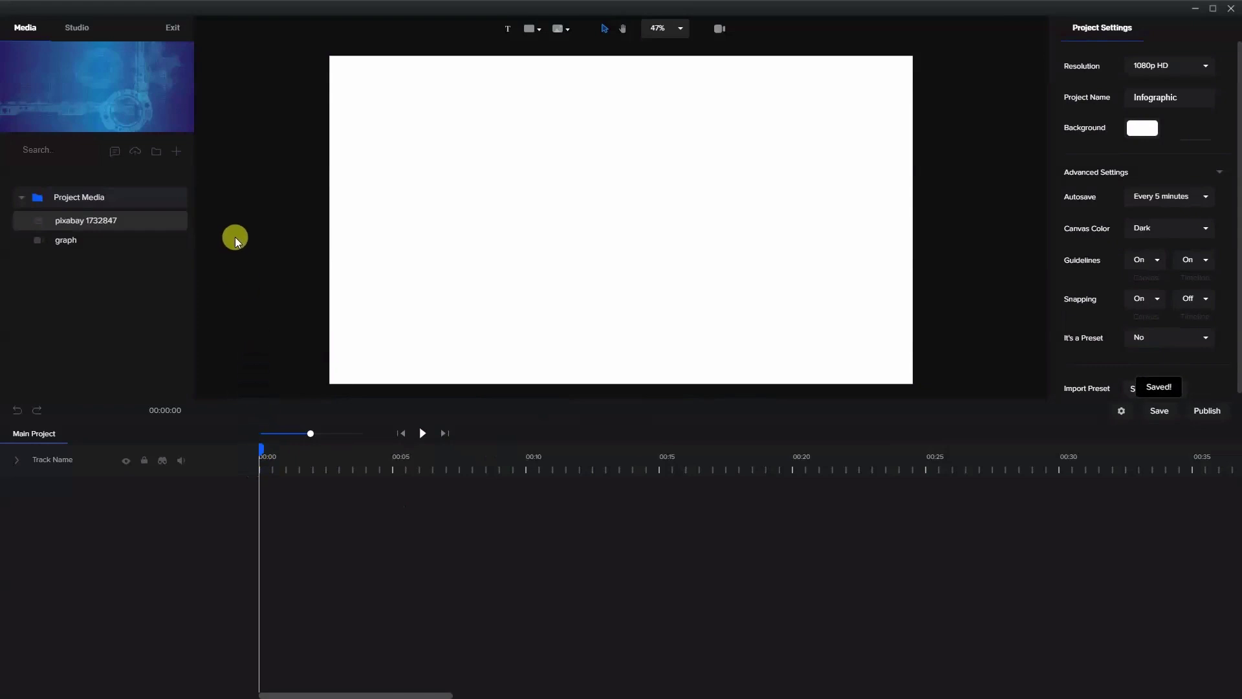
Place the pixabay 1732847 image on the canvas and expand it to fill the whole frame.
{"action": "left_click_drag", "start_coordinate": [78, 221], "coordinate": [565, 225]}
{"action": "left_click", "coordinate": [638, 412]}
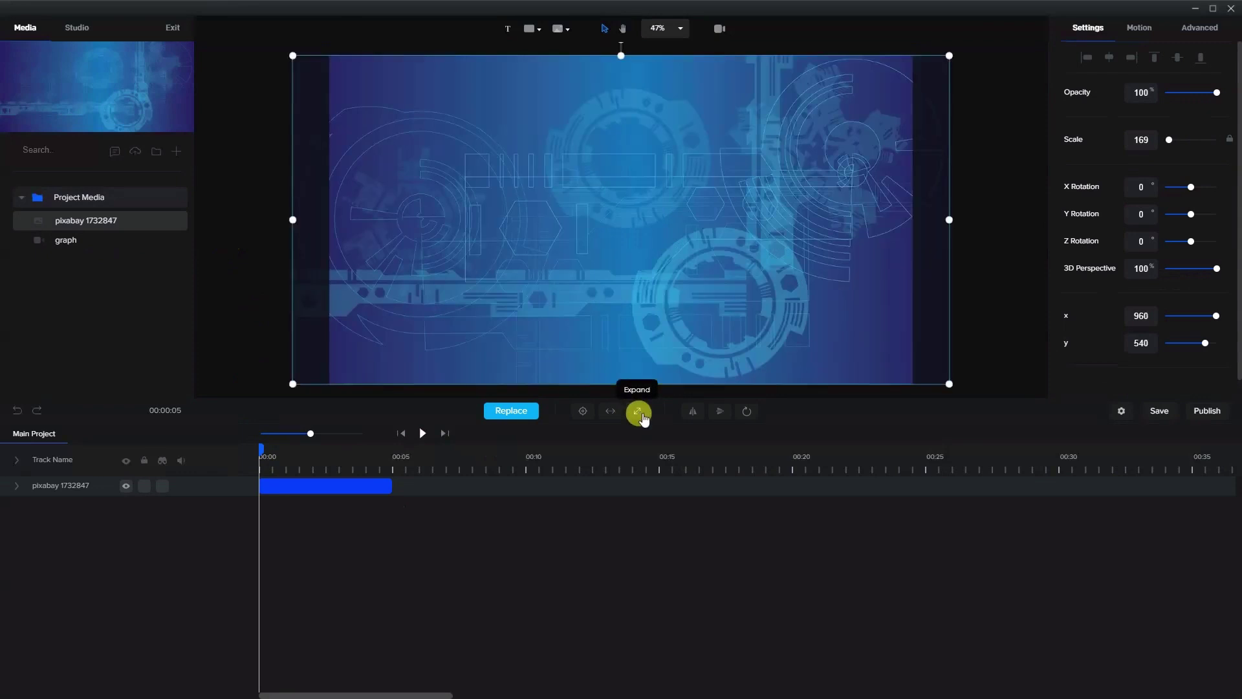
Extend the pixabay 1732847 background clip to 8 seconds and lock its track.
{"action": "left_click_drag", "start_coordinate": [388, 487], "coordinate": [475, 490]}
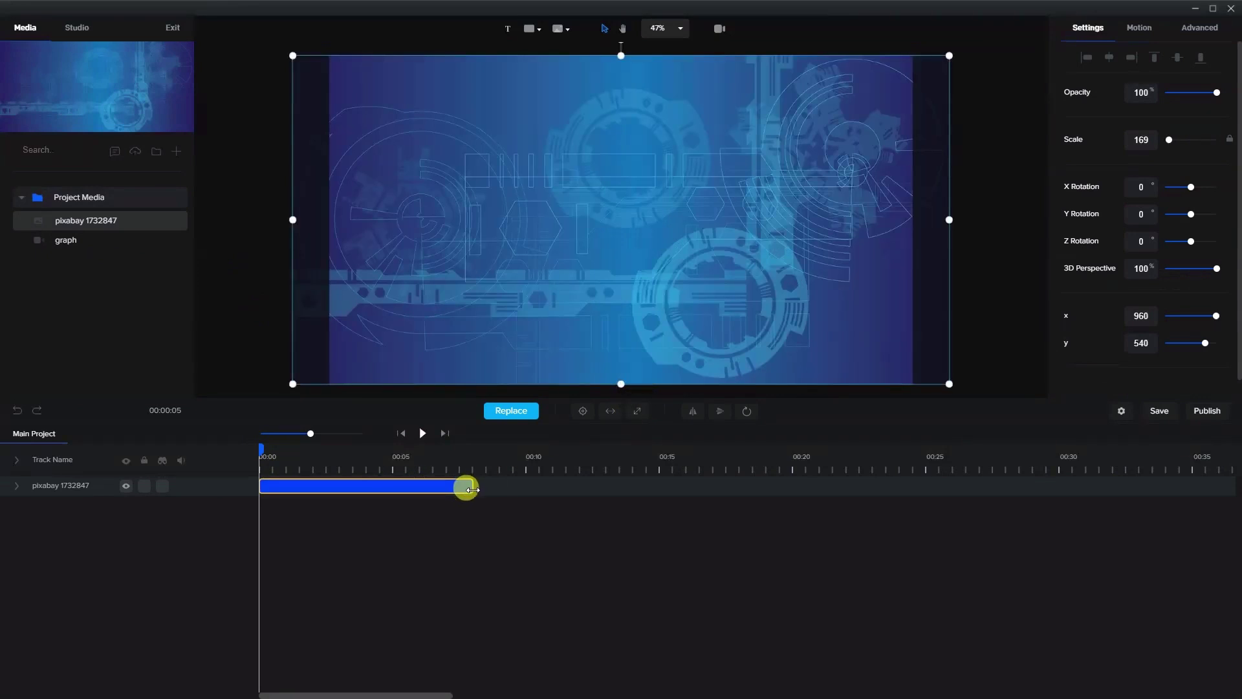
{"action": "left_click", "coordinate": [346, 494]}
{"action": "left_click", "coordinate": [145, 488]}
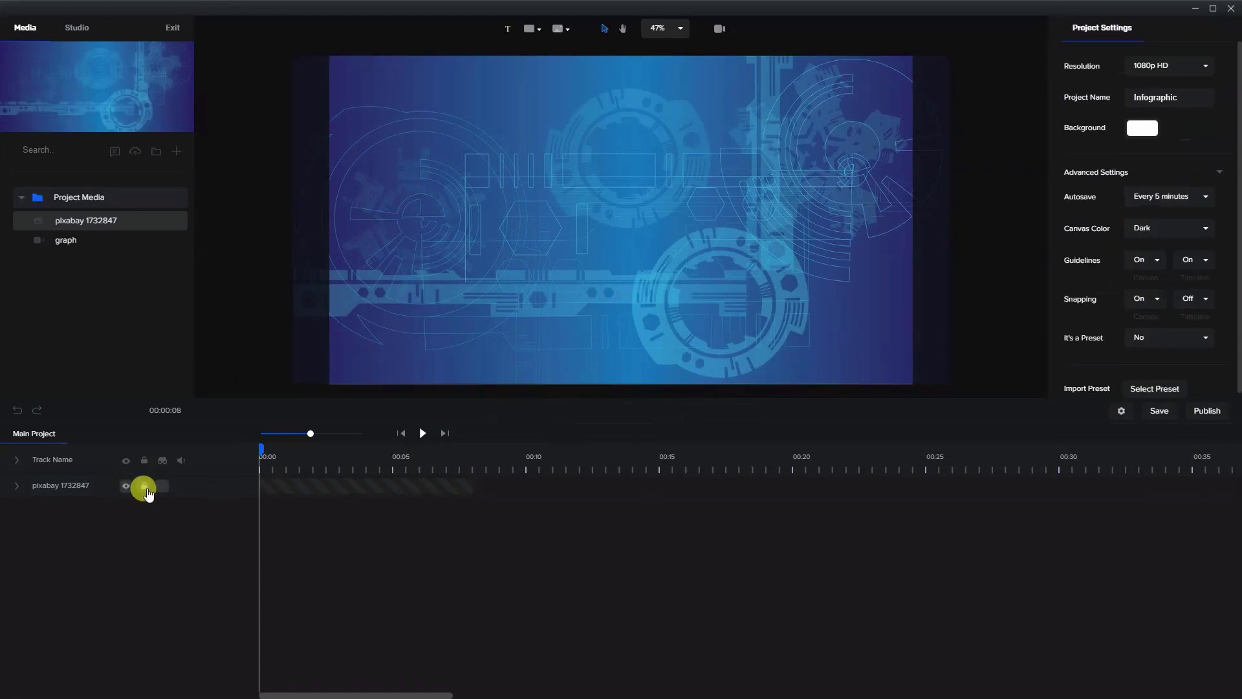
Add a text element in the canvas's lower-left area and a white rectangle shape just to the right of it.
{"action": "left_click", "coordinate": [505, 30]}
{"action": "left_click_drag", "start_coordinate": [581, 222], "coordinate": [390, 284]}
{"action": "left_click", "coordinate": [529, 30]}
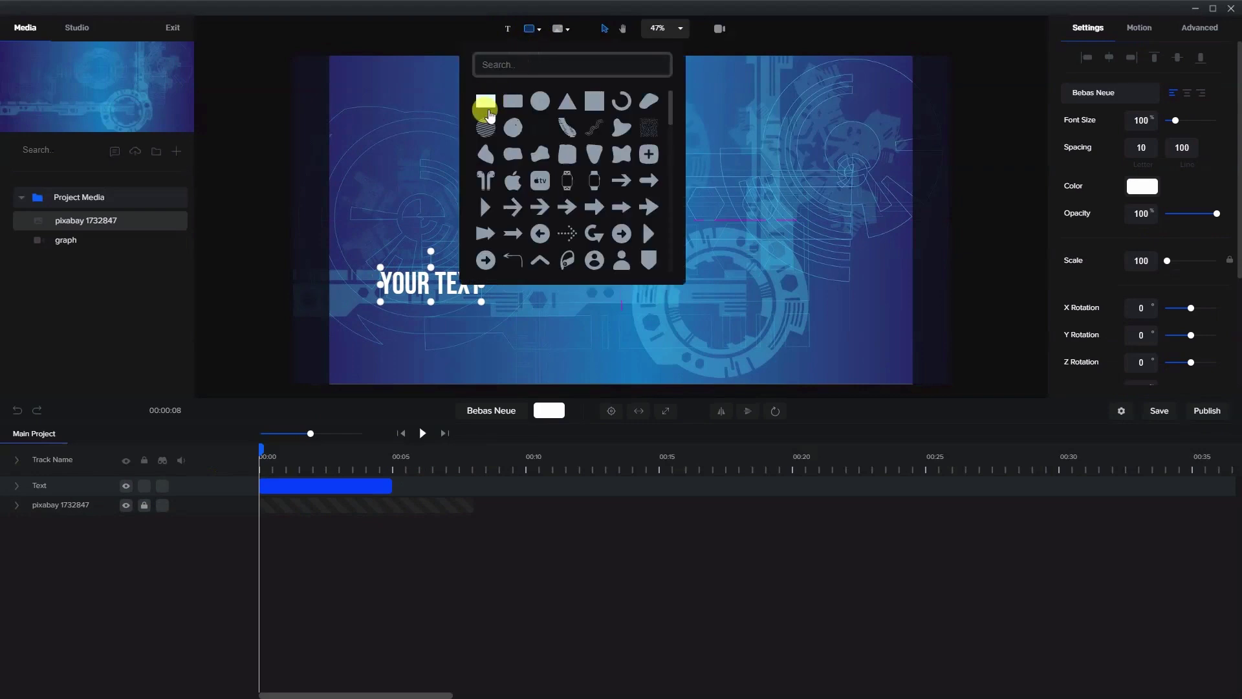
{"action": "left_click", "coordinate": [487, 102]}
{"action": "left_click_drag", "start_coordinate": [681, 233], "coordinate": [635, 268]}
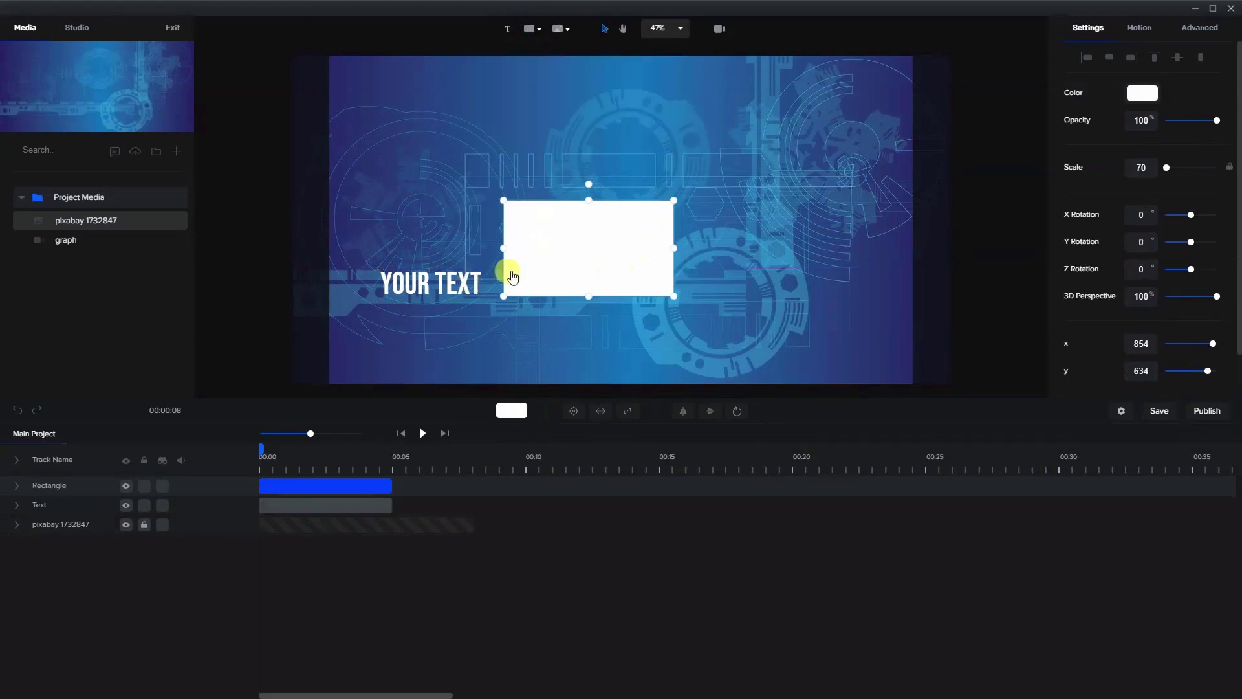
{"action": "left_click", "coordinate": [476, 295]}
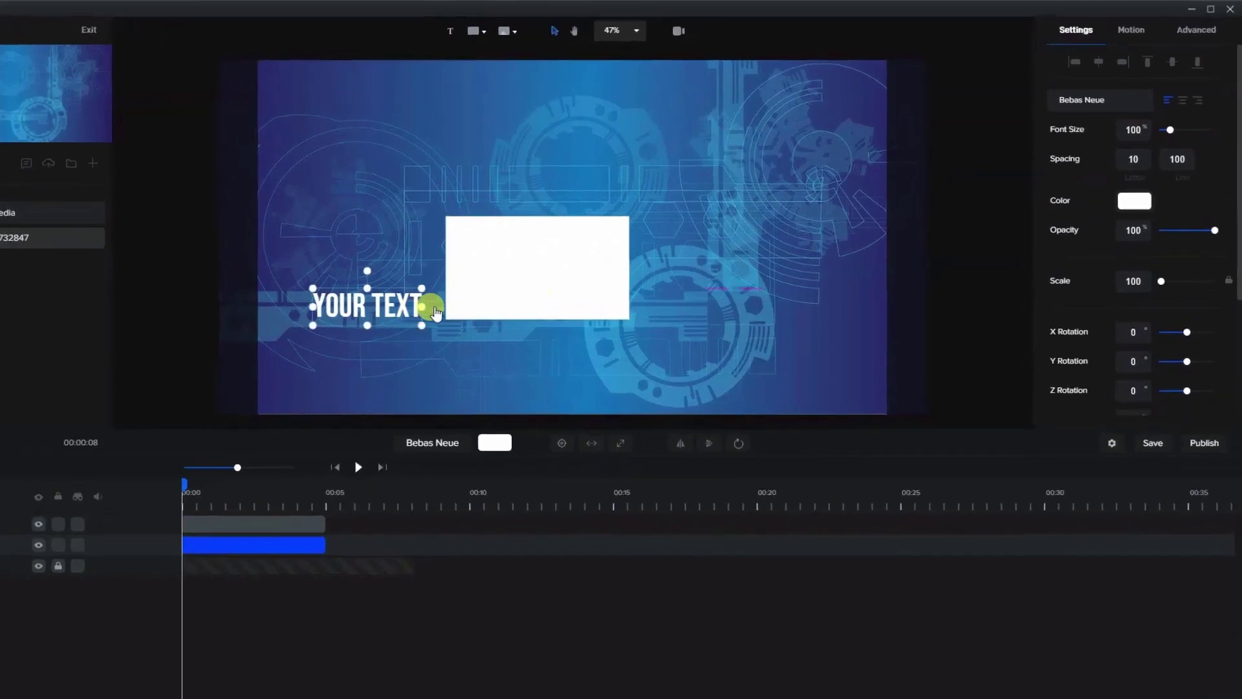
{"action": "left_click", "coordinate": [1083, 101]}
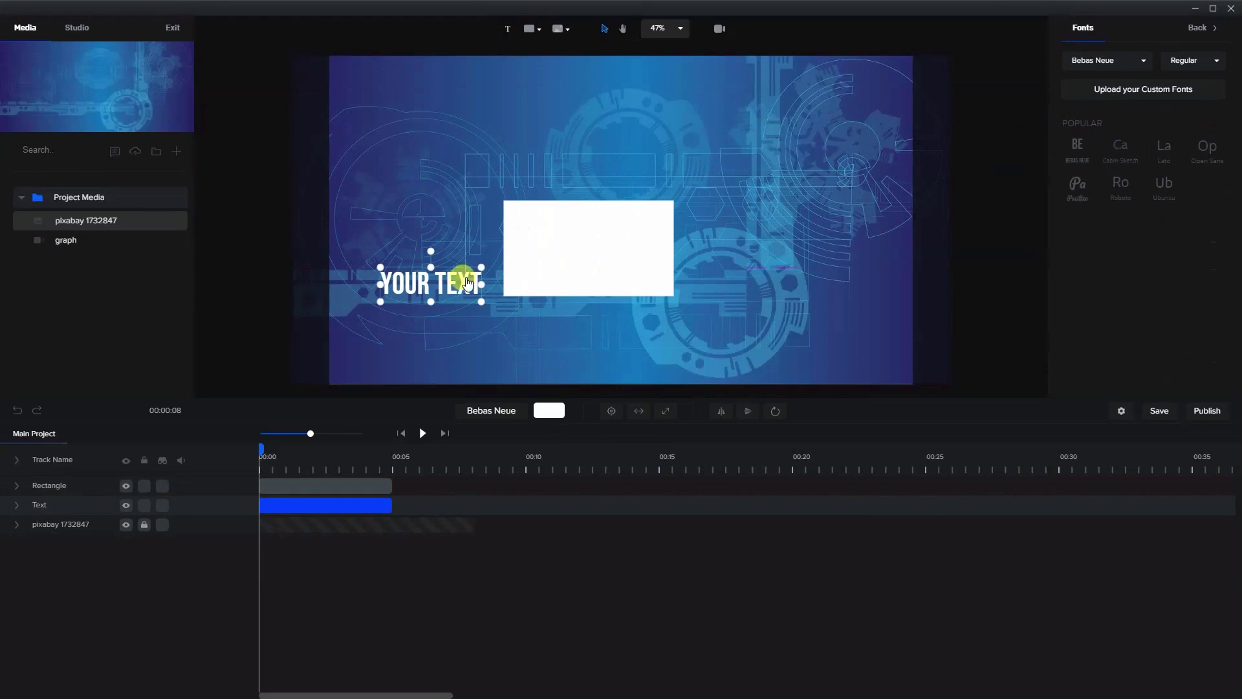
Reshape the white rectangle into a thin vertical axis line running from near the canvas's upper edge to near its lower edge.
{"action": "left_click", "coordinate": [605, 269]}
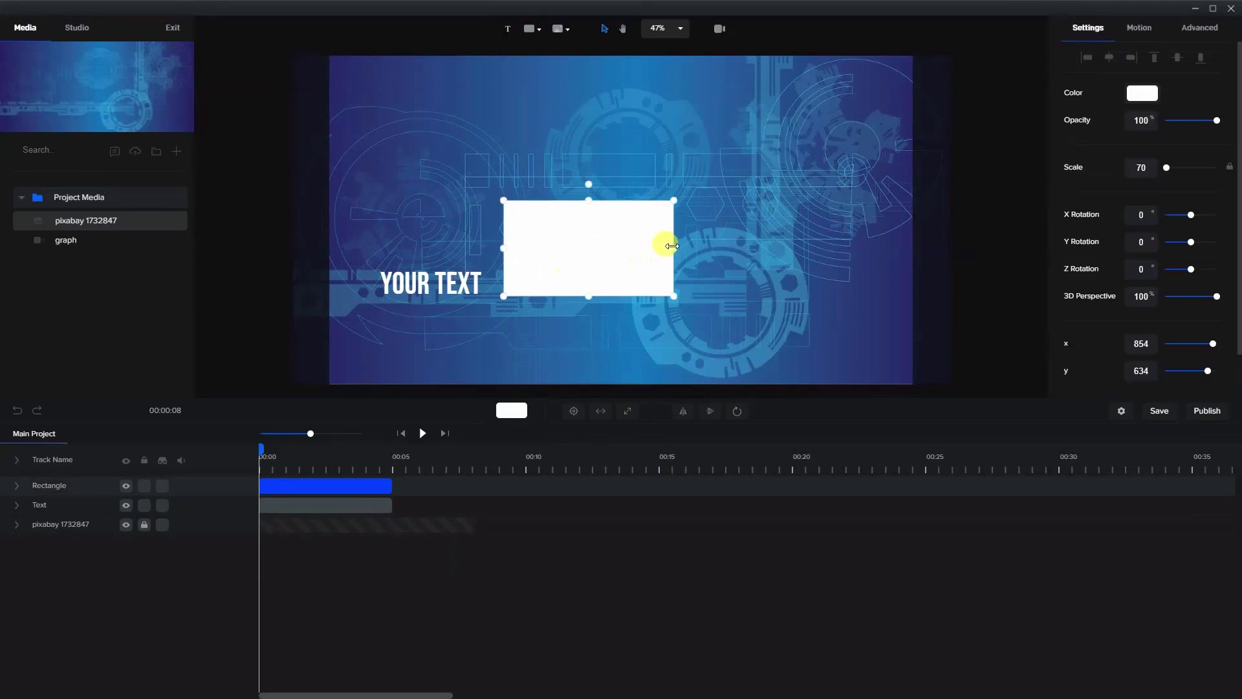
{"action": "left_click_drag", "start_coordinate": [672, 245], "coordinate": [509, 262]}
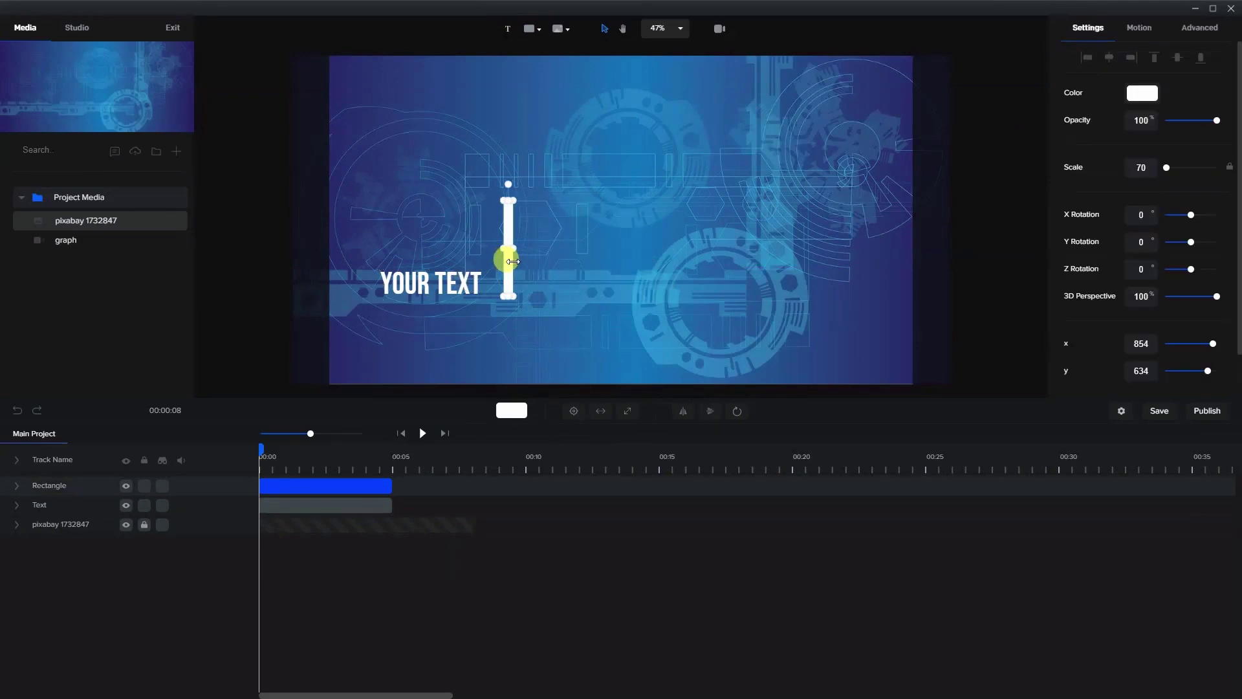
{"action": "left_click_drag", "start_coordinate": [509, 306], "coordinate": [511, 337]}
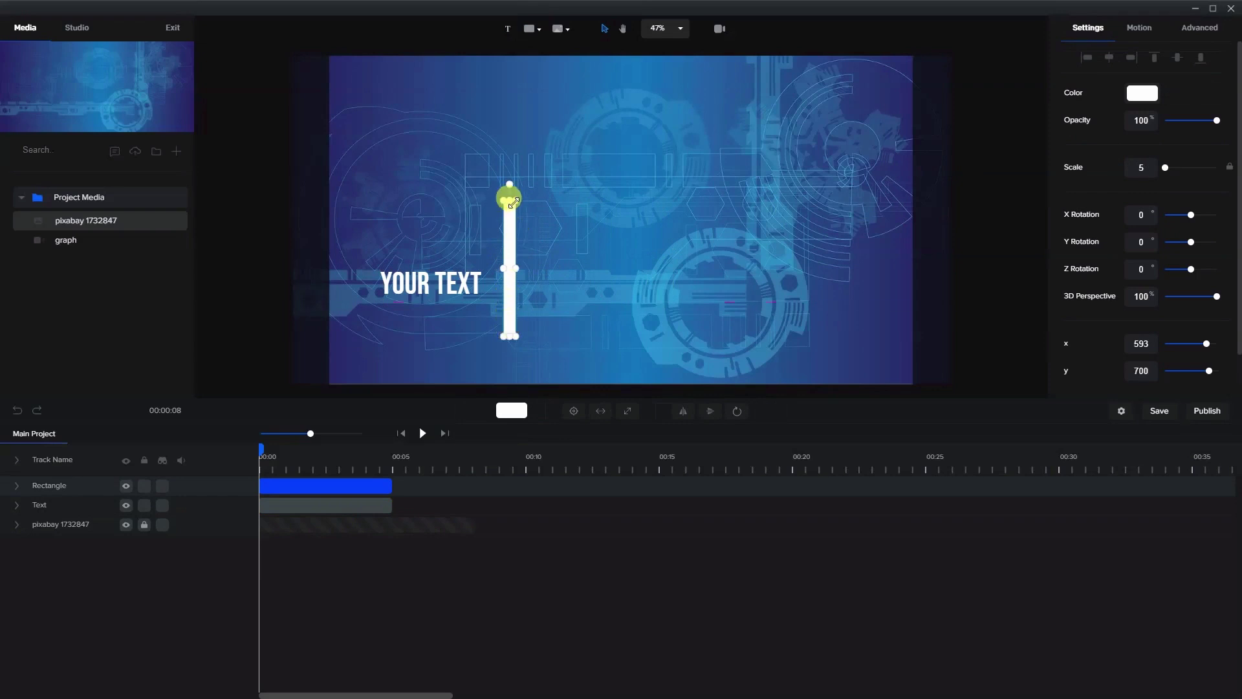
{"action": "left_click_drag", "start_coordinate": [511, 201], "coordinate": [507, 112]}
{"action": "left_click", "coordinate": [511, 237]}
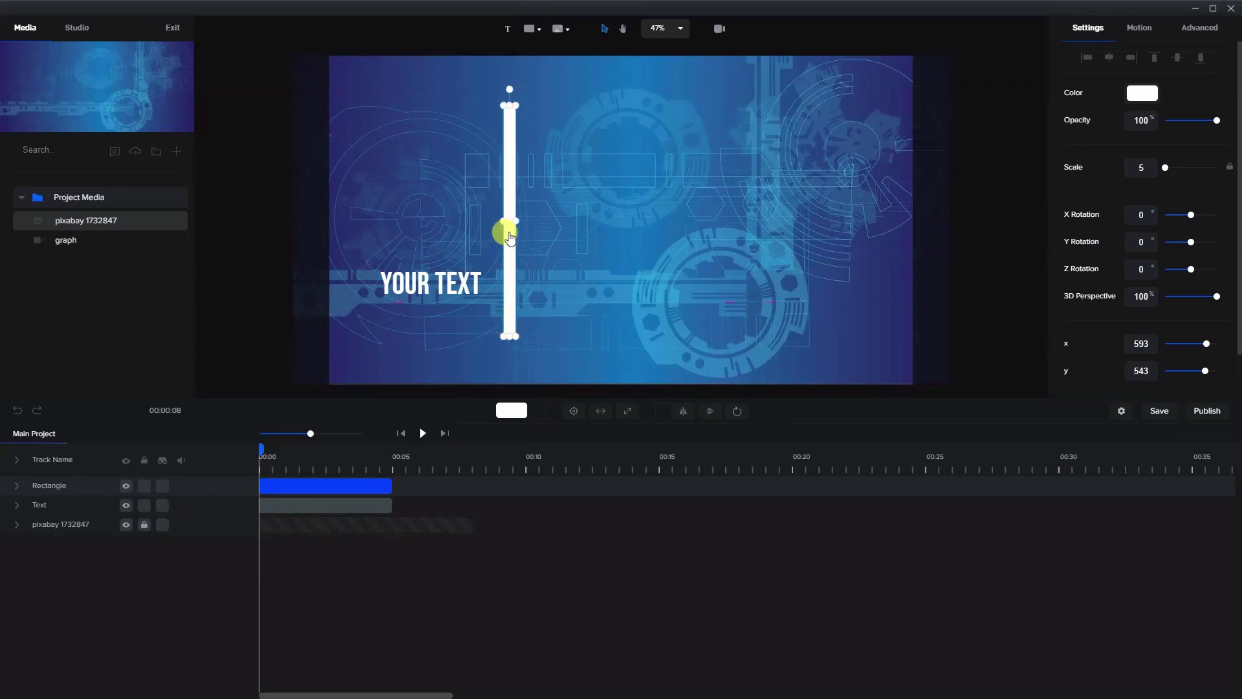
{"action": "left_click_drag", "start_coordinate": [510, 332], "coordinate": [510, 336]}
{"action": "left_click_drag", "start_coordinate": [515, 225], "coordinate": [506, 225]}
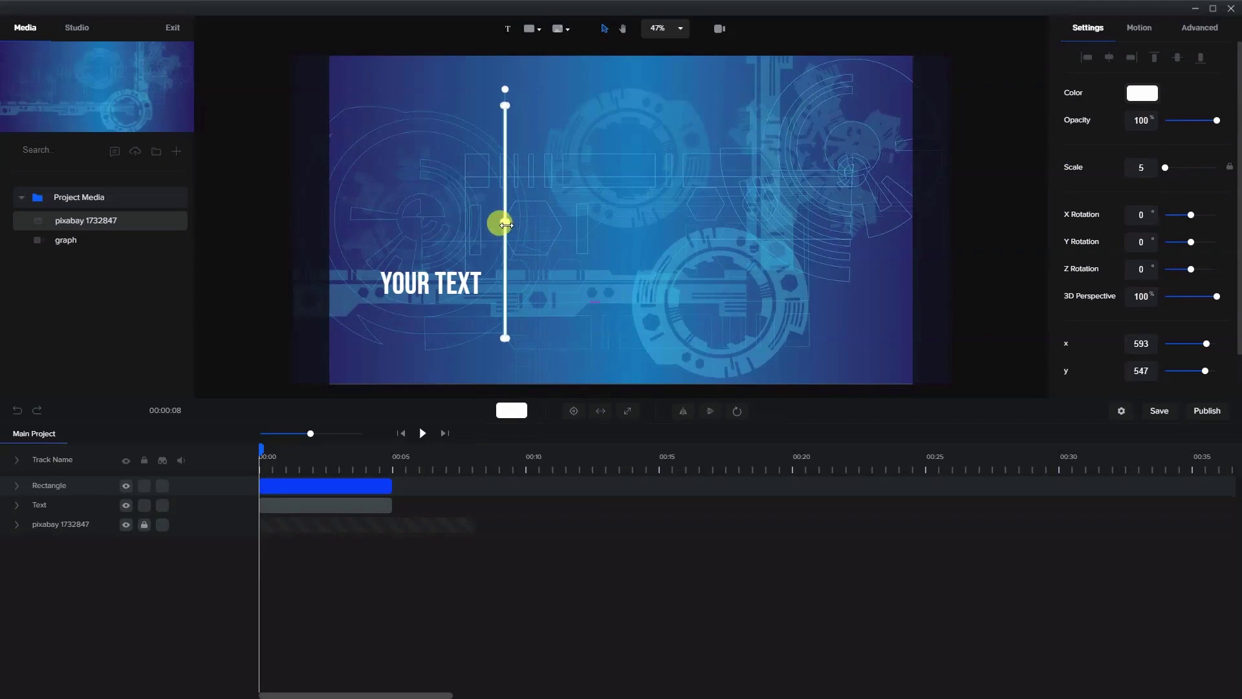
{"action": "left_click", "coordinate": [545, 284]}
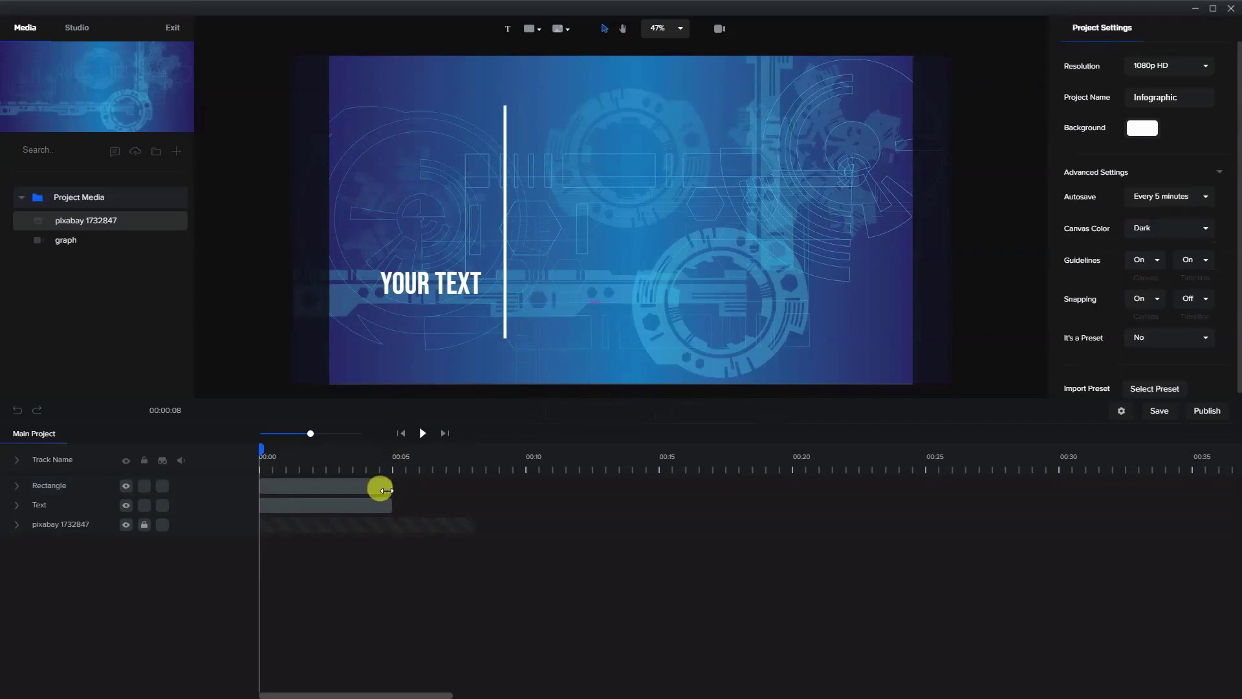
Extend the Rectangle and Text clips to 8 seconds to match the background's length.
{"action": "left_click_drag", "start_coordinate": [386, 491], "coordinate": [474, 488]}
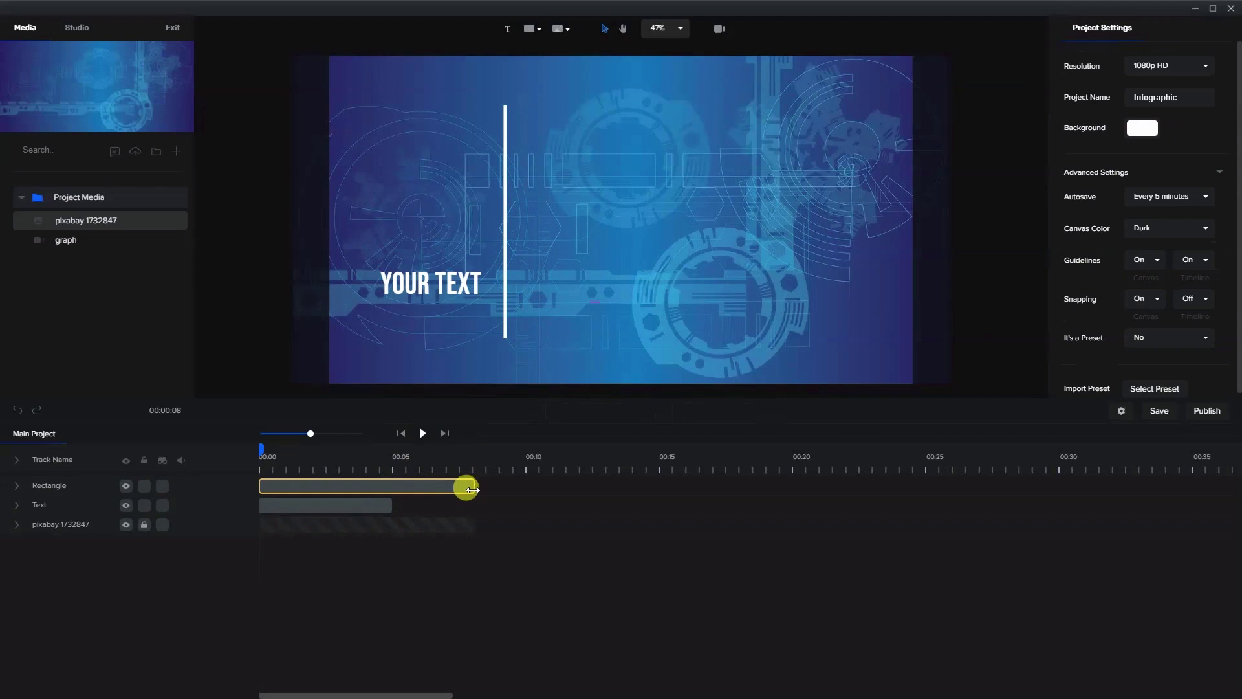
{"action": "left_click_drag", "start_coordinate": [392, 505], "coordinate": [475, 521]}
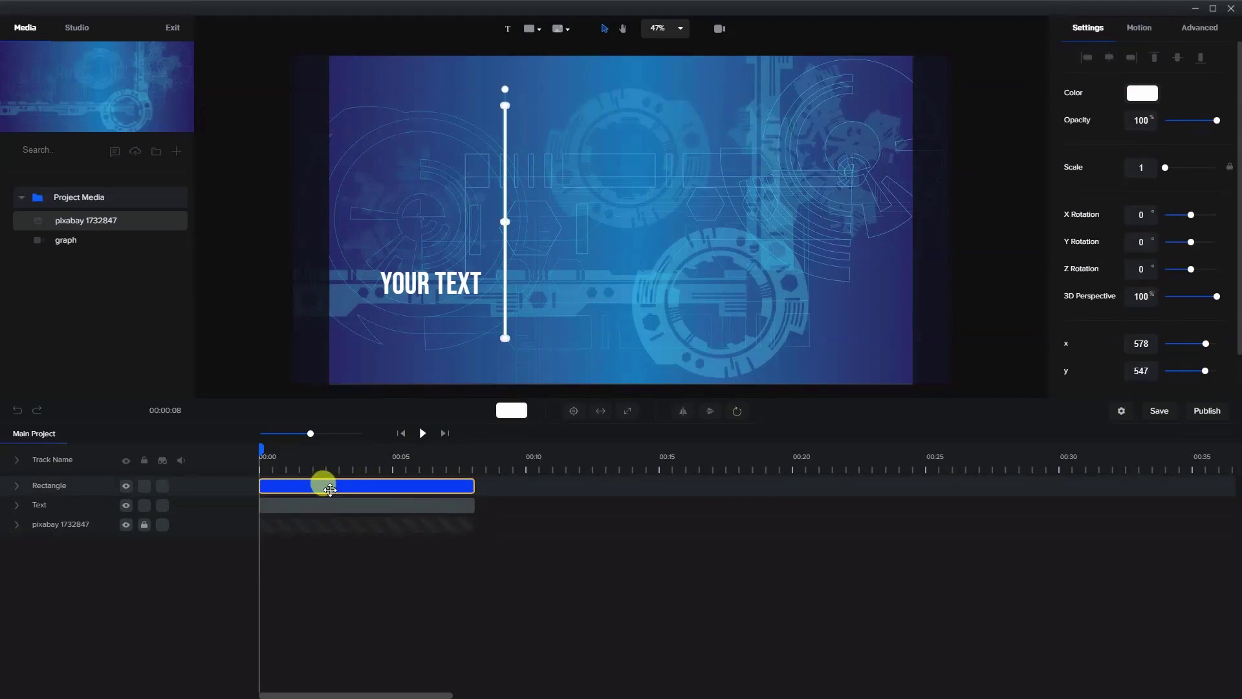
Change the text element to 0% and place it just left of the vertical line's lower end.
{"action": "left_click_drag", "start_coordinate": [413, 299], "coordinate": [425, 333]}
{"action": "double_click", "coordinate": [432, 328]}
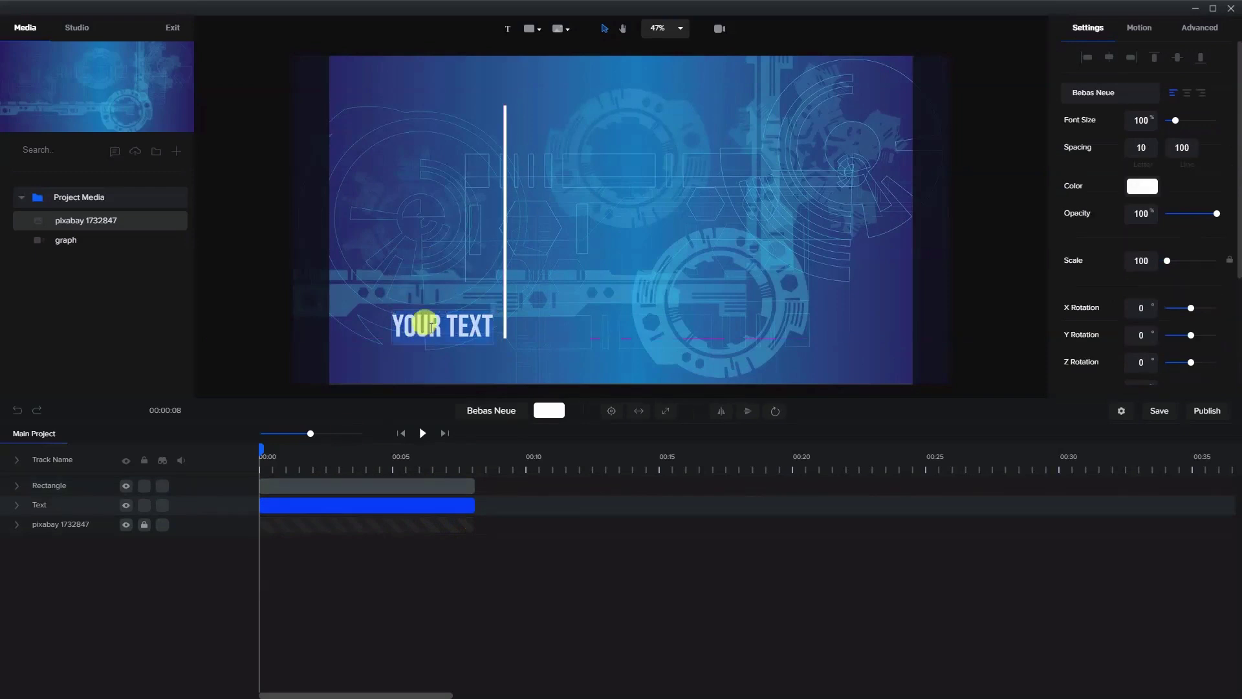
{"action": "type", "text": "0"}
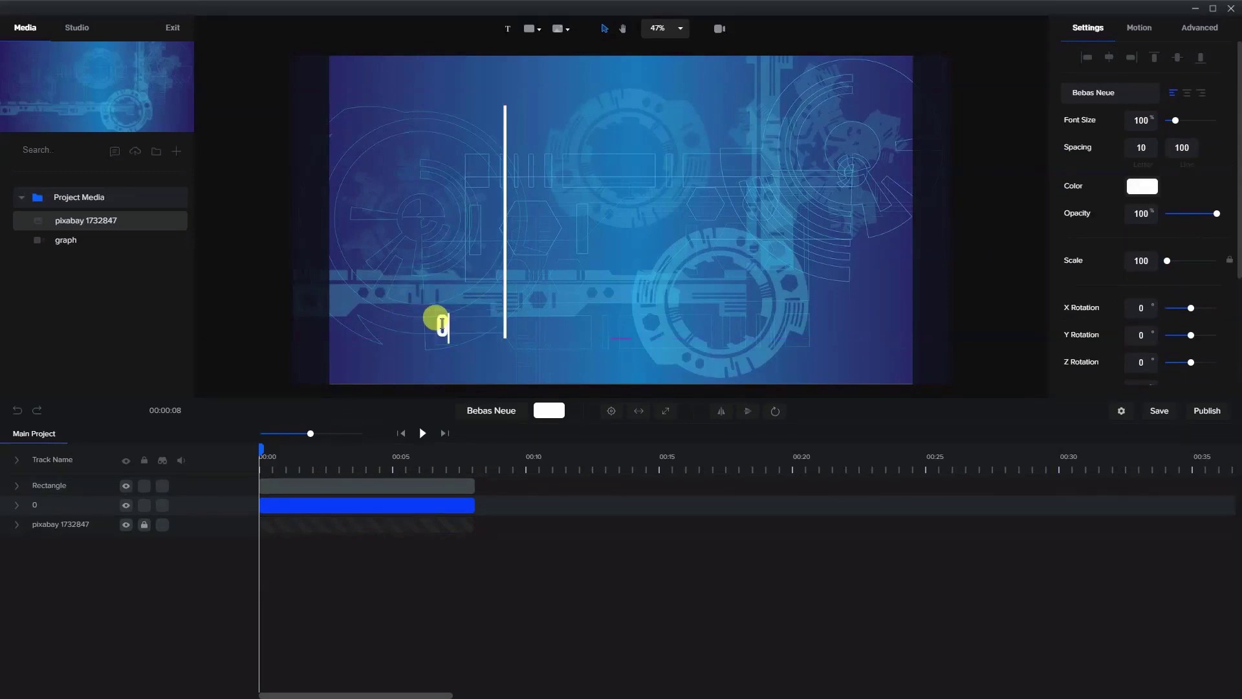
{"action": "type", "text": "%"}
{"action": "left_click", "coordinate": [446, 243]}
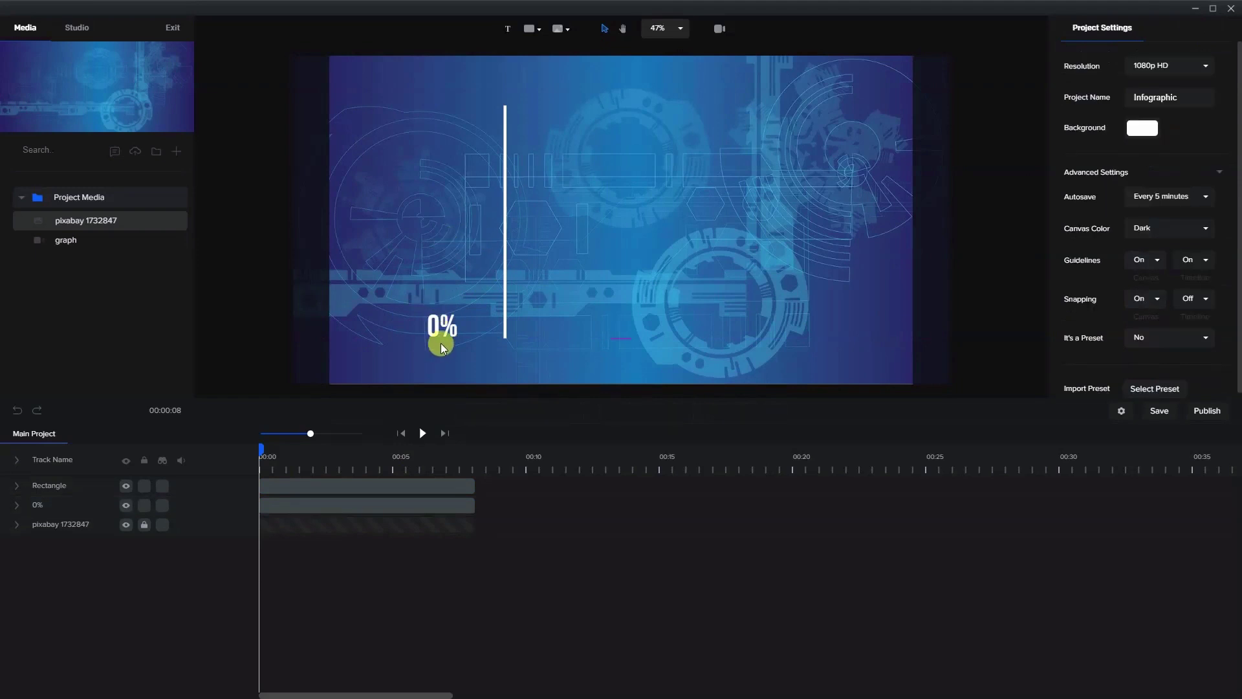
{"action": "left_click_drag", "start_coordinate": [436, 329], "coordinate": [460, 329]}
Turn on timeline snapping in the project settings.
{"action": "left_click", "coordinate": [760, 288]}
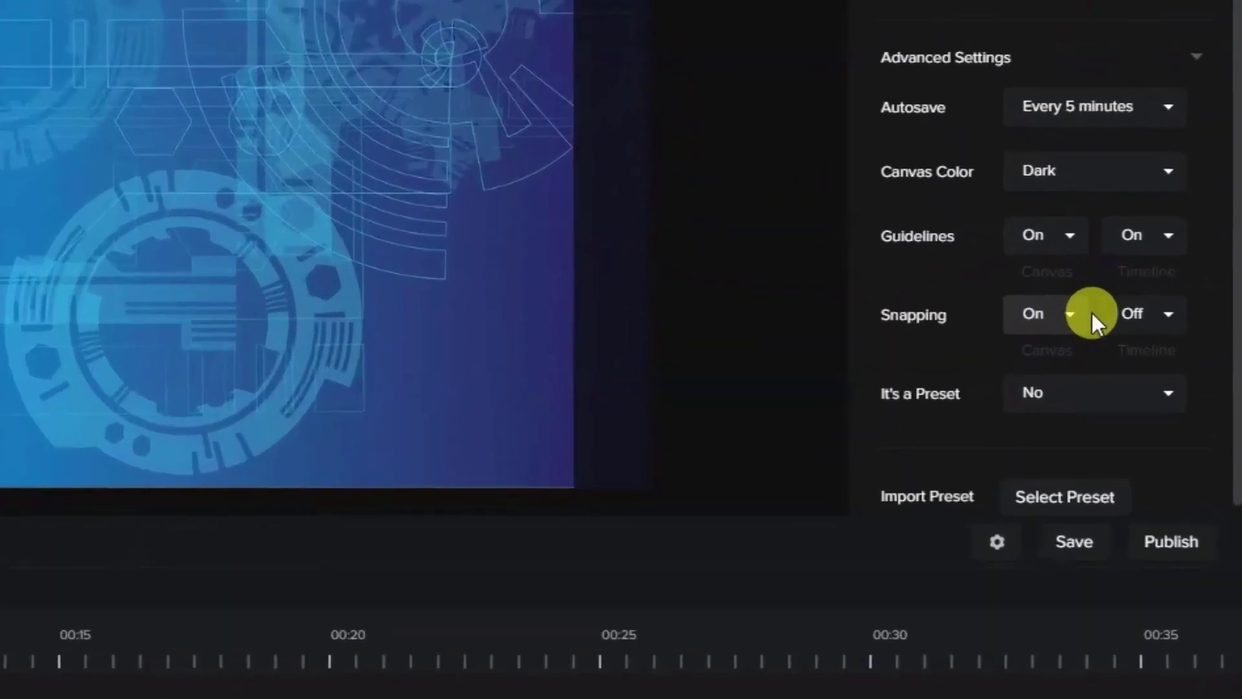
{"action": "left_click", "coordinate": [1132, 315]}
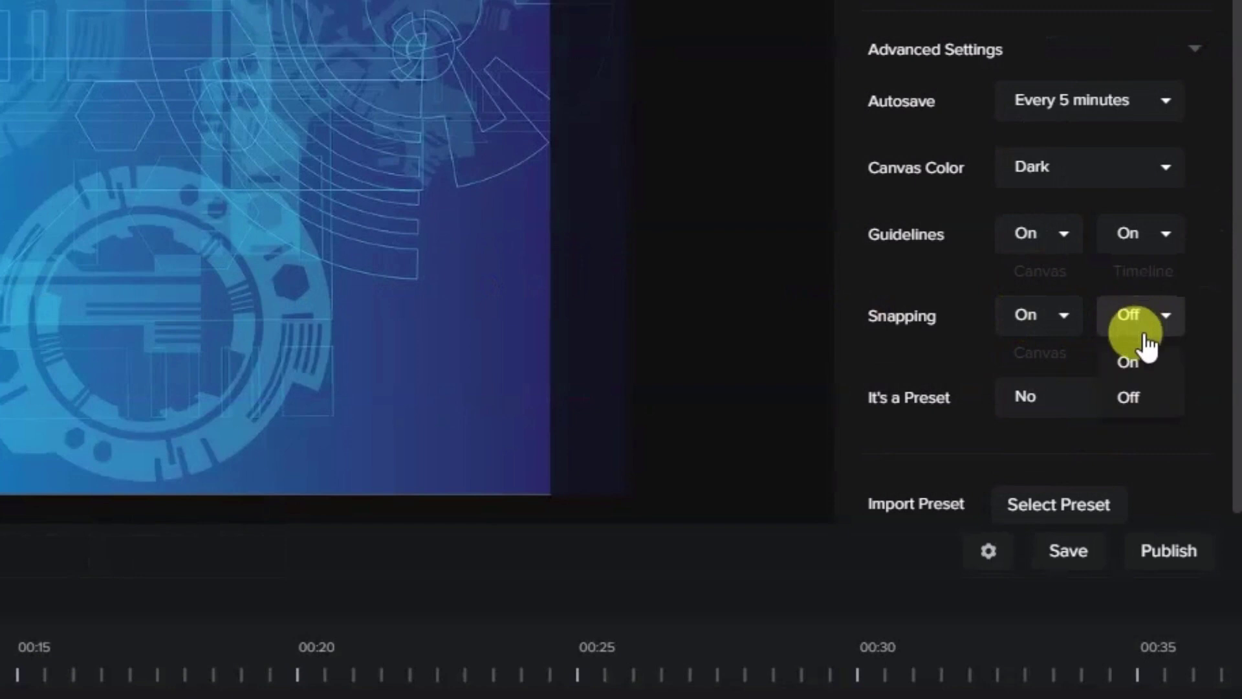
{"action": "left_click", "coordinate": [1134, 372]}
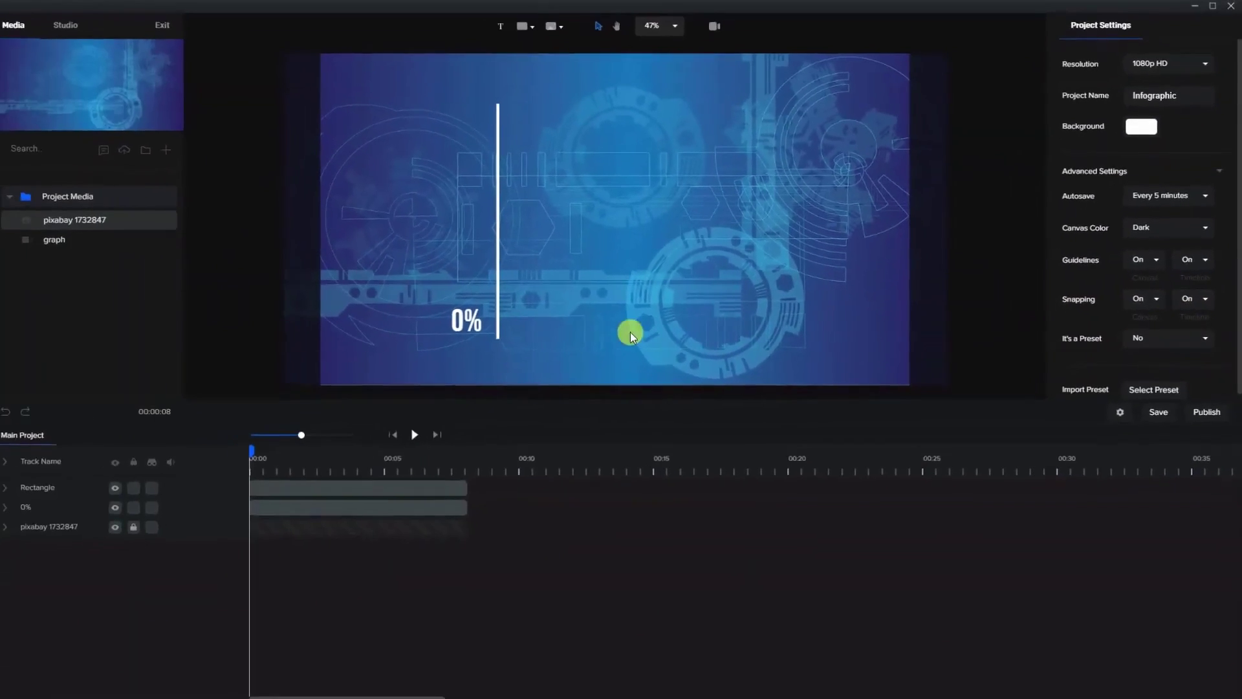
Fine-tune the 0% label beside the line's lower end and move its track above the Rectangle track.
{"action": "left_click_drag", "start_coordinate": [470, 331], "coordinate": [472, 331]}
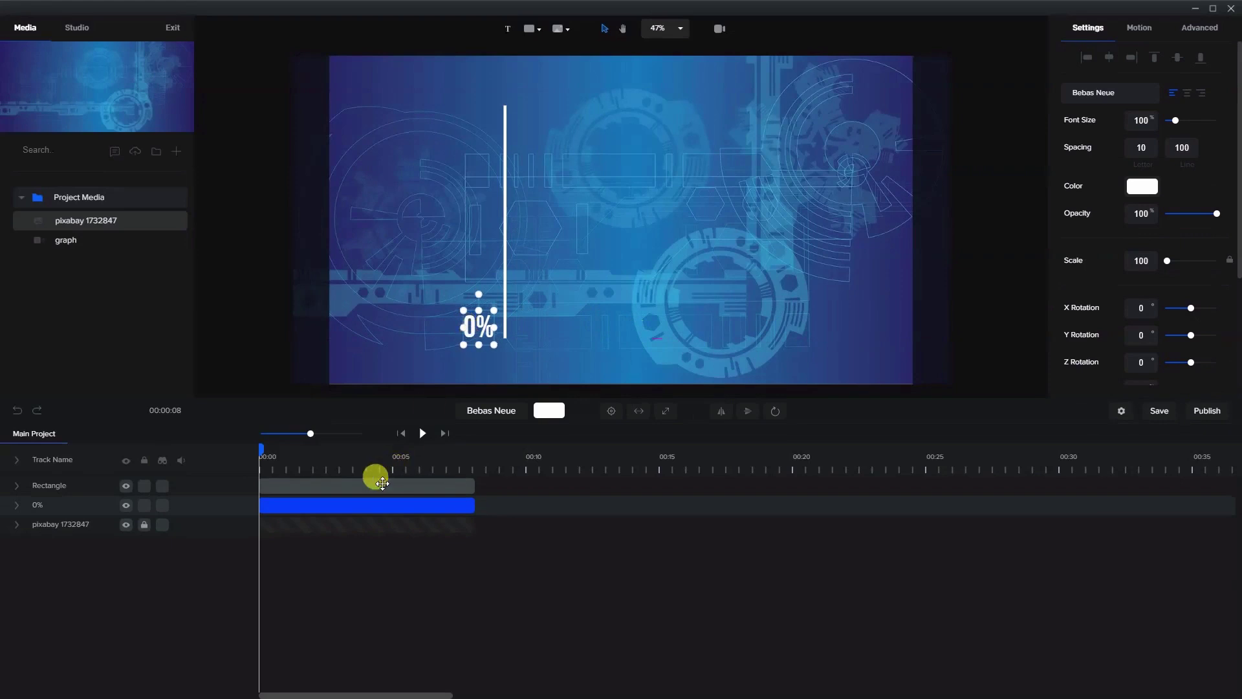
{"action": "left_click", "coordinate": [360, 508]}
{"action": "left_click", "coordinate": [31, 520]}
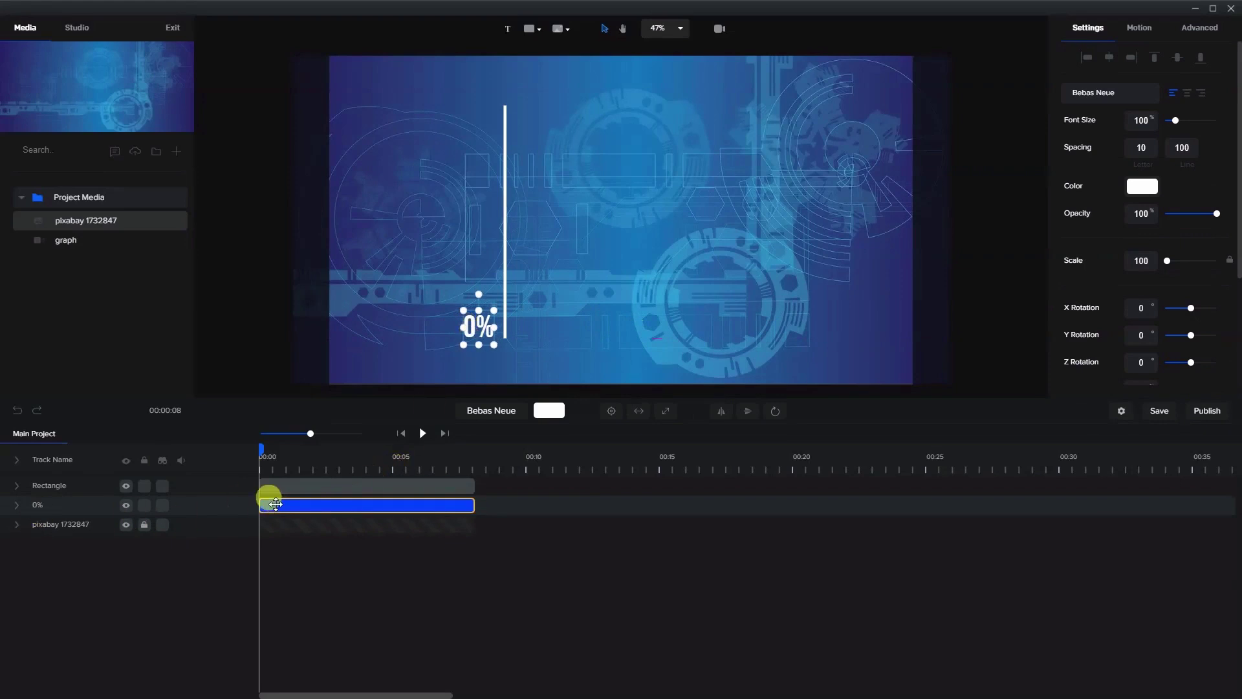
{"action": "left_click_drag", "start_coordinate": [275, 504], "coordinate": [75, 483]}
{"action": "left_click", "coordinate": [348, 496]}
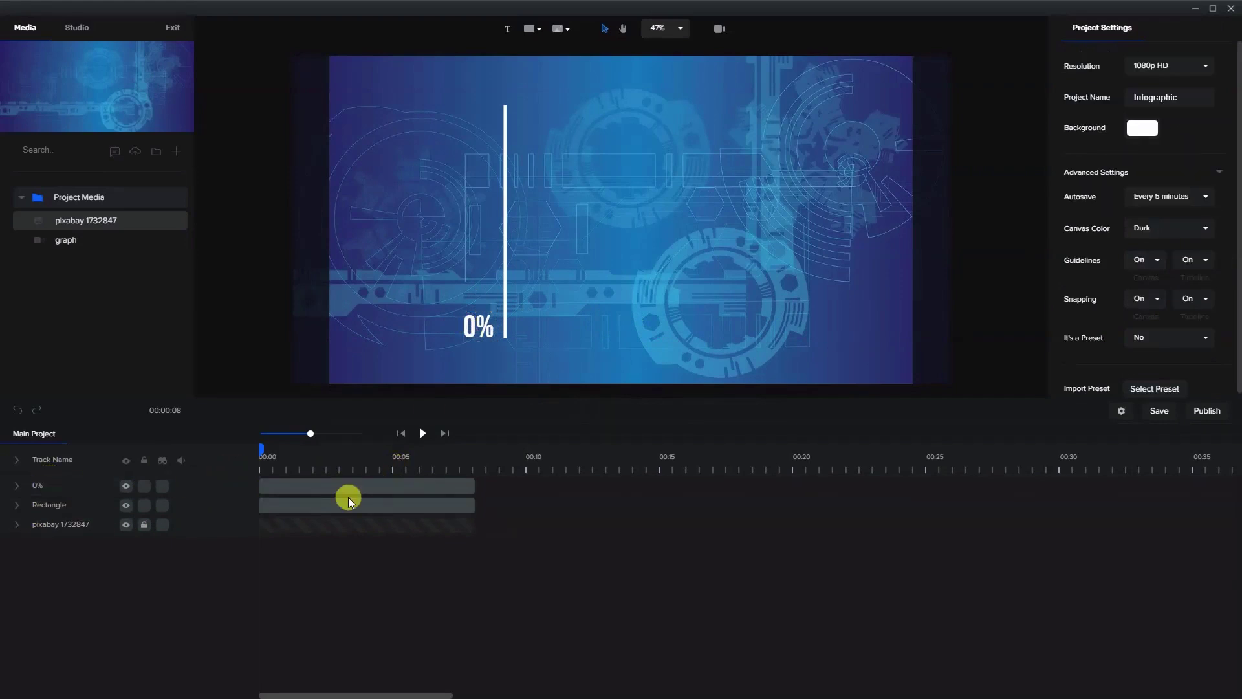
Create a 50% label from a duplicate of the 0% label, right-aligned above it at the canvas's vertical centre.
{"action": "right_click", "coordinate": [344, 483]}
{"action": "left_click", "coordinate": [361, 503]}
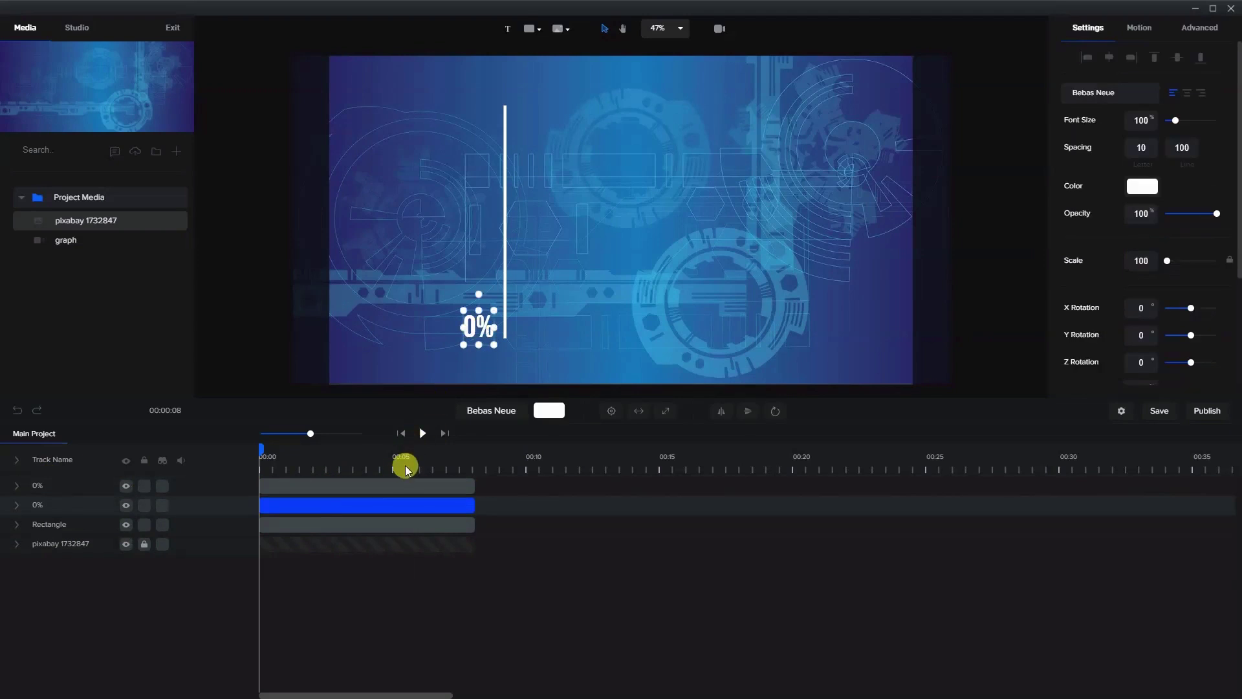
{"action": "left_click_drag", "start_coordinate": [467, 345], "coordinate": [462, 273]}
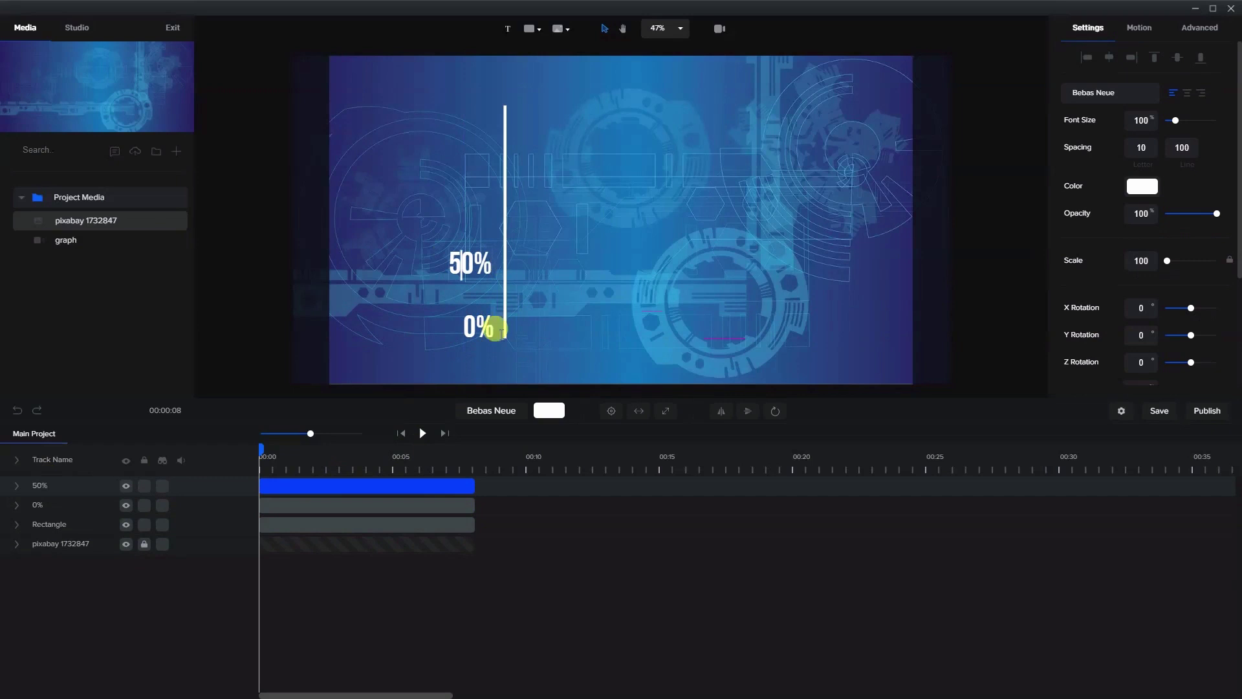
{"action": "left_click", "coordinate": [461, 262]}
{"action": "left_click_drag", "start_coordinate": [458, 269], "coordinate": [461, 215]}
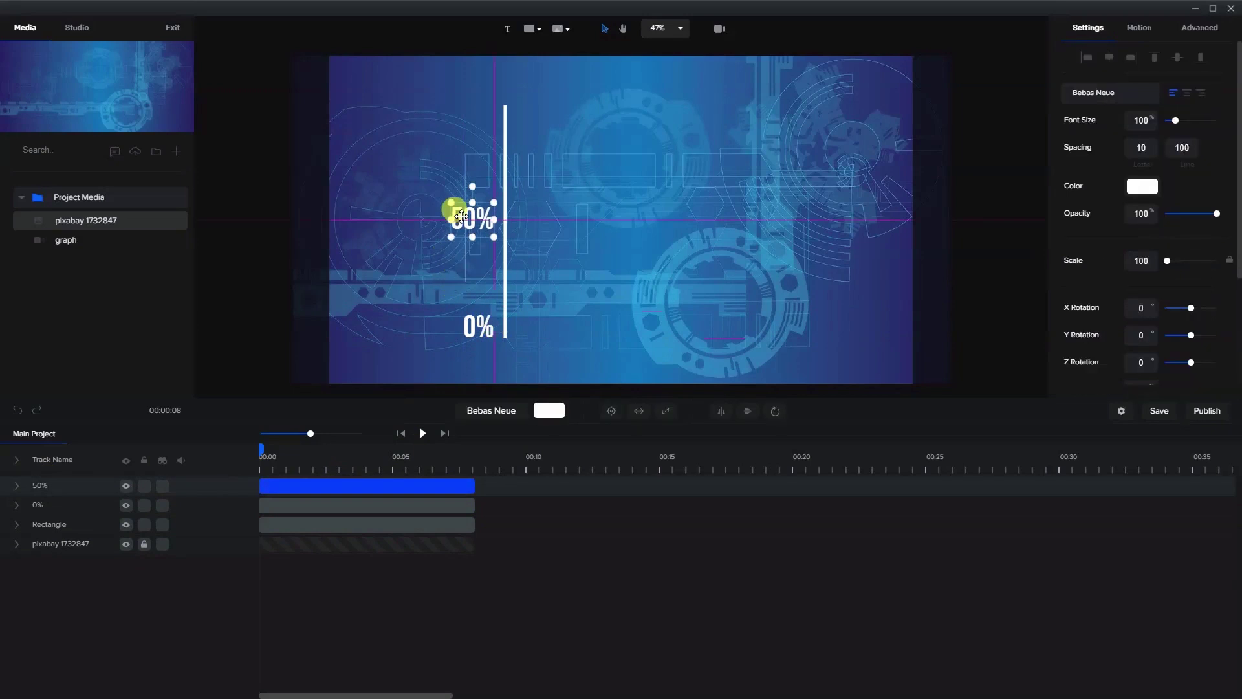
Duplicate the 50% label and move the copy up to the vertical line's upper end.
{"action": "right_click", "coordinate": [360, 483]}
{"action": "left_click", "coordinate": [379, 495]}
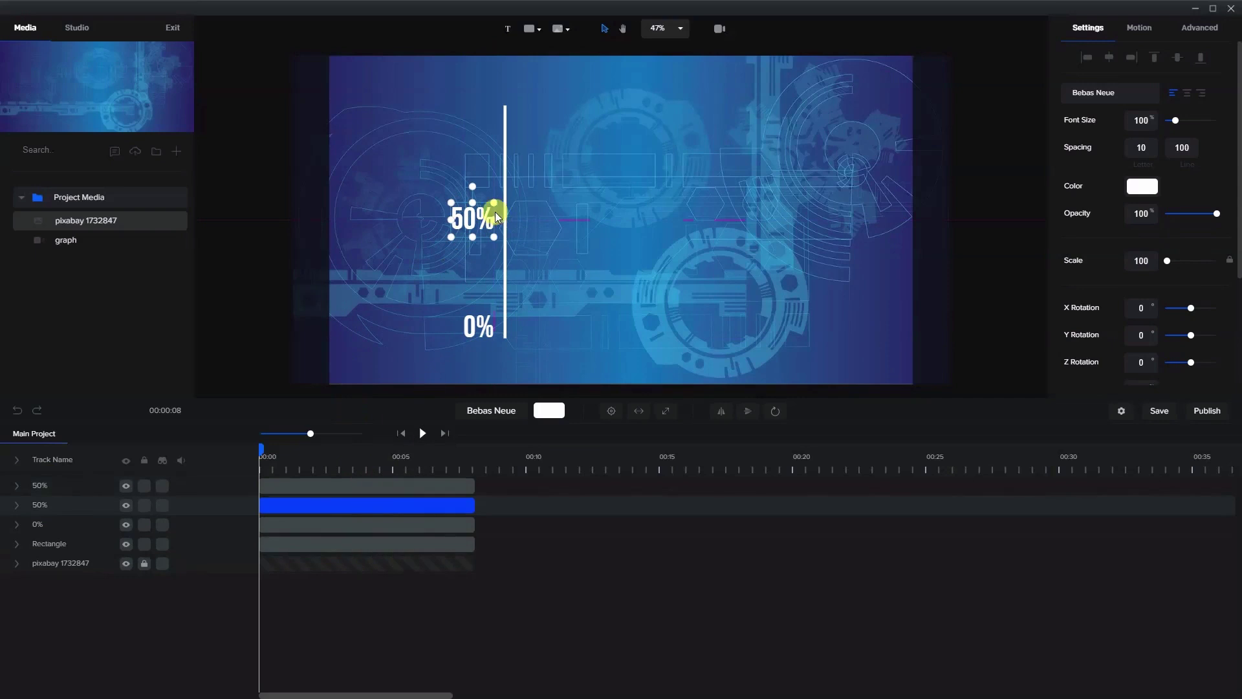
{"action": "left_click", "coordinate": [392, 483]}
{"action": "left_click_drag", "start_coordinate": [453, 229], "coordinate": [463, 125]}
Change the uppermost label to 100% and align it with the line's upper end and the right edge of the other labels.
{"action": "left_click", "coordinate": [455, 116]}
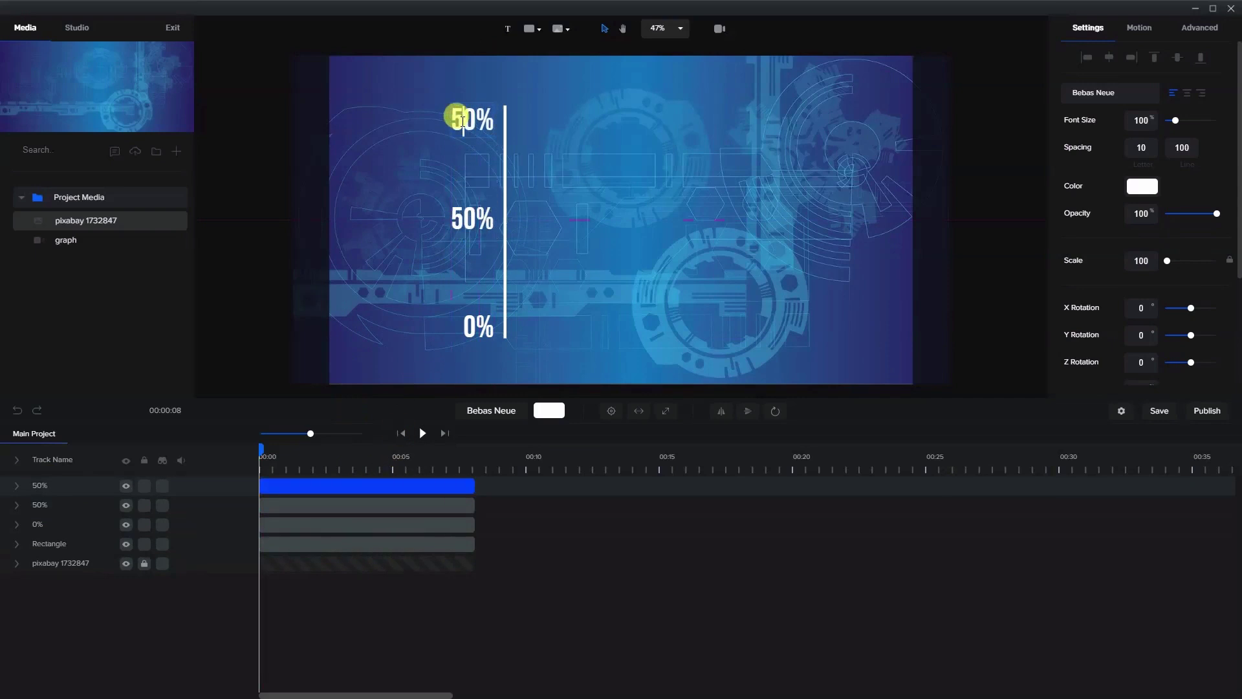
{"action": "type", "text": "10"}
{"action": "left_click", "coordinate": [457, 156]}
{"action": "left_click", "coordinate": [486, 123]}
{"action": "left_click_drag", "start_coordinate": [474, 131], "coordinate": [466, 128]}
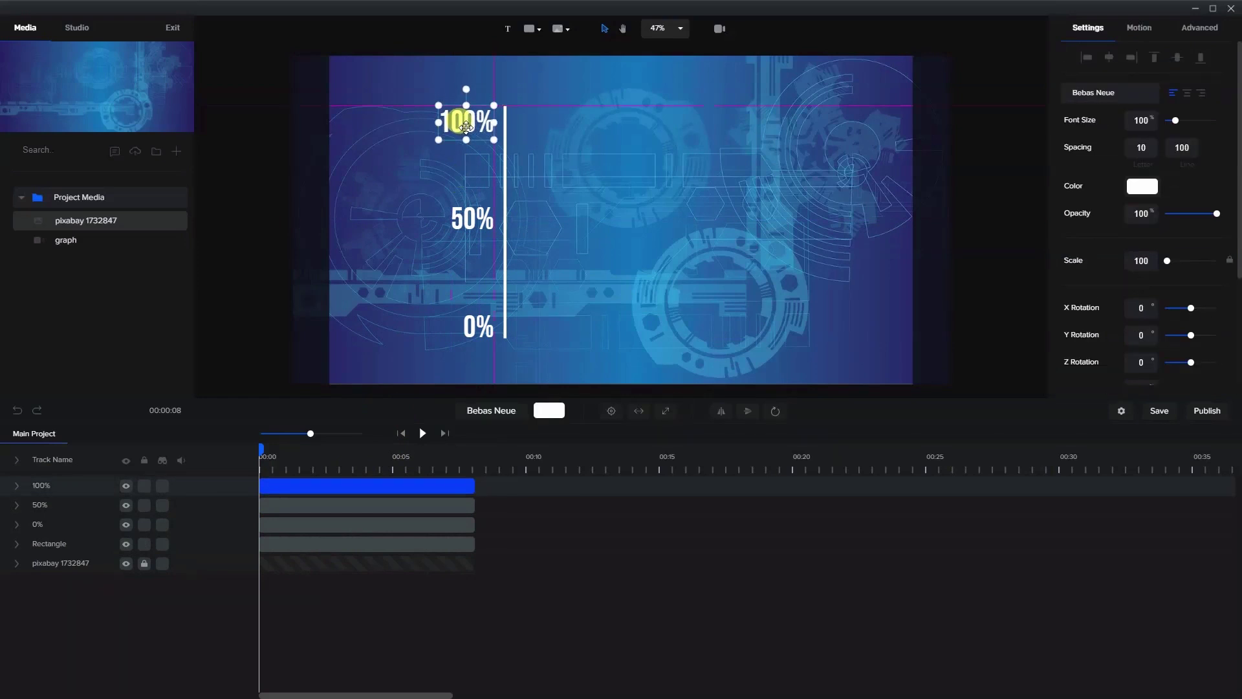
{"action": "left_click", "coordinate": [574, 183]}
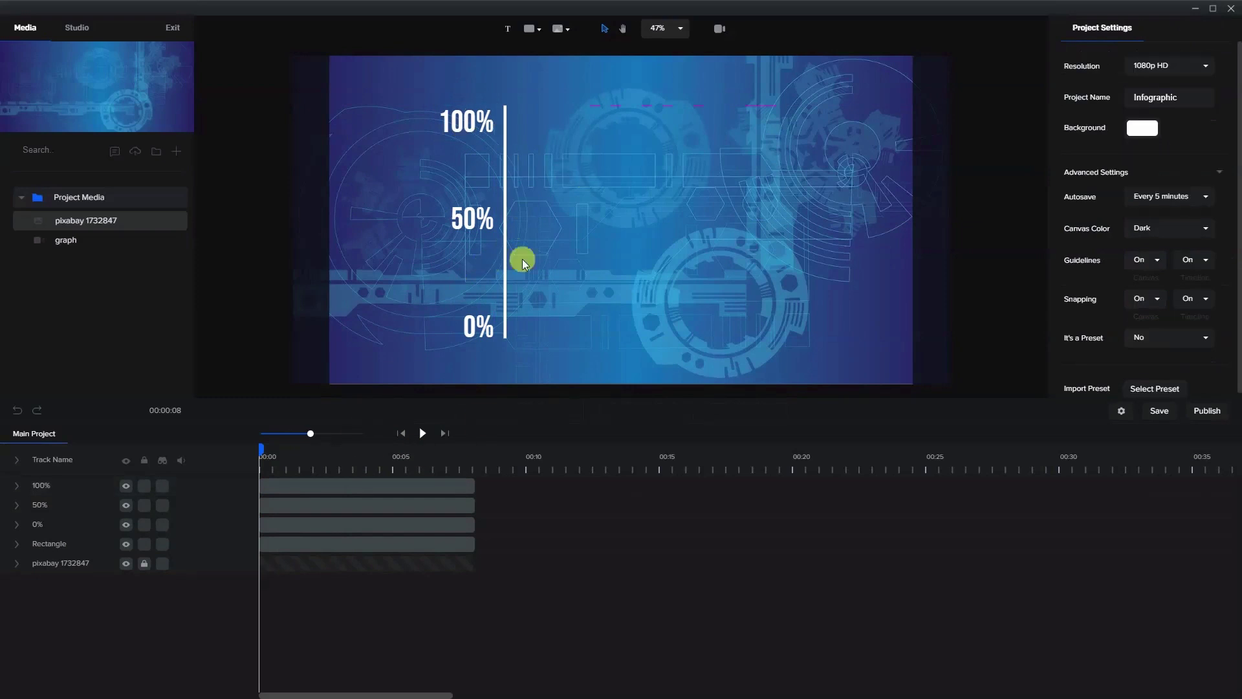
Add an animation to the vertical line's Rectangle track and place its block shortly after the clip's start.
{"action": "left_click", "coordinate": [506, 244]}
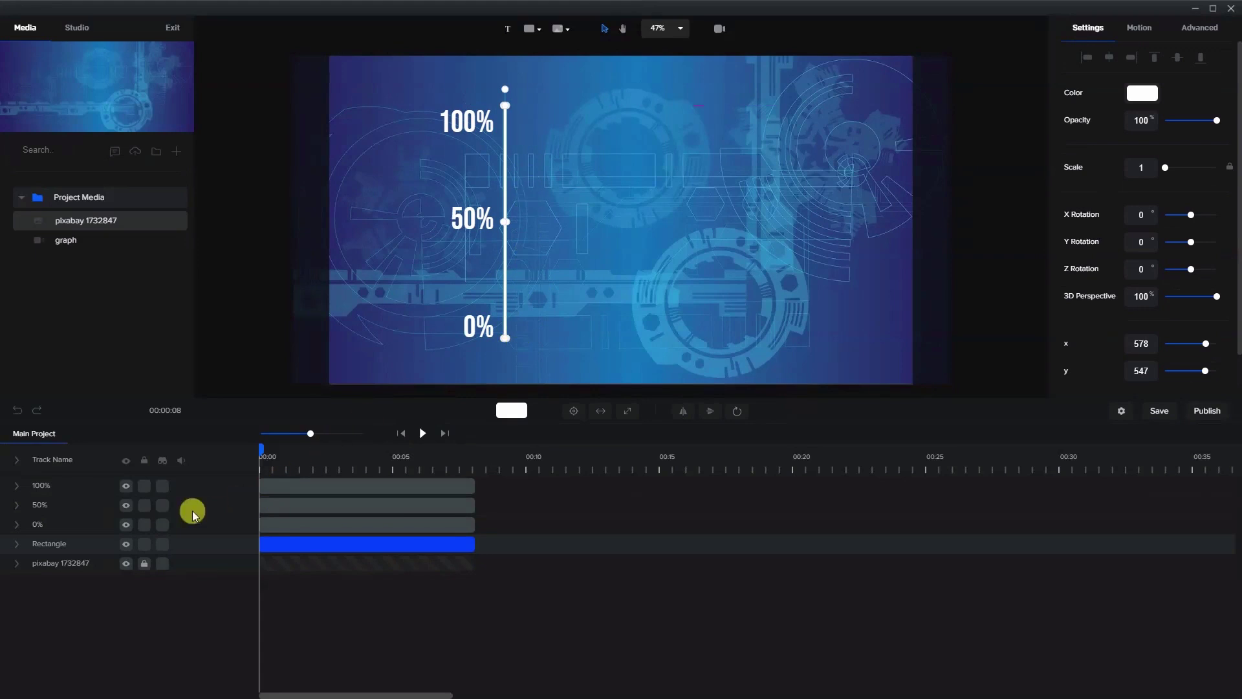
{"action": "left_click", "coordinate": [17, 545]}
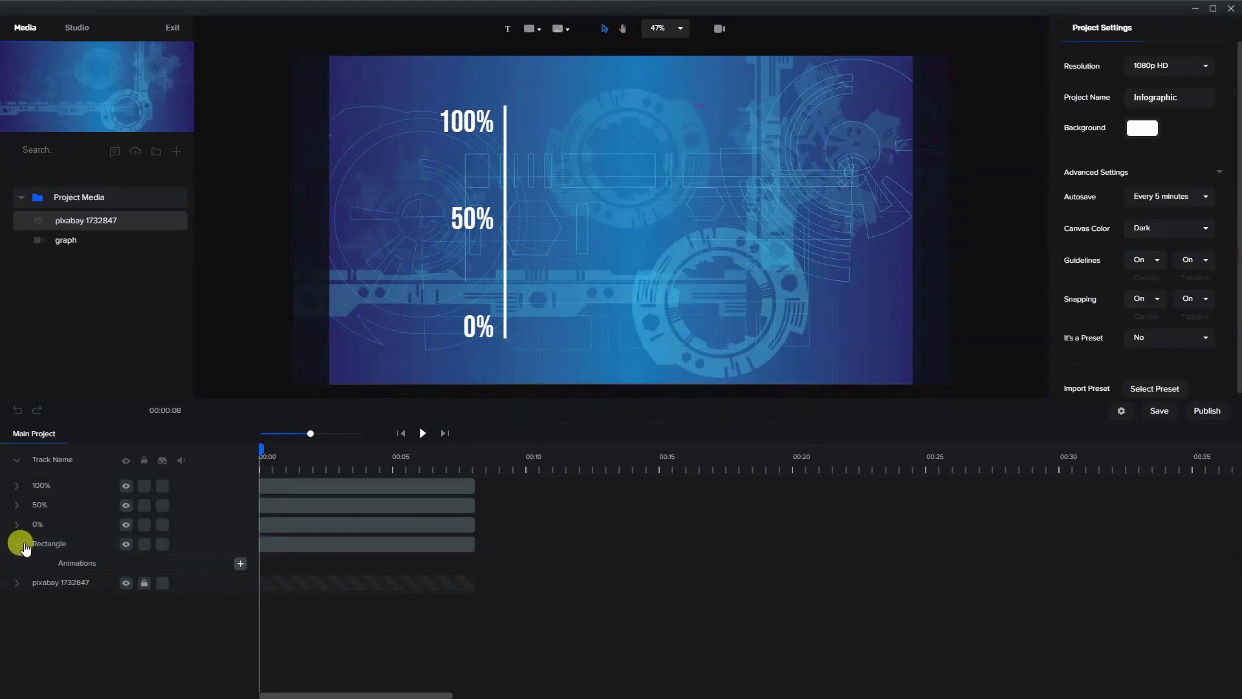
{"action": "left_click", "coordinate": [240, 564]}
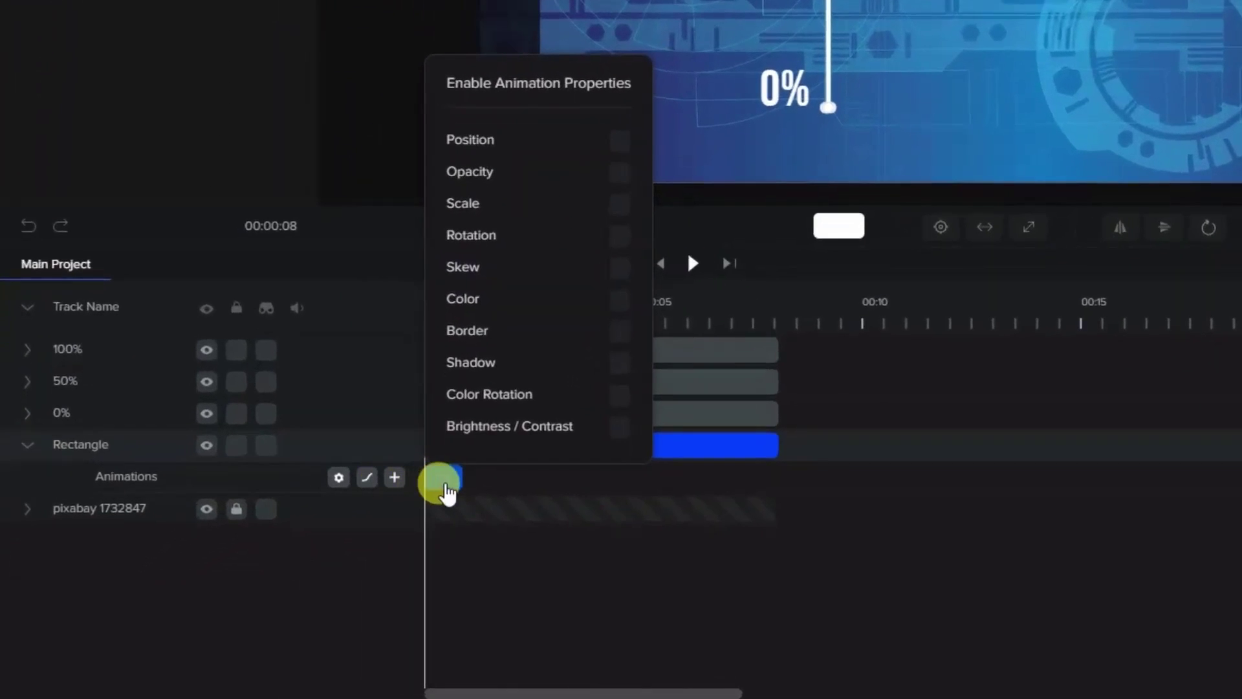
{"action": "left_click", "coordinate": [447, 495]}
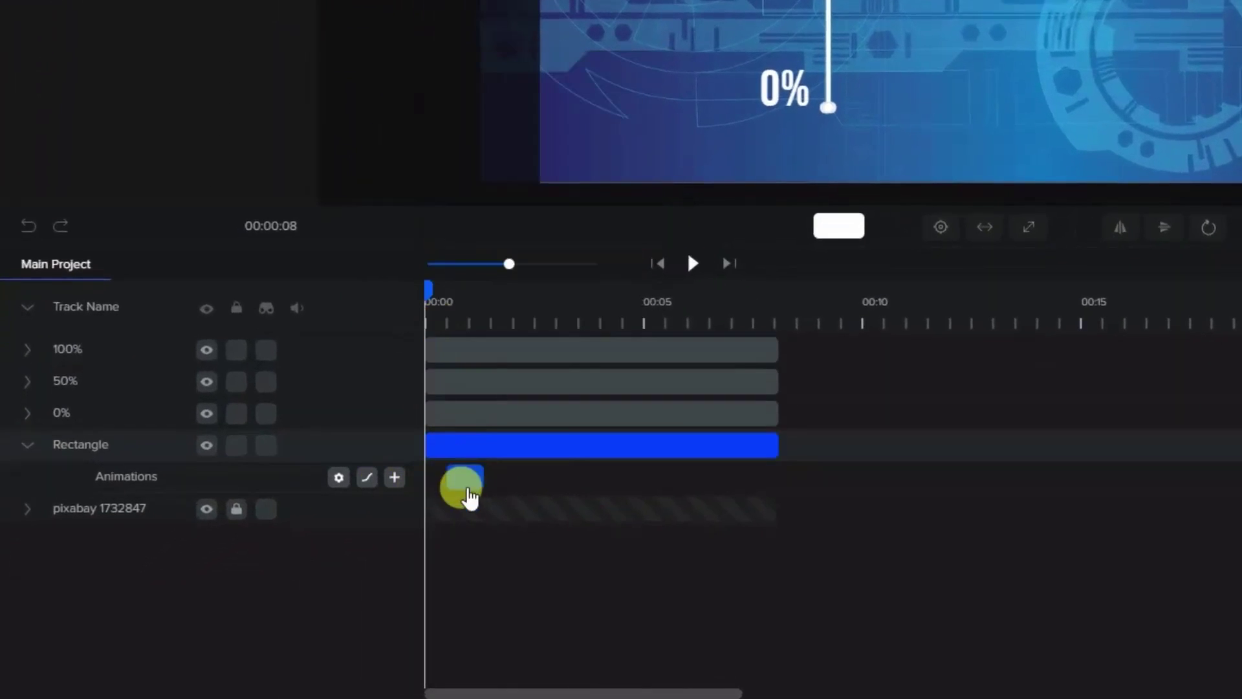
Enable only the Scale property for the Rectangle track's animation.
{"action": "left_click", "coordinate": [338, 478]}
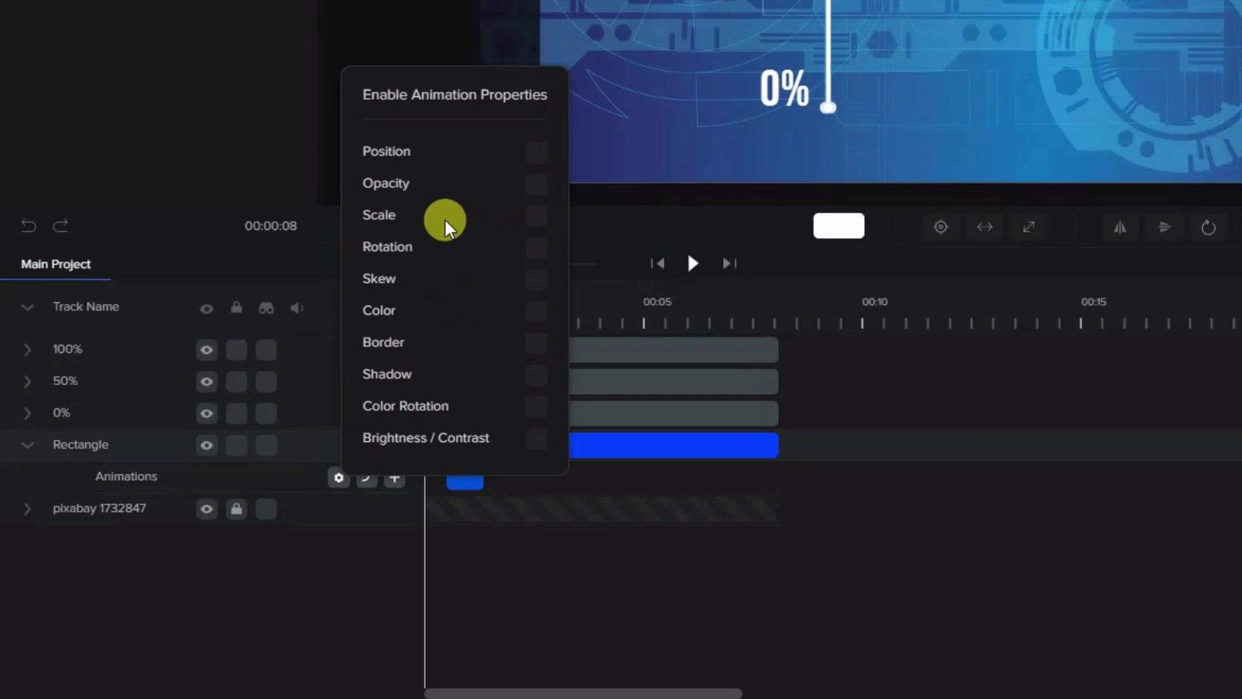
{"action": "left_click", "coordinate": [536, 215]}
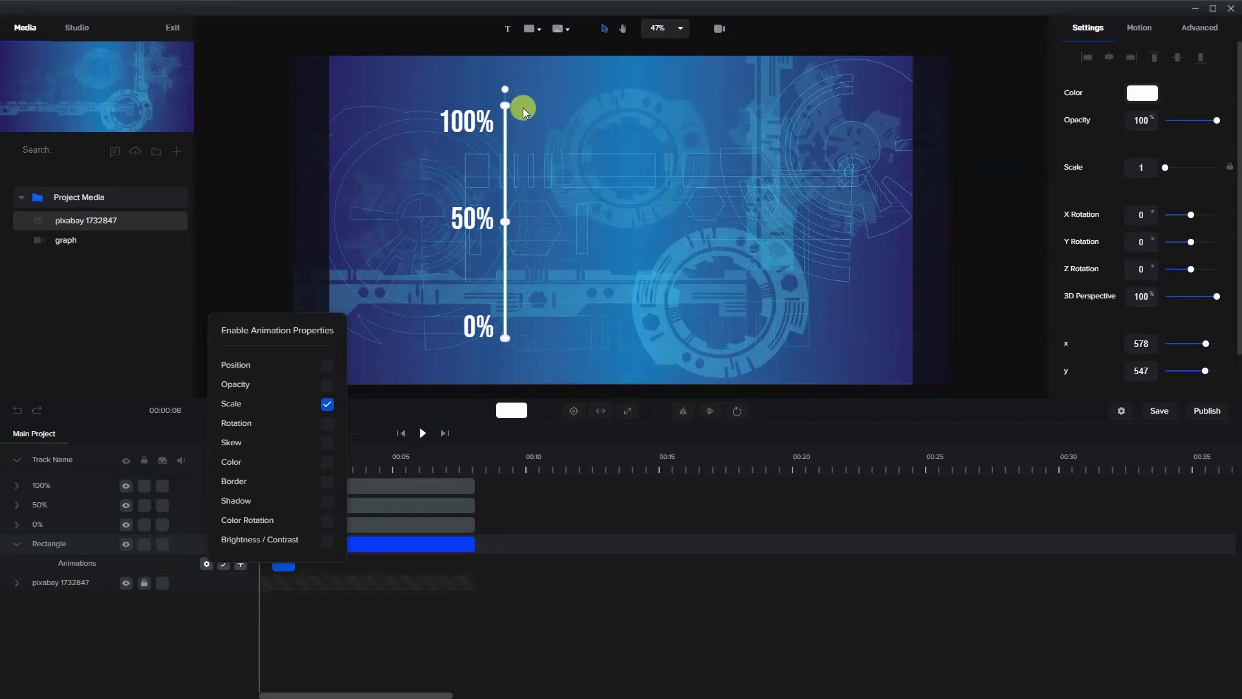
{"action": "left_click", "coordinate": [321, 561]}
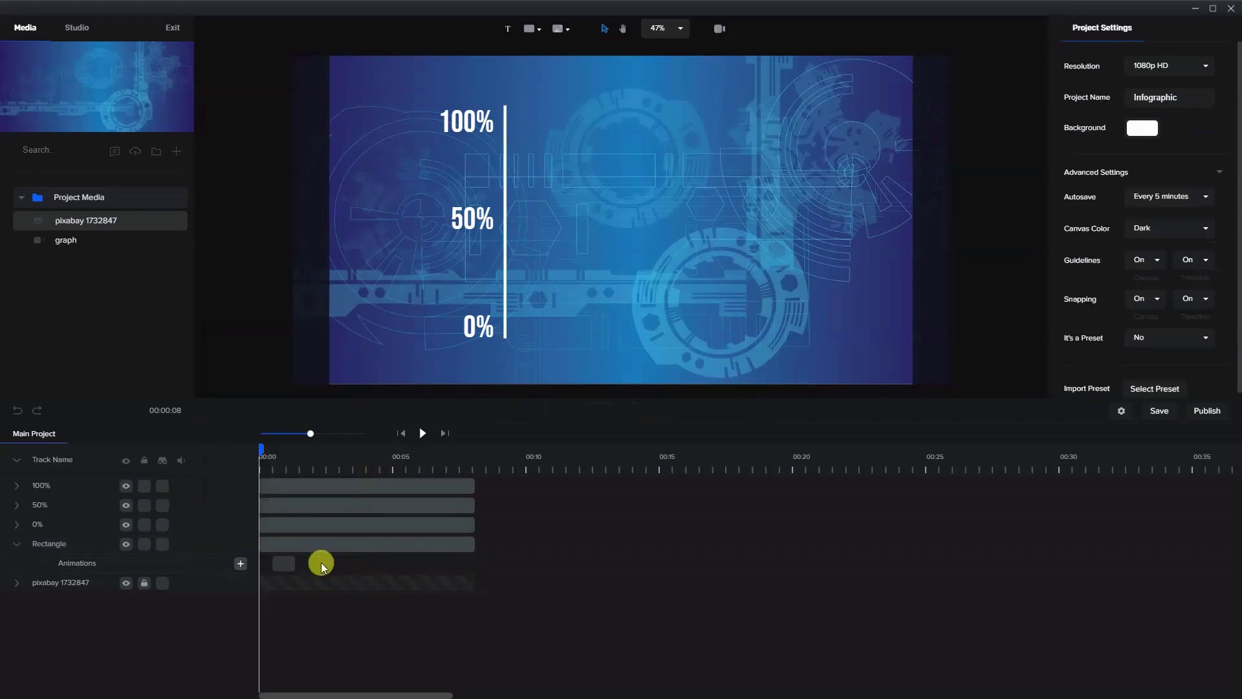
Position the playhead just before the line's animation block and unlock its scale so X and Y can be set separately.
{"action": "left_click", "coordinate": [282, 569]}
{"action": "left_click", "coordinate": [259, 451]}
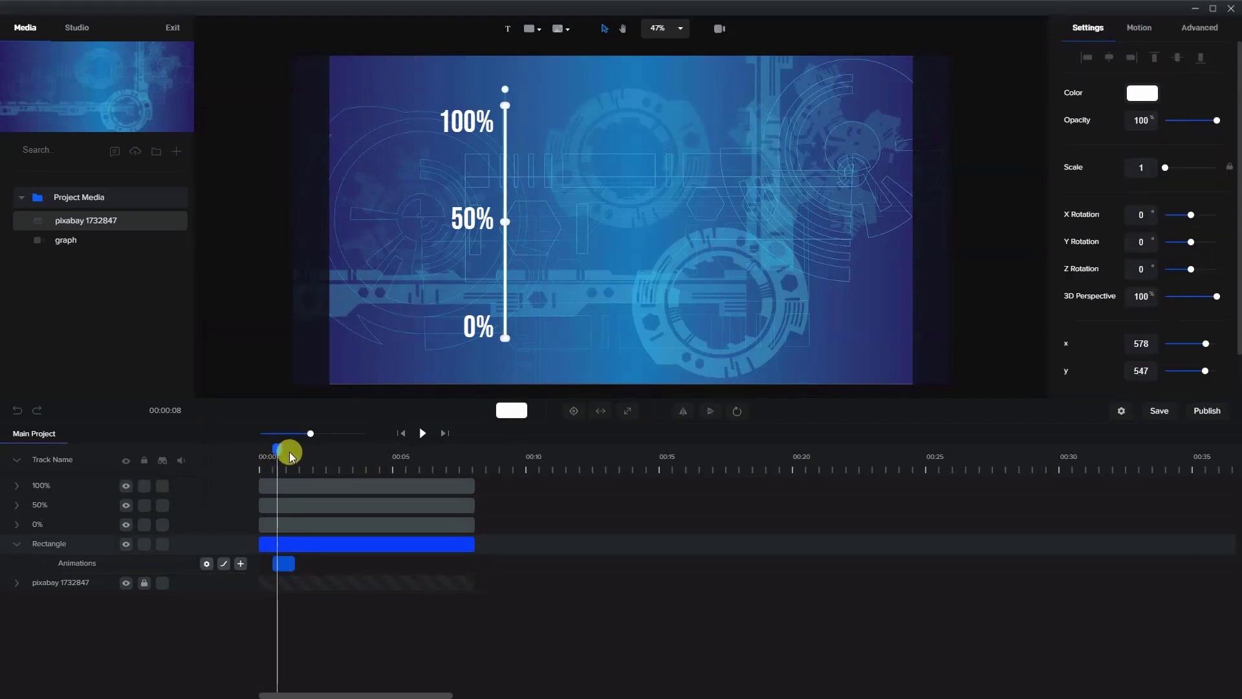
{"action": "left_click", "coordinate": [291, 568]}
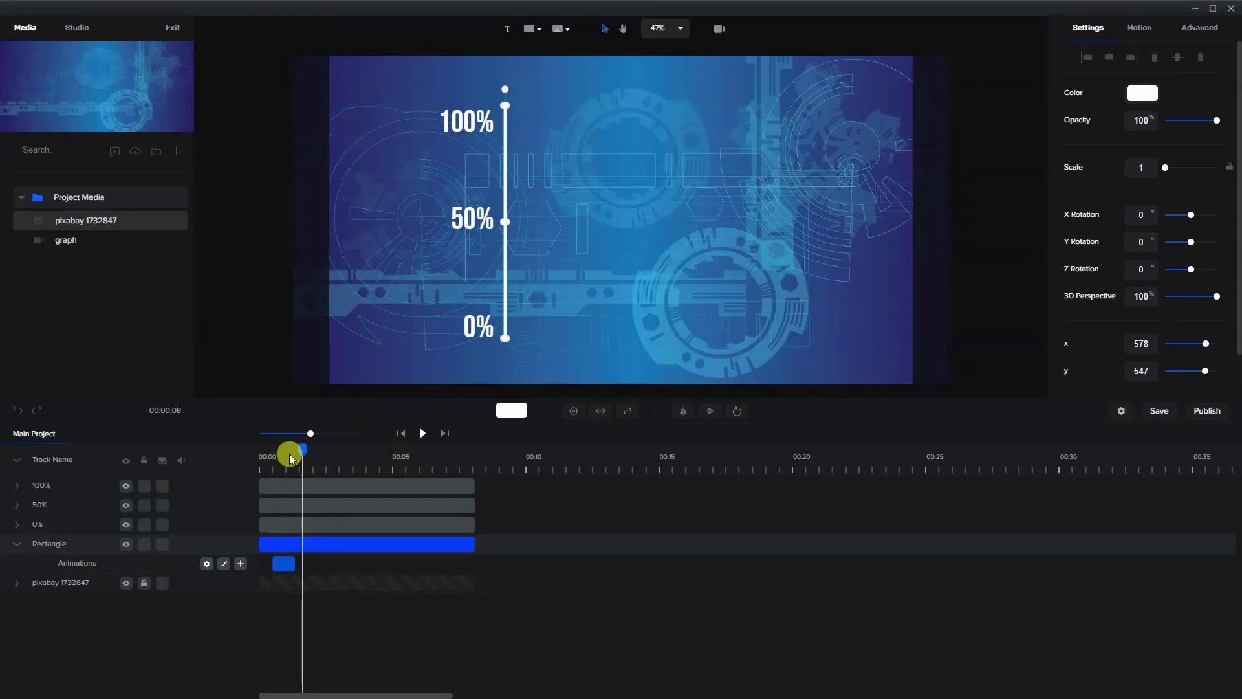
{"action": "left_click_drag", "start_coordinate": [289, 458], "coordinate": [271, 452]}
{"action": "left_click", "coordinate": [275, 582]}
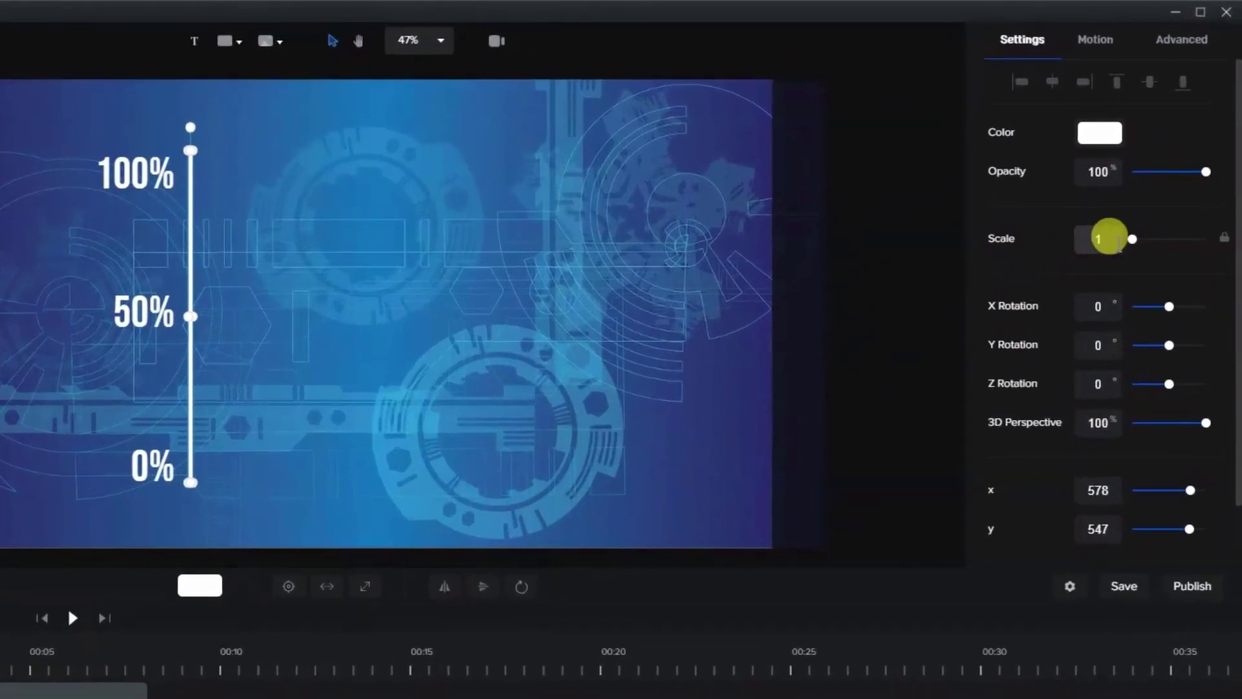
{"action": "left_click", "coordinate": [1225, 241]}
{"action": "left_click", "coordinate": [1097, 277]}
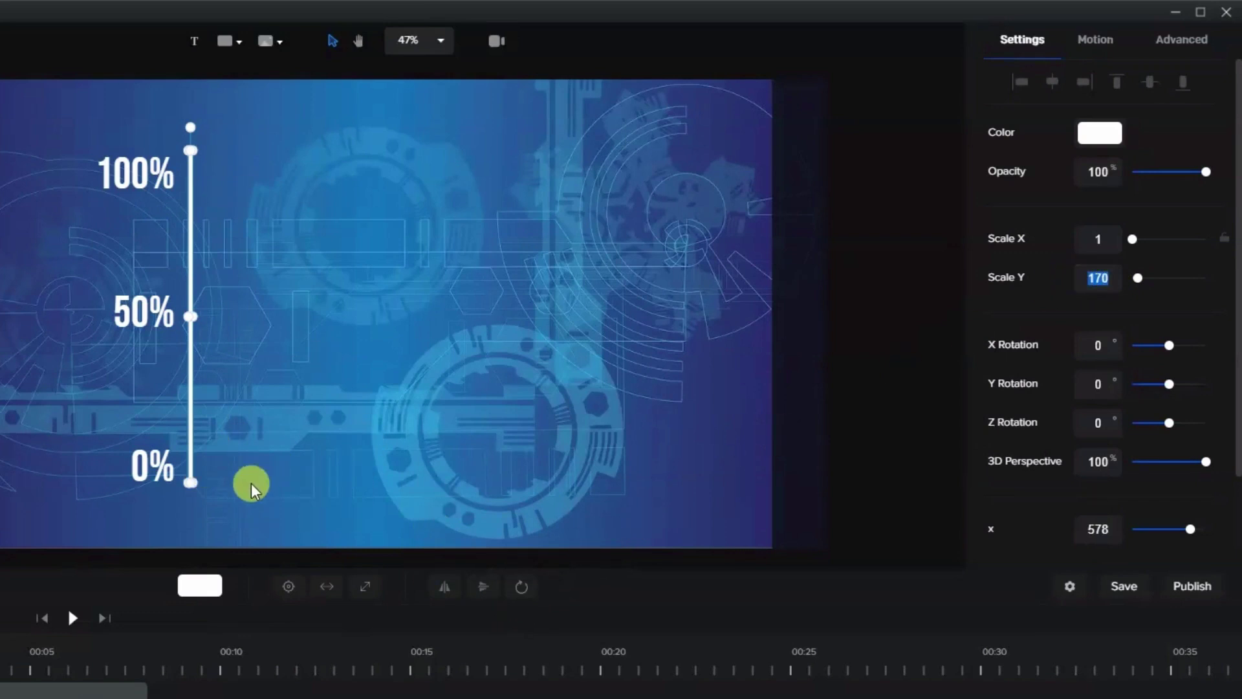
Set the line's anchor point to bottom centre and its Scale Y to 0 ahead of the animation.
{"action": "left_click", "coordinate": [522, 587]}
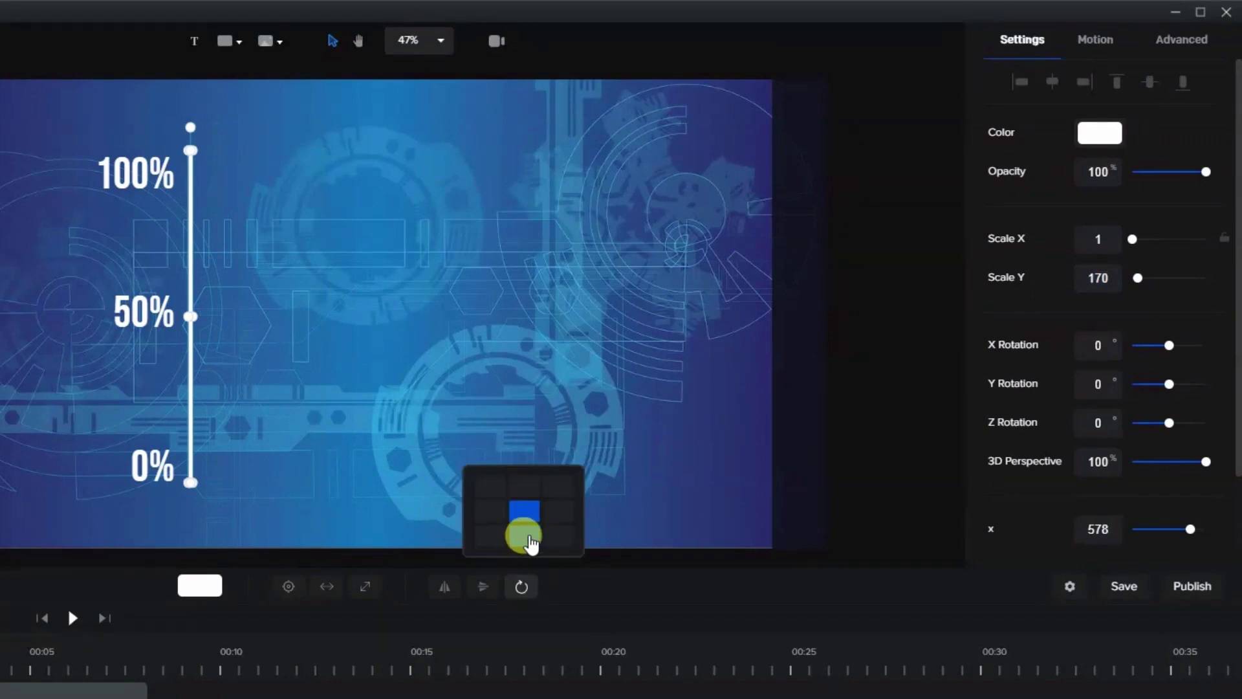
{"action": "left_click", "coordinate": [524, 536]}
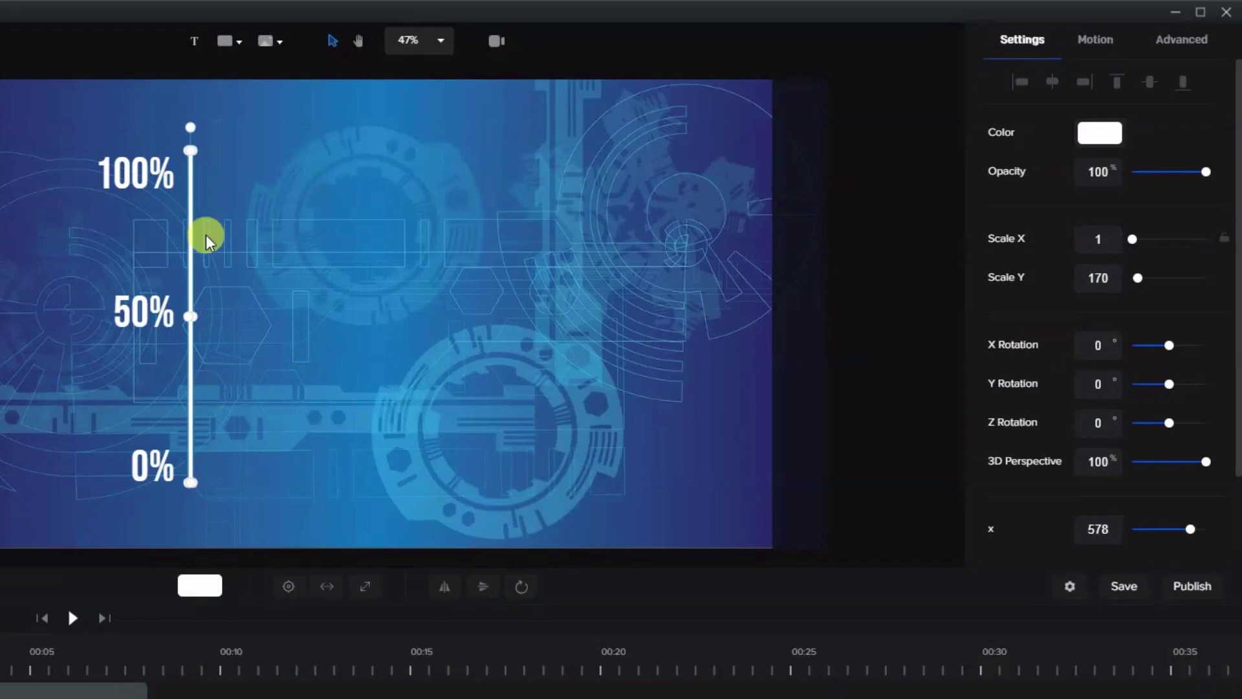
{"action": "left_click", "coordinate": [521, 588]}
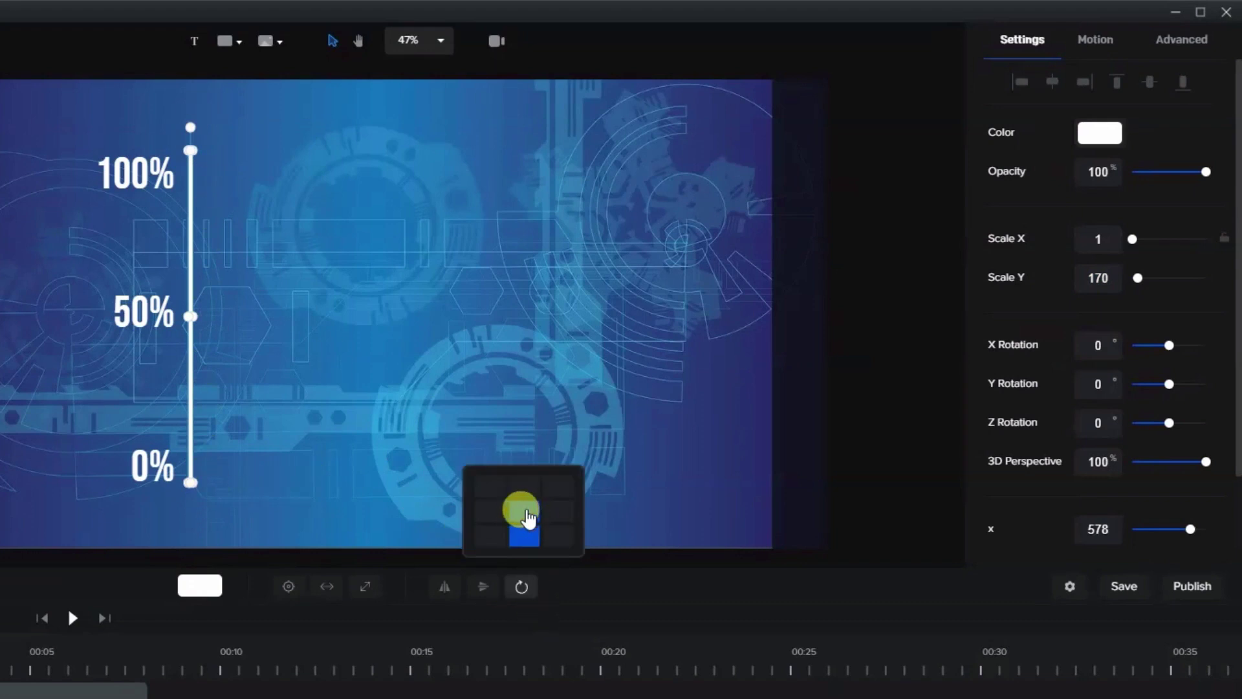
{"action": "left_click", "coordinate": [521, 510]}
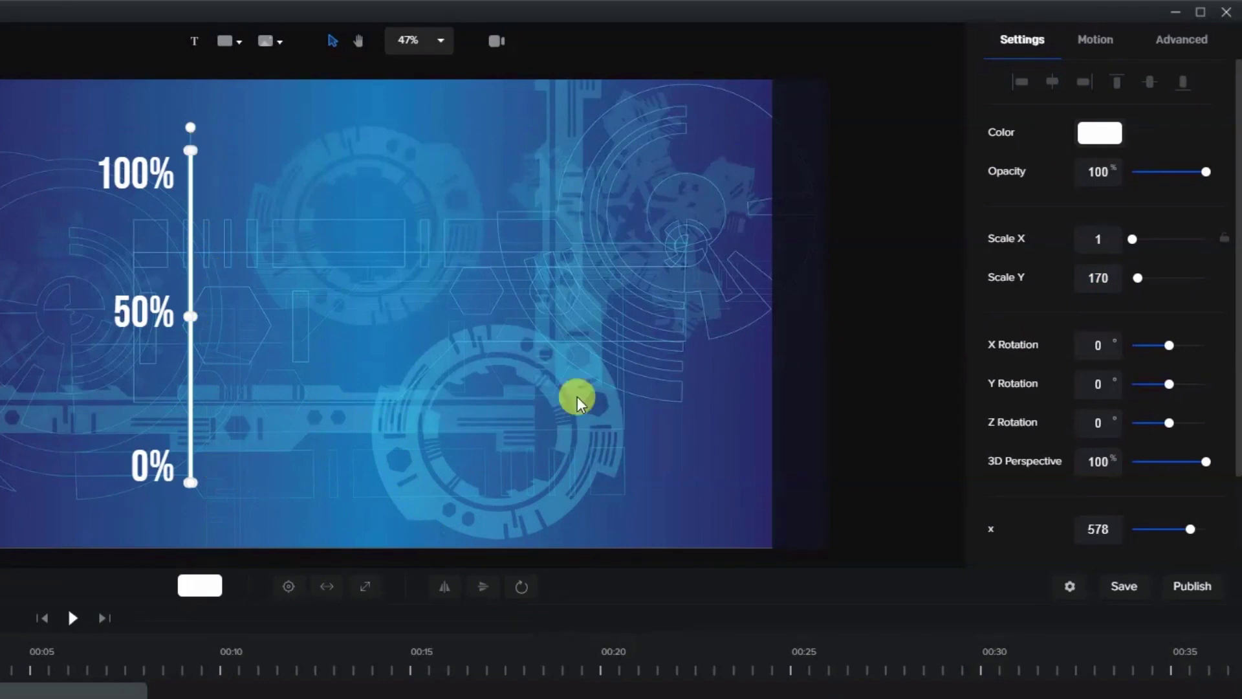
{"action": "left_click", "coordinate": [1078, 293]}
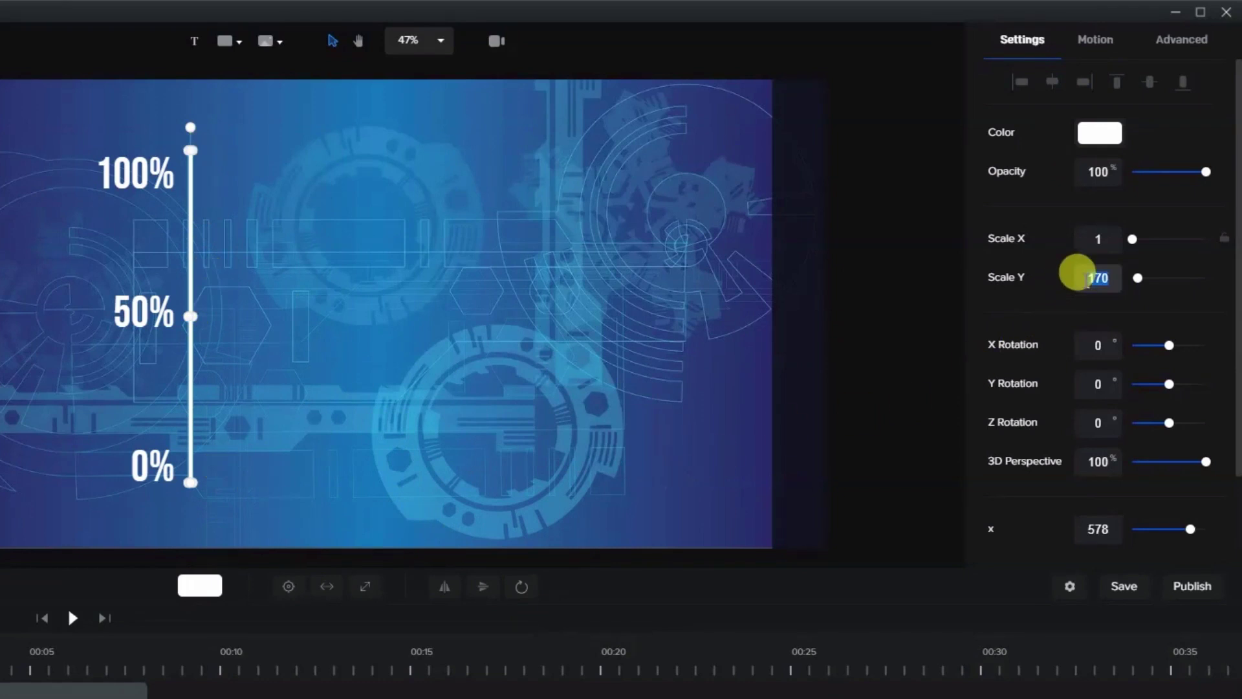
{"action": "type", "text": "0"}
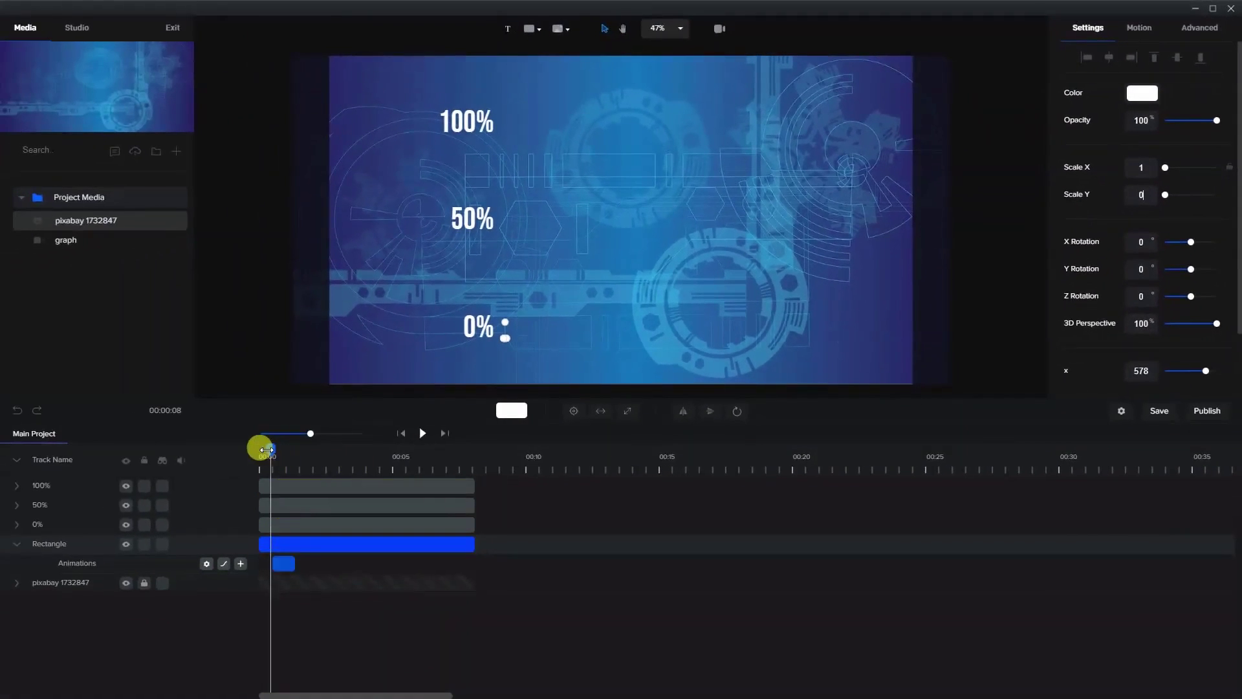
Trim the start of the Rectangle clip slightly inward and align its animation block with the clip's new start.
{"action": "mouse_move", "coordinate": [259, 446]}
{"action": "left_mouse_down"}
{"action": "mouse_move", "coordinate": [293, 450]}
{"action": "mouse_move", "coordinate": [266, 464]}
{"action": "left_mouse_up"}
{"action": "left_click", "coordinate": [267, 544]}
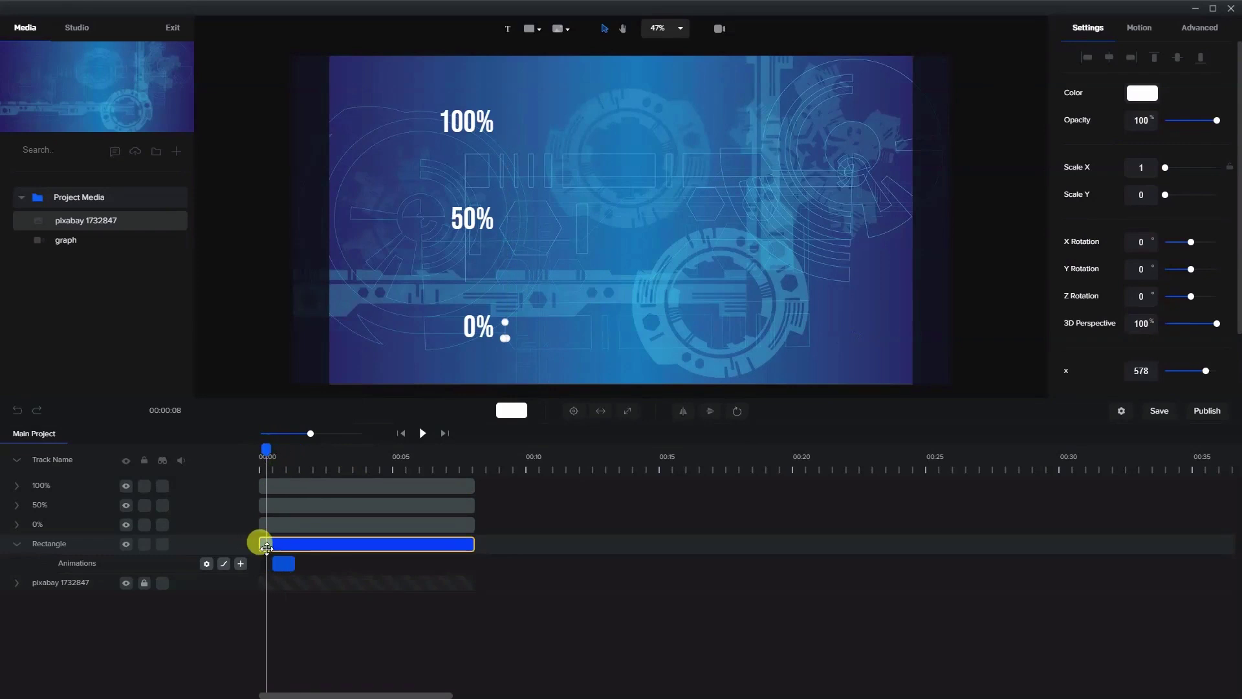
{"action": "left_click_drag", "start_coordinate": [263, 548], "coordinate": [272, 549]}
{"action": "left_click", "coordinate": [290, 560]}
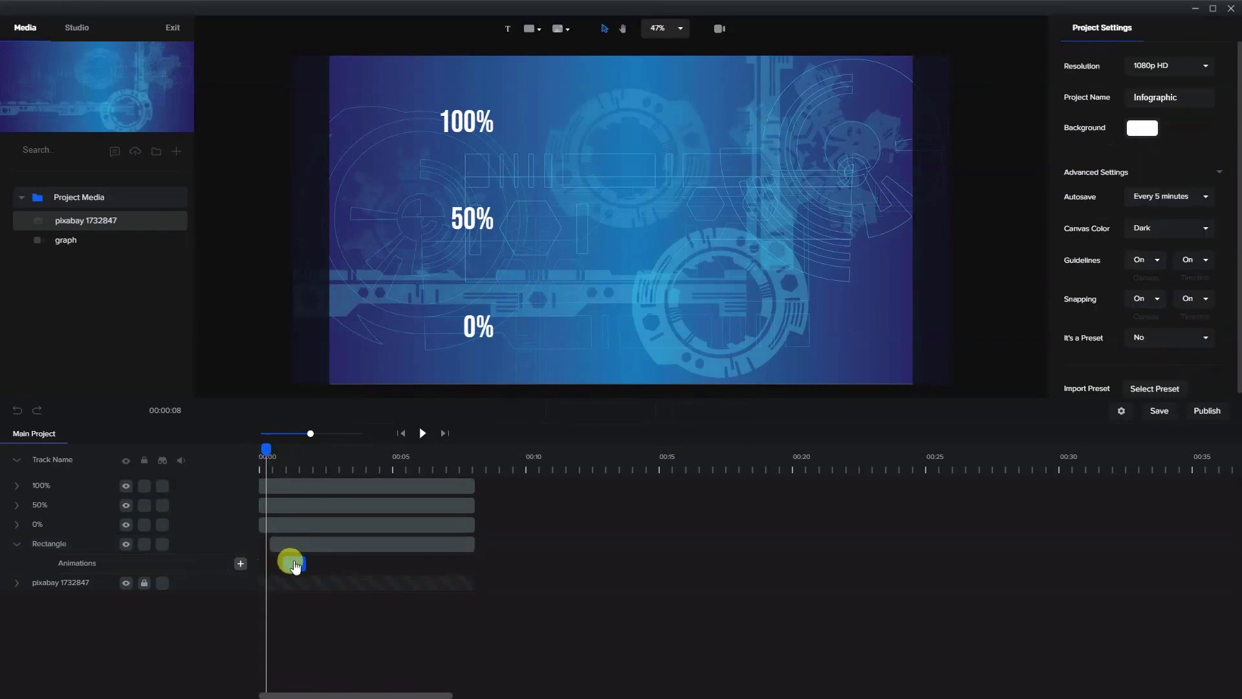
{"action": "left_click", "coordinate": [280, 564]}
{"action": "left_click", "coordinate": [272, 467]}
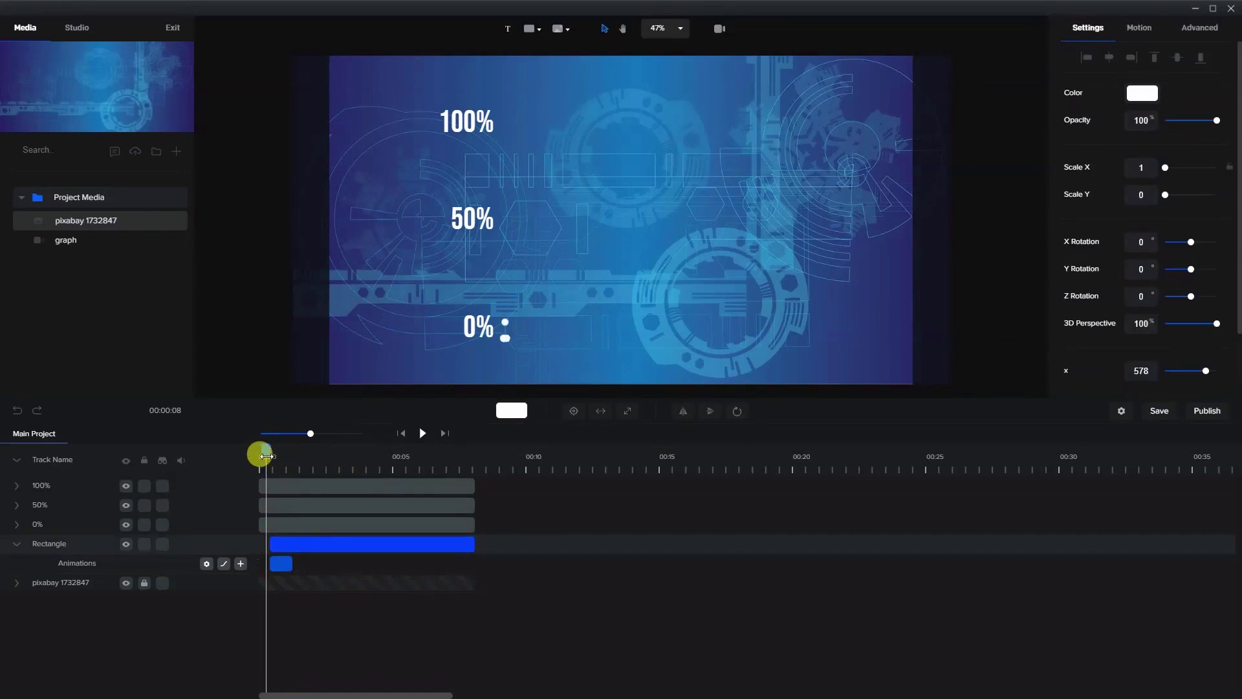
{"action": "mouse_move", "coordinate": [265, 456]}
{"action": "left_mouse_down"}
{"action": "mouse_move", "coordinate": [296, 454]}
{"action": "mouse_move", "coordinate": [277, 474]}
{"action": "mouse_move", "coordinate": [270, 466]}
{"action": "left_mouse_up"}
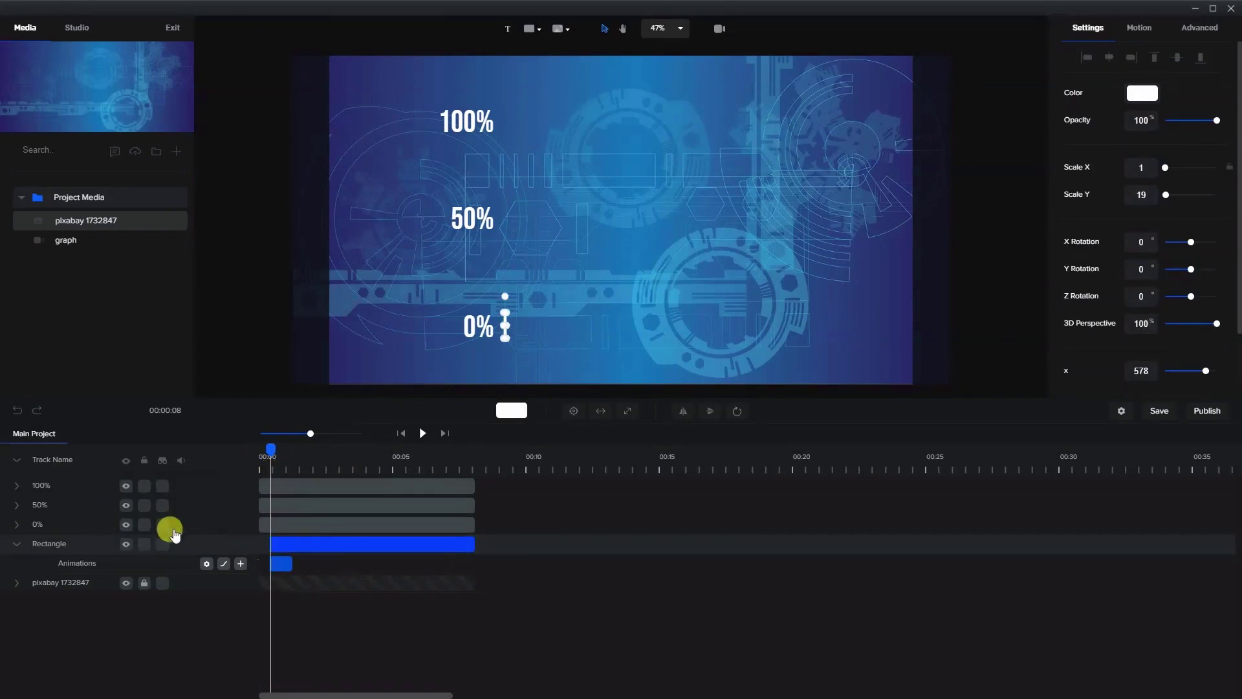
Apply the Elastic Scale Up entrance motion from the Zoom presets to the 0% label.
{"action": "left_click", "coordinate": [271, 522]}
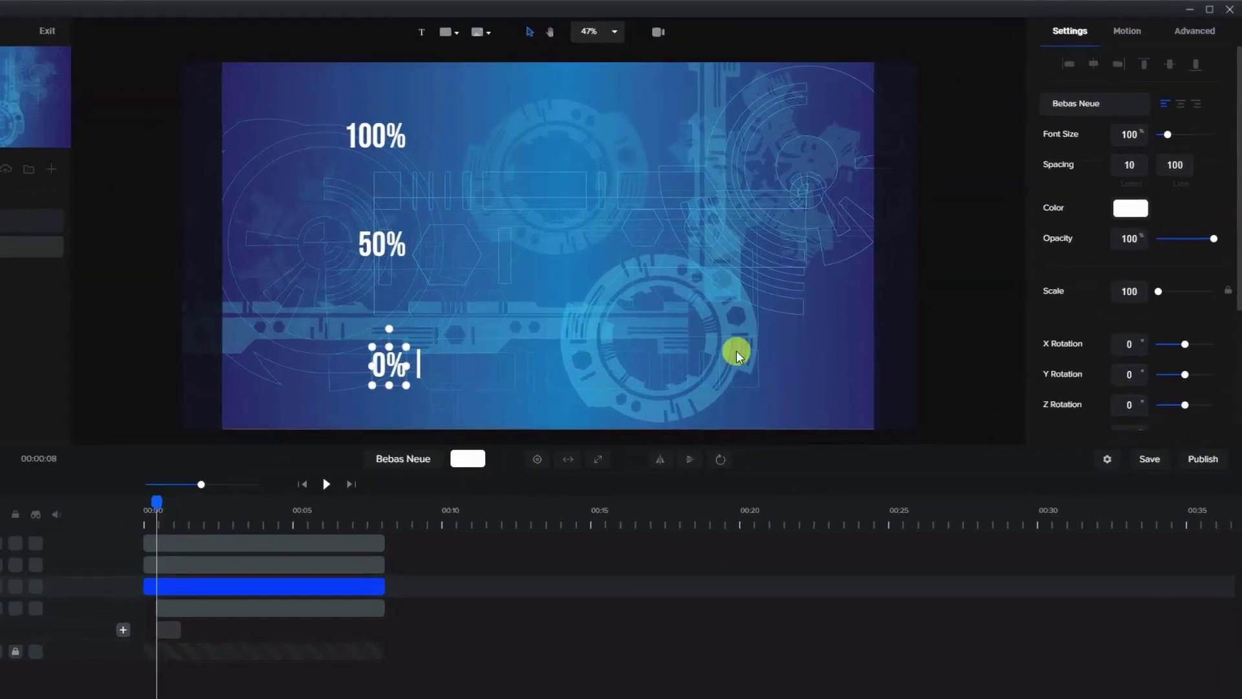
{"action": "left_click", "coordinate": [1126, 30]}
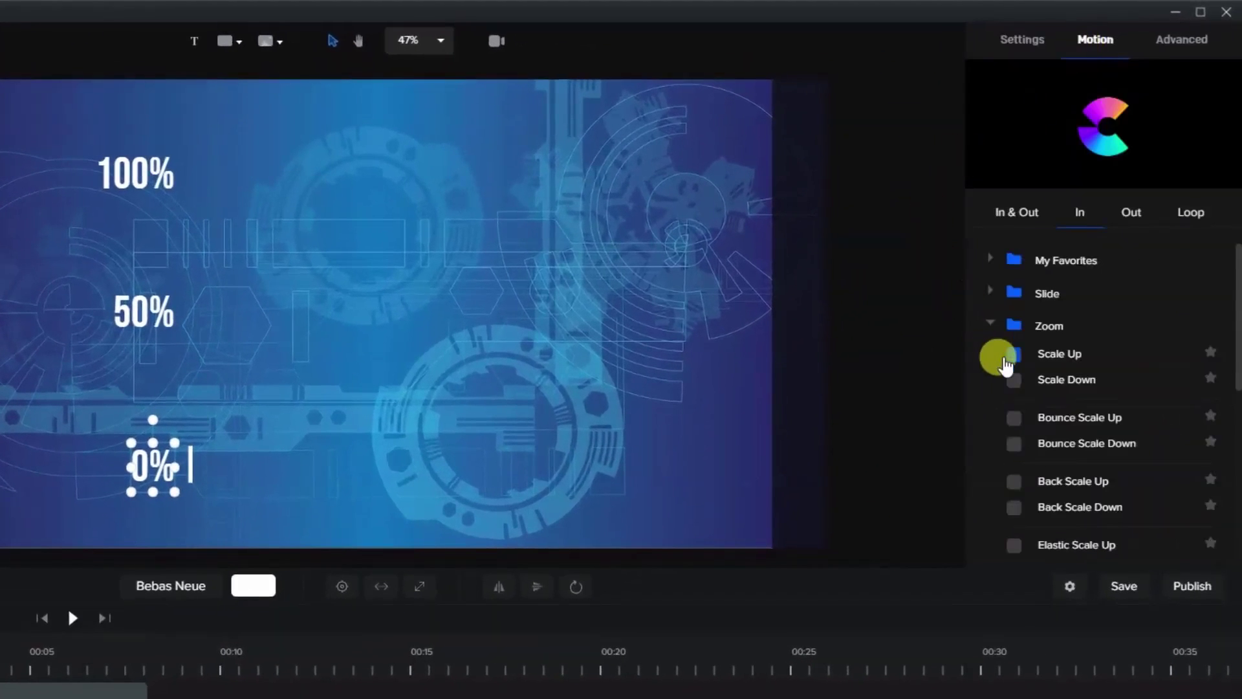
{"action": "left_click", "coordinate": [1053, 480]}
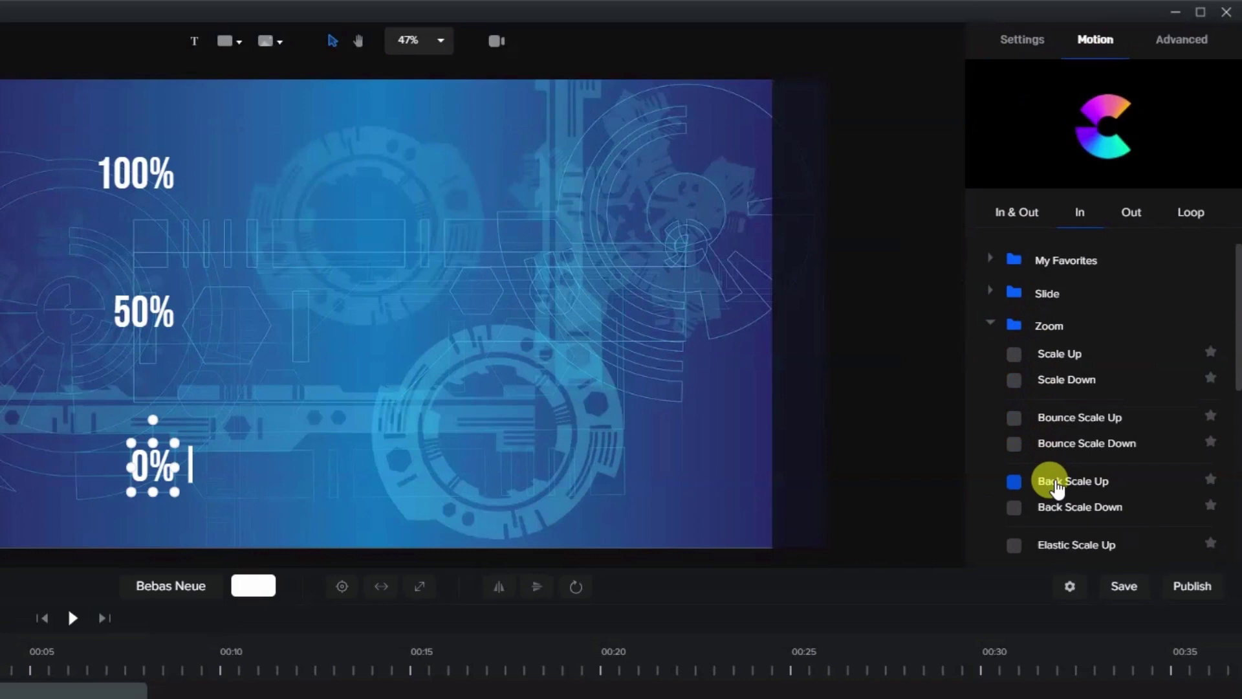
{"action": "left_click", "coordinate": [1053, 507]}
{"action": "left_click", "coordinate": [1064, 543]}
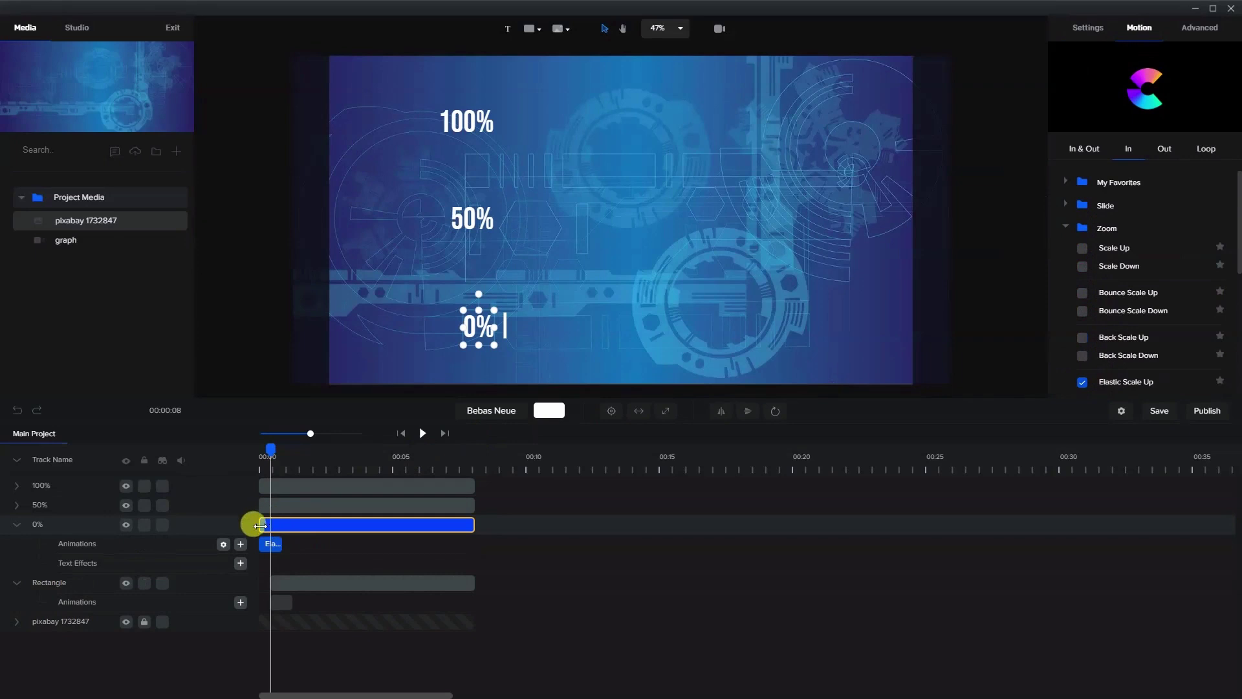
Trim the 0% clip to start together with the Rectangle clip and scrub through the opening animation.
{"action": "left_click_drag", "start_coordinate": [268, 524], "coordinate": [277, 525]}
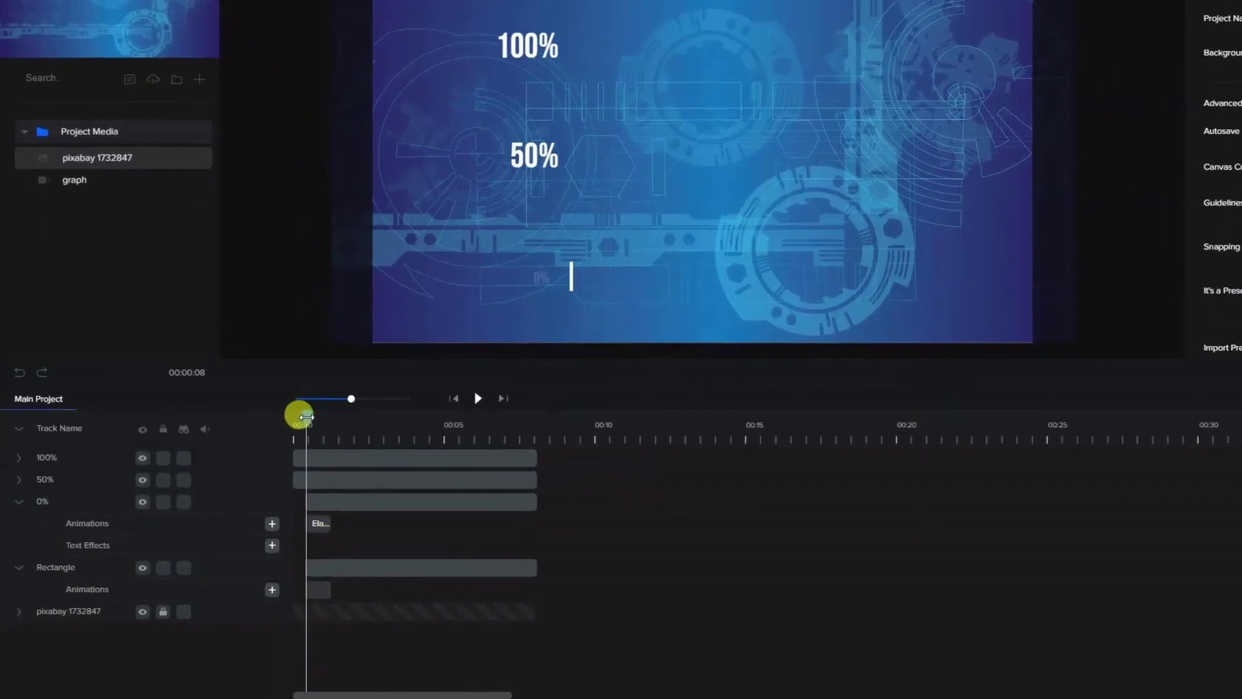
{"action": "left_click_drag", "start_coordinate": [271, 451], "coordinate": [285, 453]}
{"action": "left_click_drag", "start_coordinate": [329, 415], "coordinate": [319, 418]}
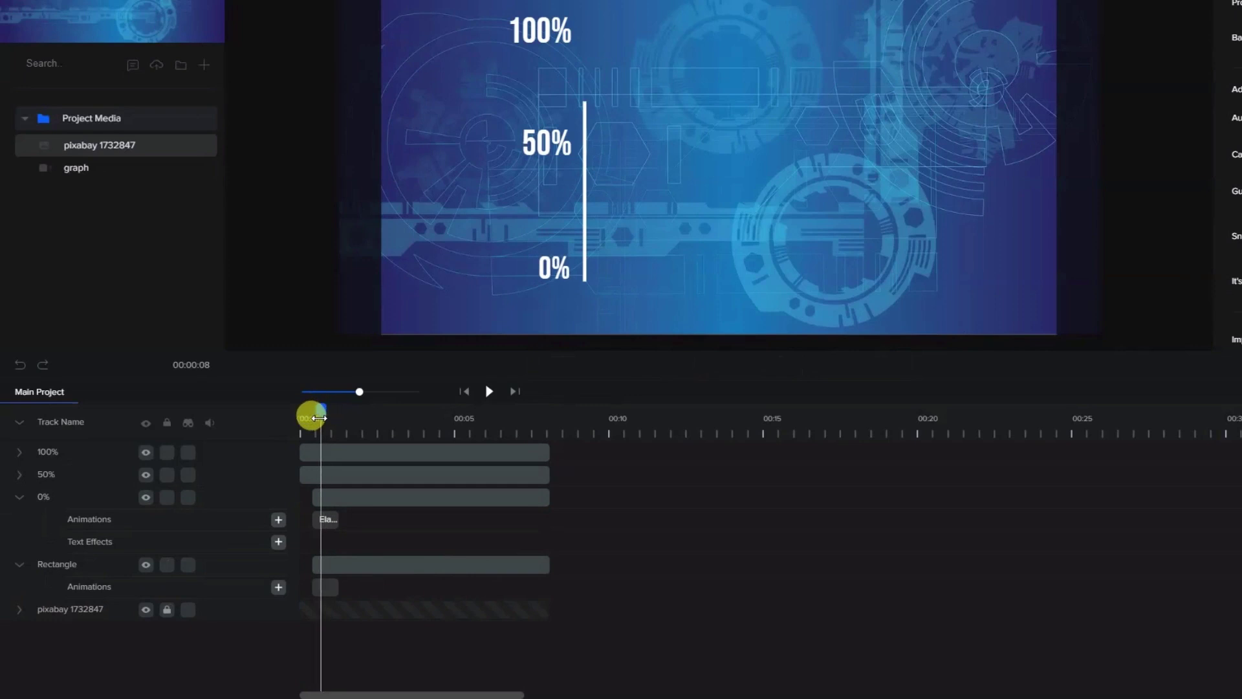
Copy the 0% label's Elastic Scale Up animation onto the 50% and 100% labels.
{"action": "left_click", "coordinate": [317, 473]}
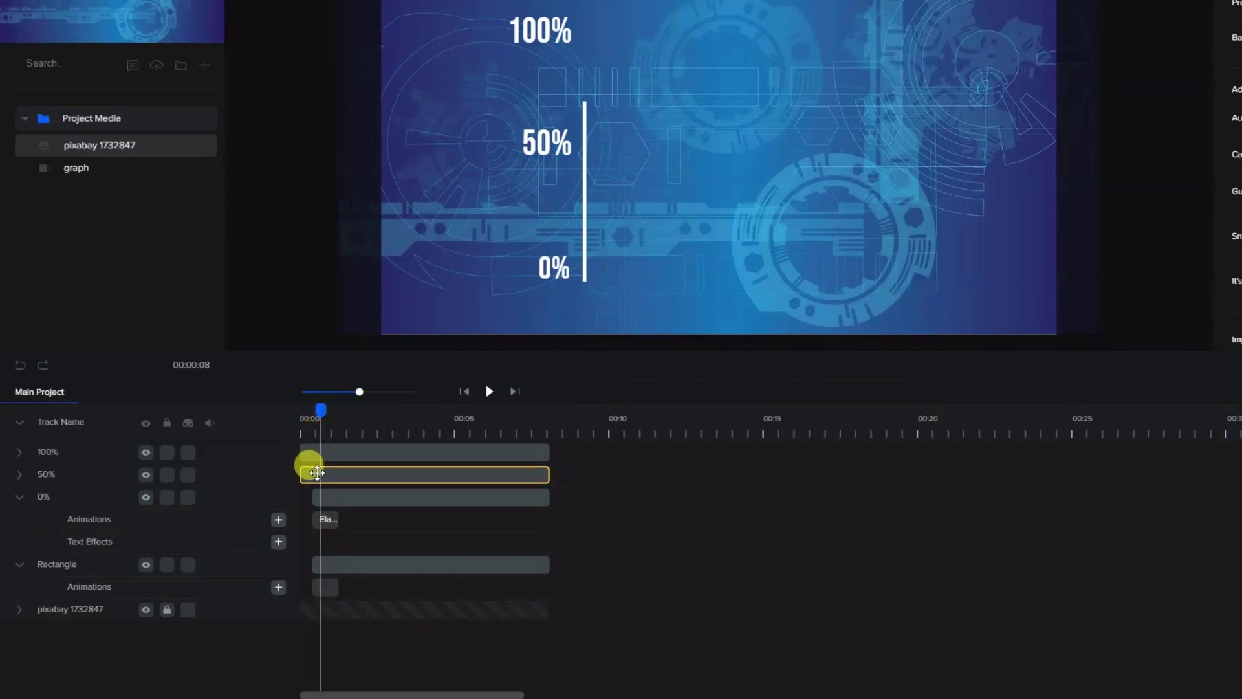
{"action": "left_click_drag", "start_coordinate": [313, 473], "coordinate": [313, 474]}
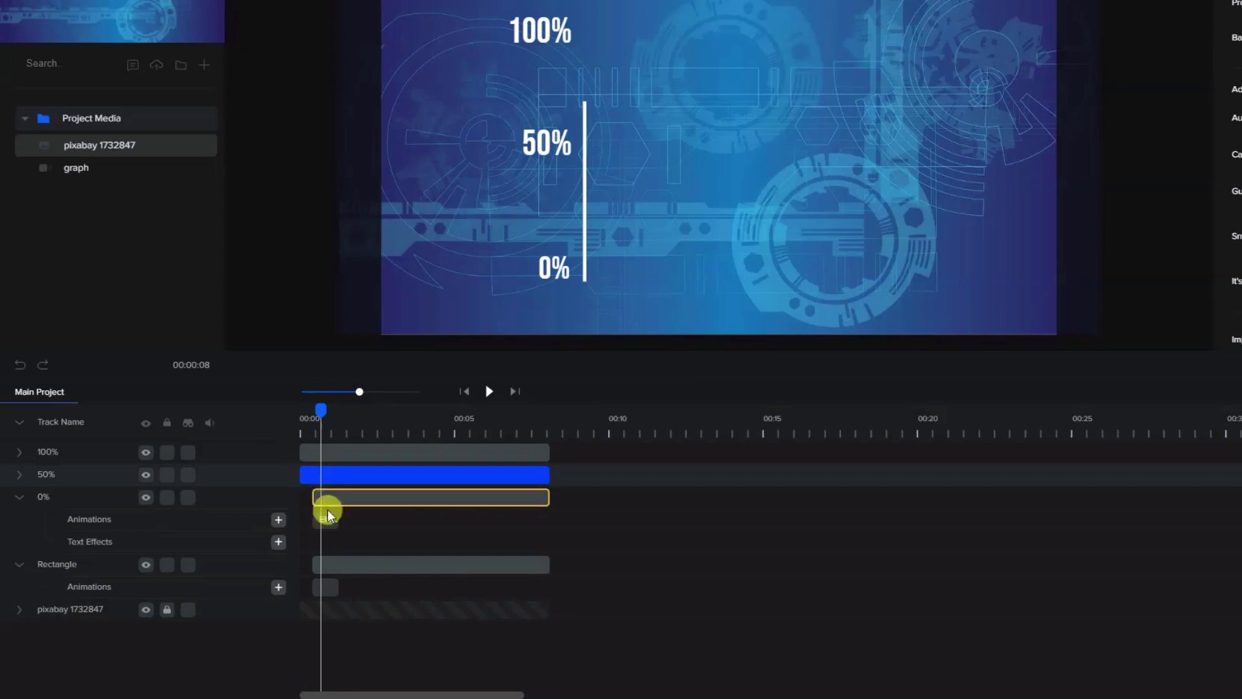
{"action": "left_click", "coordinate": [328, 522]}
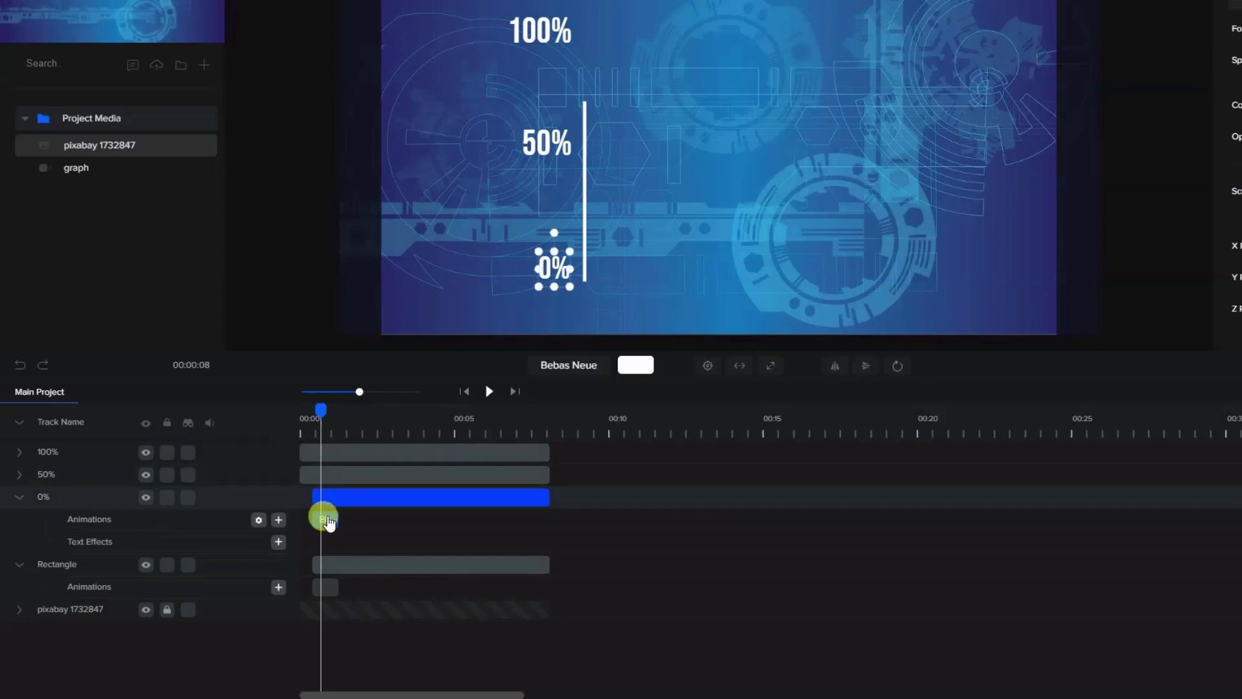
{"action": "left_click", "coordinate": [328, 465]}
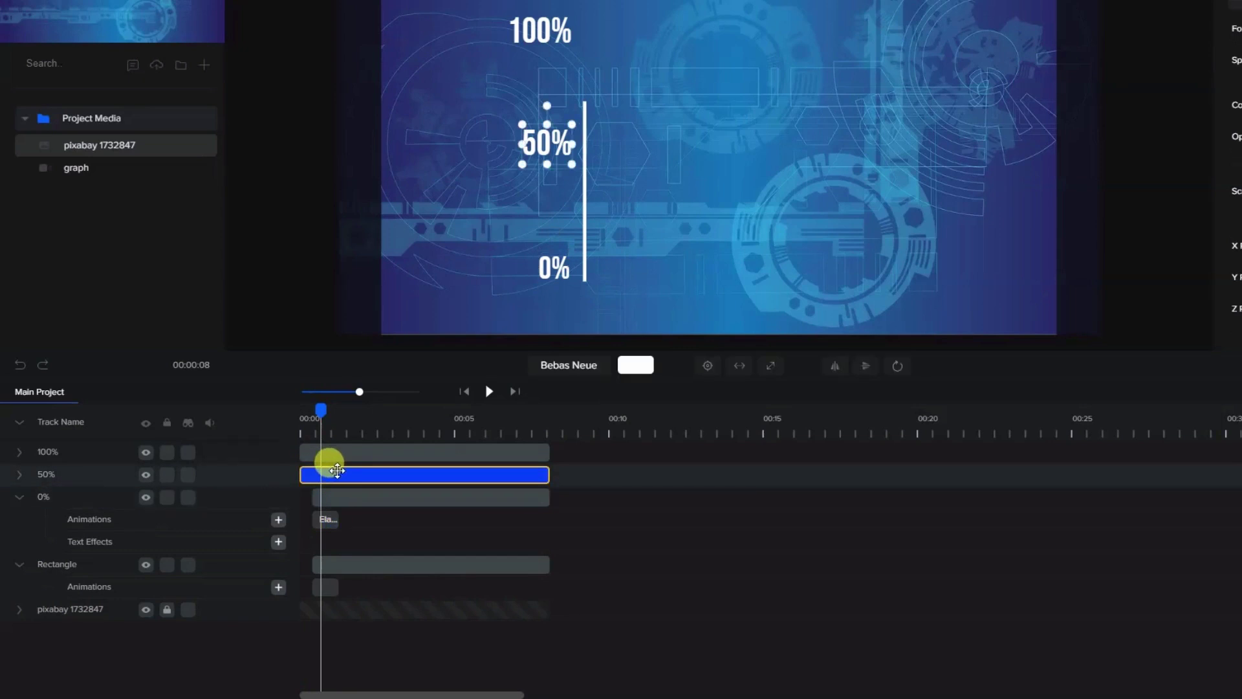
{"action": "left_click", "coordinate": [337, 479]}
{"action": "left_click", "coordinate": [324, 452]}
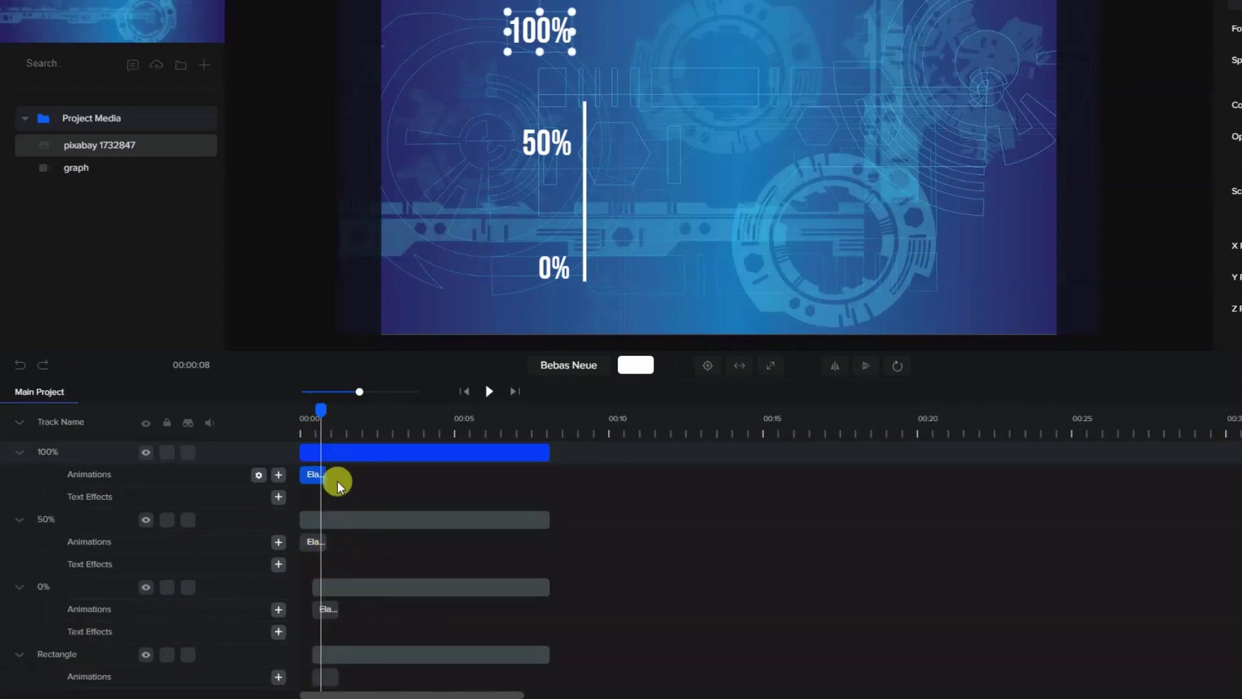
Turn off timeline snapping in the project settings.
{"action": "left_click", "coordinate": [1120, 213]}
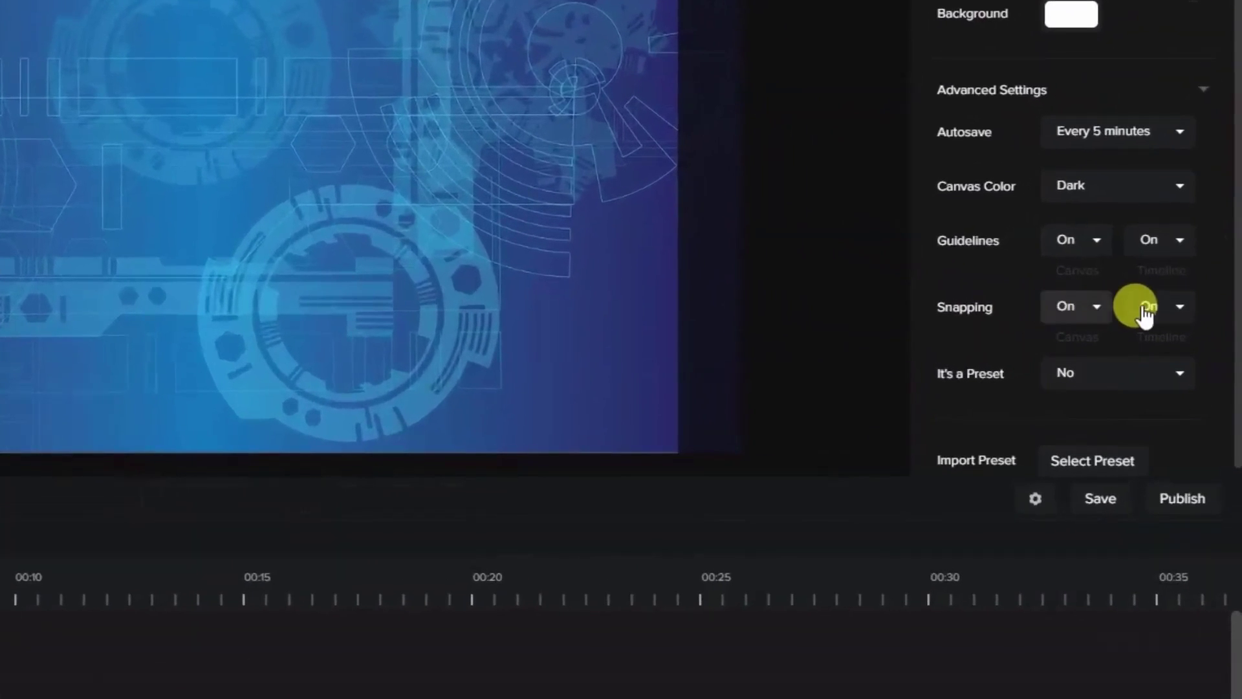
{"action": "left_click", "coordinate": [1192, 301]}
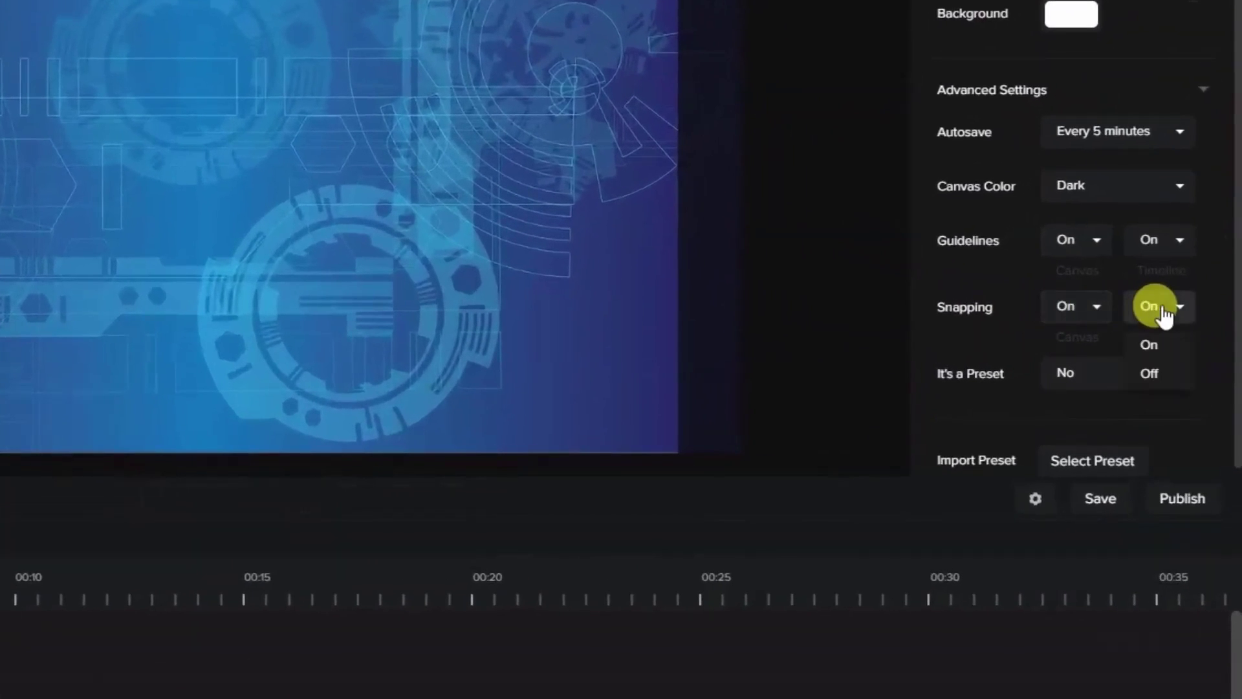
{"action": "left_click", "coordinate": [1149, 373]}
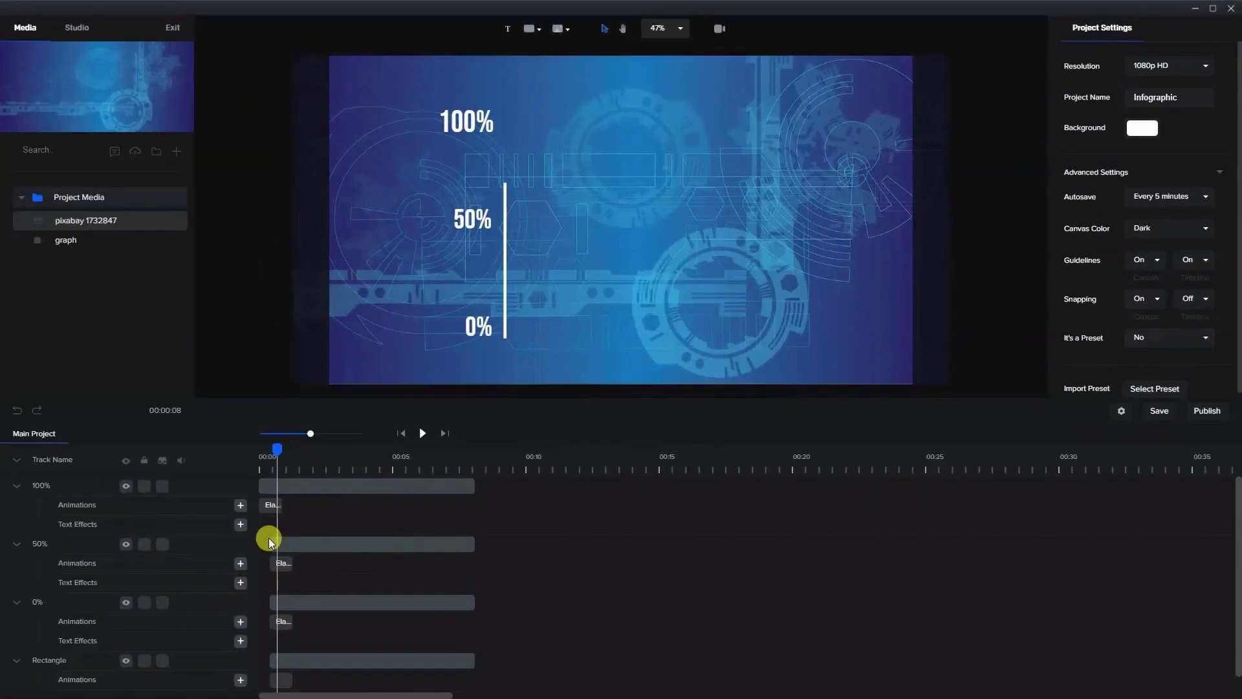
Stagger the clip starts so the 50% label begins after 0% and the 100% label begins after 50%.
{"action": "left_click_drag", "start_coordinate": [269, 539], "coordinate": [278, 541]}
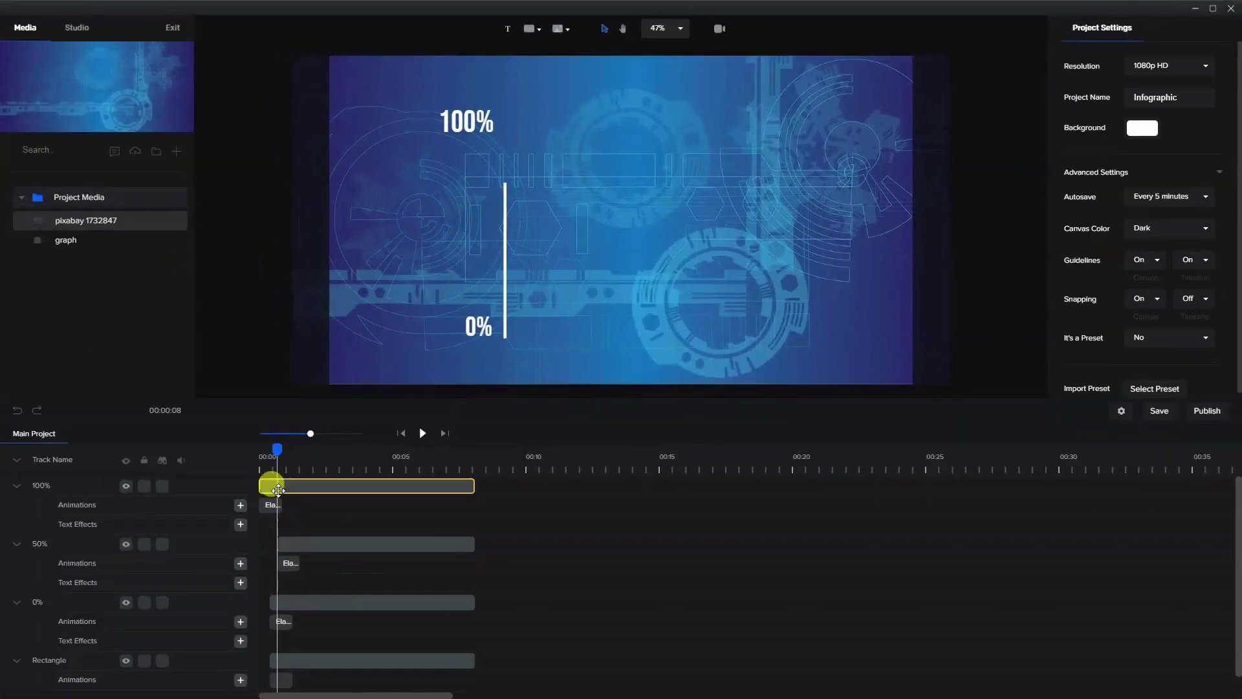
{"action": "left_click_drag", "start_coordinate": [274, 451], "coordinate": [305, 477]}
{"action": "left_click", "coordinate": [626, 305]}
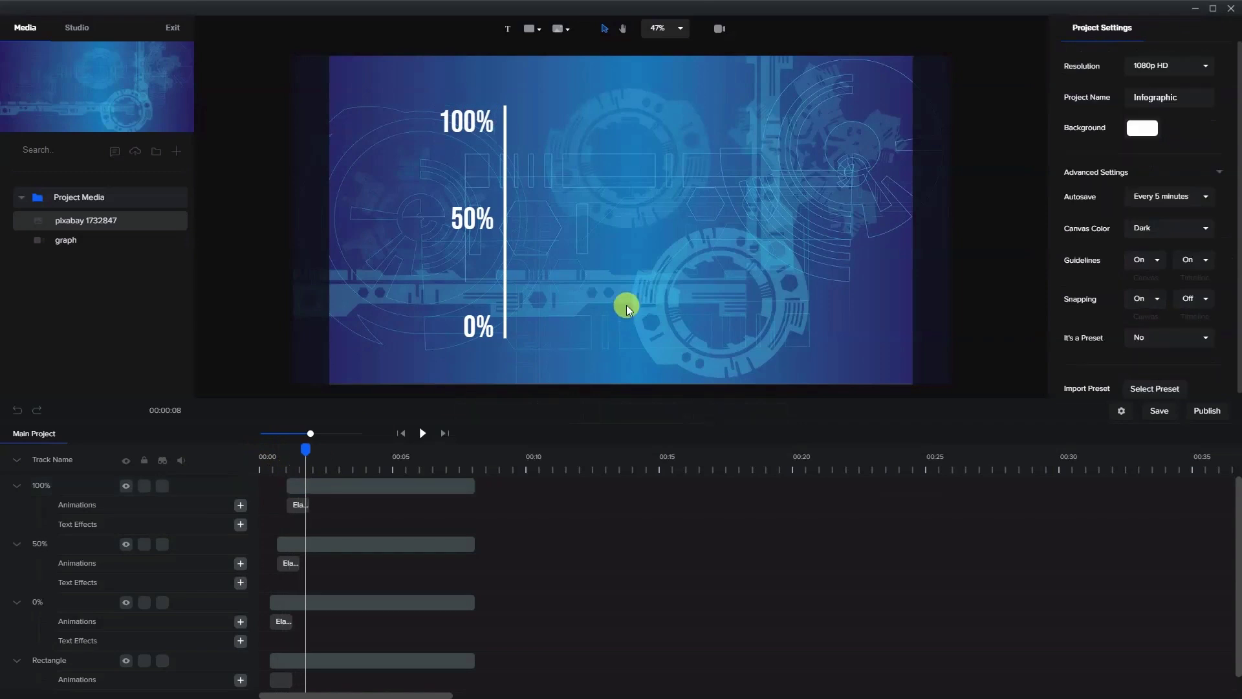
Add a text layer at the centre of the canvas reading "infographic".
{"action": "left_click", "coordinate": [528, 26]}
{"action": "left_click", "coordinate": [608, 220]}
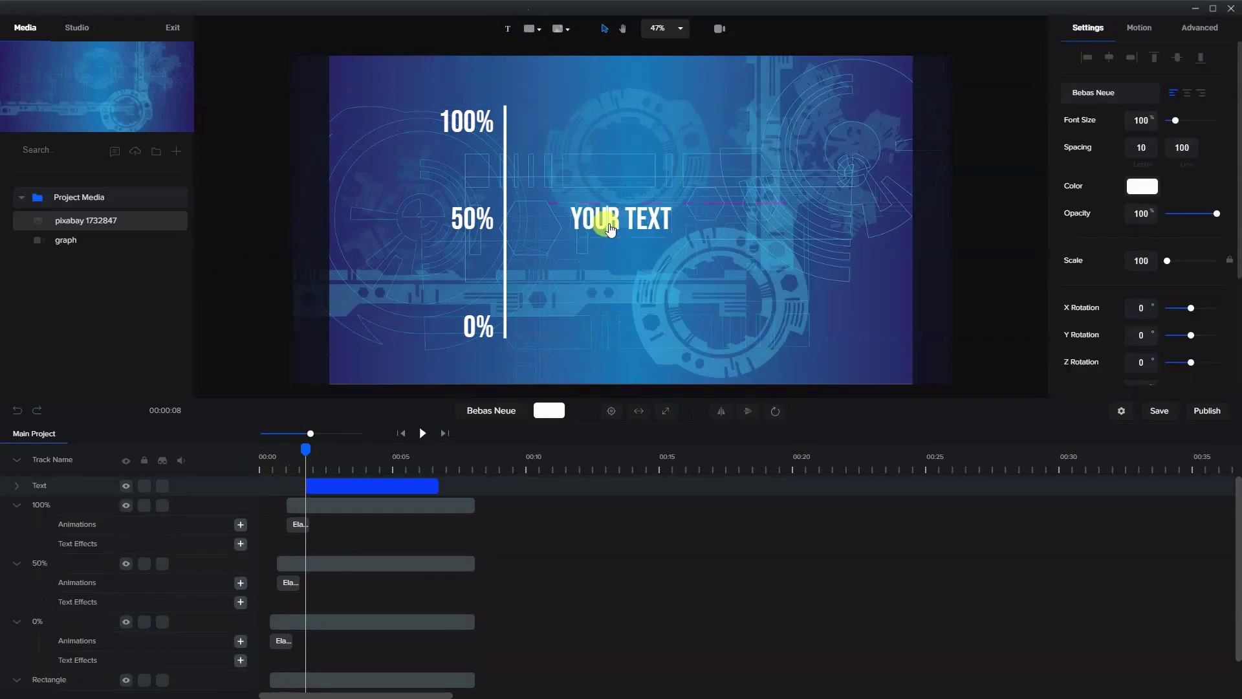
{"action": "double_click", "coordinate": [608, 220]}
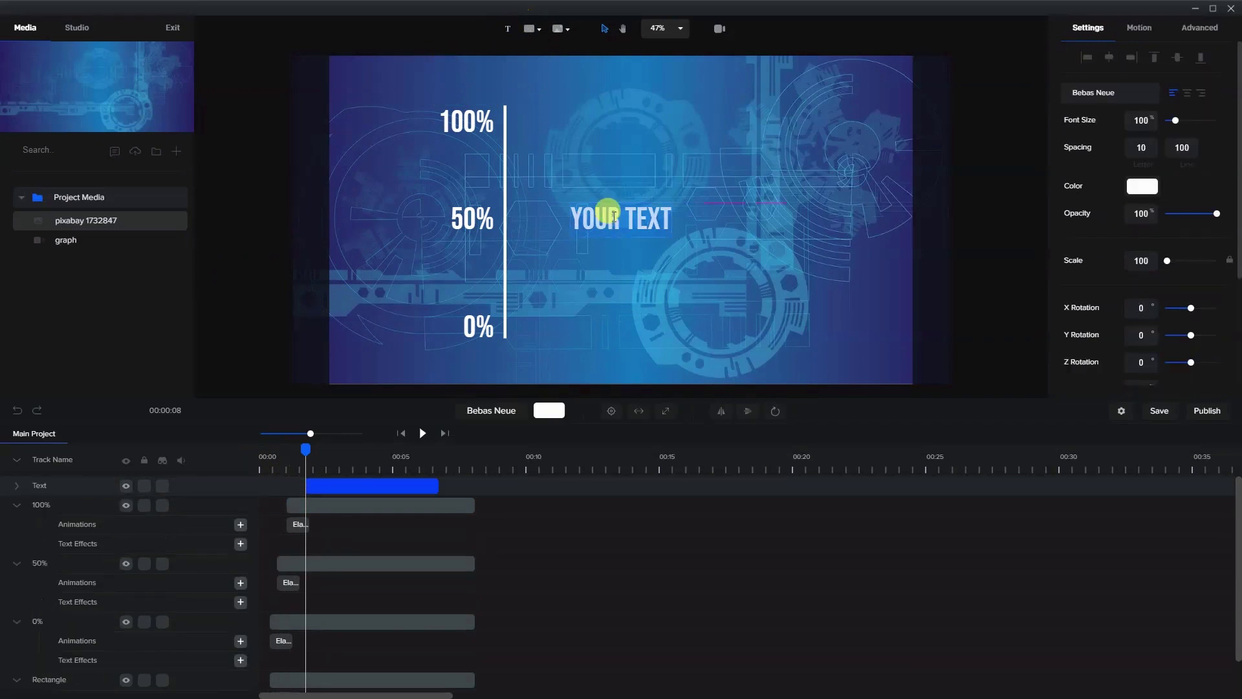
{"action": "type", "text": "infogr"}
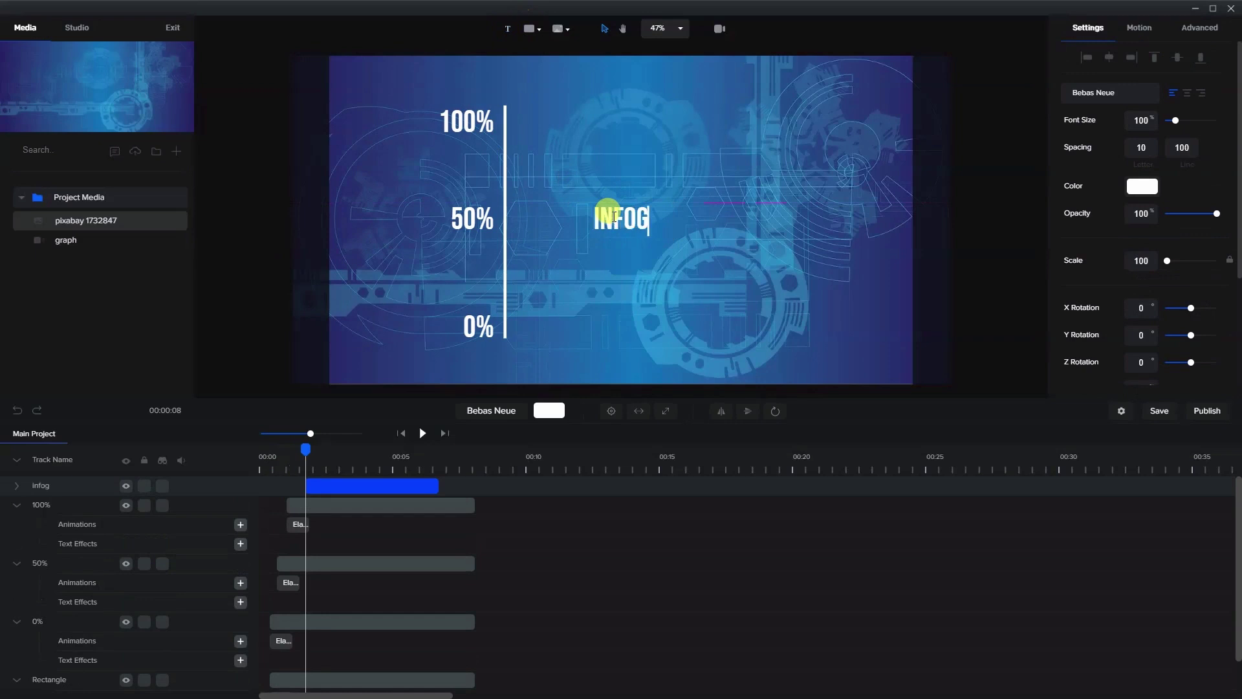
{"action": "type", "text": "aphic"}
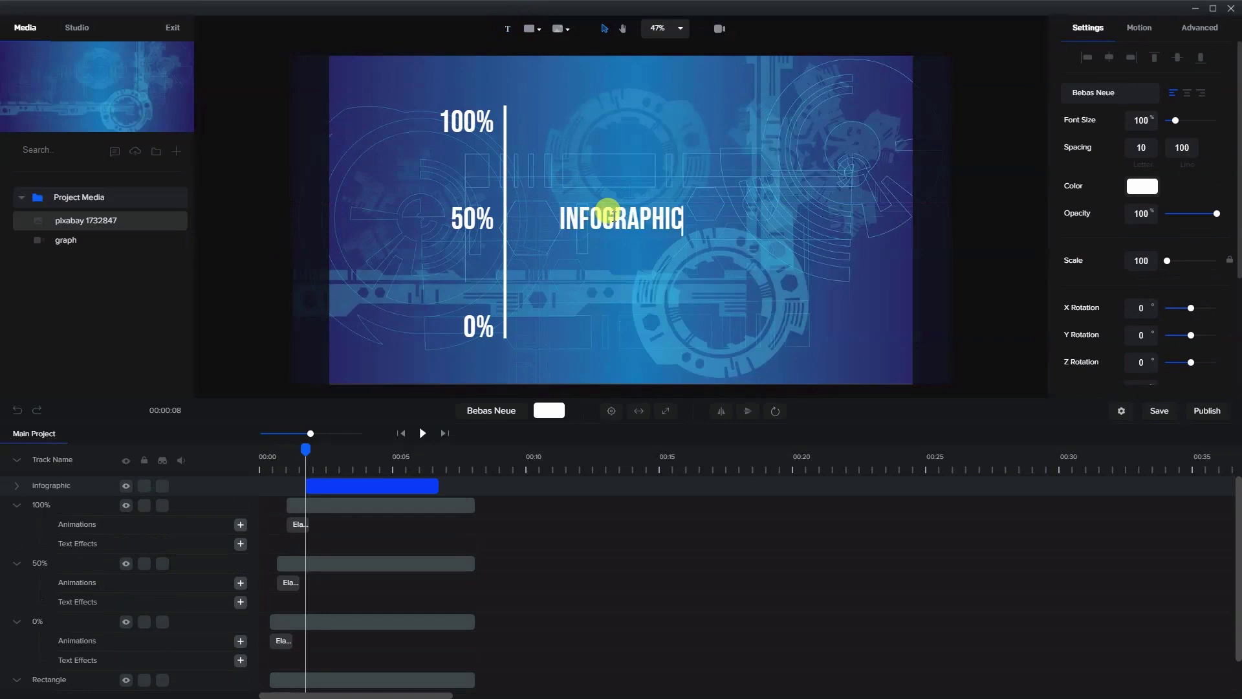
{"action": "left_click", "coordinate": [671, 285]}
Match the infographic clip to the 100% label's time span, and duplicate it with its end aligned to the other clips.
{"action": "left_click", "coordinate": [646, 226]}
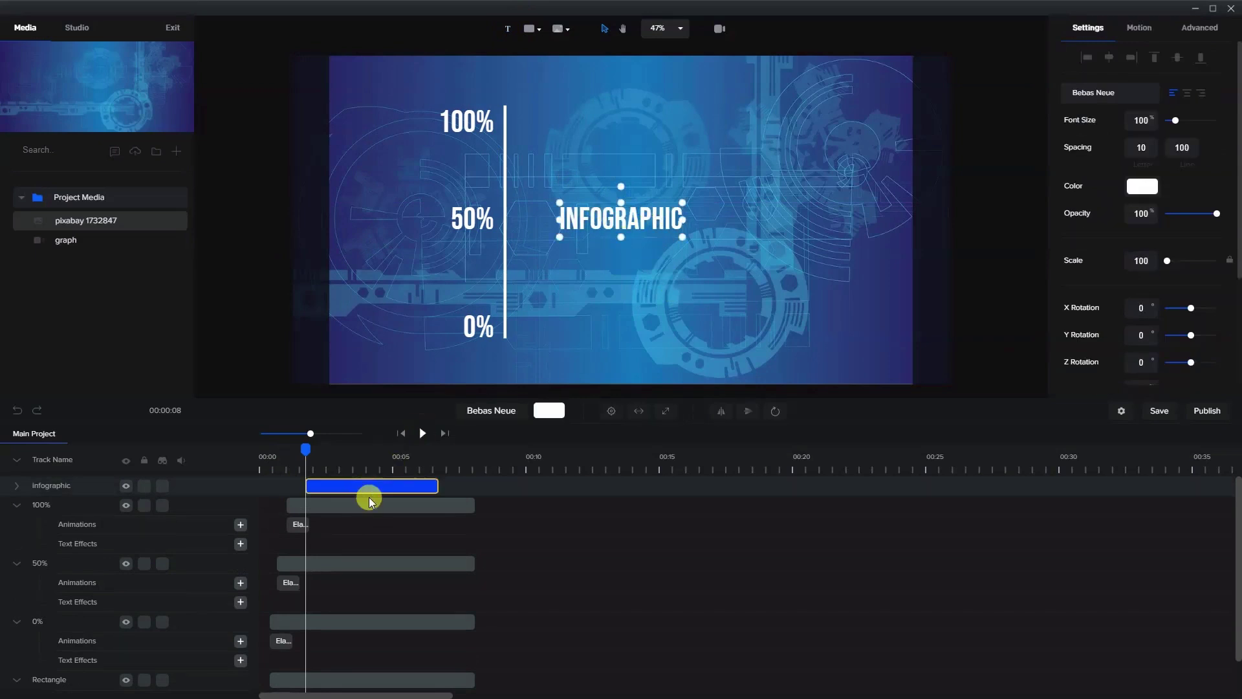
{"action": "left_click_drag", "start_coordinate": [360, 479], "coordinate": [465, 485]}
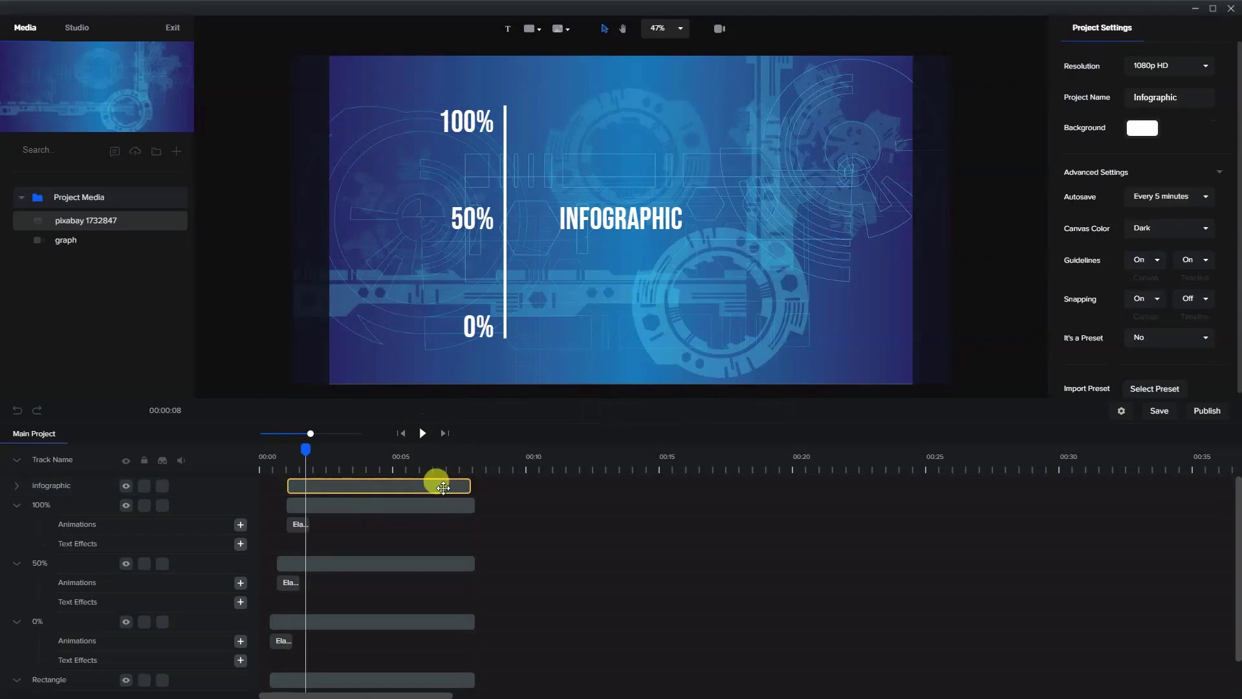
{"action": "right_click", "coordinate": [455, 485]}
{"action": "left_click", "coordinate": [461, 498]}
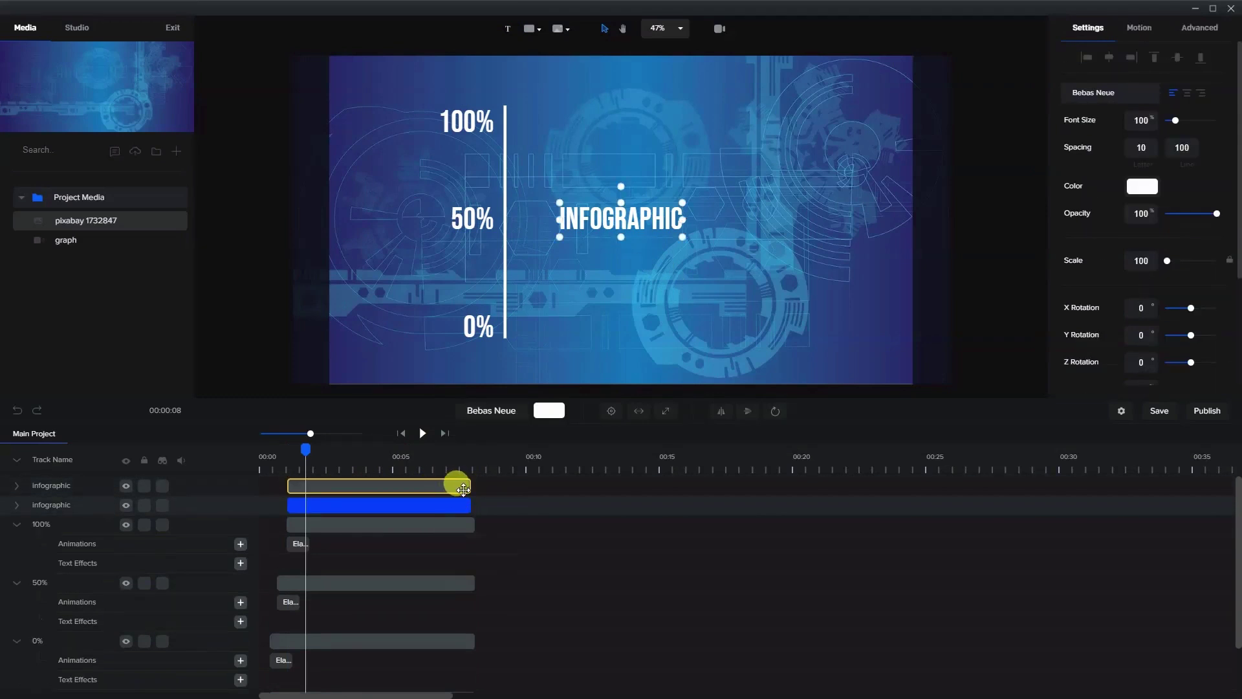
{"action": "left_click", "coordinate": [463, 503]}
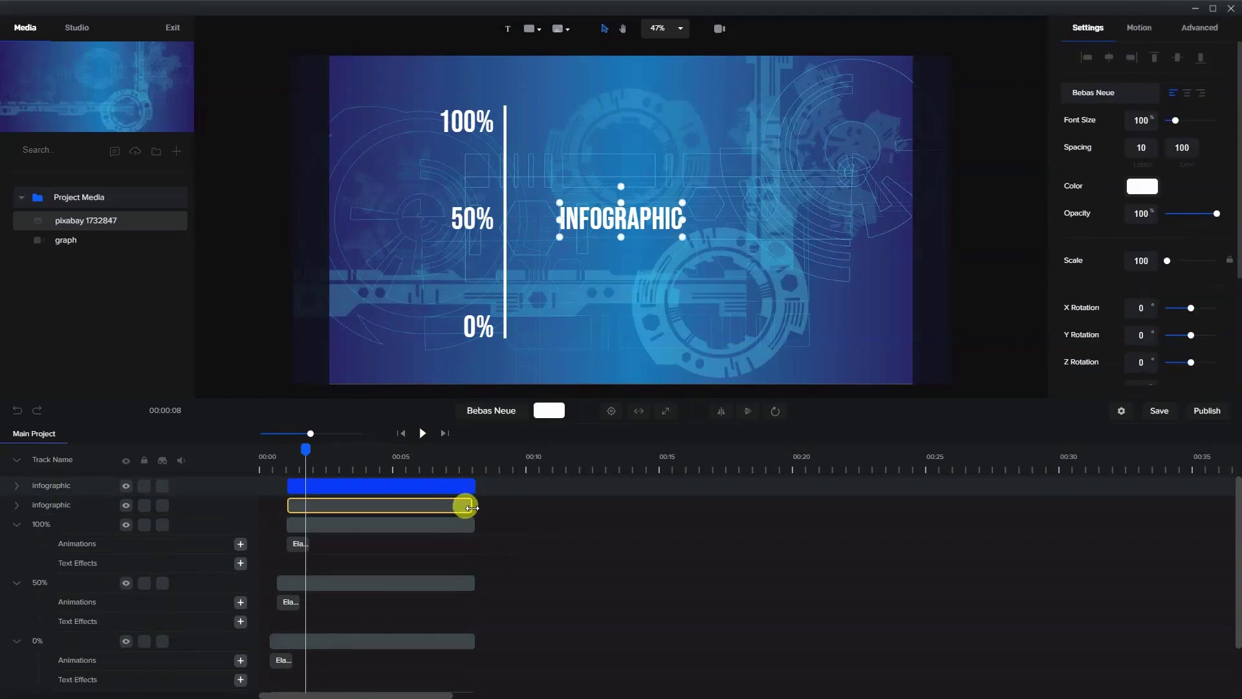
{"action": "left_click_drag", "start_coordinate": [471, 504], "coordinate": [433, 479]}
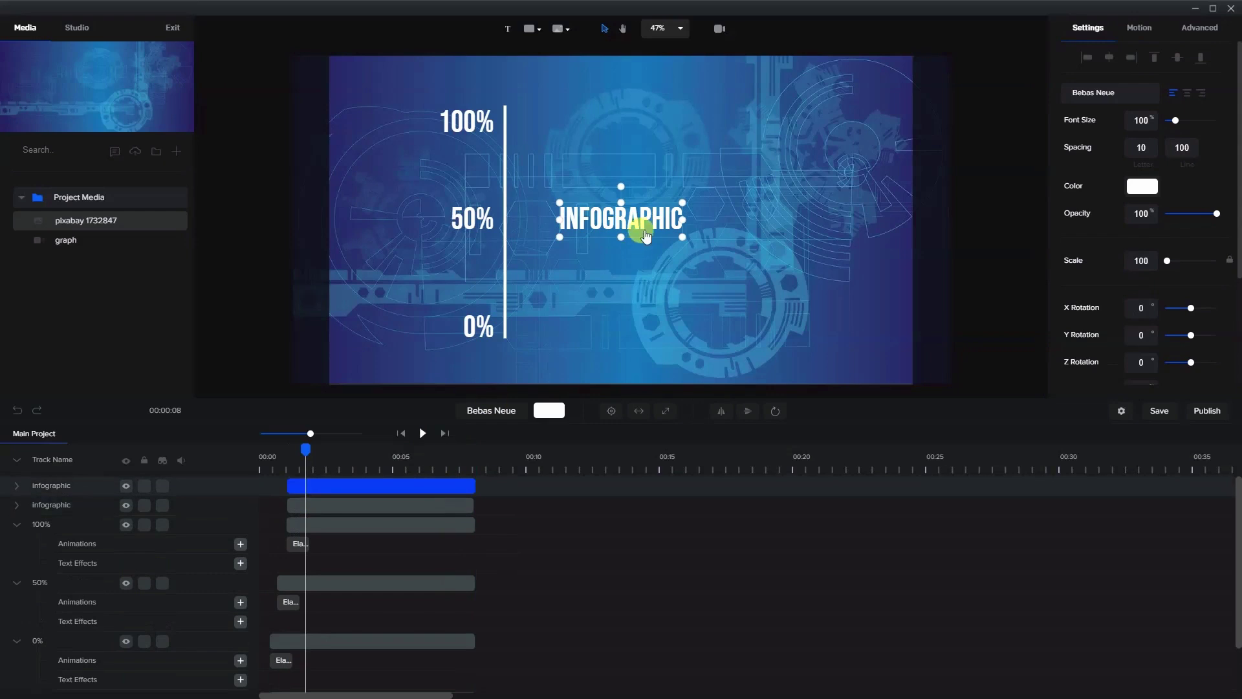
Change the duplicated text to "chart" and align it on the same line directly after the word infographic.
{"action": "left_click_drag", "start_coordinate": [646, 237], "coordinate": [702, 271]}
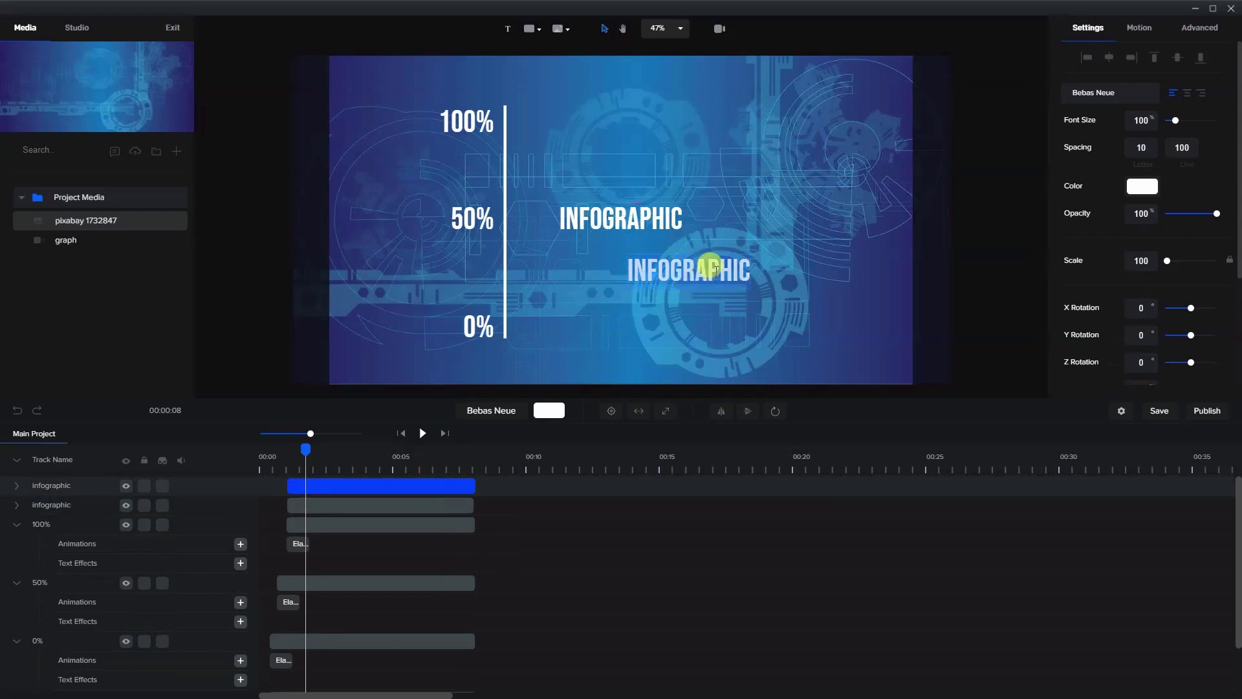
{"action": "type", "text": "chart"}
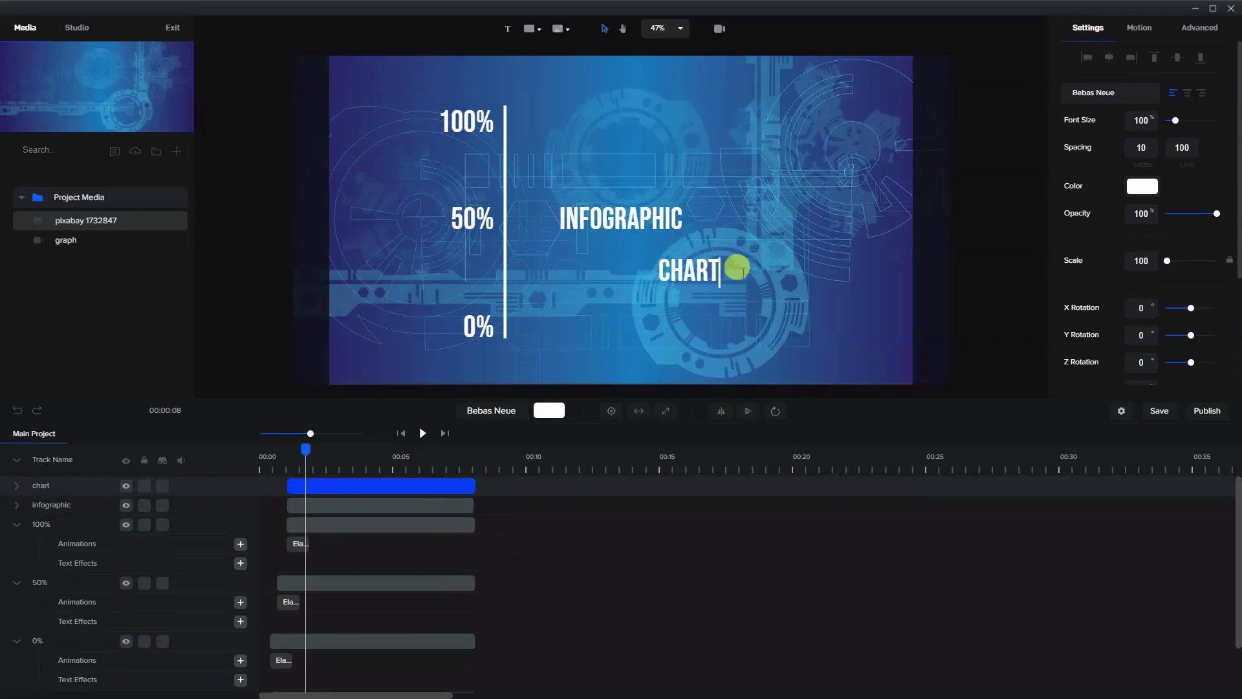
{"action": "left_click", "coordinate": [684, 286]}
{"action": "left_click_drag", "start_coordinate": [684, 287], "coordinate": [715, 216]}
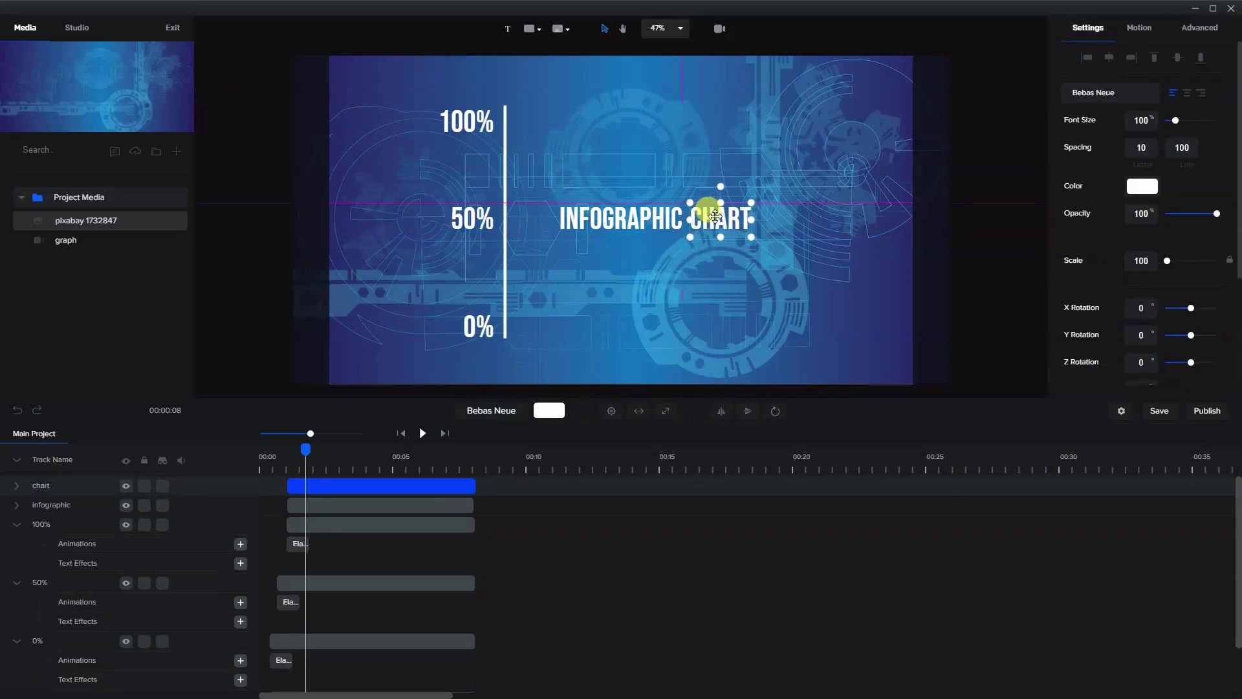
{"action": "left_click", "coordinate": [716, 285]}
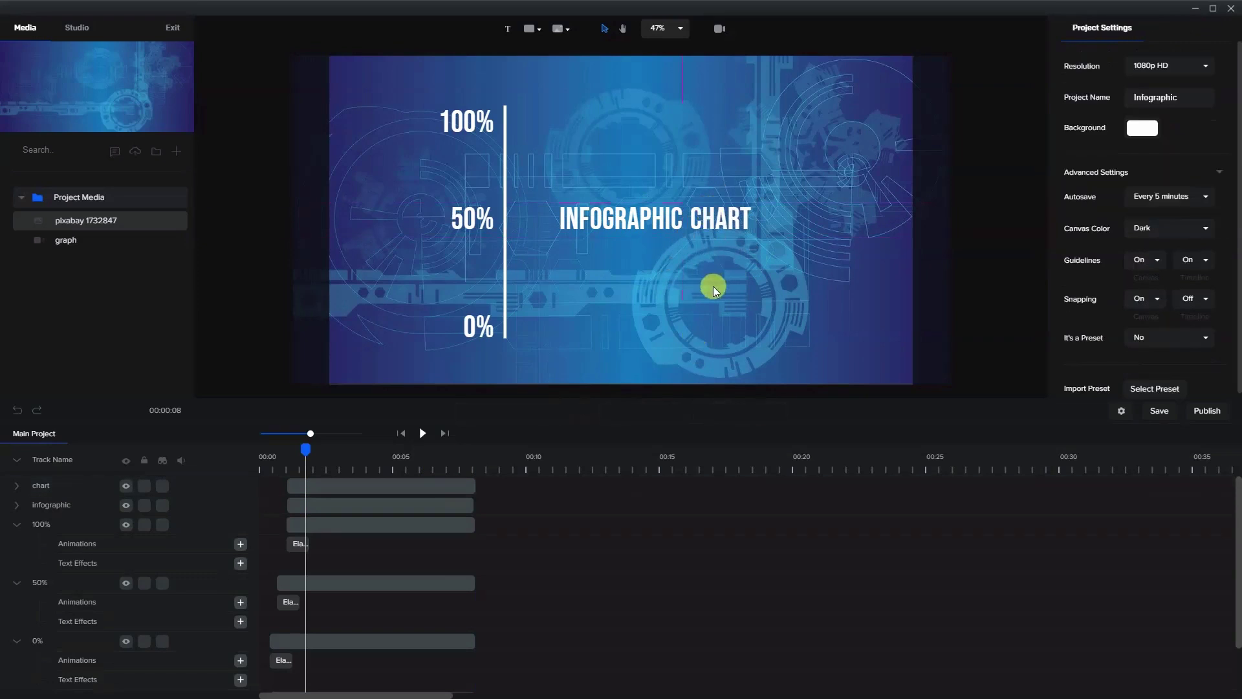
Recolor the infographic text to bright cyan #00FFF9.
{"action": "left_click", "coordinate": [667, 222]}
{"action": "left_click", "coordinate": [1138, 187]}
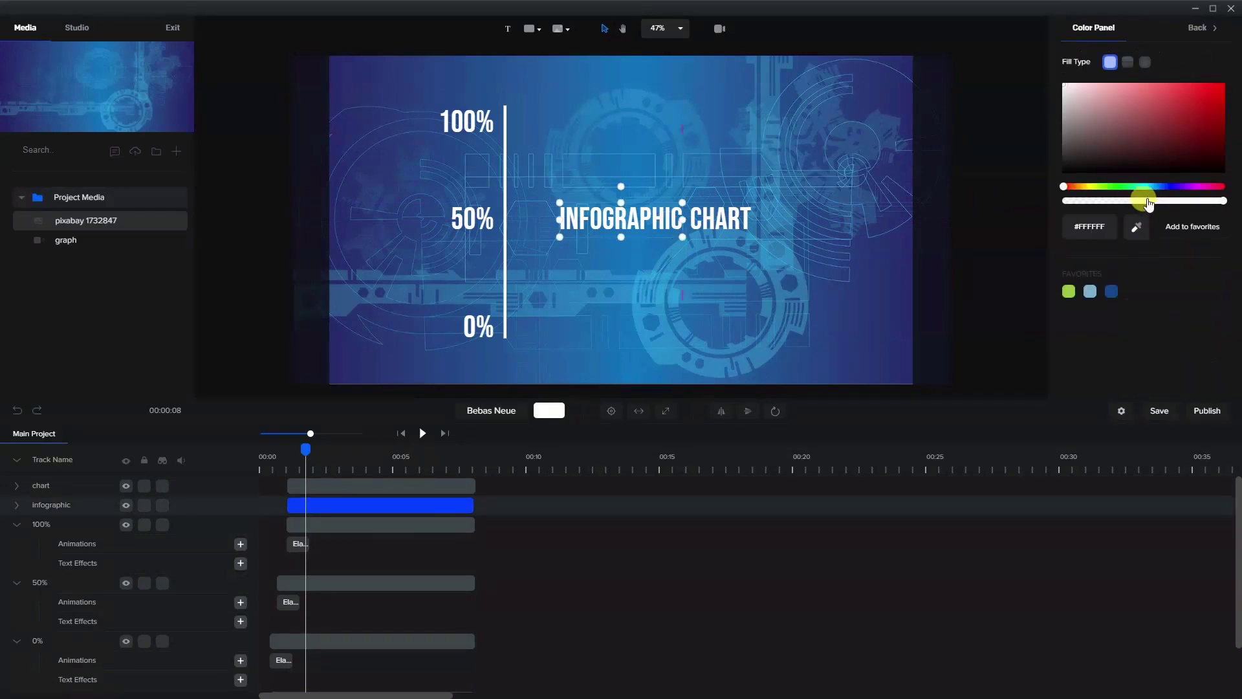
{"action": "left_click", "coordinate": [1149, 188]}
{"action": "left_click_drag", "start_coordinate": [1168, 109], "coordinate": [1232, 71]}
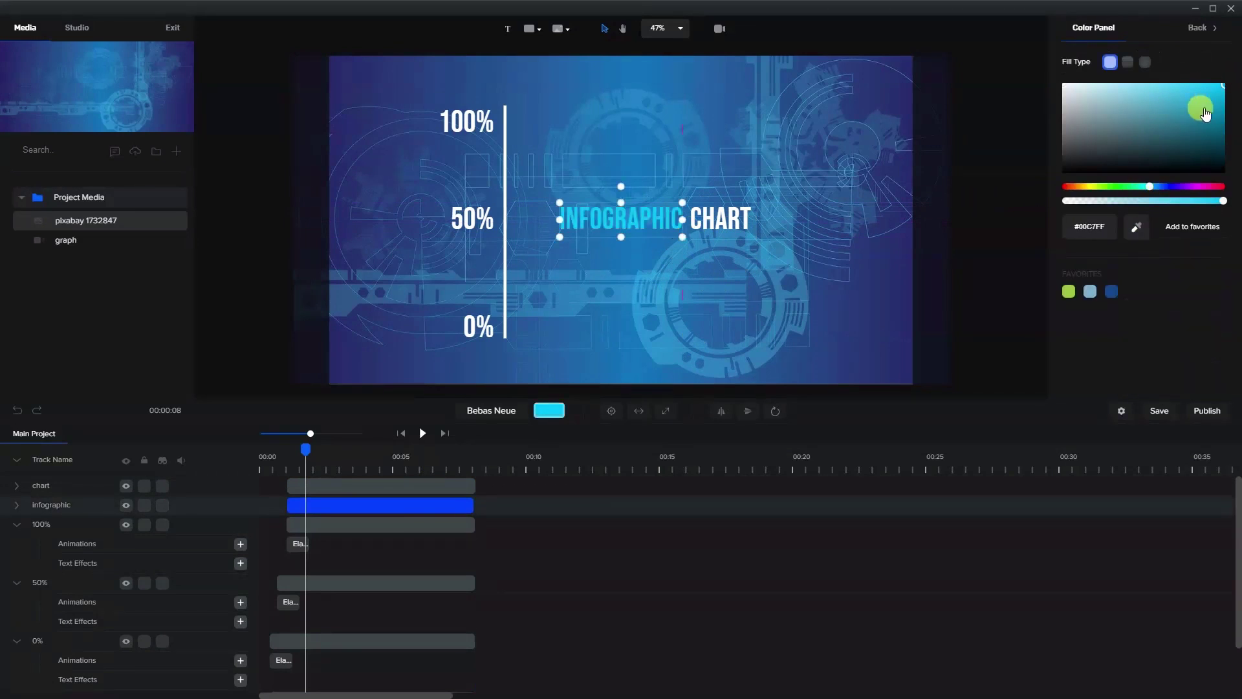
{"action": "left_click_drag", "start_coordinate": [1150, 187], "coordinate": [1143, 188]}
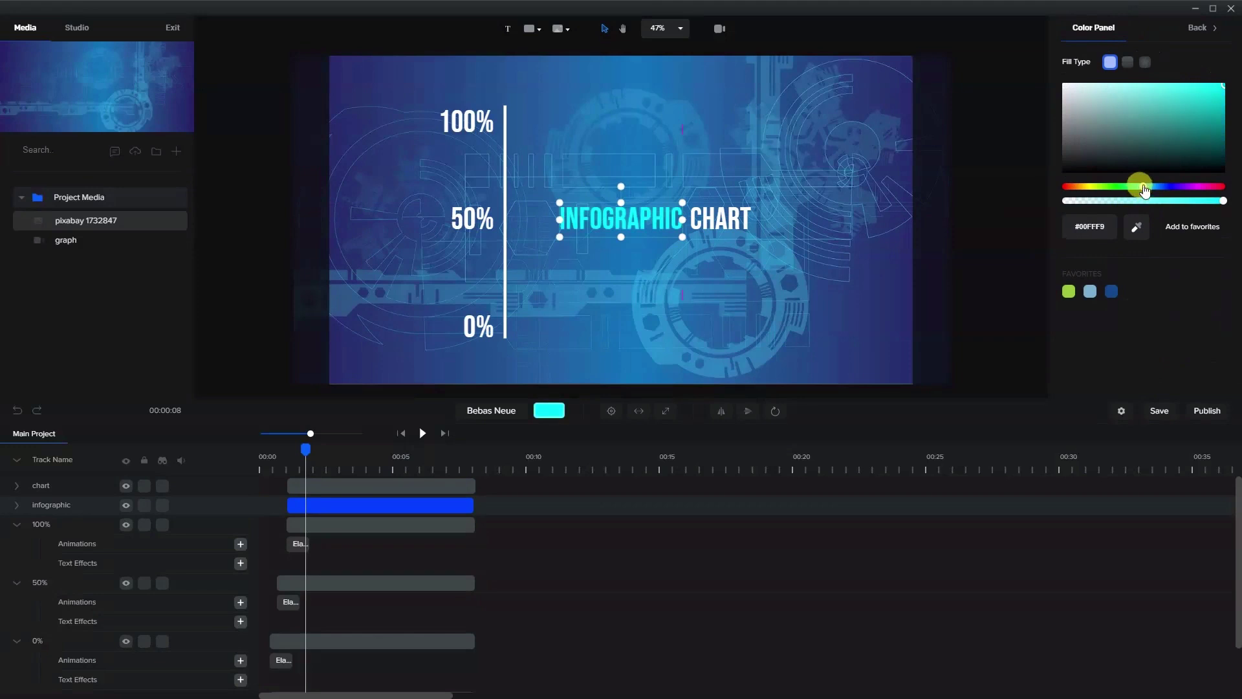
Select the infographic and chart texts together and move them up to the canvas's upper edge as a title.
{"action": "left_click", "coordinate": [791, 153]}
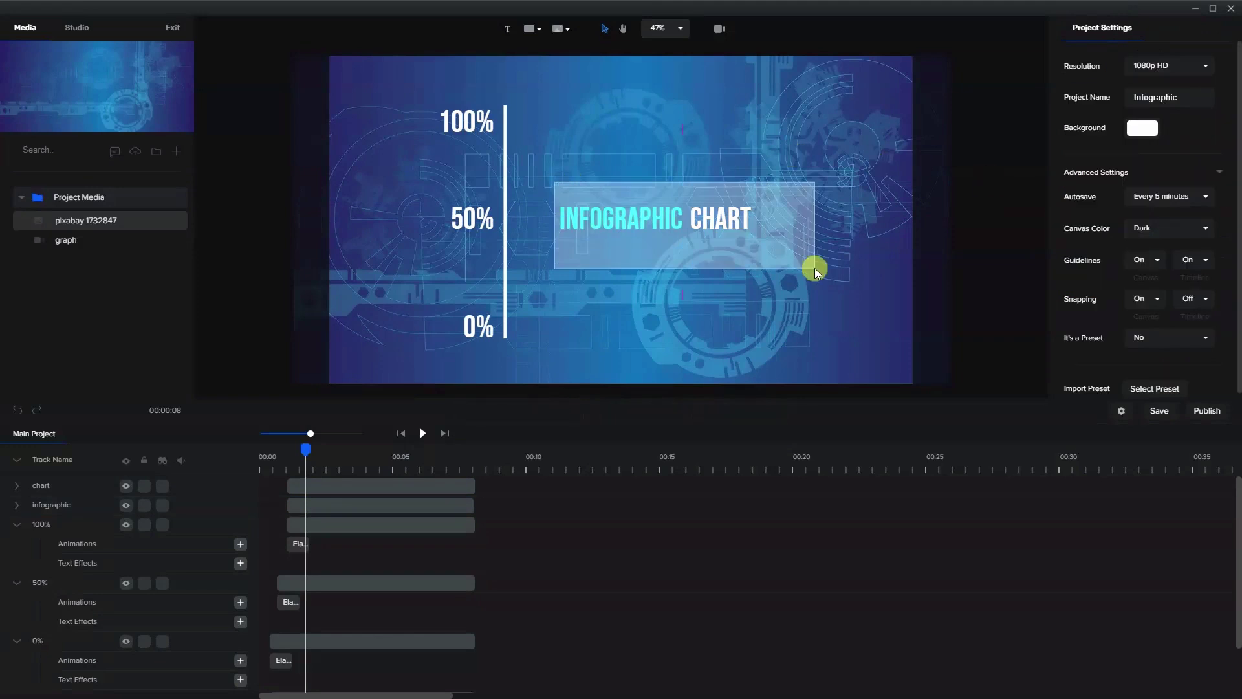
{"action": "left_click", "coordinate": [727, 229]}
{"action": "left_click_drag", "start_coordinate": [679, 216], "coordinate": [702, 94]}
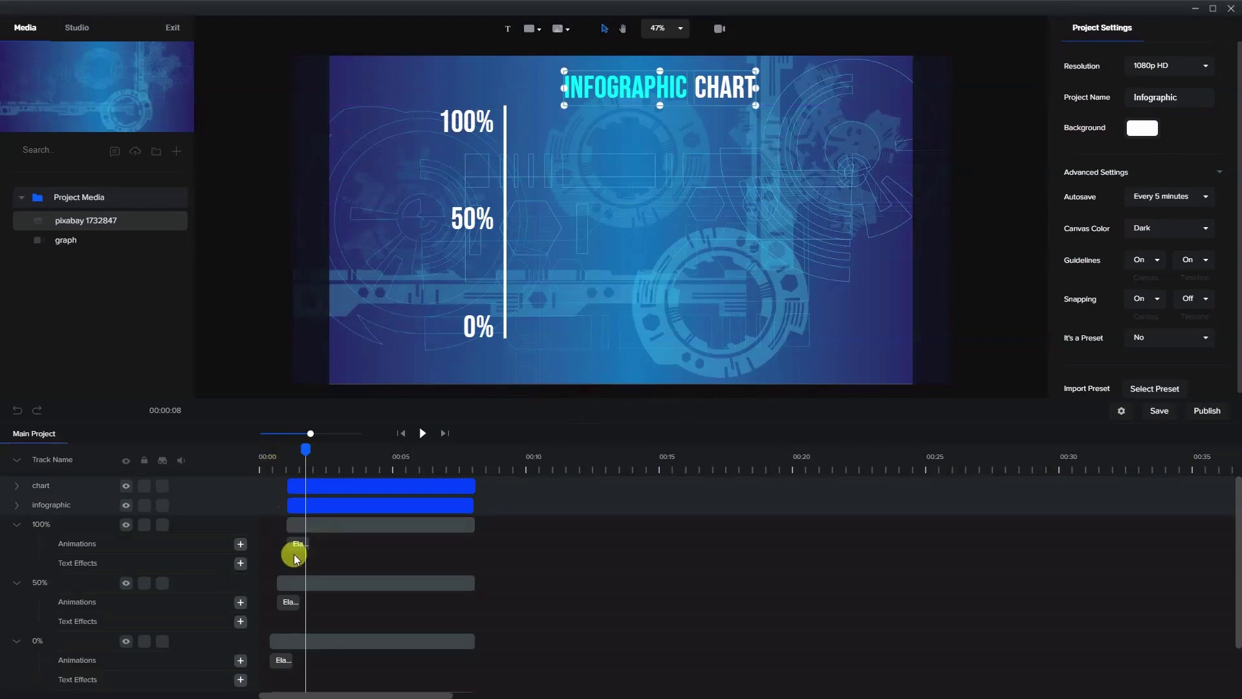
Copy the 100% label's Elastic Scale Up animation onto the infographic and chart texts and play the project from the start.
{"action": "left_click", "coordinate": [296, 547]}
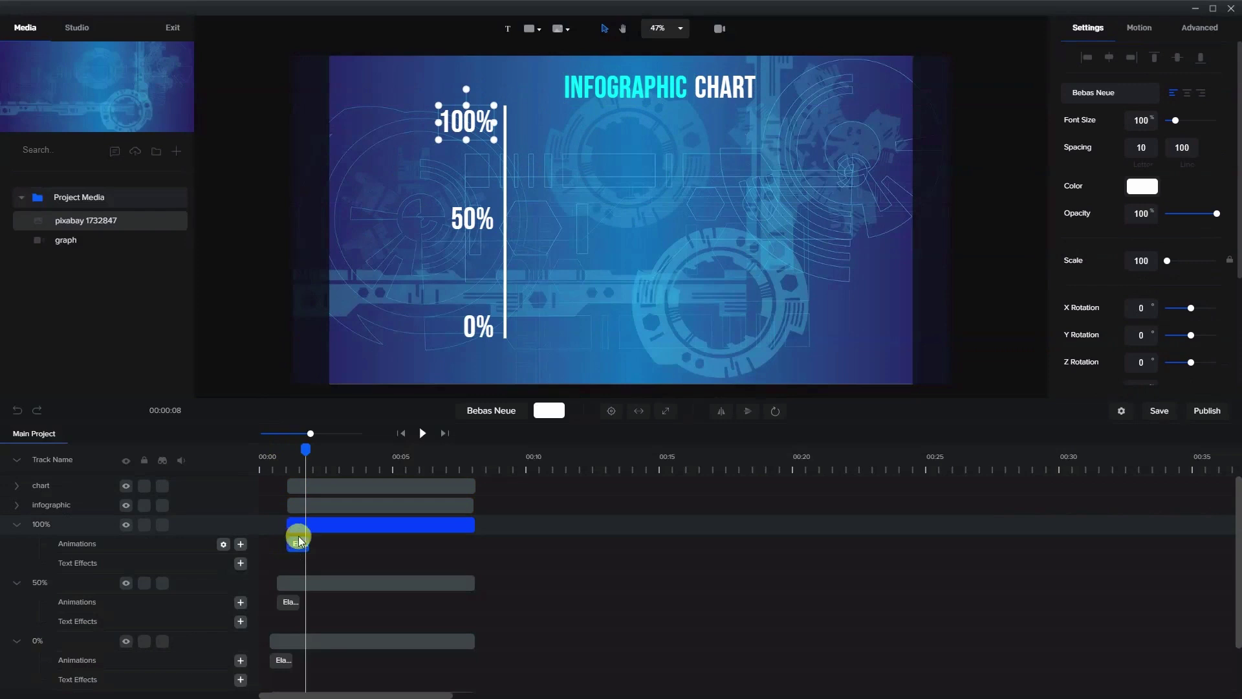
{"action": "left_click", "coordinate": [296, 505]}
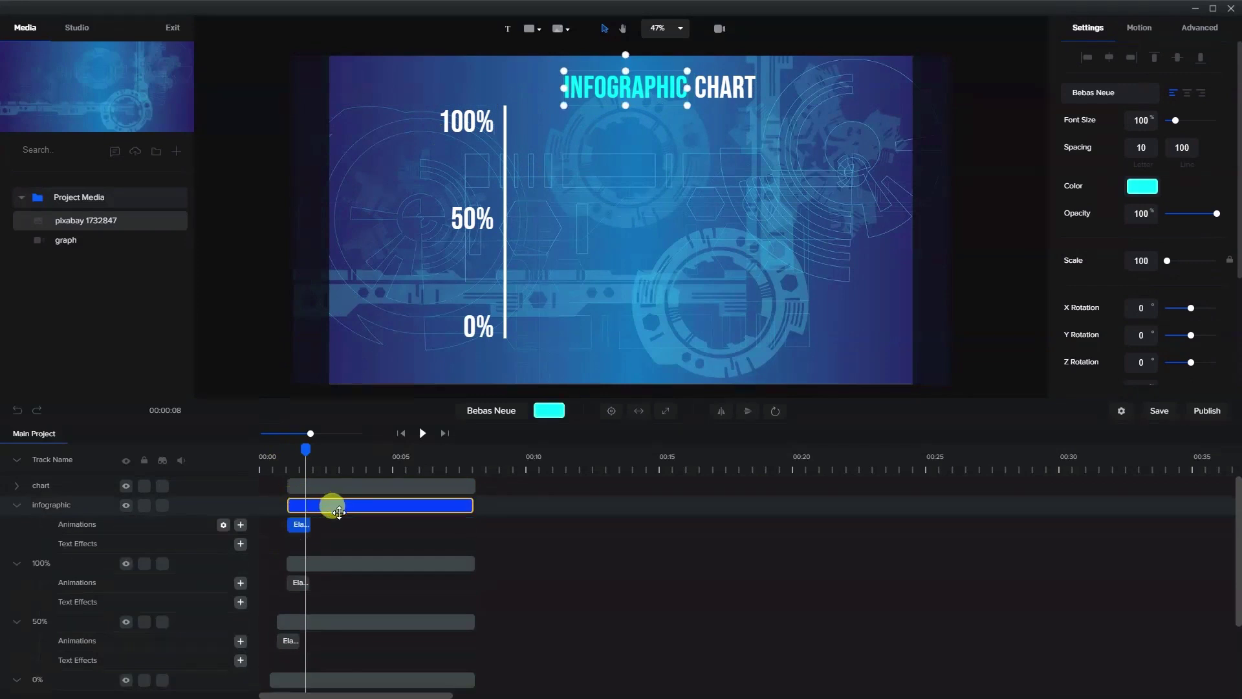
{"action": "left_click", "coordinate": [310, 485]}
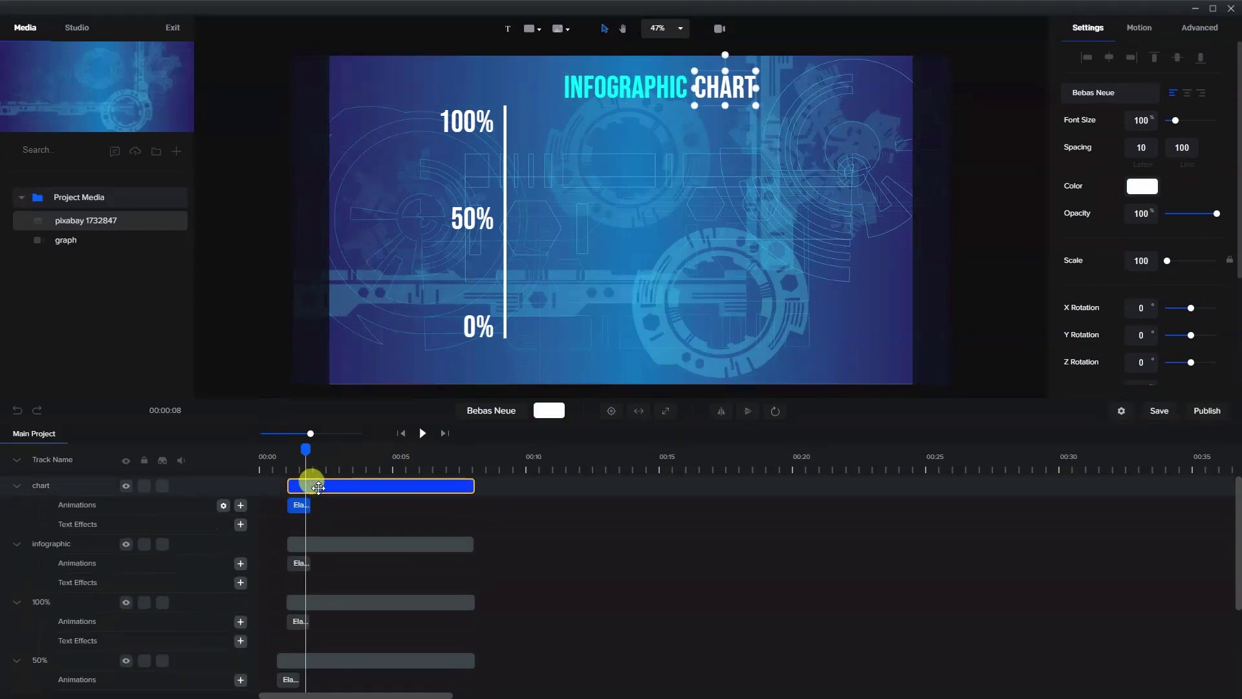
{"action": "left_click_drag", "start_coordinate": [305, 449], "coordinate": [252, 456]}
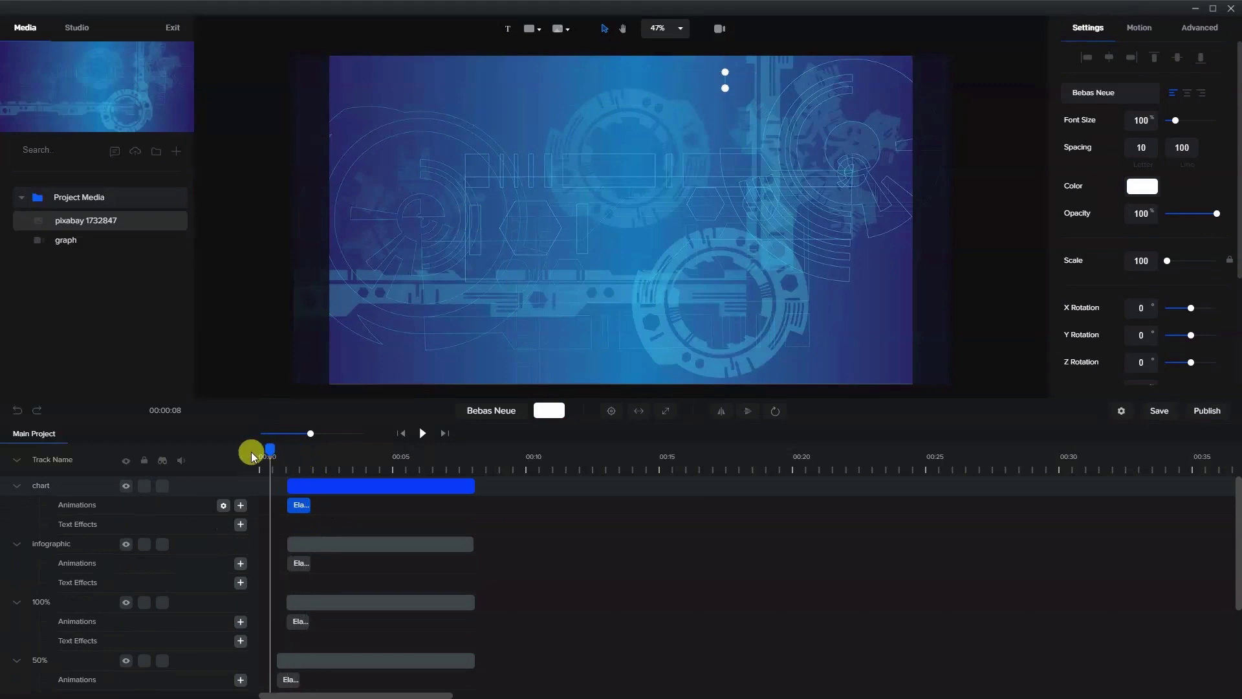
{"action": "left_click", "coordinate": [423, 433]}
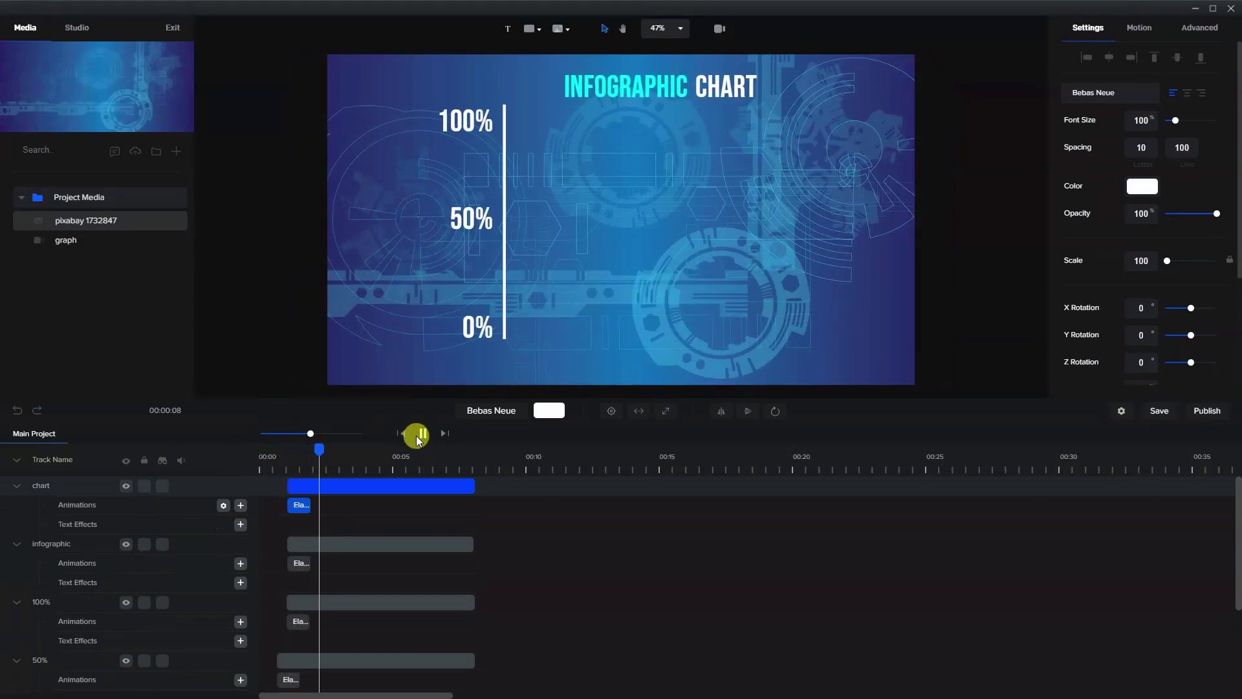
{"action": "left_click", "coordinate": [417, 438]}
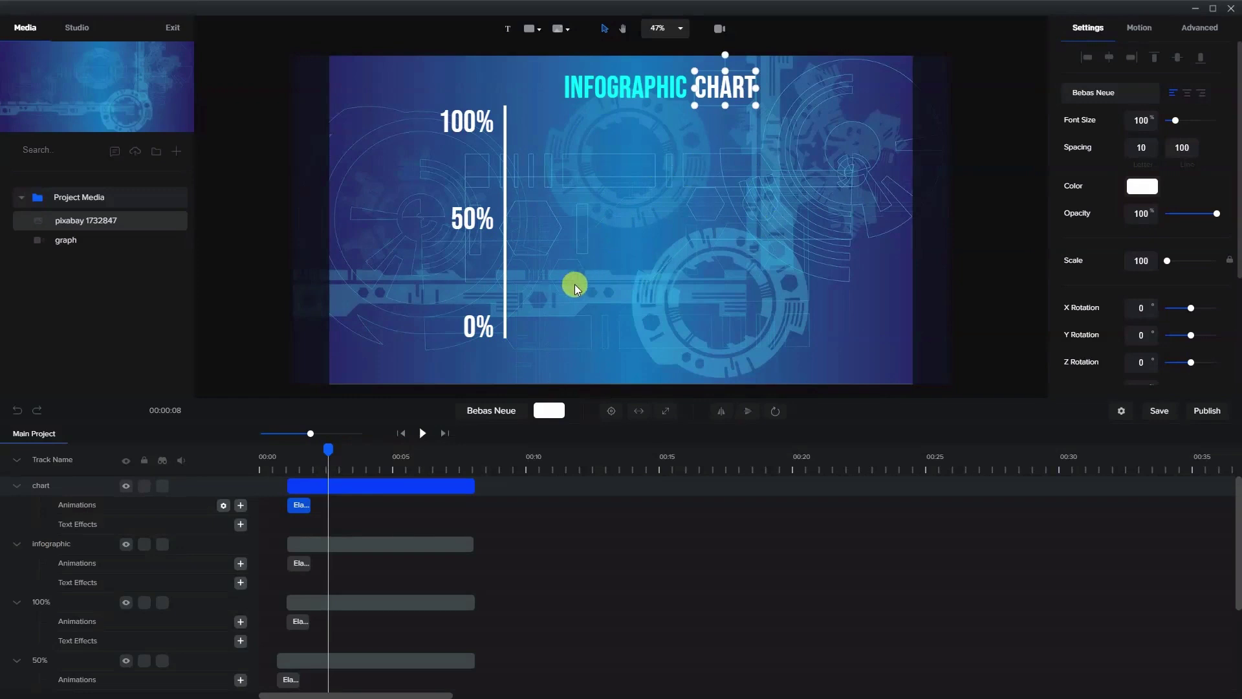
Add a white rectangle and narrow it to scale 15 just right of the axis line, aligned with the line's upper end.
{"action": "left_click", "coordinate": [531, 29]}
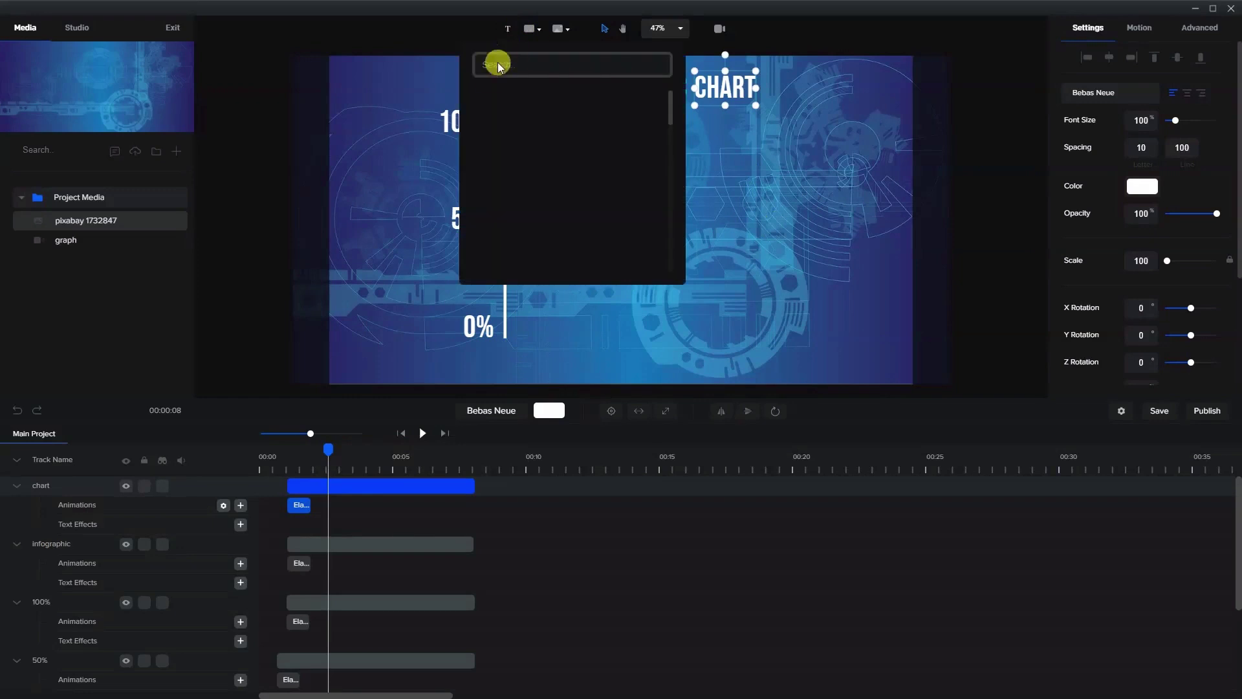
{"action": "left_click", "coordinate": [484, 102]}
{"action": "left_click", "coordinate": [693, 244]}
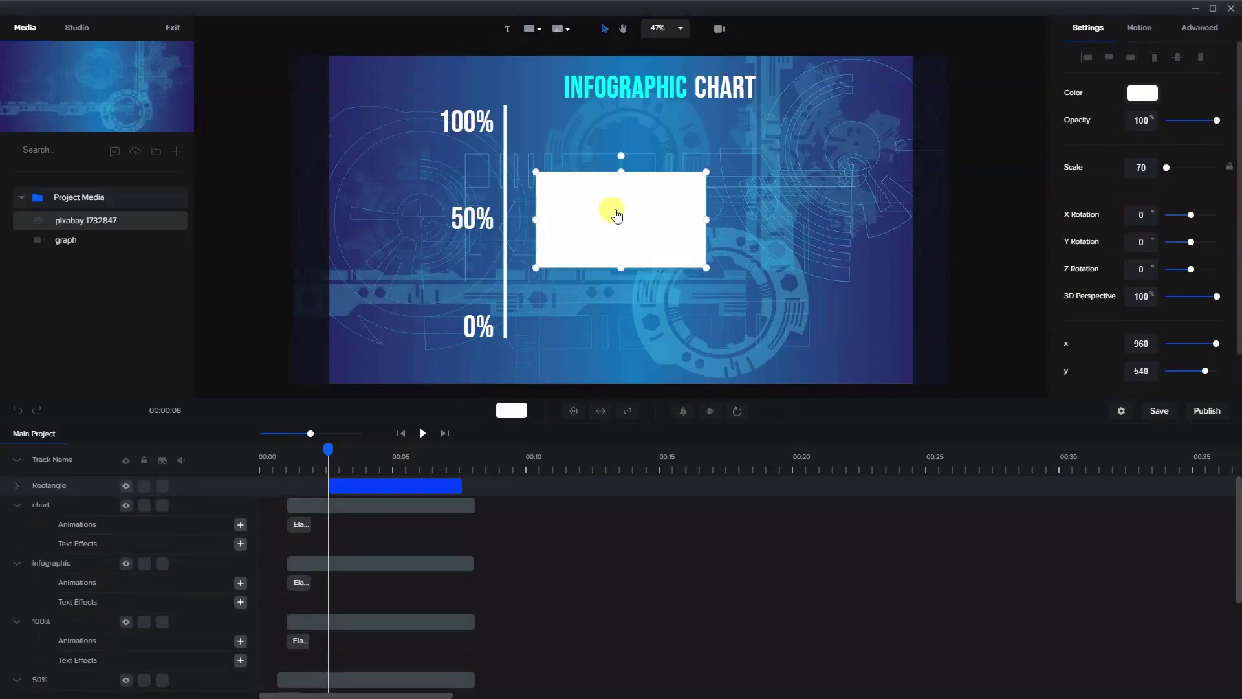
{"action": "left_click_drag", "start_coordinate": [610, 214], "coordinate": [560, 152]}
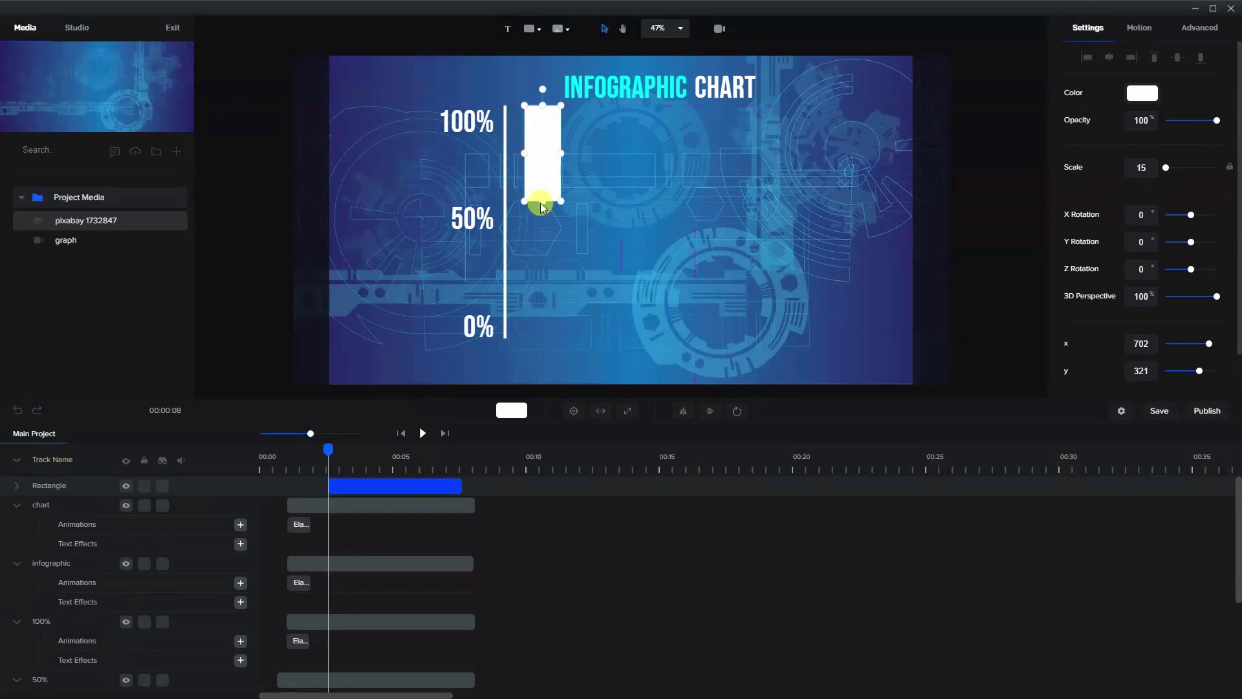
Stretch the white rectangle downward into a vertical bar ending level with the axis line's lower end.
{"action": "left_click_drag", "start_coordinate": [543, 201], "coordinate": [547, 337]}
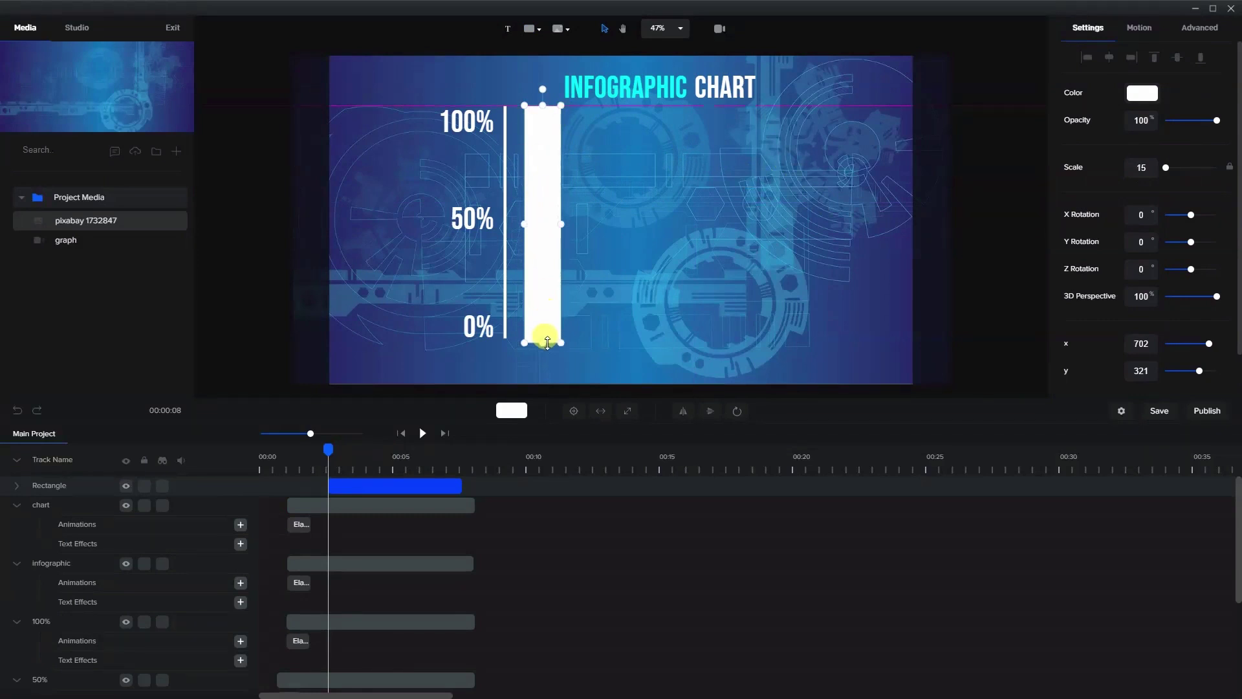
{"action": "left_click", "coordinate": [611, 293]}
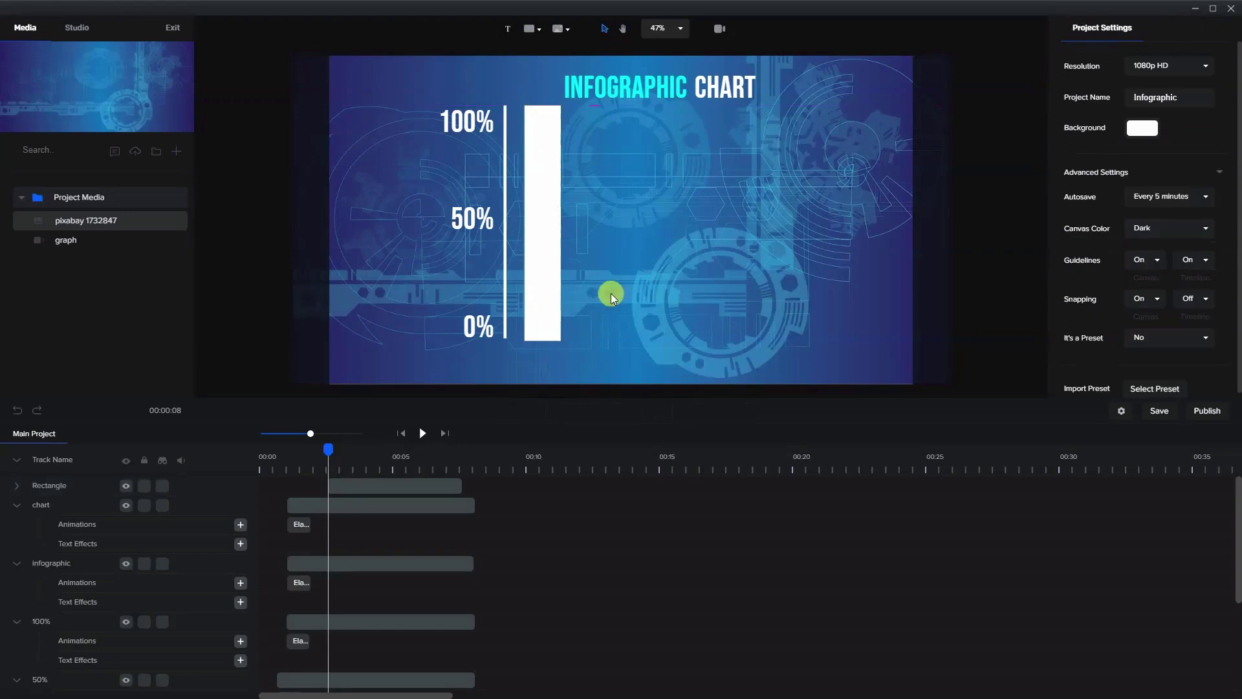
{"action": "left_click", "coordinate": [542, 341]}
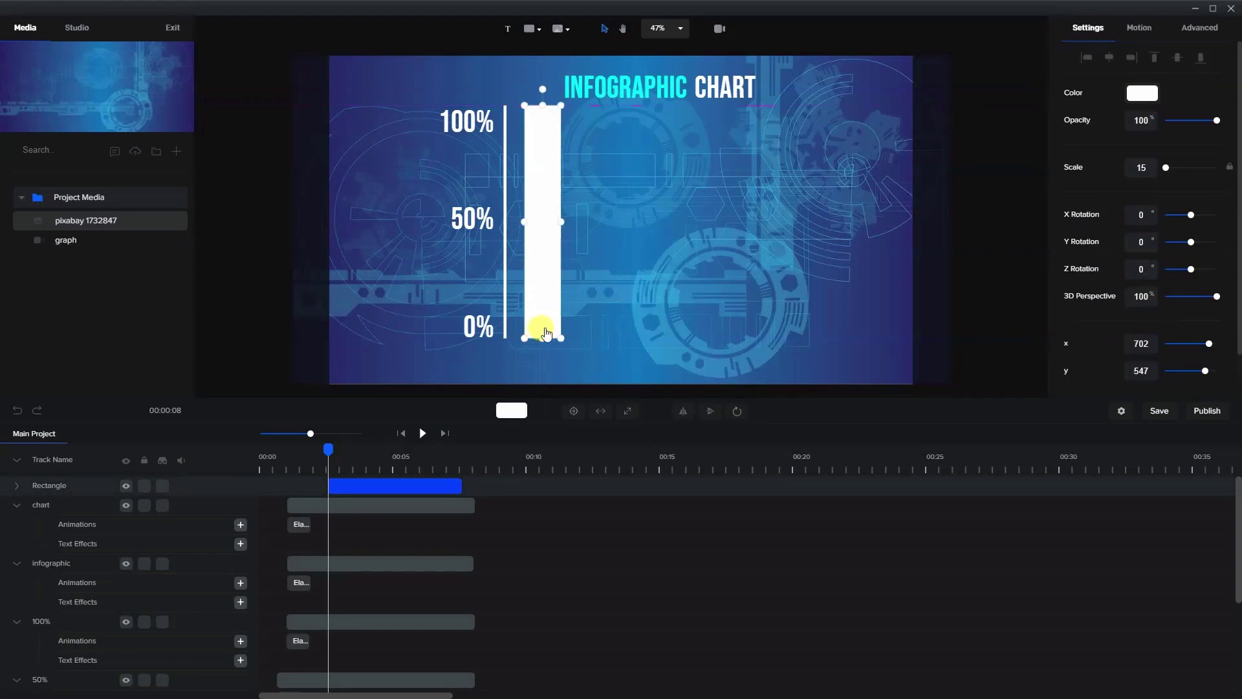
{"action": "left_click", "coordinate": [595, 152]}
Set the vertical bar's opacity to 30% and move the playhead to about 3.5 seconds.
{"action": "left_click", "coordinate": [543, 173]}
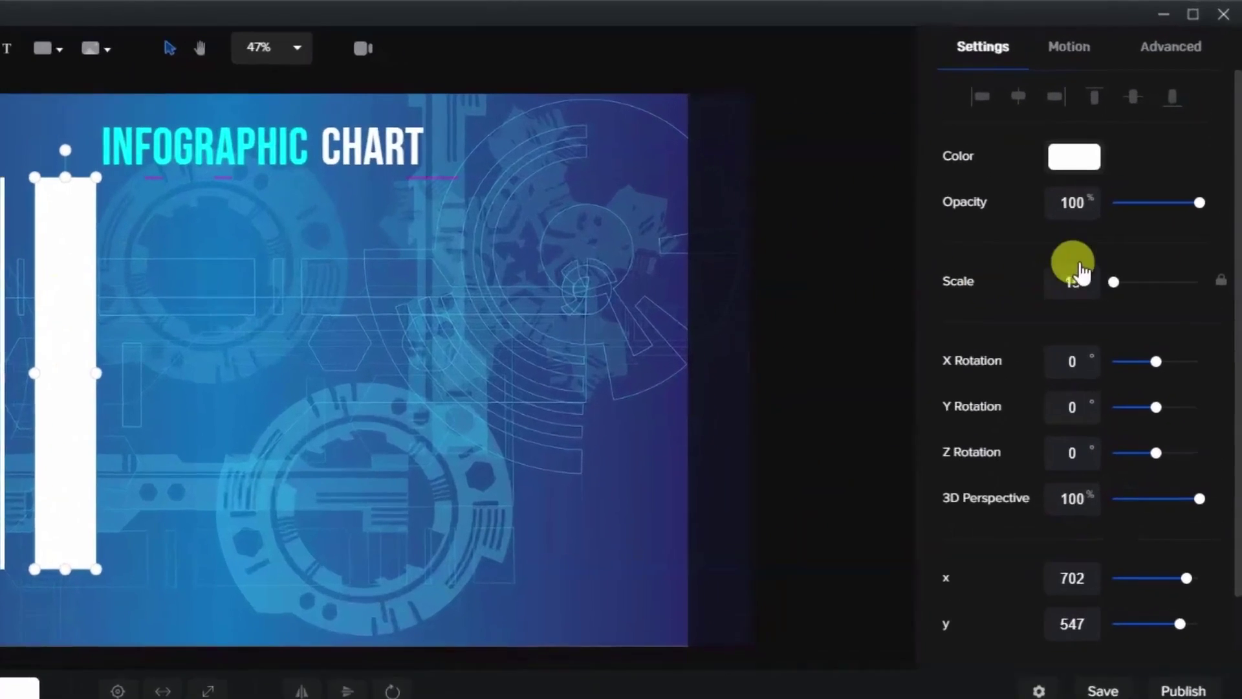
{"action": "left_click_drag", "start_coordinate": [1198, 202], "coordinate": [1137, 207]}
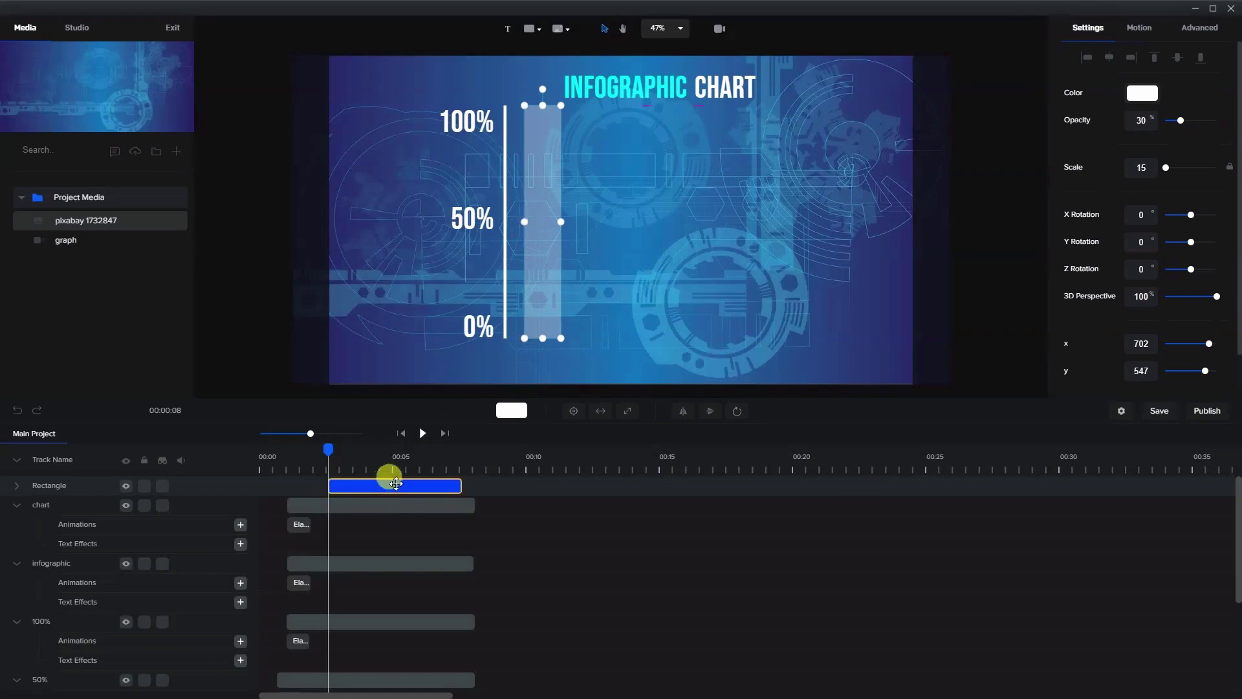
{"action": "mouse_move", "coordinate": [328, 448]}
{"action": "left_mouse_down"}
{"action": "mouse_move", "coordinate": [291, 447]}
{"action": "mouse_move", "coordinate": [345, 463]}
{"action": "left_mouse_up"}
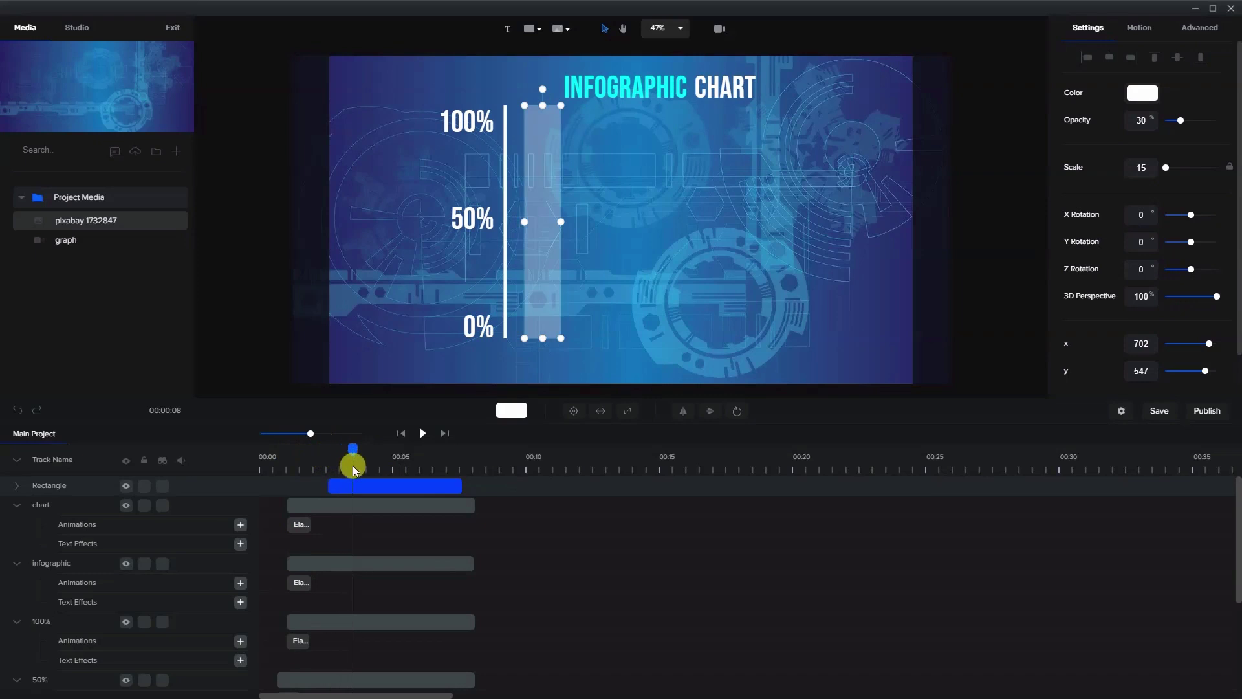
Extend the 30% opacity bar's clip to end with the other clips at about 8 seconds and duplicate it.
{"action": "left_click_drag", "start_coordinate": [457, 486], "coordinate": [475, 483]}
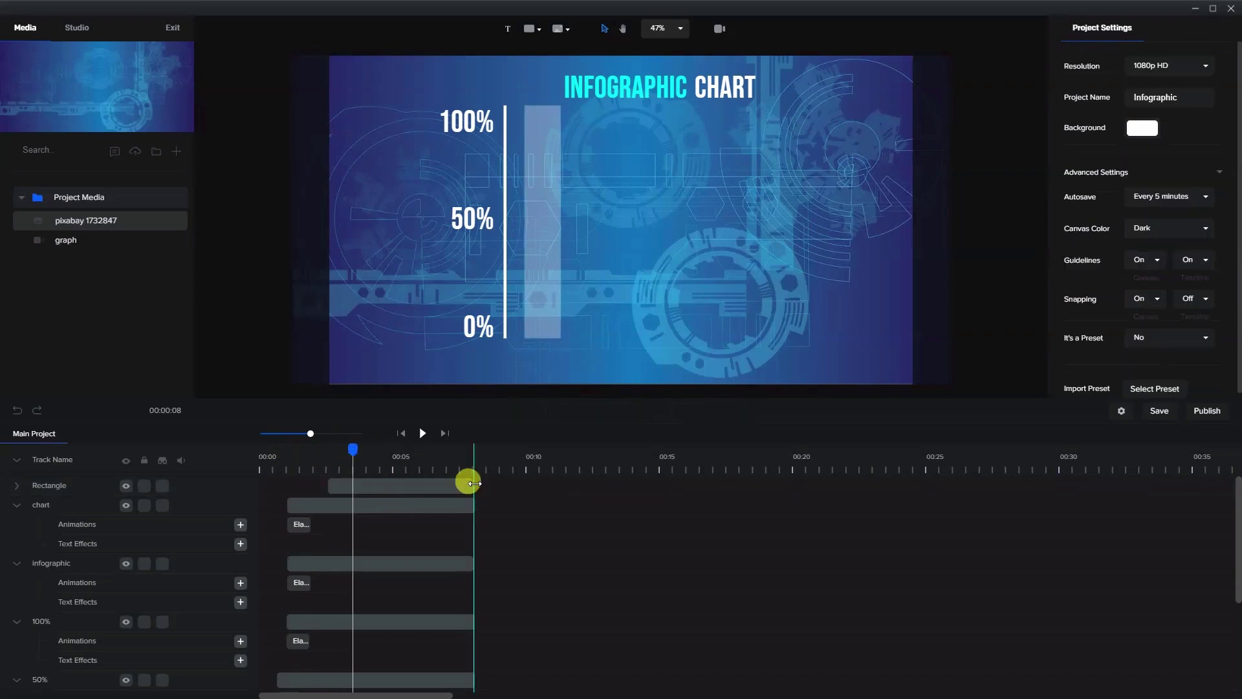
{"action": "left_click", "coordinate": [401, 484]}
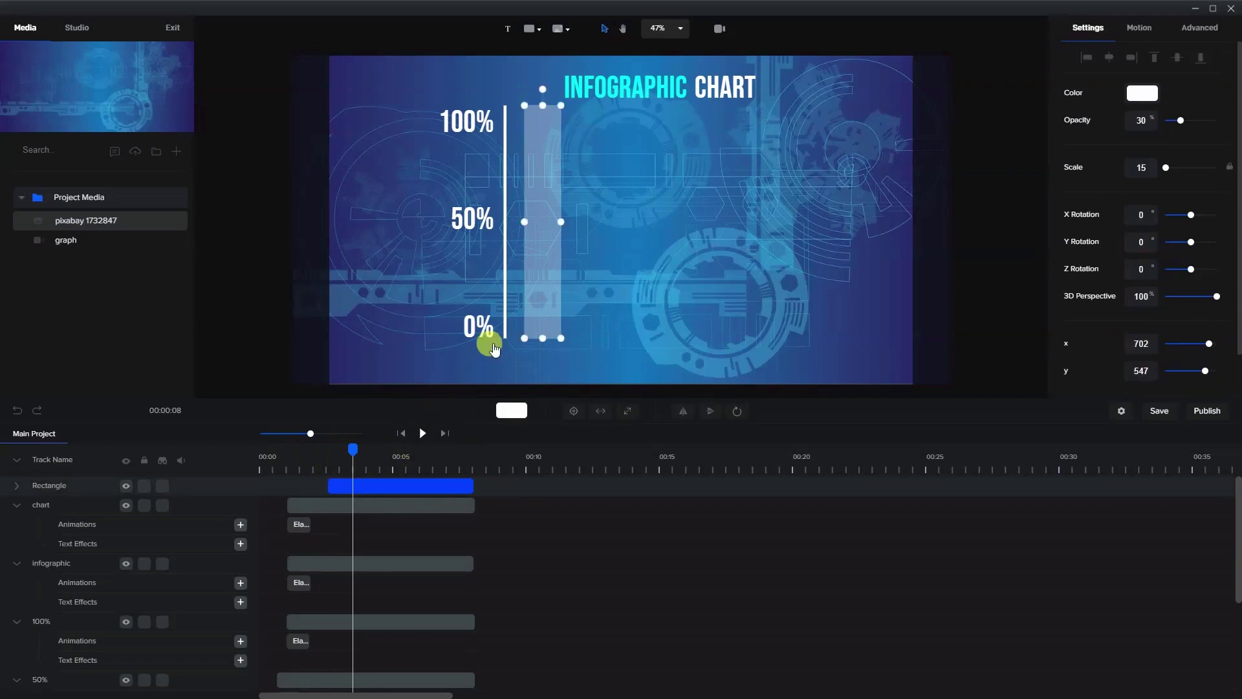
{"action": "right_click", "coordinate": [407, 481]}
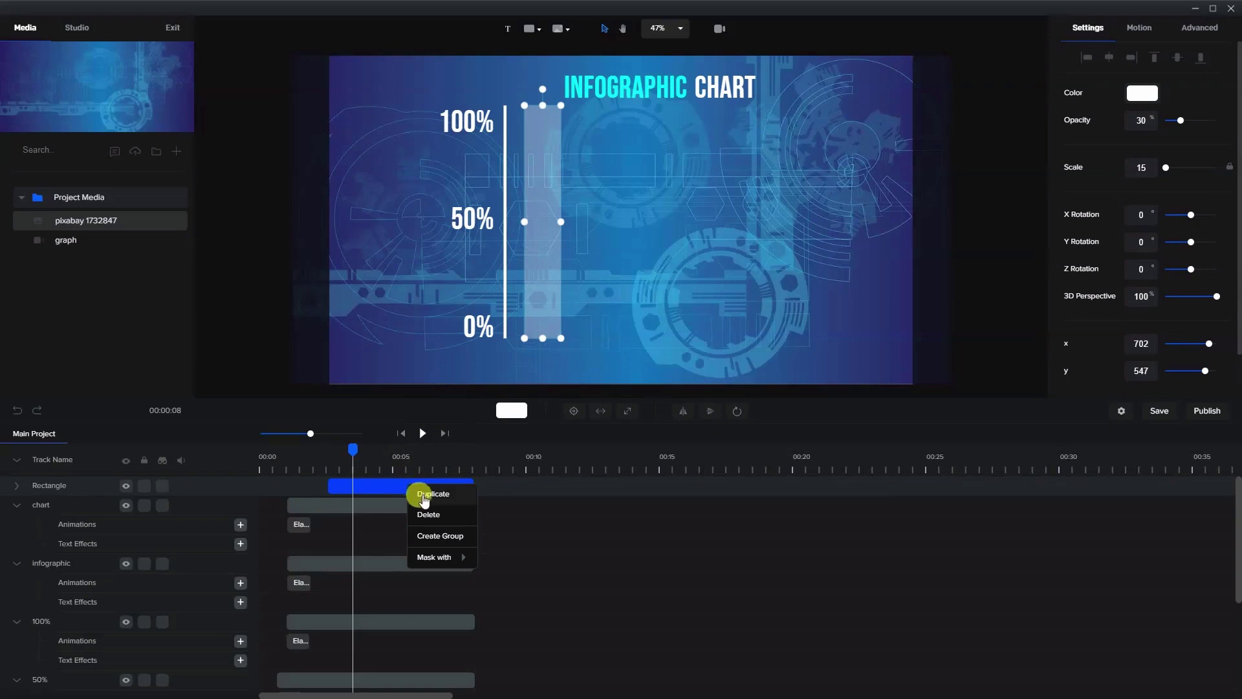
{"action": "left_click", "coordinate": [417, 492]}
Trim the duplicate bar's clip to start about one second after the original and move the playhead to just before 5 seconds.
{"action": "left_click_drag", "start_coordinate": [330, 484], "coordinate": [358, 484]}
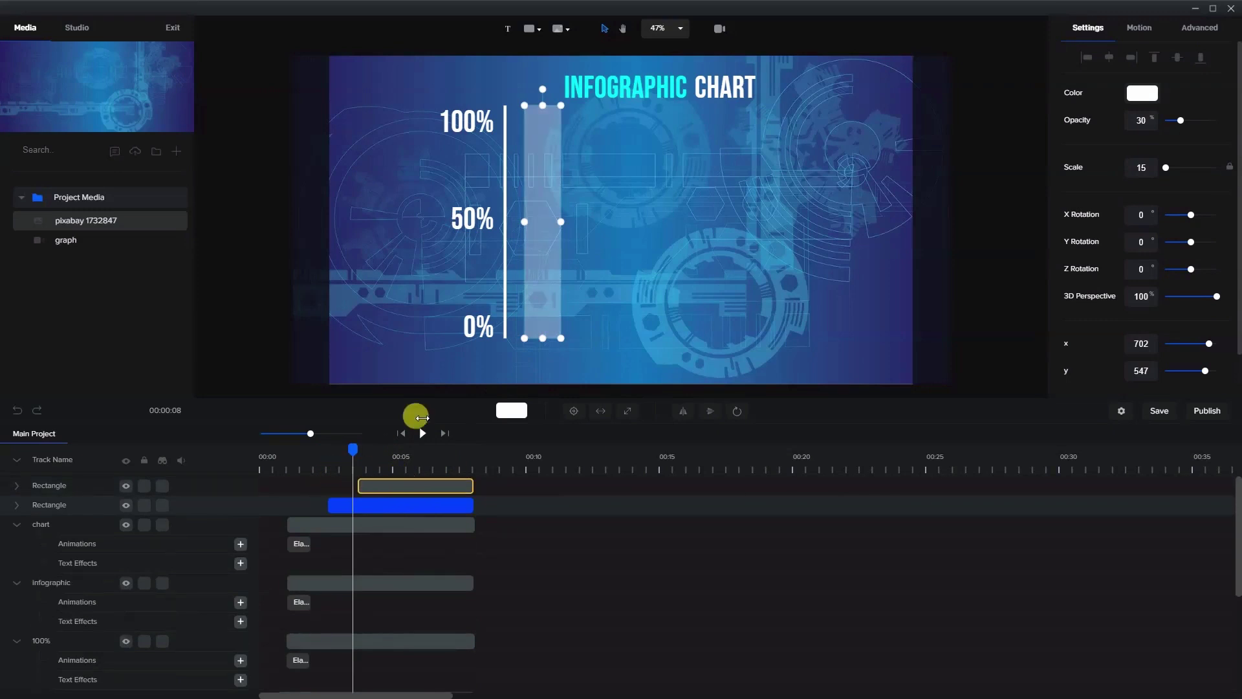
{"action": "left_click", "coordinate": [541, 105]}
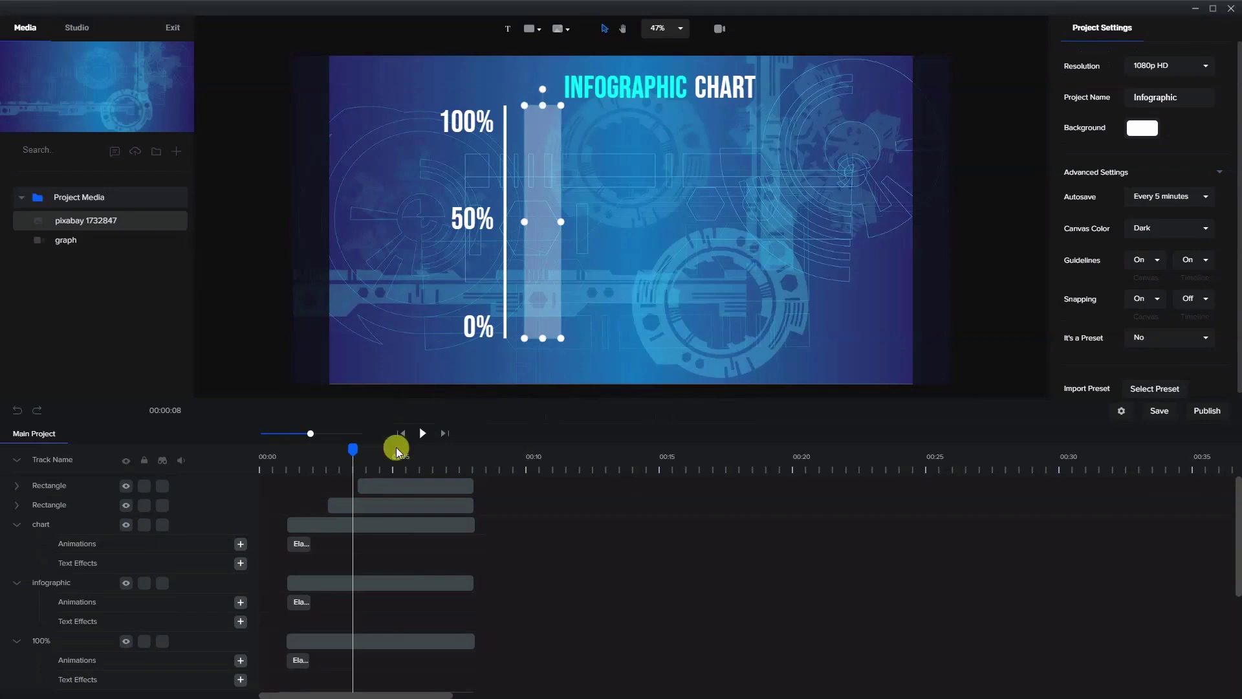
{"action": "left_click", "coordinate": [391, 485]}
{"action": "left_click_drag", "start_coordinate": [355, 444], "coordinate": [420, 485]}
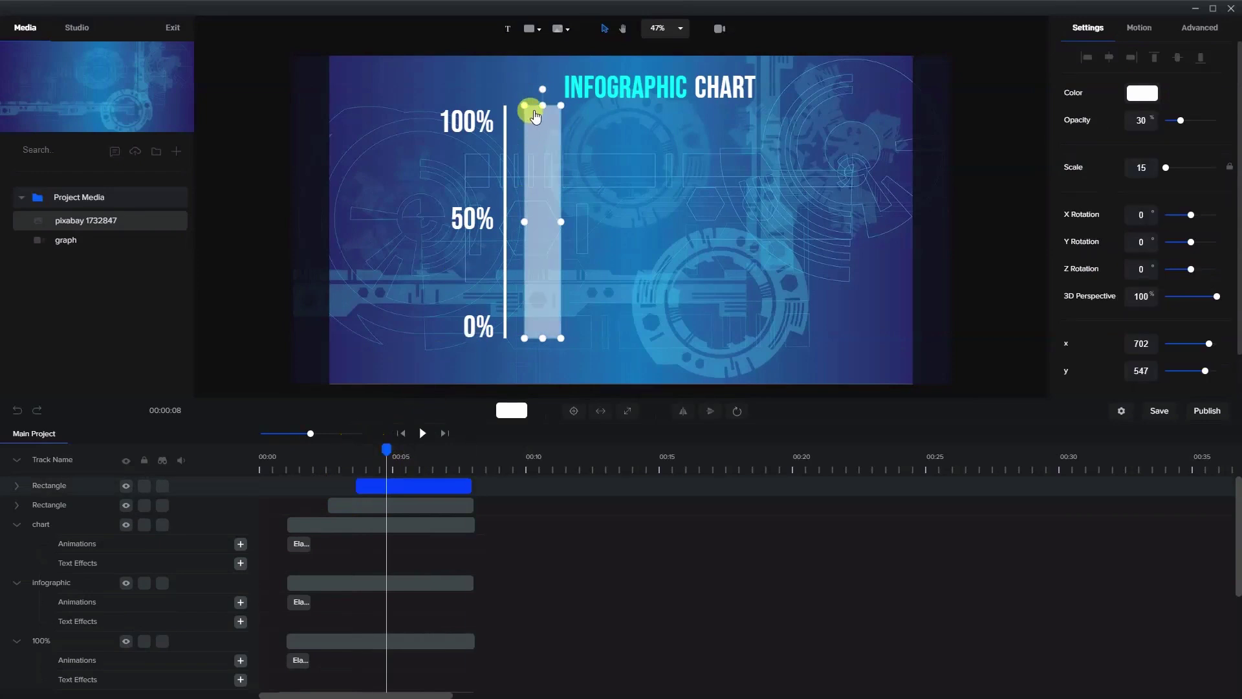
Lower the duplicate bar's upper edge to about 70% of the axis height and set its opacity to 100%.
{"action": "left_click_drag", "start_coordinate": [542, 104], "coordinate": [556, 169]}
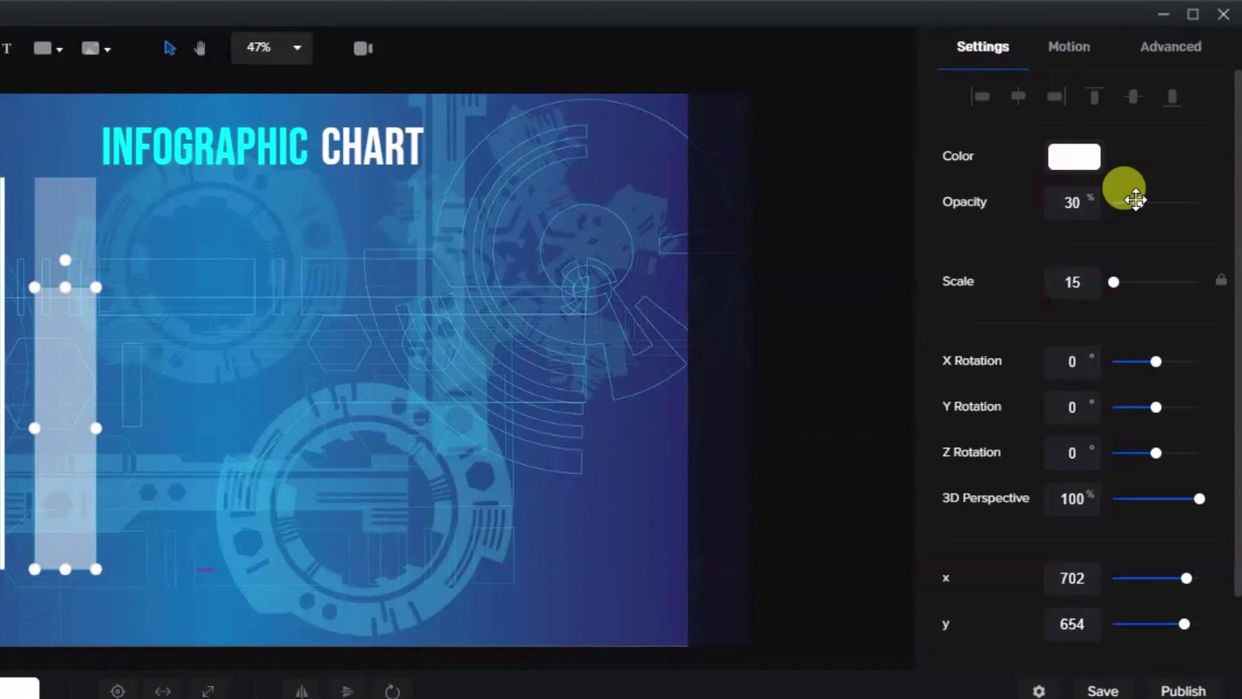
{"action": "left_click_drag", "start_coordinate": [1135, 200], "coordinate": [1193, 197]}
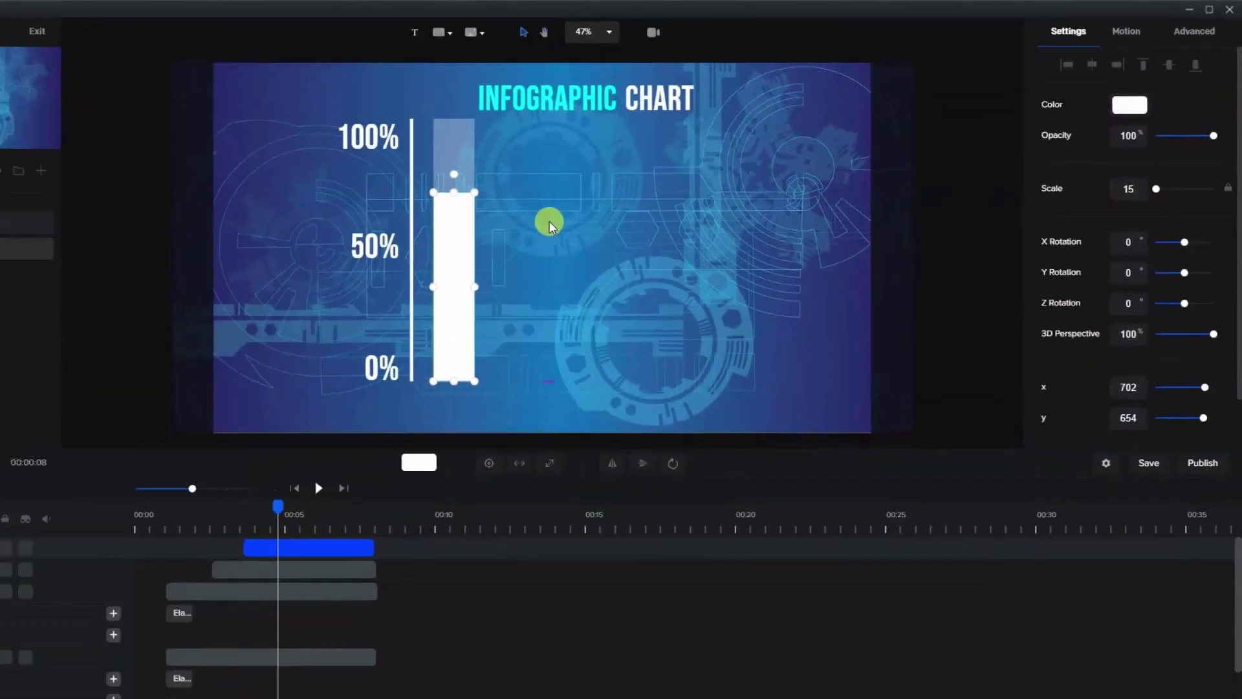
{"action": "left_click", "coordinate": [180, 335]}
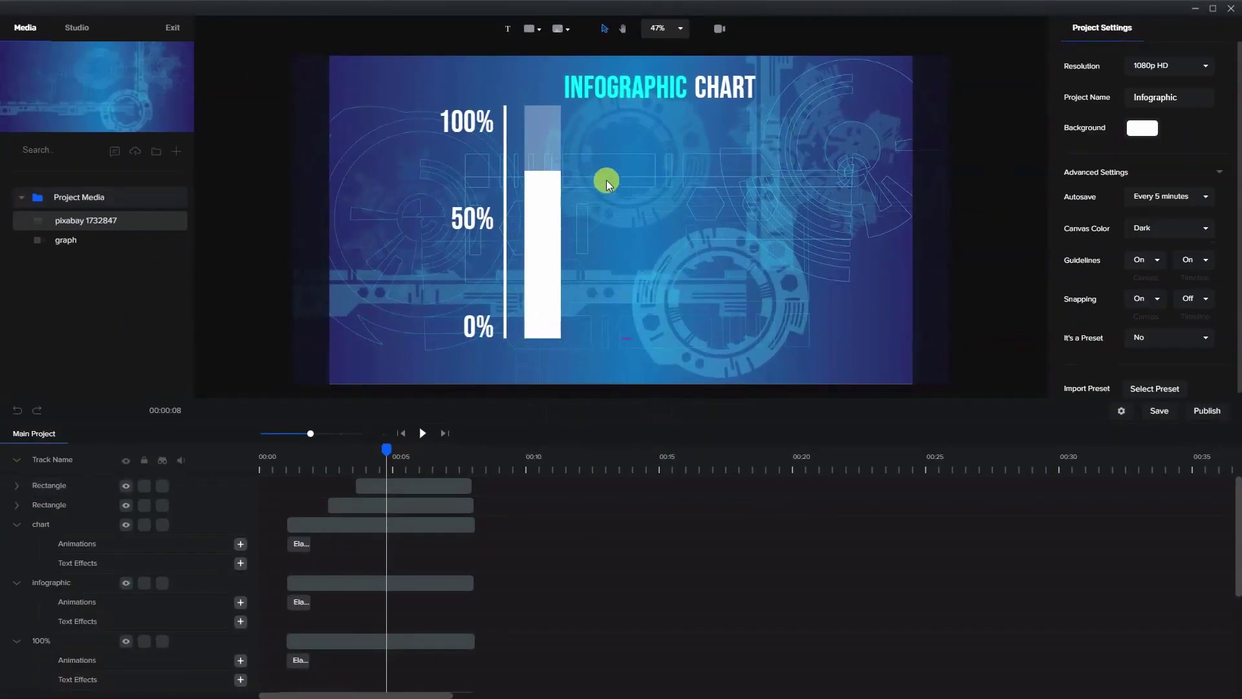
{"action": "left_click", "coordinate": [548, 218]}
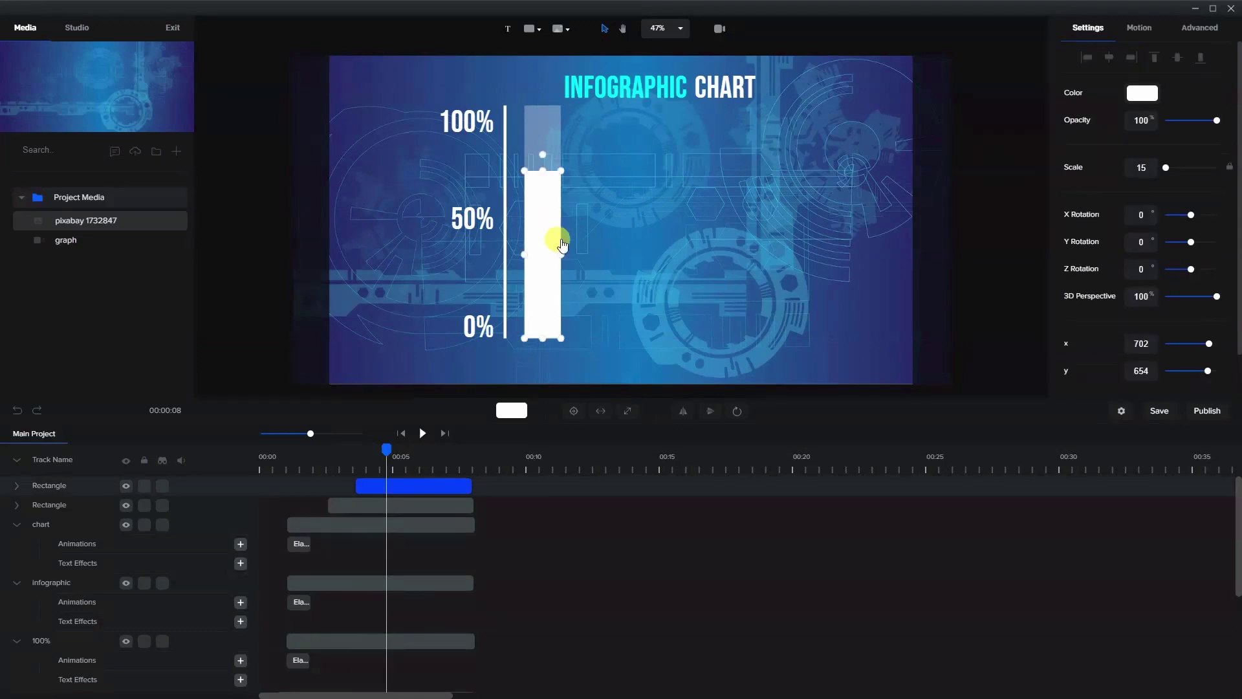
{"action": "left_click", "coordinate": [604, 309]}
Duplicate the 0% label and move the copy to the empty area just right of the bars' lower end.
{"action": "left_click", "coordinate": [476, 340]}
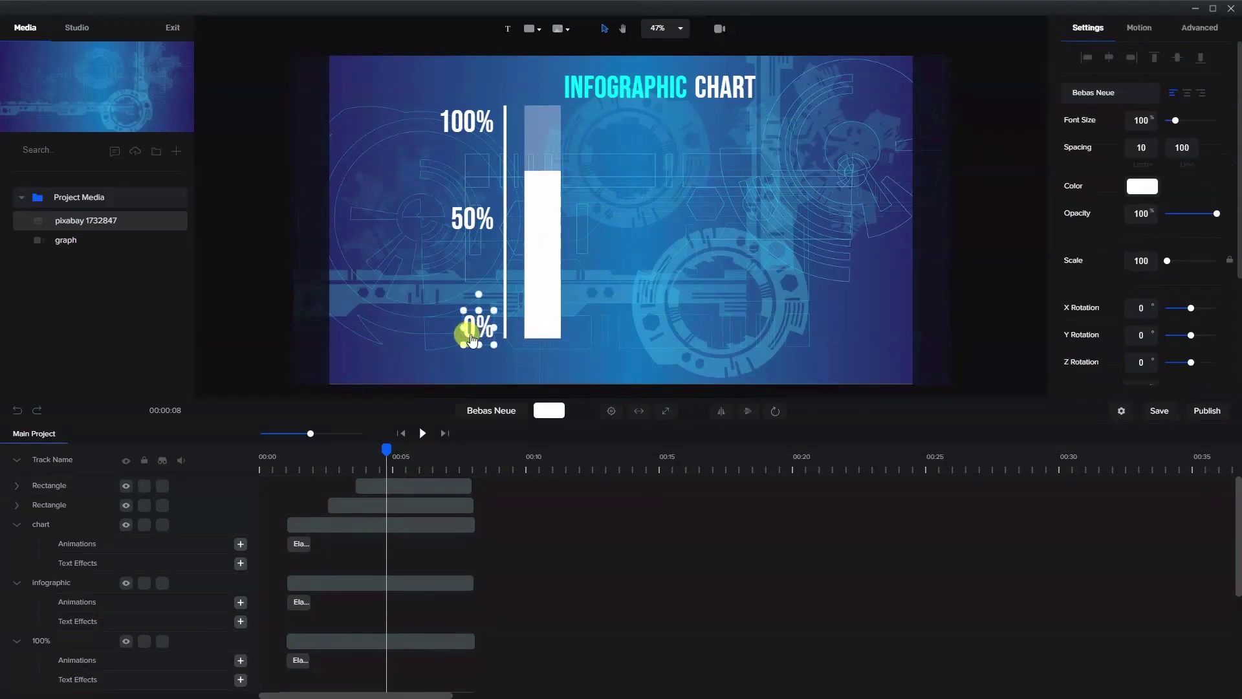
{"action": "left_click", "coordinate": [399, 482]}
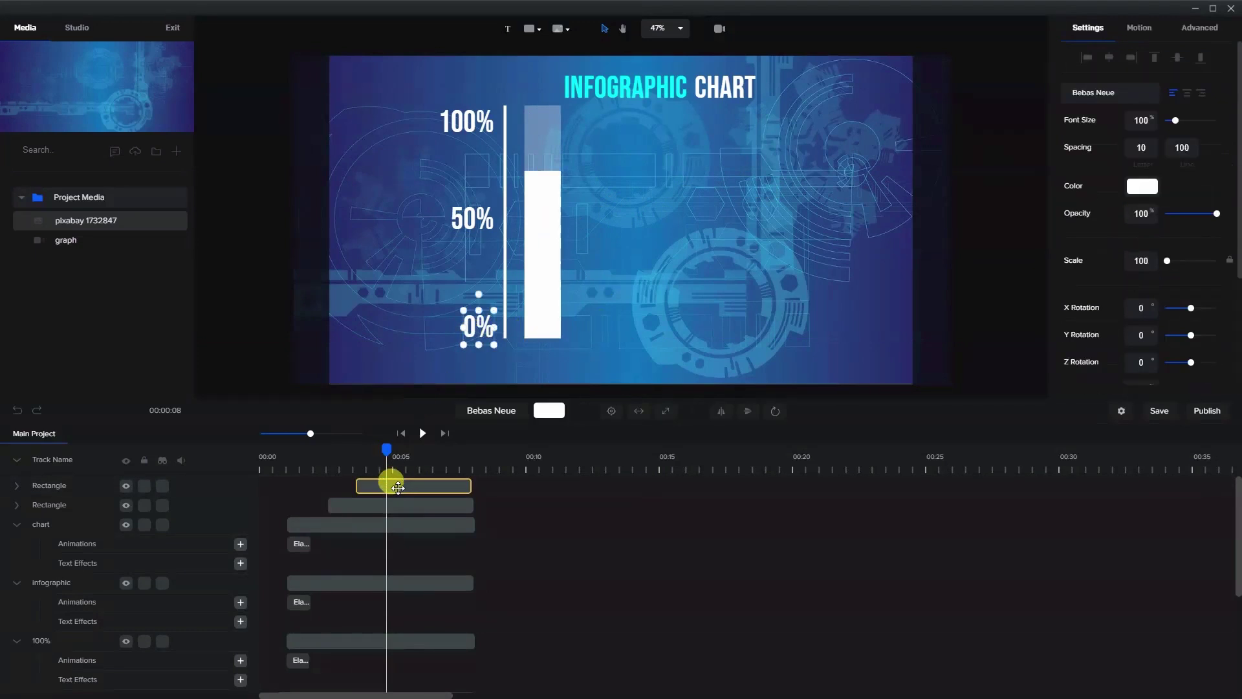
{"action": "scroll", "coordinate": [398, 492], "scroll_direction": "down", "scroll_amount": 3}
{"action": "right_click", "coordinate": [399, 583]}
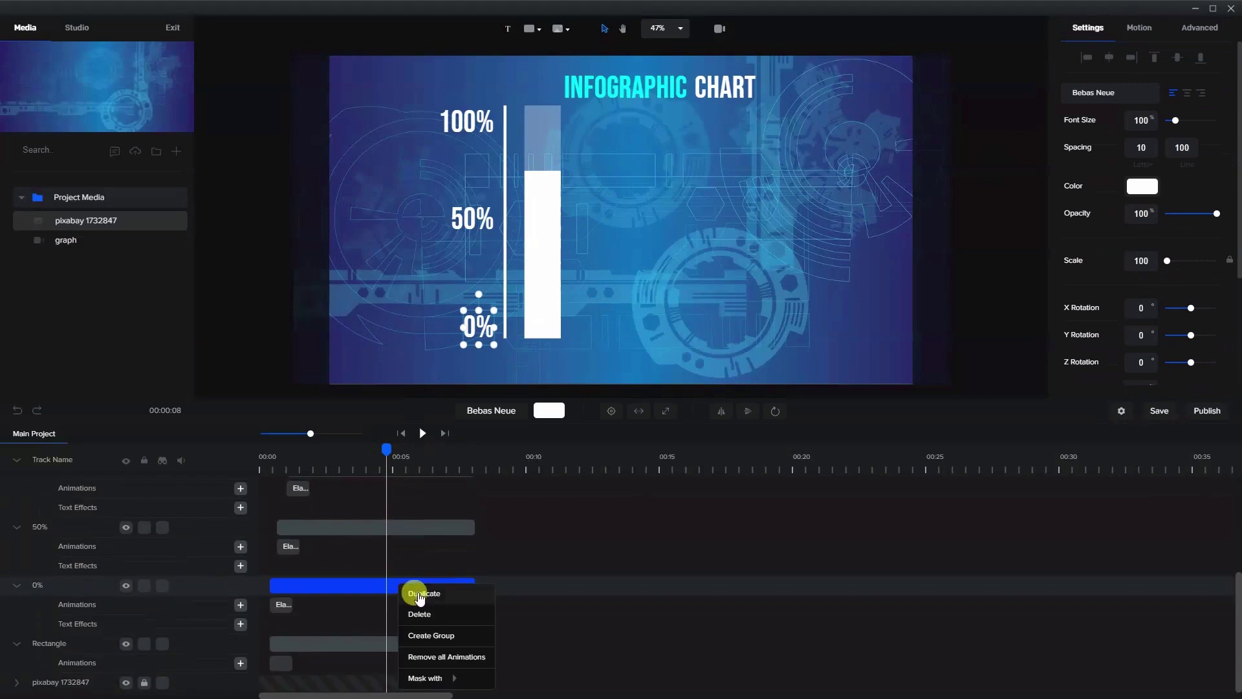
{"action": "left_click", "coordinate": [419, 594]}
{"action": "left_click", "coordinate": [483, 335]}
{"action": "left_click_drag", "start_coordinate": [476, 340], "coordinate": [611, 349]}
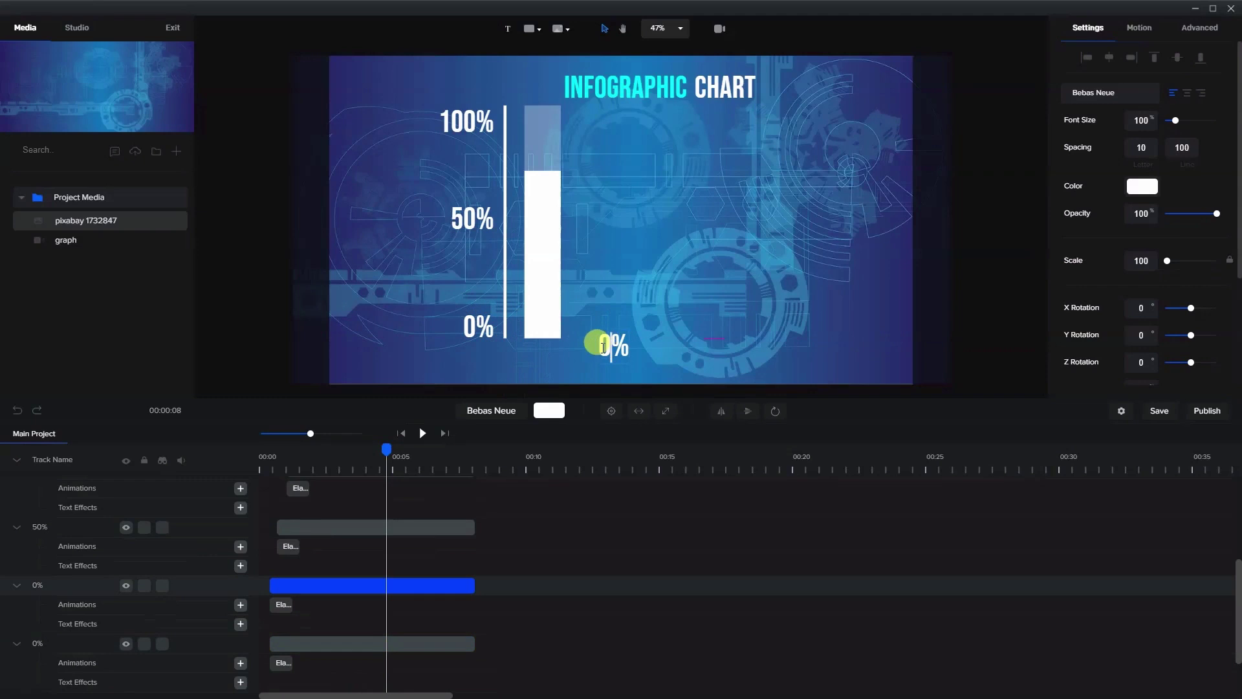
Change the copied label's text to "A" and center it directly beneath the bars.
{"action": "left_click", "coordinate": [625, 349]}
{"action": "left_click", "coordinate": [607, 342]}
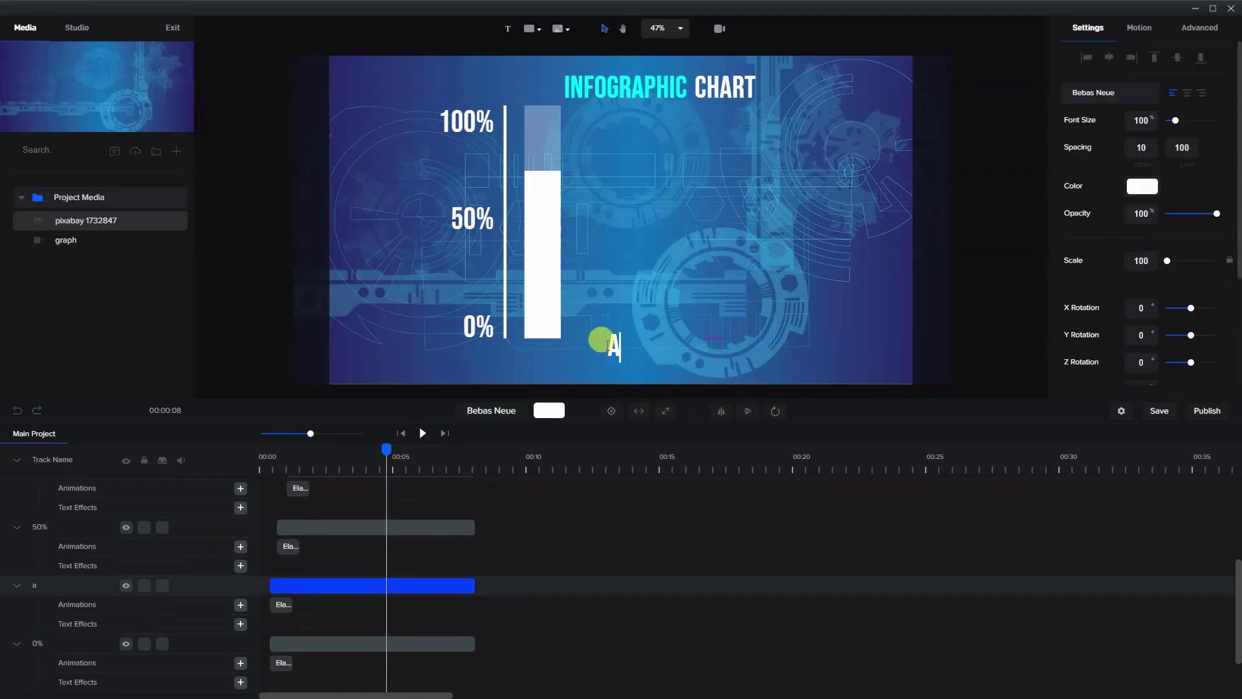
{"action": "left_click", "coordinate": [673, 283]}
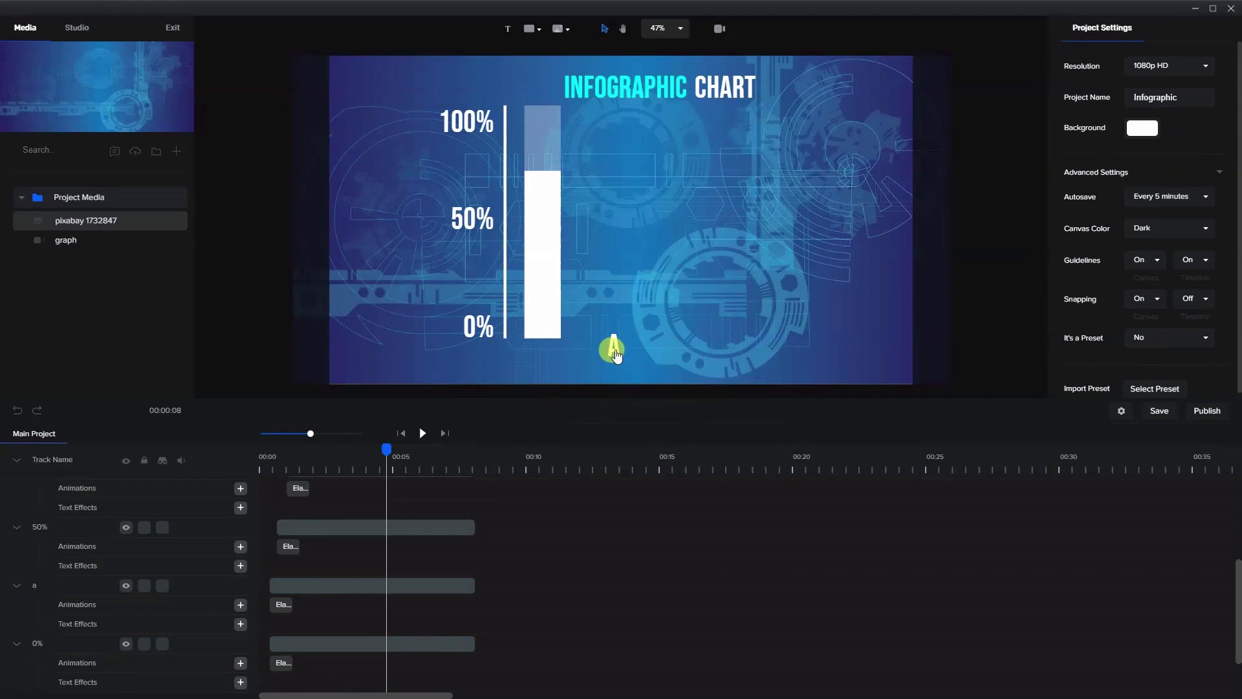
{"action": "left_click_drag", "start_coordinate": [615, 354], "coordinate": [544, 360]}
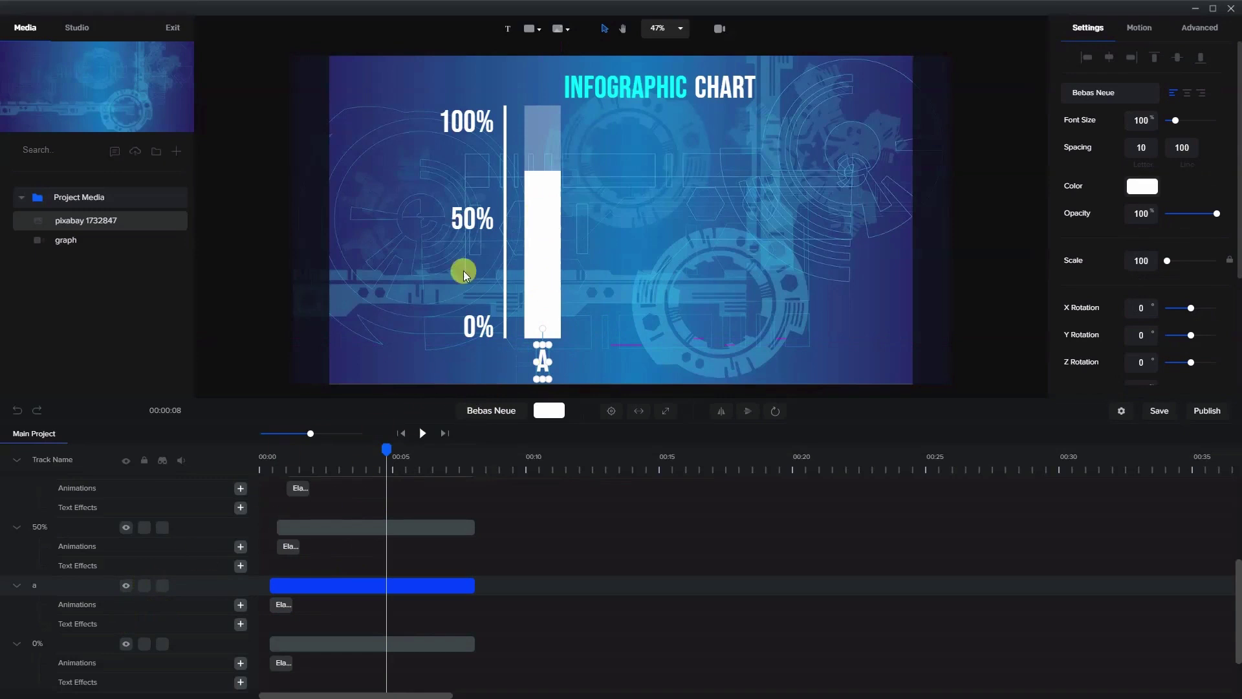
Move the A label's track directly below the two Rectangle tracks and trim its start to match the 30% opacity bar's clip.
{"action": "left_click_drag", "start_coordinate": [35, 592], "coordinate": [69, 527]}
{"action": "left_click", "coordinate": [282, 523]}
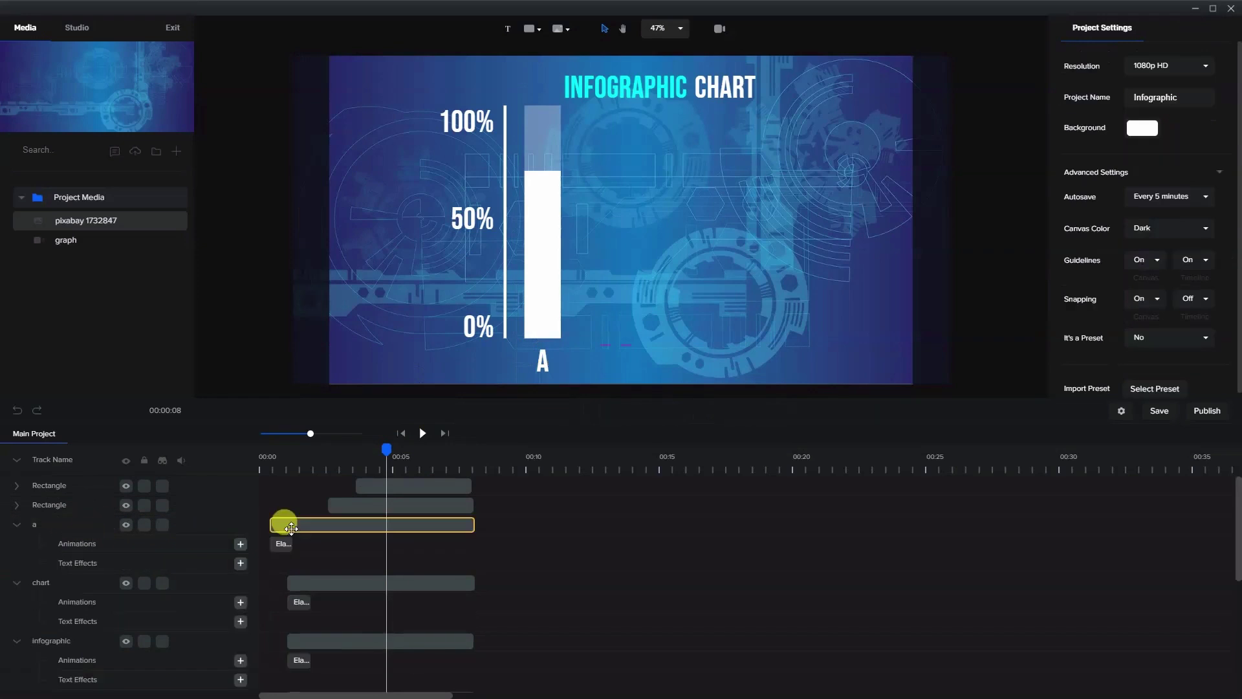
{"action": "left_click_drag", "start_coordinate": [272, 525], "coordinate": [330, 525]}
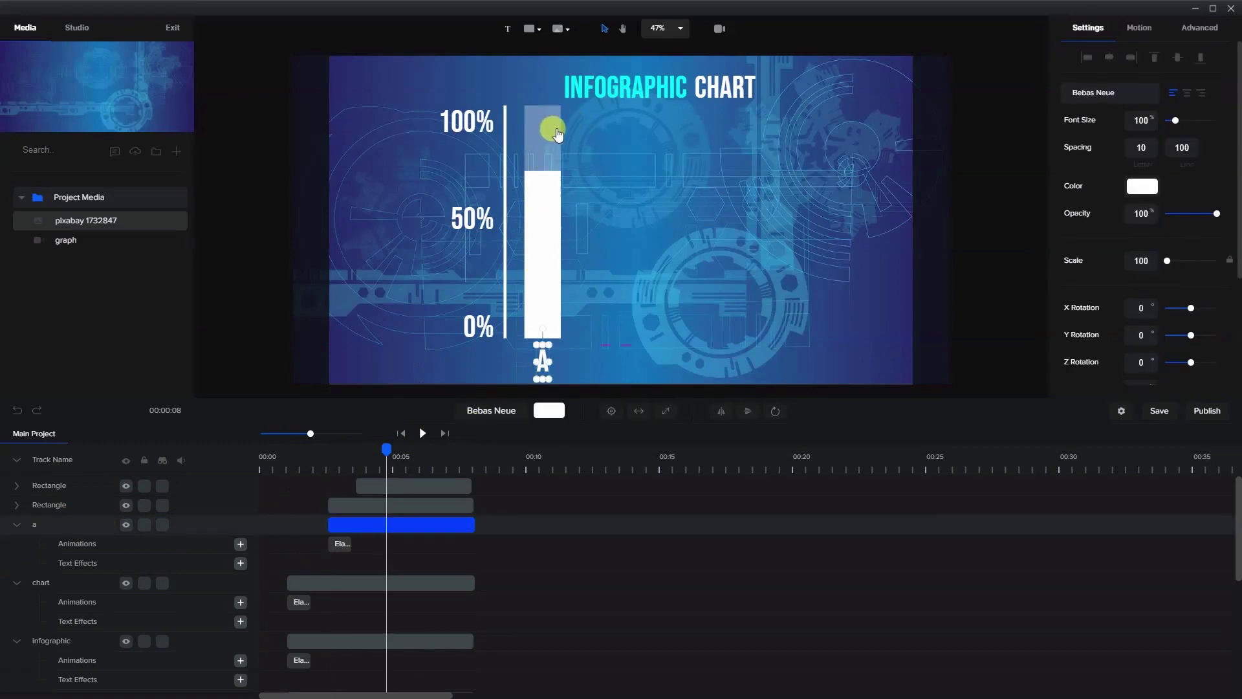
Delete the Elastic Scale Up animation from the A label, keeping its clip aligned with the 30% opacity bar's start.
{"action": "left_click", "coordinate": [345, 544]}
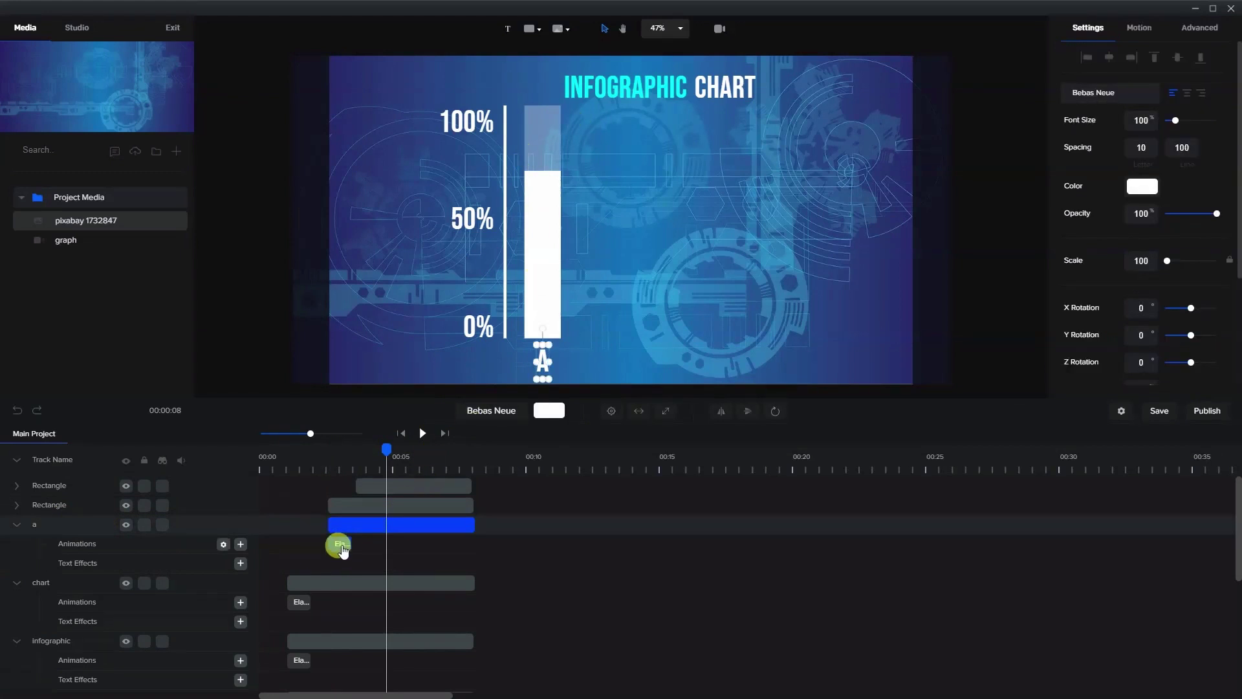
{"action": "right_click", "coordinate": [343, 550]}
{"action": "left_click", "coordinate": [358, 578]}
{"action": "left_click", "coordinate": [346, 517]}
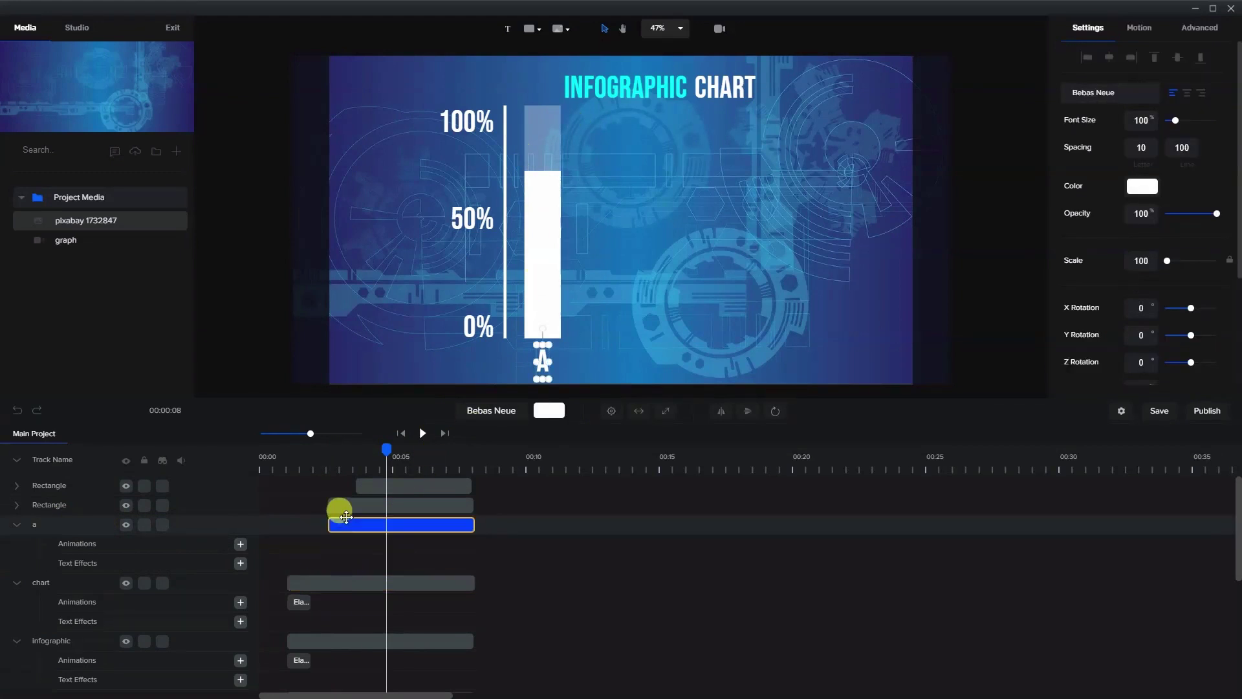
{"action": "mouse_move", "coordinate": [346, 517]}
{"action": "left_mouse_down"}
{"action": "mouse_move", "coordinate": [350, 526]}
{"action": "mouse_move", "coordinate": [337, 523]}
{"action": "left_mouse_up"}
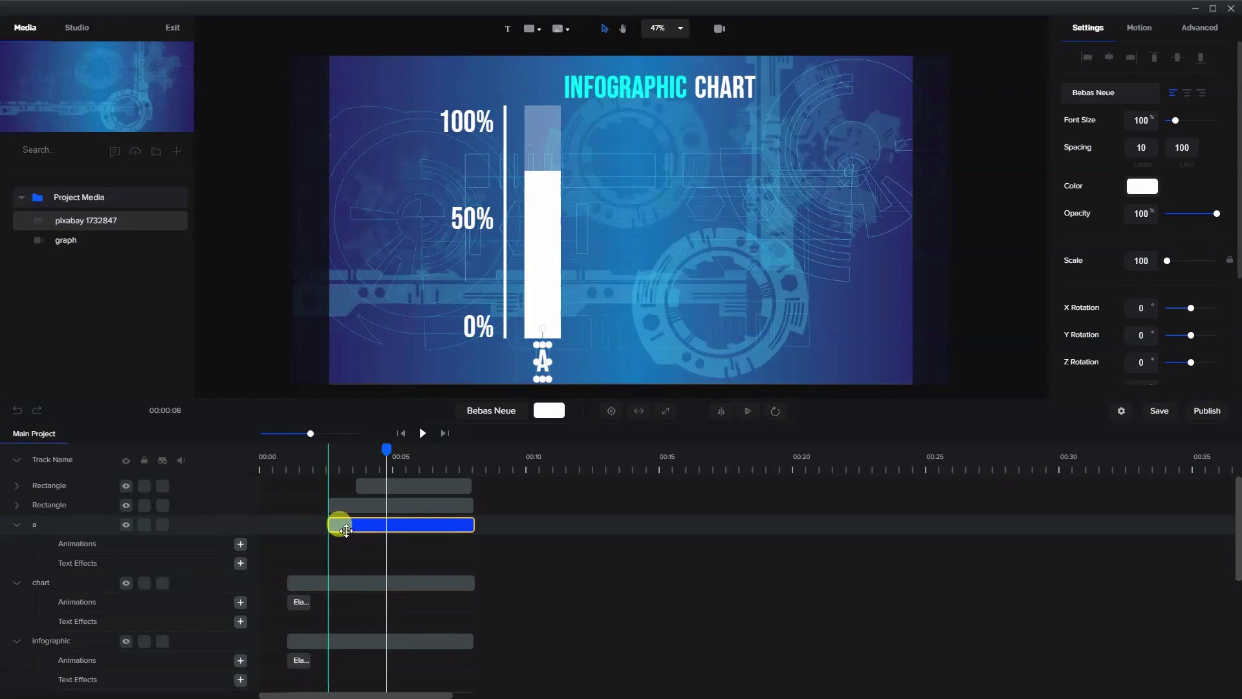
Add the Slide Right entrance animation to the full-height 30% opacity bar.
{"action": "left_click", "coordinate": [608, 285]}
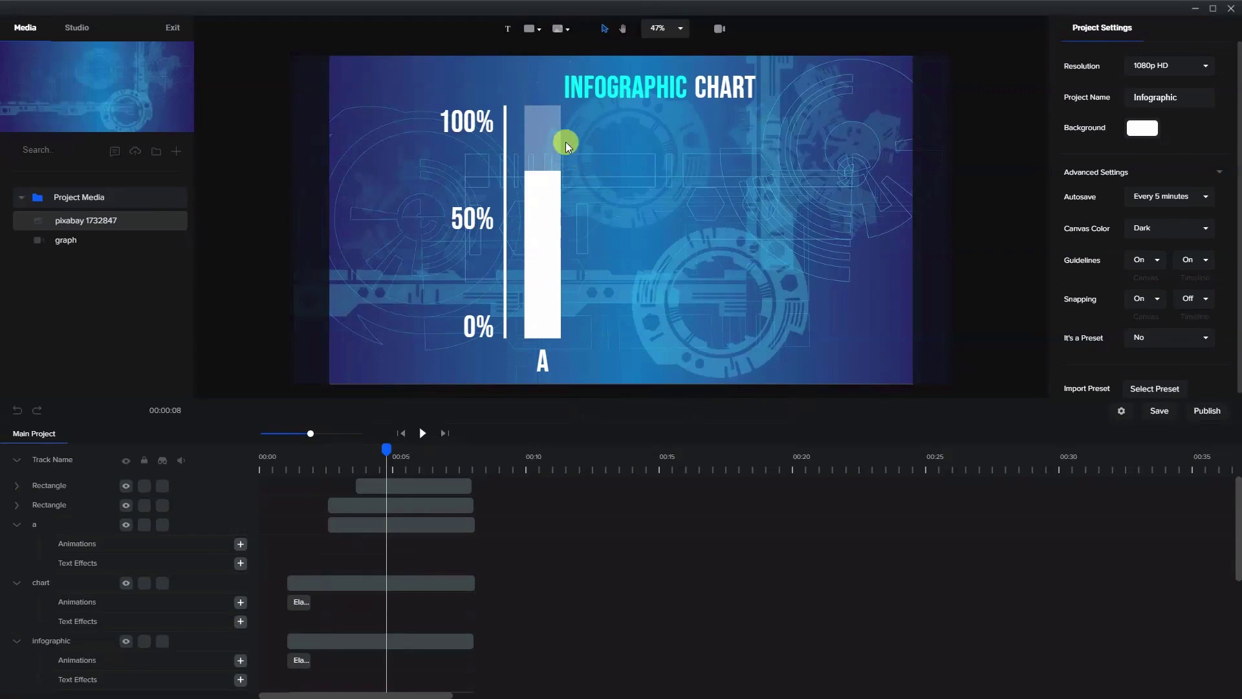
{"action": "left_click", "coordinate": [548, 142]}
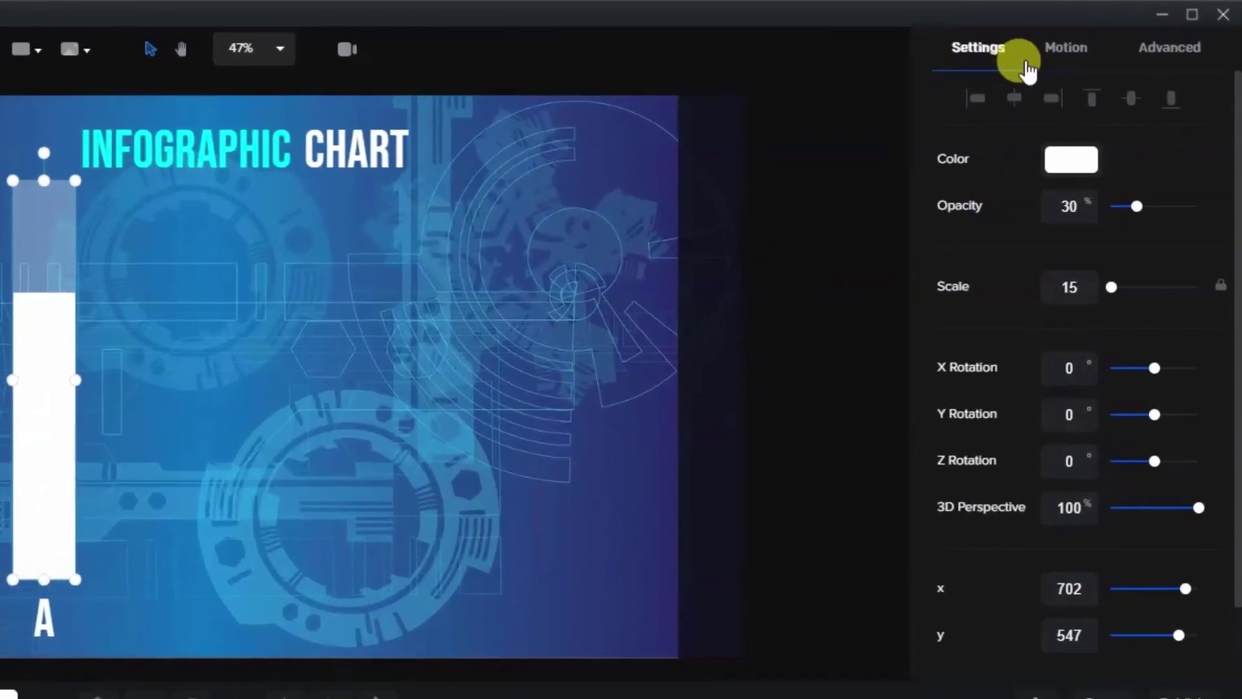
{"action": "left_click", "coordinate": [1139, 27]}
{"action": "left_click", "coordinate": [1043, 258]}
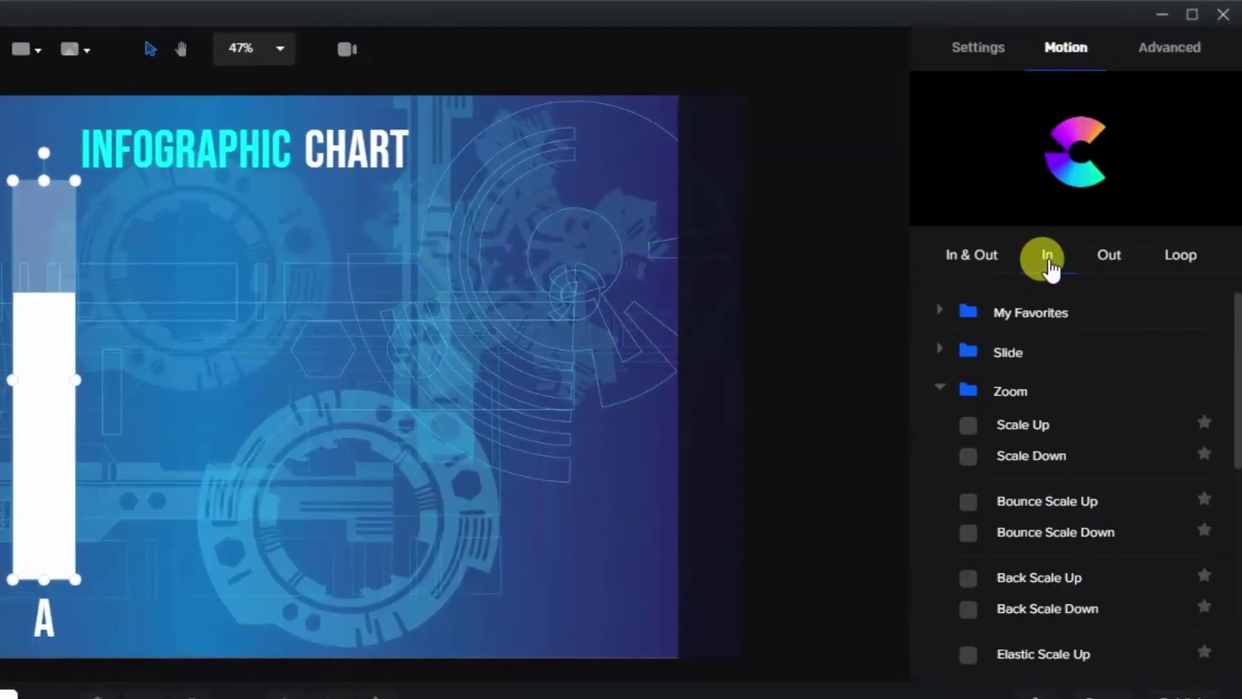
{"action": "left_click", "coordinate": [948, 388]}
{"action": "left_click", "coordinate": [937, 350]}
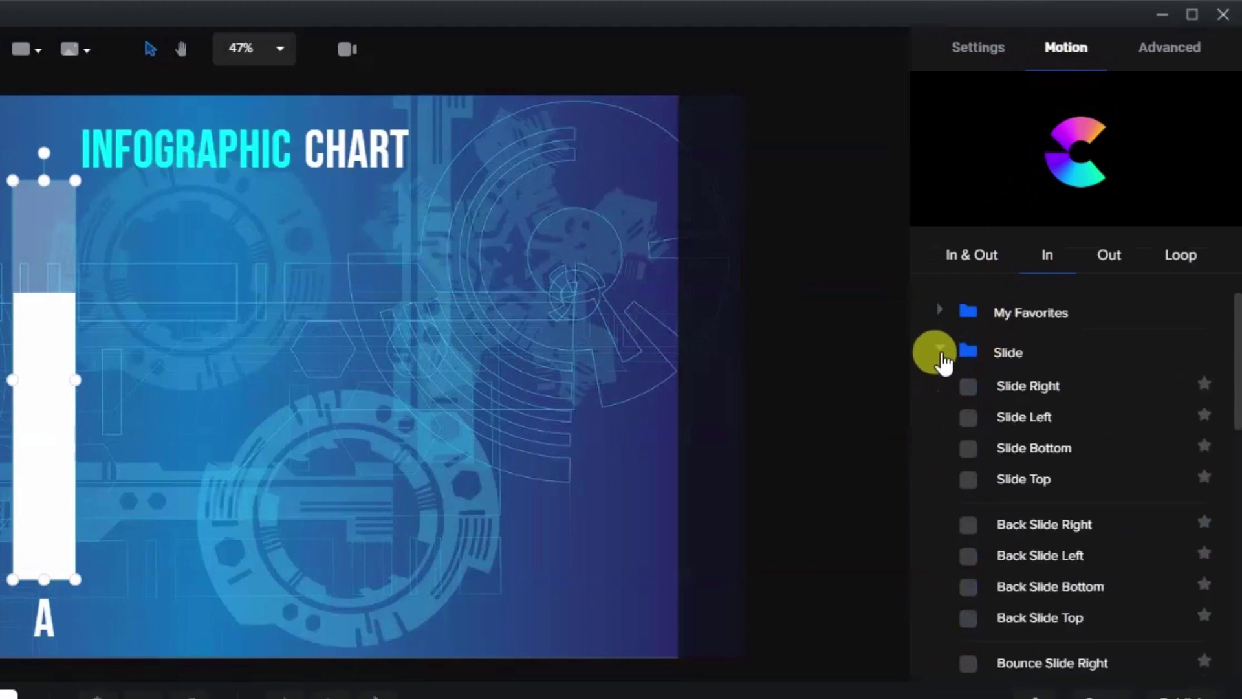
{"action": "left_click", "coordinate": [965, 385]}
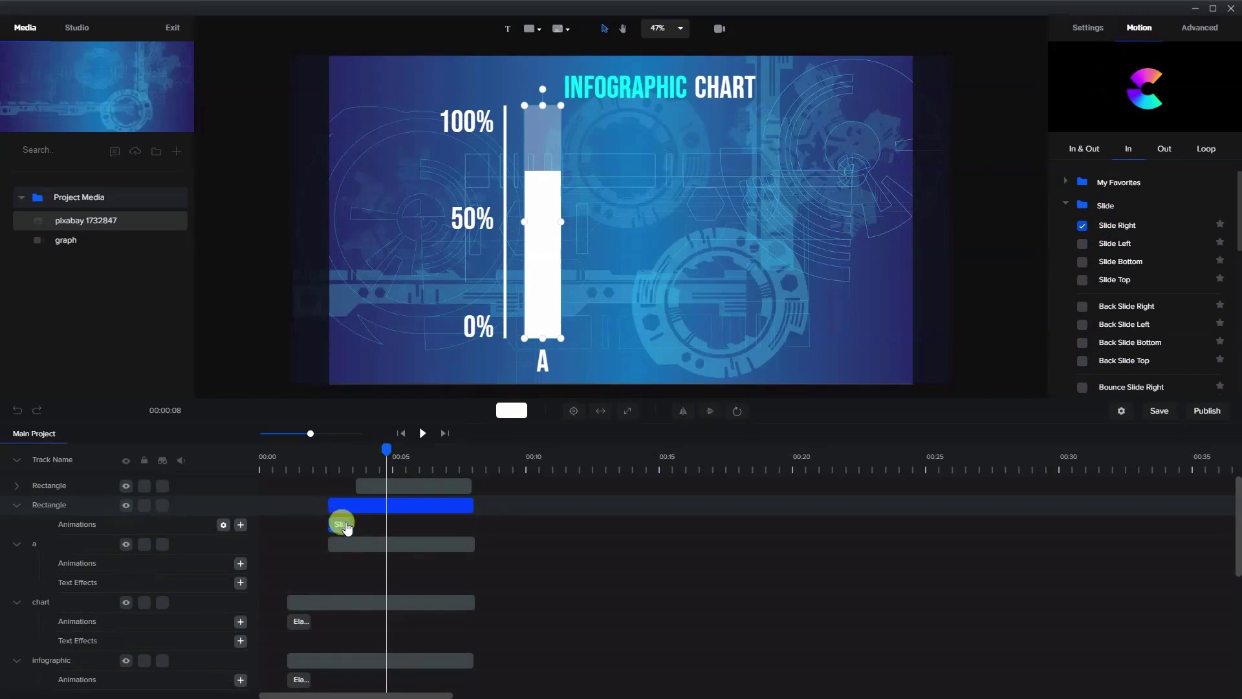
Scrub through the bar's slide-in, check its animation settings and return the playhead to the start of the clip.
{"action": "left_click", "coordinate": [342, 523]}
{"action": "left_click_drag", "start_coordinate": [383, 451], "coordinate": [339, 480]}
{"action": "left_click", "coordinate": [508, 264]}
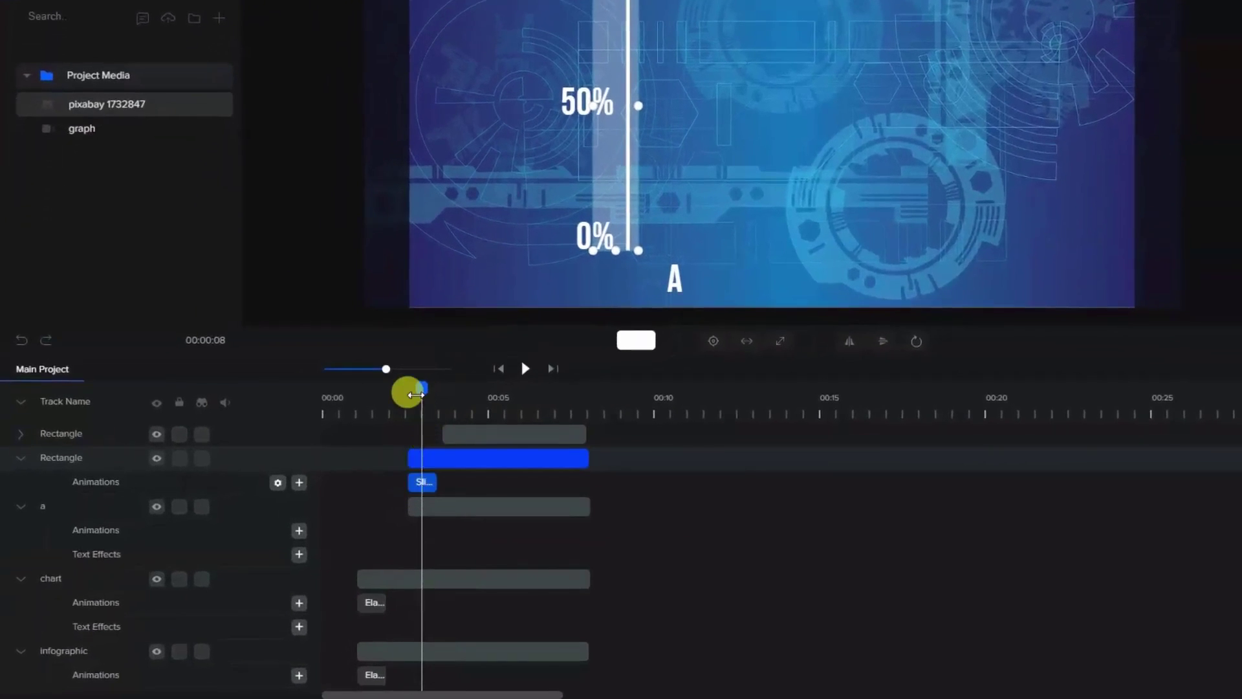
{"action": "left_click_drag", "start_coordinate": [415, 395], "coordinate": [422, 388]}
{"action": "right_click", "coordinate": [420, 483]}
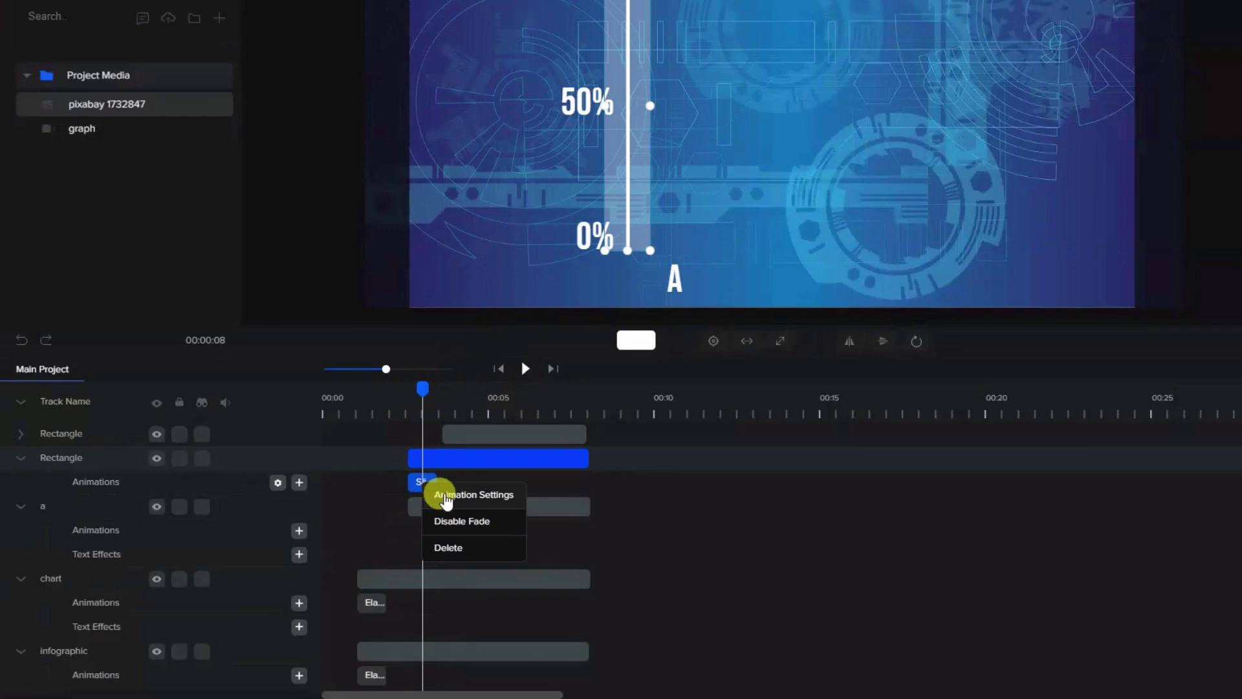
{"action": "left_click", "coordinate": [446, 495]}
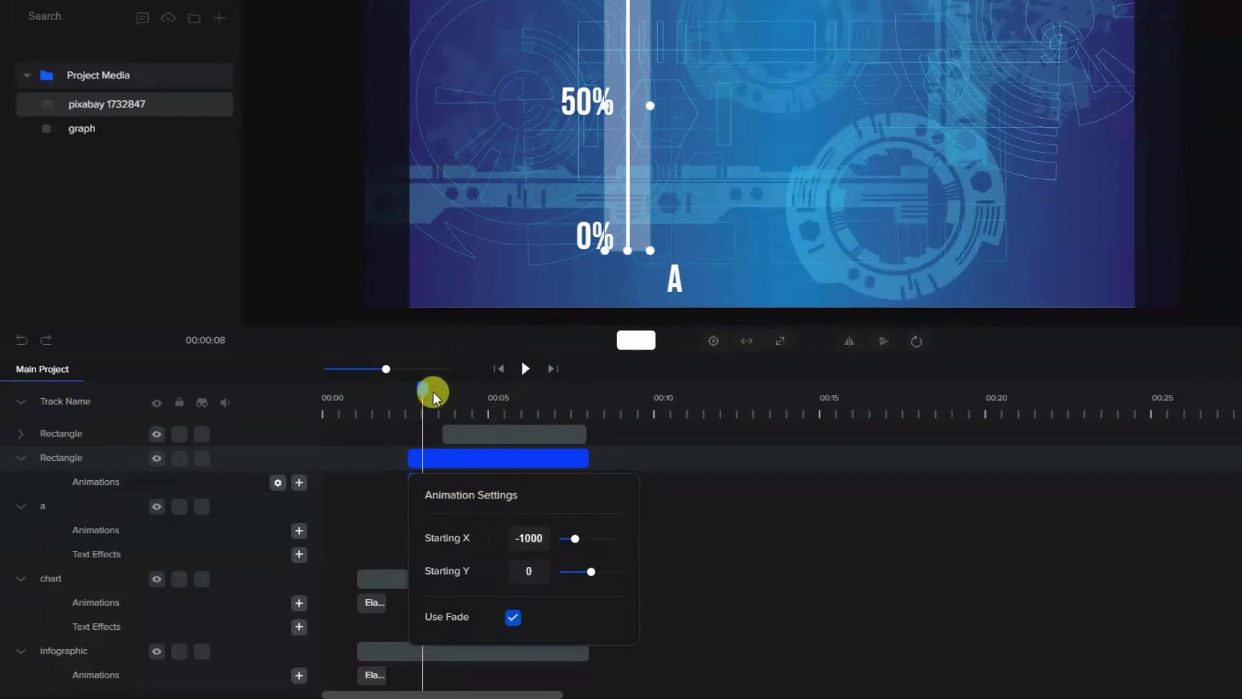
{"action": "left_click", "coordinate": [409, 386]}
{"action": "left_click", "coordinate": [412, 388]}
{"action": "left_click_drag", "start_coordinate": [410, 388], "coordinate": [407, 388]}
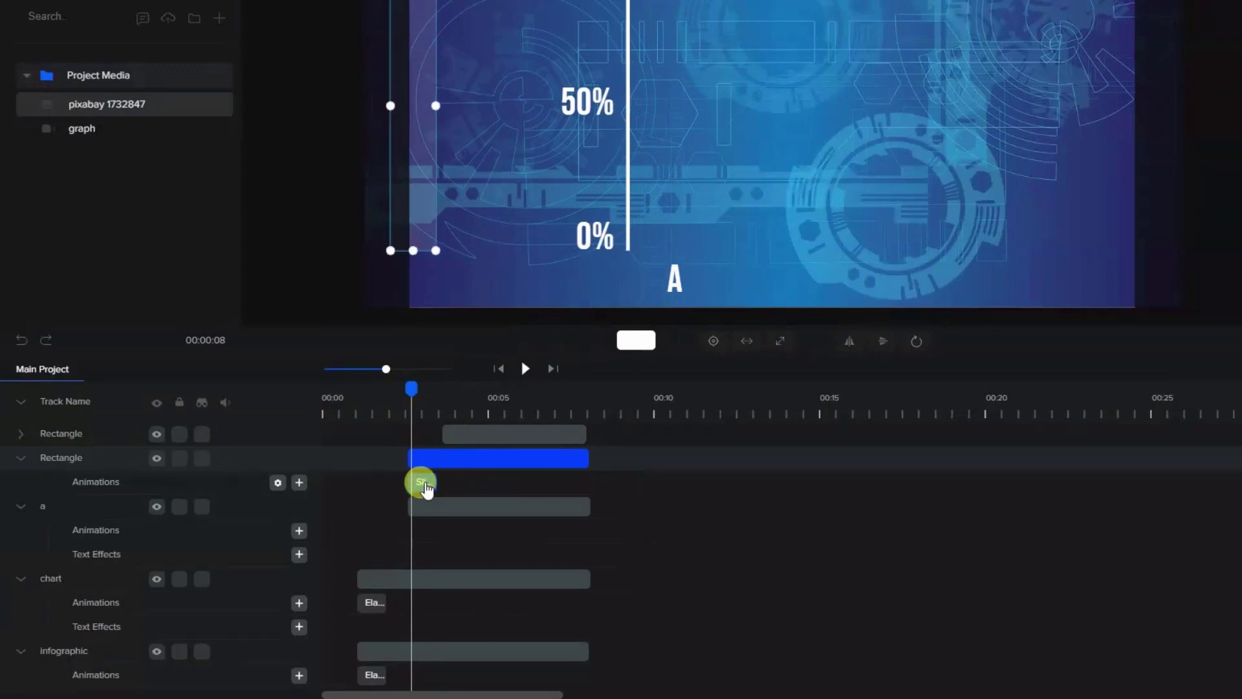
Set the Starting X of the bar's Slide Right animation to -100.
{"action": "left_click", "coordinate": [420, 481]}
{"action": "left_click", "coordinate": [446, 497]}
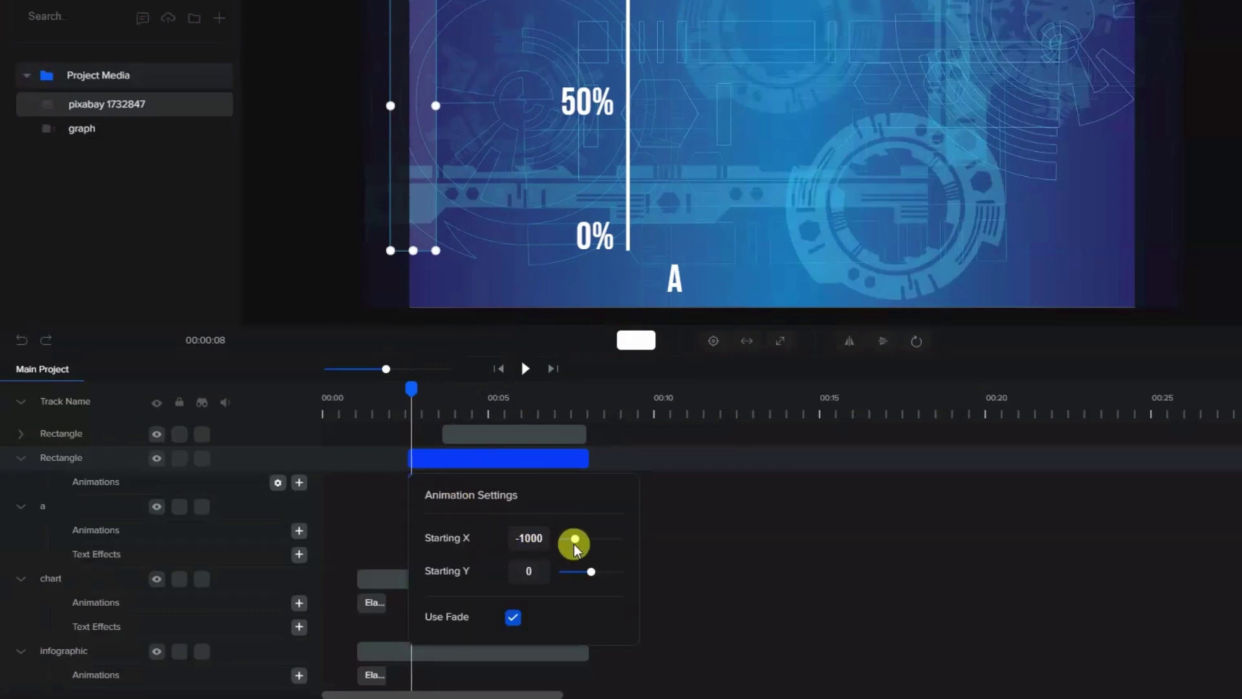
{"action": "left_click_drag", "start_coordinate": [573, 541], "coordinate": [588, 546]}
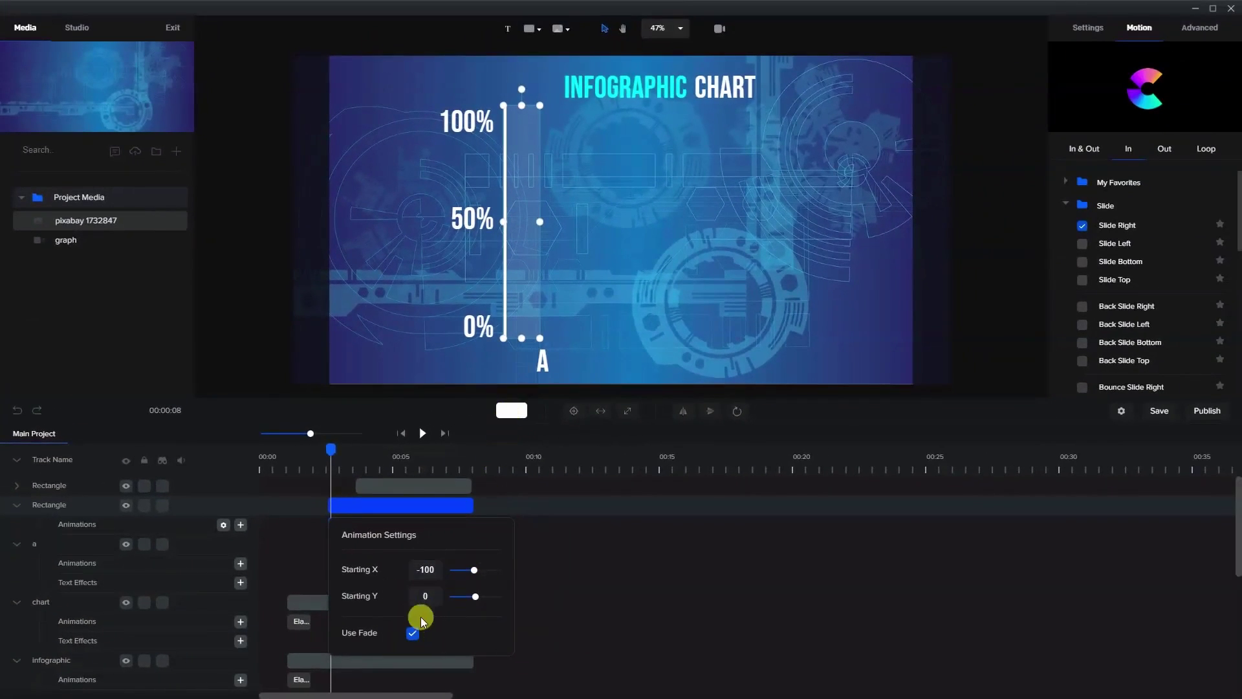
{"action": "left_click", "coordinate": [527, 581]}
Copy the 30% opacity bar's Slide Right animation and paste it onto the A label's clip.
{"action": "left_click_drag", "start_coordinate": [333, 451], "coordinate": [347, 492]}
{"action": "left_click", "coordinate": [341, 523]}
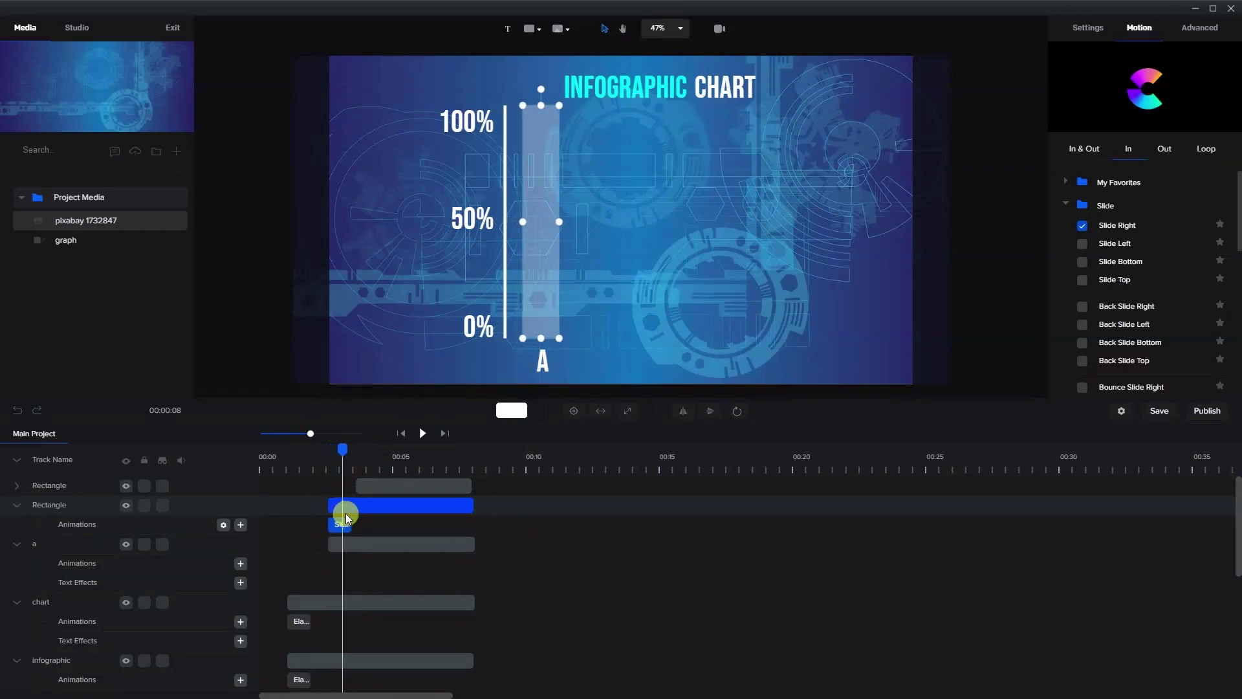
{"action": "left_click", "coordinate": [546, 372]}
{"action": "left_click", "coordinate": [341, 522]}
{"action": "left_click", "coordinate": [339, 544]}
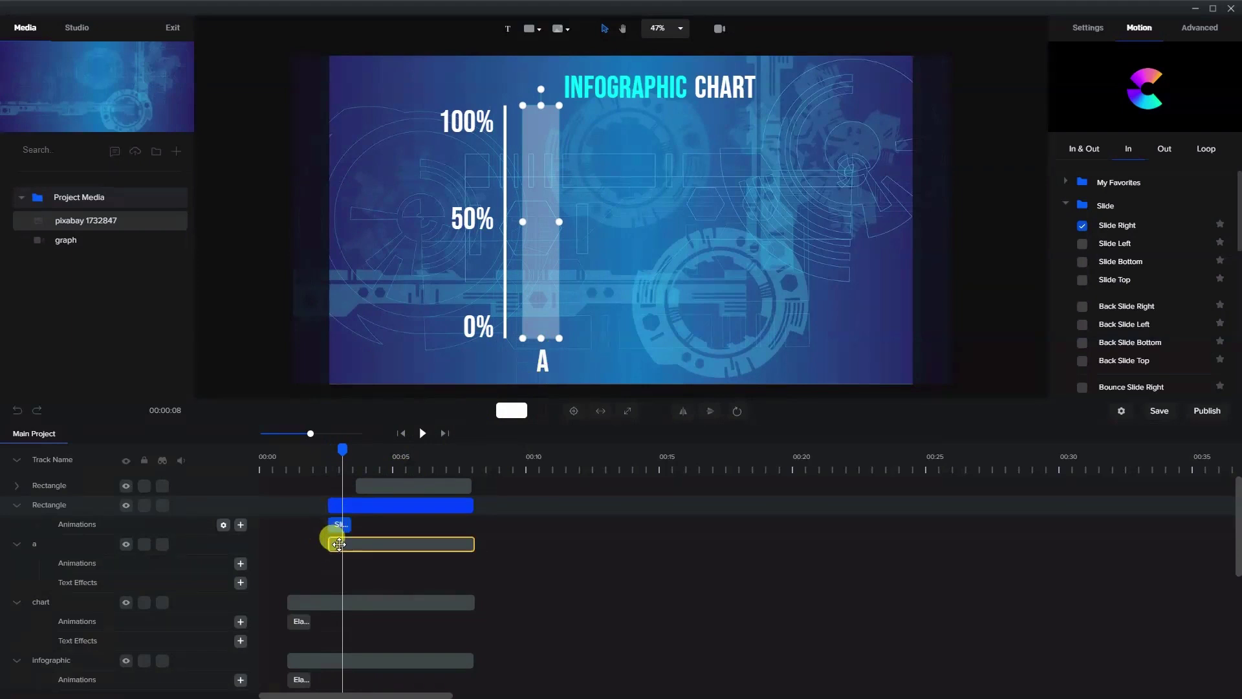
{"action": "left_click", "coordinate": [344, 547]}
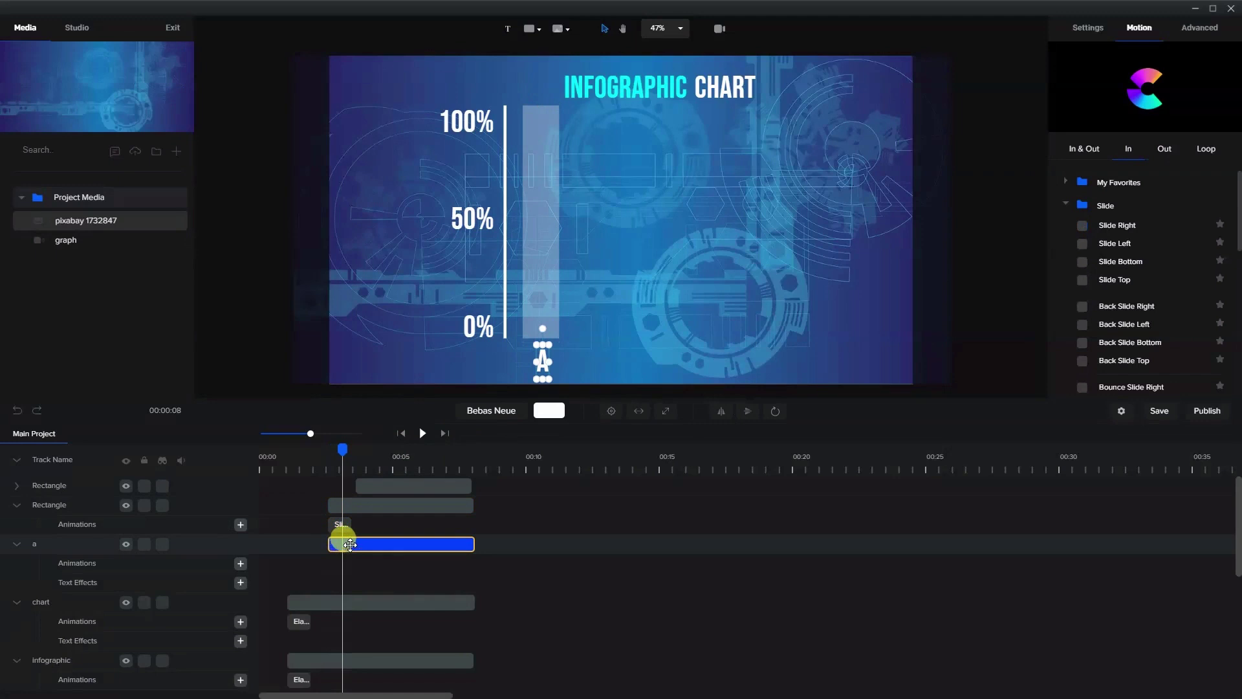
{"action": "key", "text": "ctrl+v"}
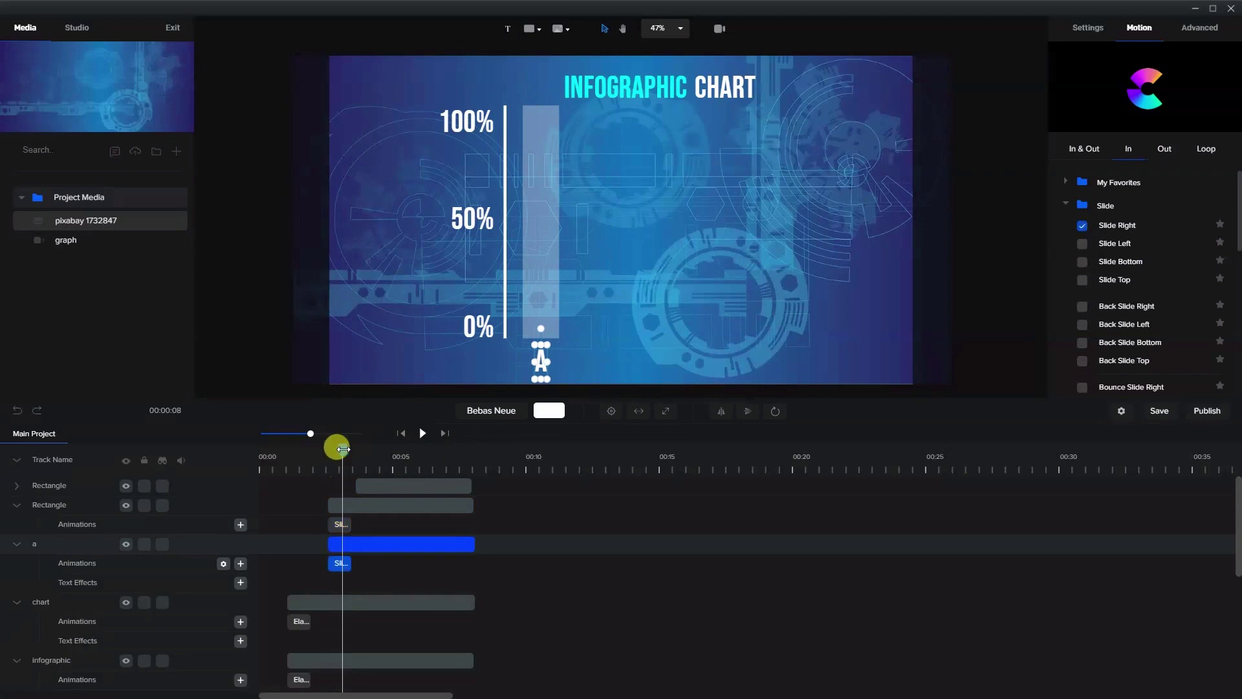
Retime the solid white bar's clip to start just after the 30% opacity bar's slide-in and end level with that bar's clip.
{"action": "left_click_drag", "start_coordinate": [376, 481], "coordinate": [452, 479]}
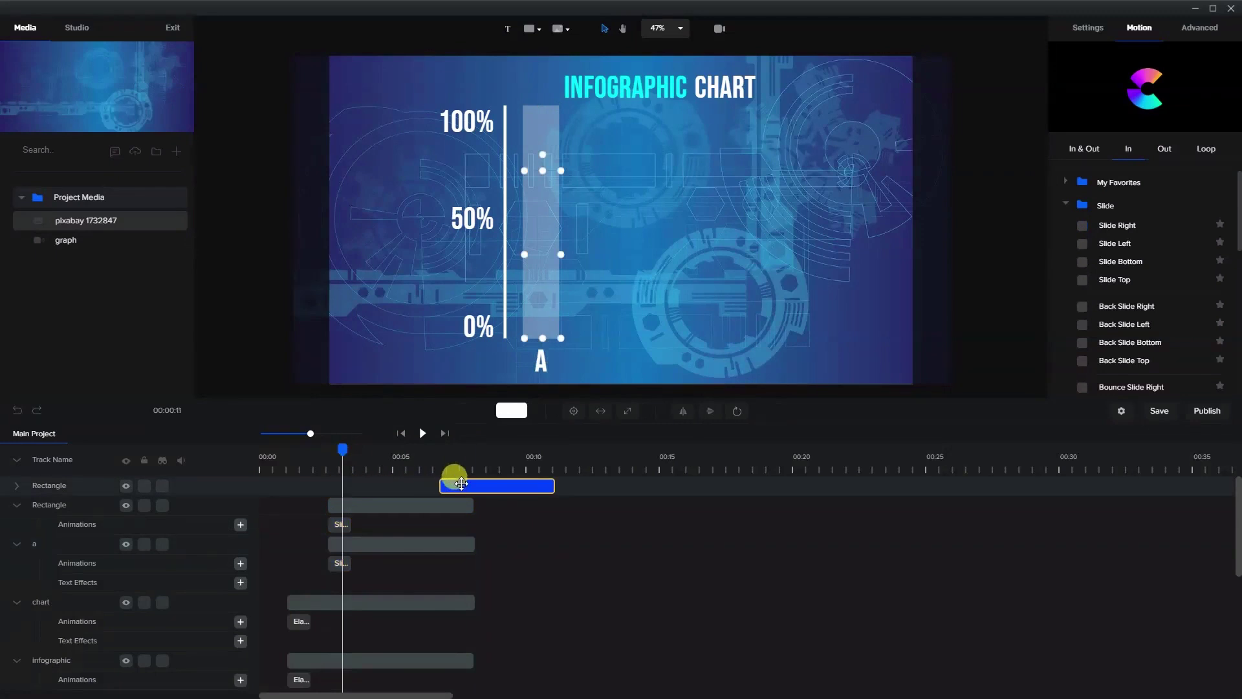
{"action": "mouse_move", "coordinate": [341, 447]}
{"action": "left_mouse_down"}
{"action": "mouse_move", "coordinate": [305, 447]}
{"action": "mouse_move", "coordinate": [355, 461]}
{"action": "left_mouse_up"}
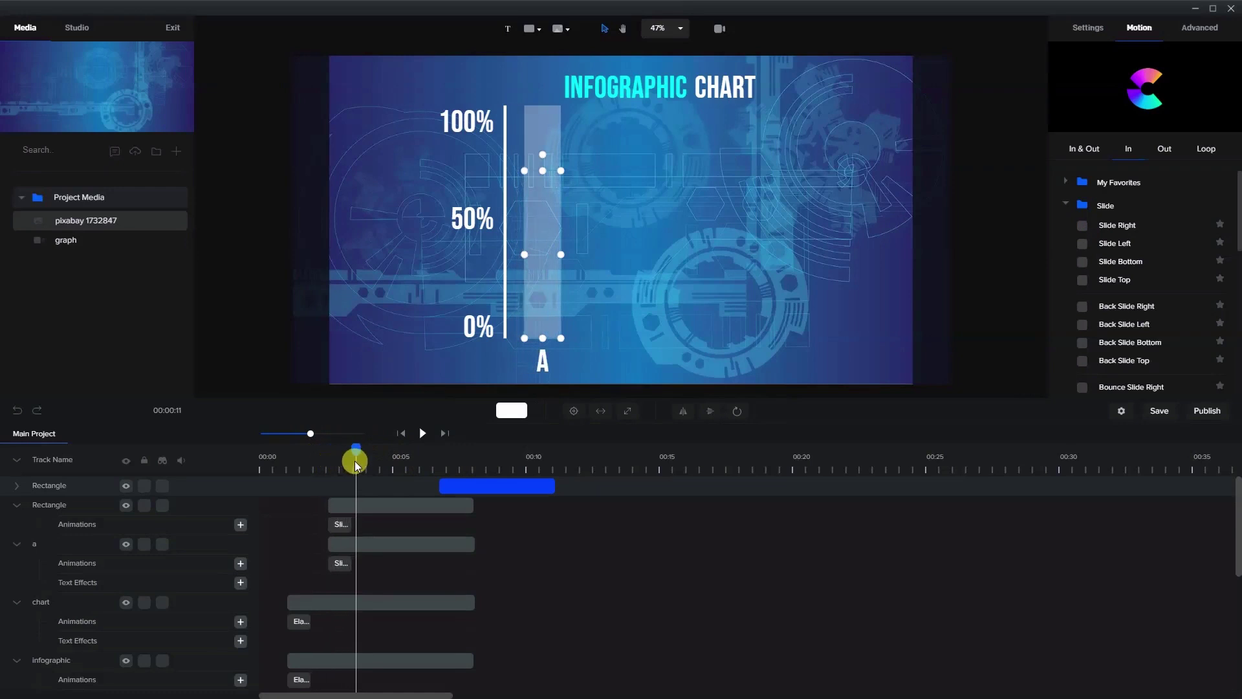
{"action": "left_click", "coordinate": [456, 485]}
{"action": "left_click_drag", "start_coordinate": [477, 484], "coordinate": [402, 477]}
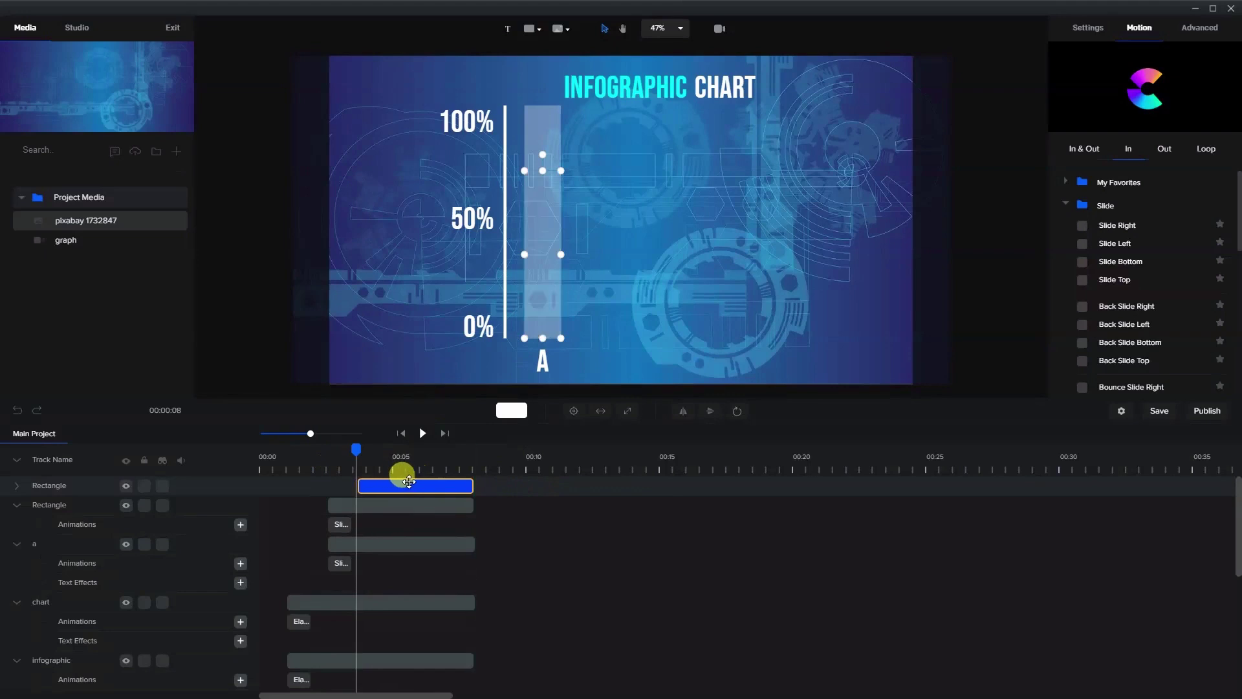
{"action": "left_click_drag", "start_coordinate": [349, 438], "coordinate": [372, 447]}
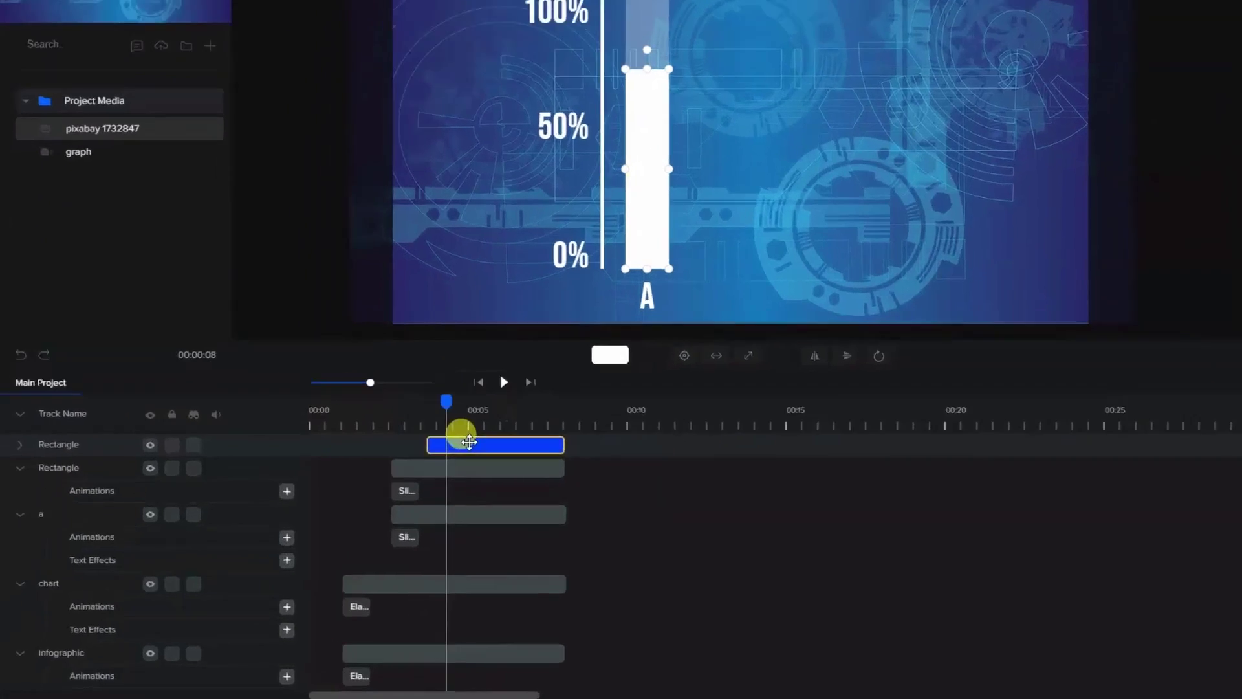
{"action": "left_click_drag", "start_coordinate": [394, 484], "coordinate": [398, 484]}
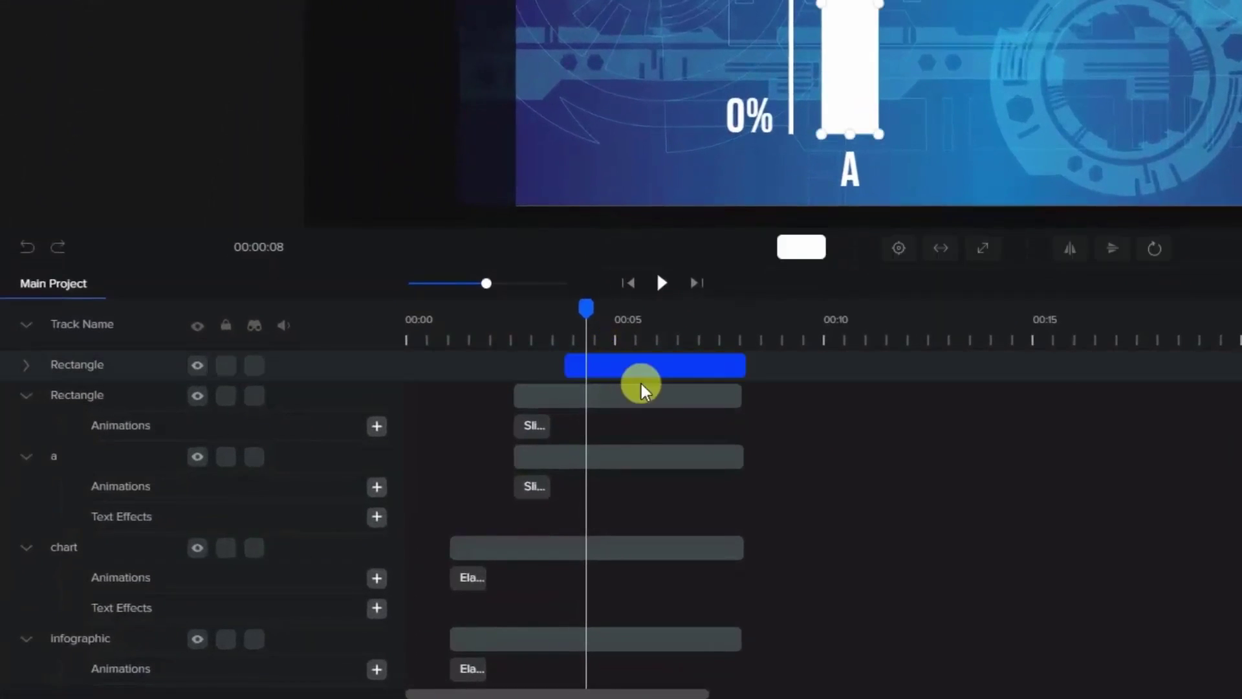
{"action": "left_click_drag", "start_coordinate": [642, 390], "coordinate": [632, 354]}
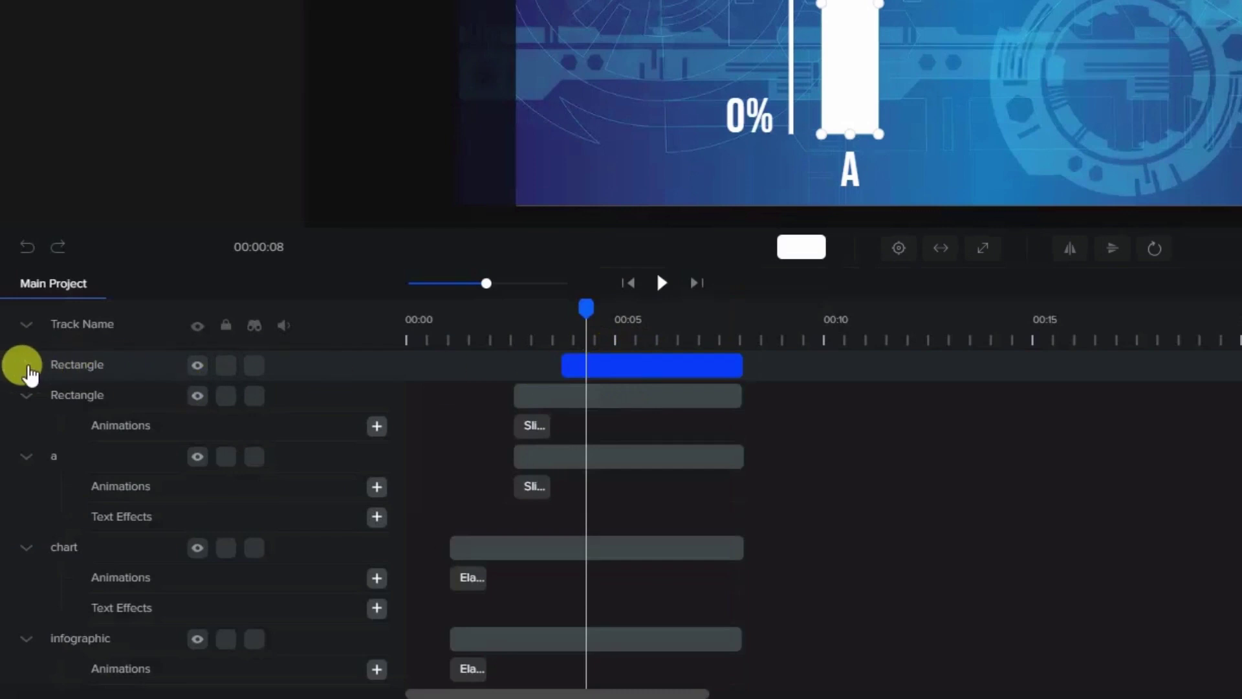
Add a custom animation to the solid white bar with only the Scale property enabled.
{"action": "left_click", "coordinate": [27, 366]}
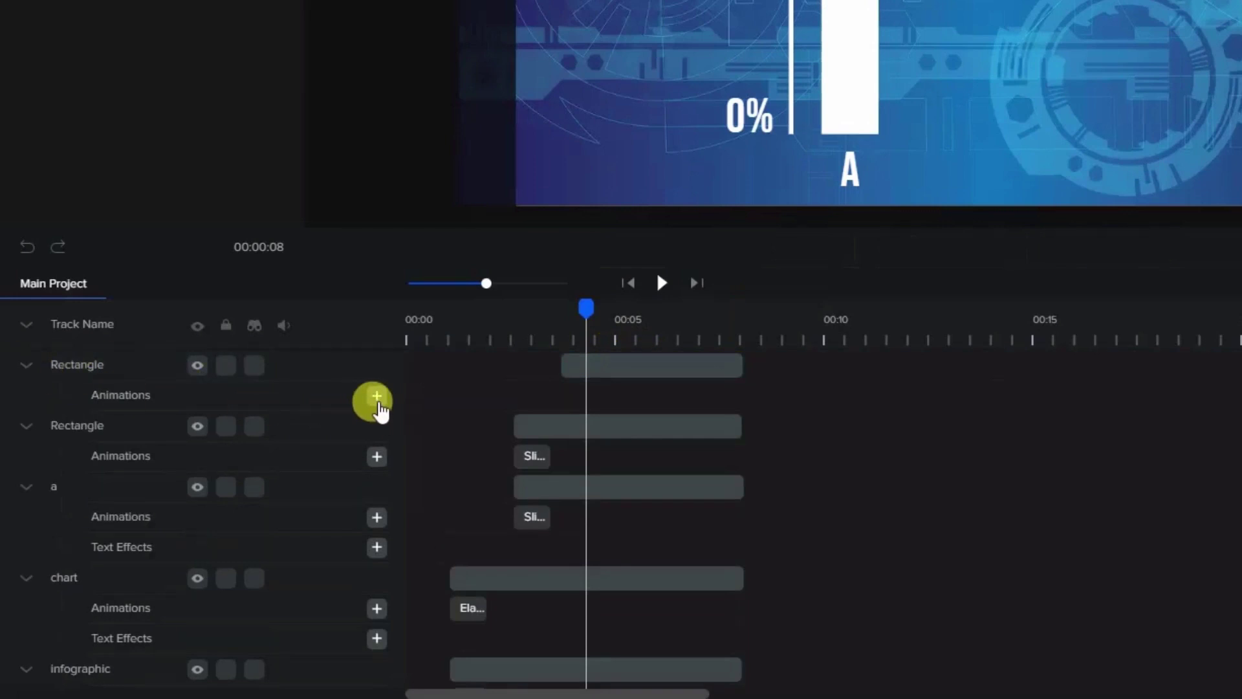
{"action": "left_click", "coordinate": [376, 397]}
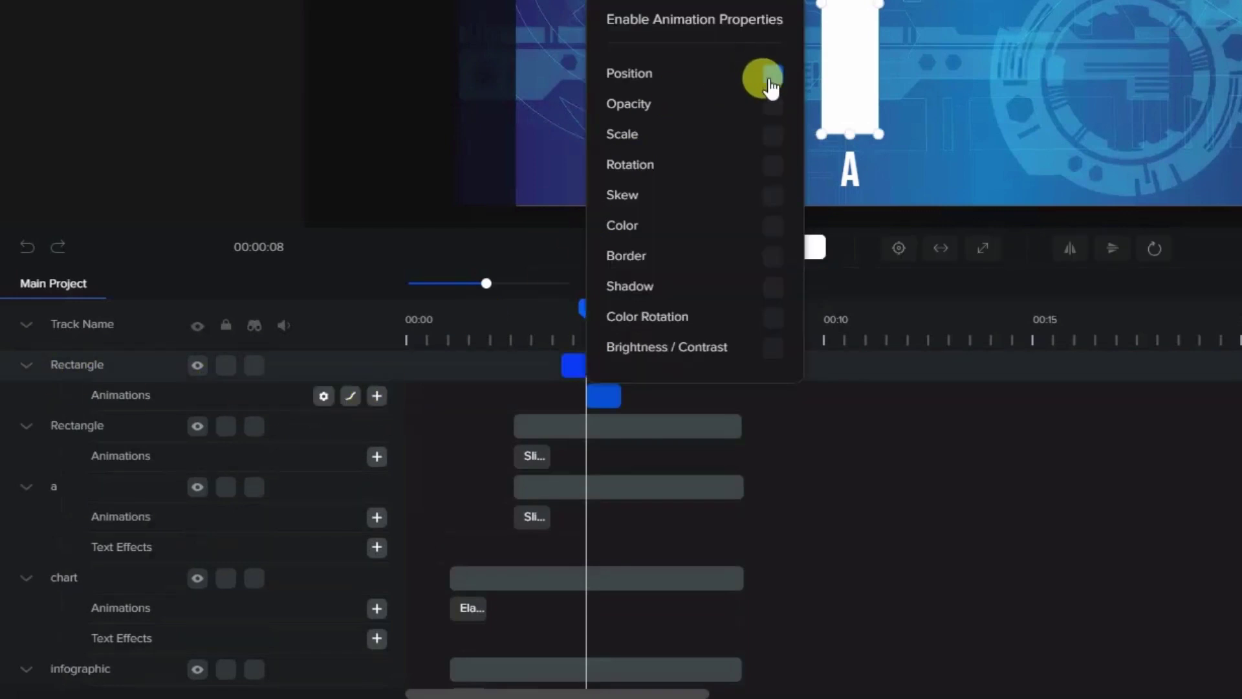
{"action": "left_click", "coordinate": [771, 138]}
{"action": "left_click", "coordinate": [854, 150]}
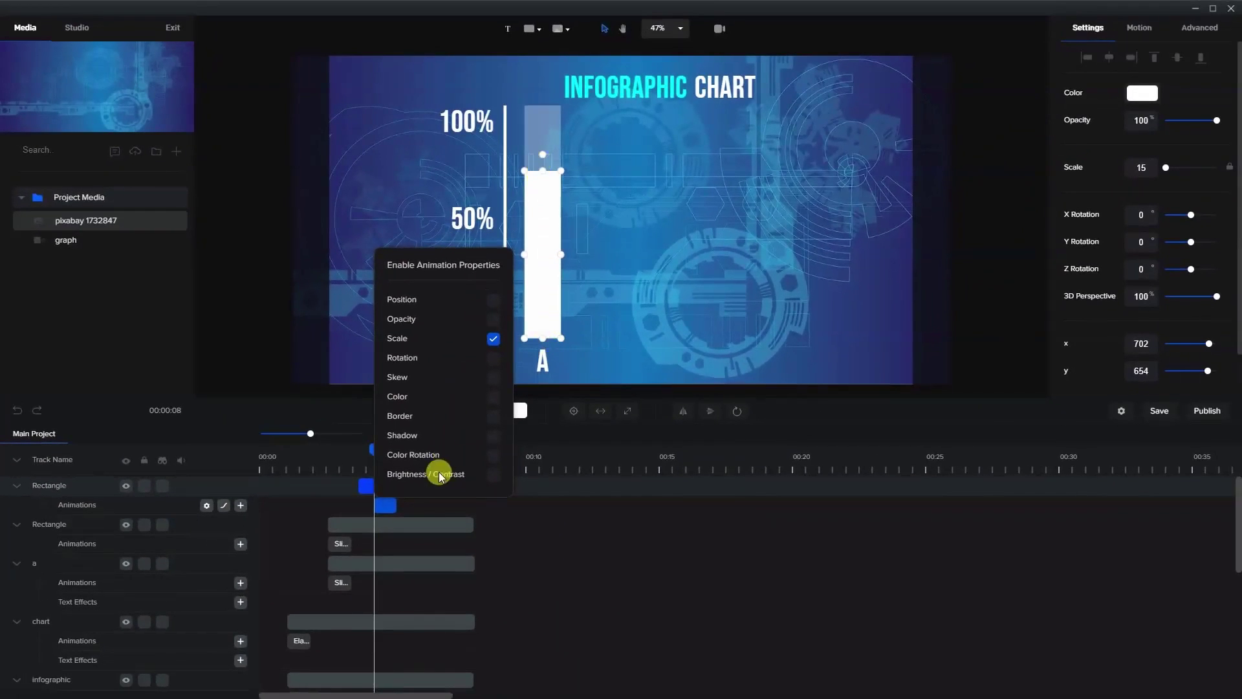
{"action": "left_click", "coordinate": [386, 486]}
Unlock the solid white bar's scale proportions and set Scale Y to 0 just before its animation starts.
{"action": "mouse_move", "coordinate": [376, 445]}
{"action": "left_mouse_down"}
{"action": "mouse_move", "coordinate": [408, 446]}
{"action": "mouse_move", "coordinate": [368, 453]}
{"action": "left_mouse_up"}
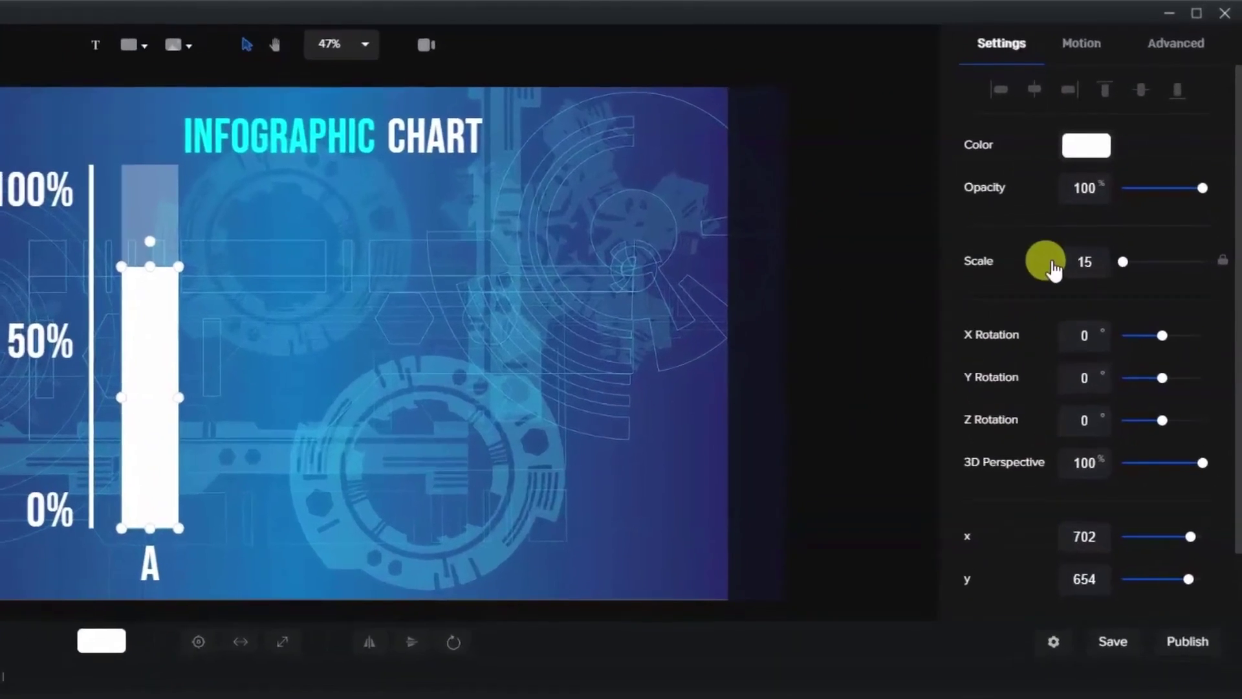
{"action": "left_click", "coordinate": [1223, 264]}
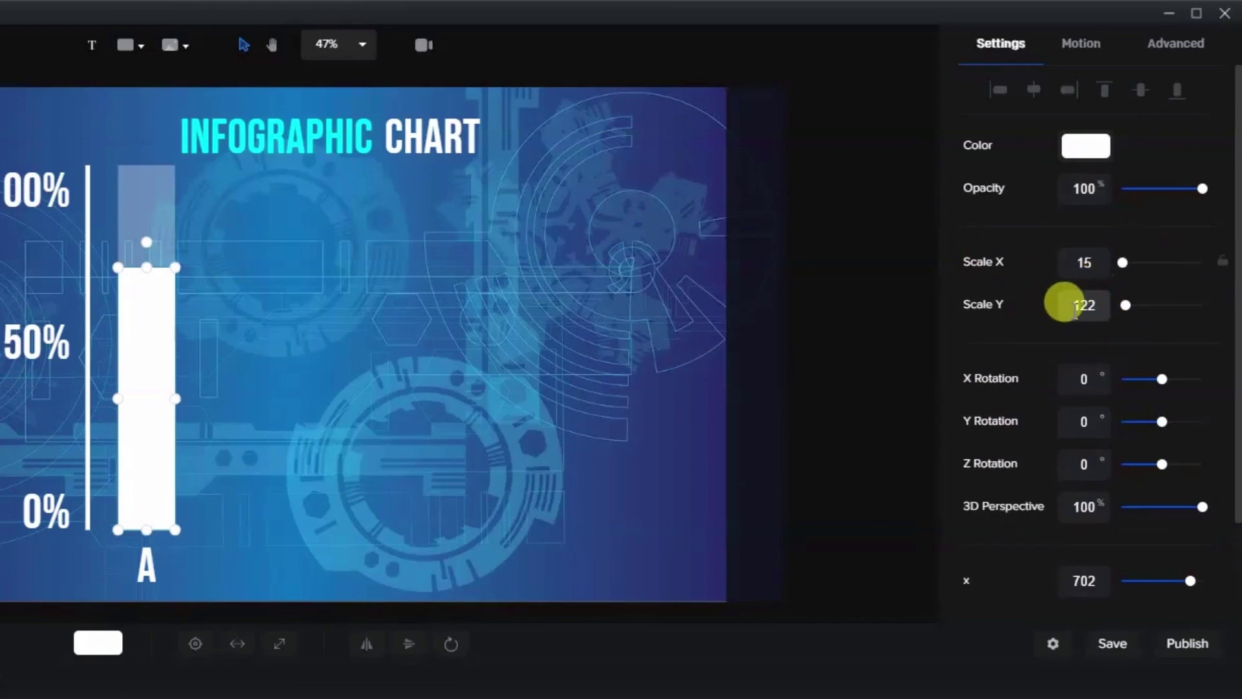
{"action": "left_click_drag", "start_coordinate": [1075, 312], "coordinate": [1114, 319]}
{"action": "type", "text": "0"}
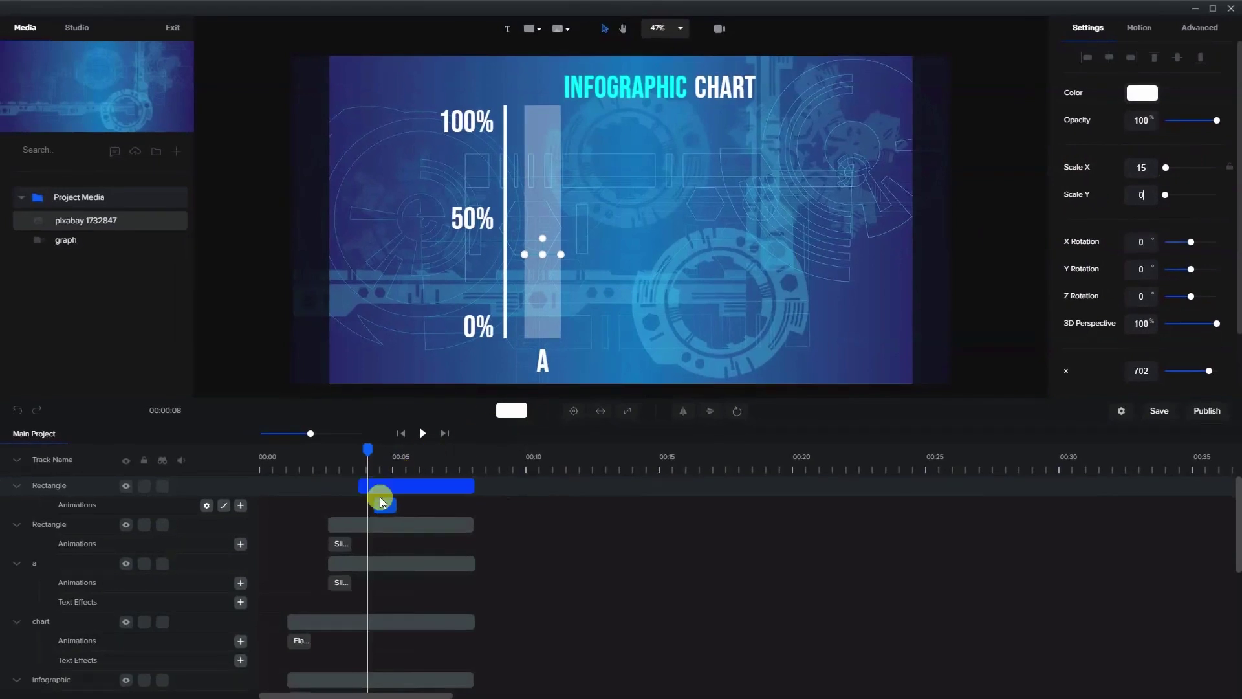
Delete the white bar's custom animation and add a new one slightly earlier, near the start of its clip.
{"action": "left_click", "coordinate": [381, 502]}
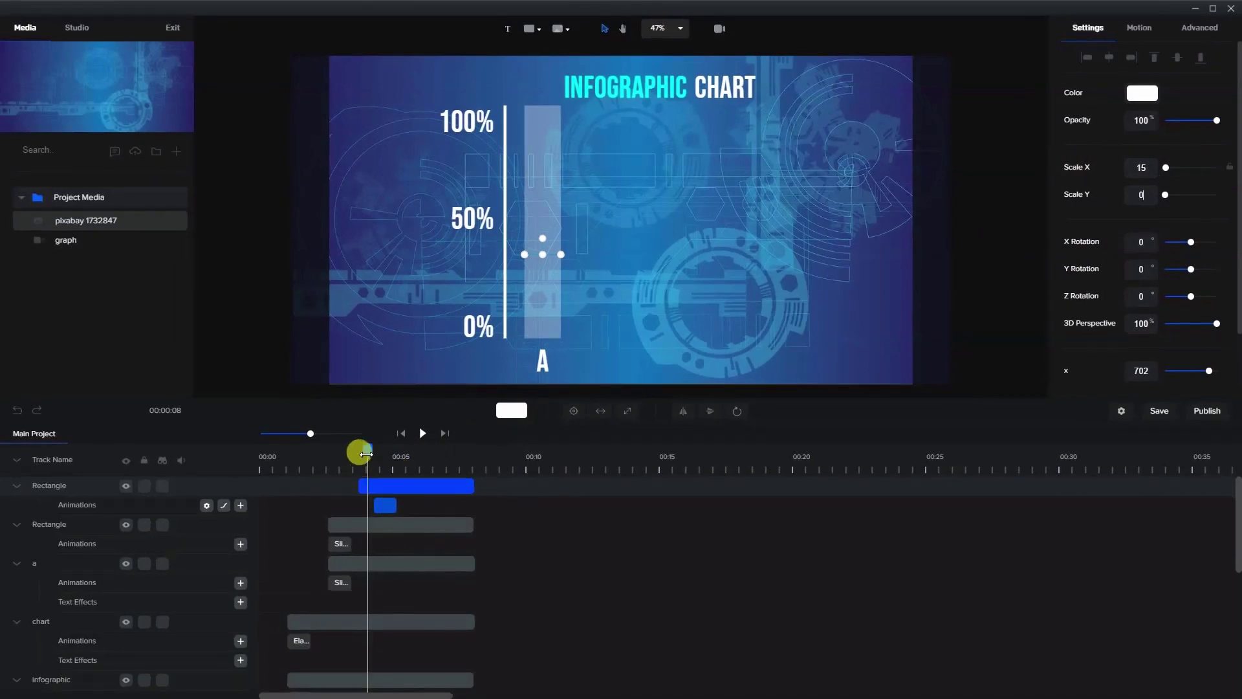
{"action": "mouse_move", "coordinate": [366, 454]}
{"action": "left_mouse_down"}
{"action": "mouse_move", "coordinate": [313, 457]}
{"action": "mouse_move", "coordinate": [399, 473]}
{"action": "mouse_move", "coordinate": [367, 472]}
{"action": "mouse_move", "coordinate": [400, 483]}
{"action": "mouse_move", "coordinate": [365, 479]}
{"action": "left_mouse_up"}
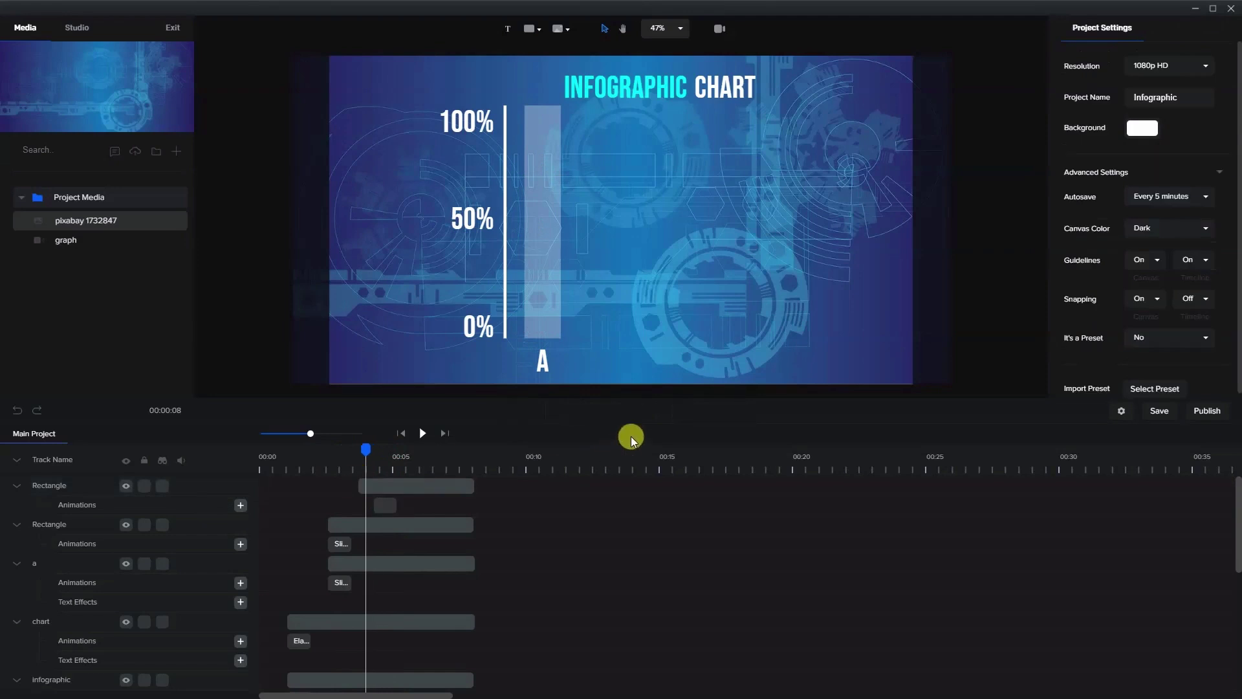
{"action": "left_click", "coordinate": [387, 506]}
{"action": "right_click", "coordinate": [383, 502]}
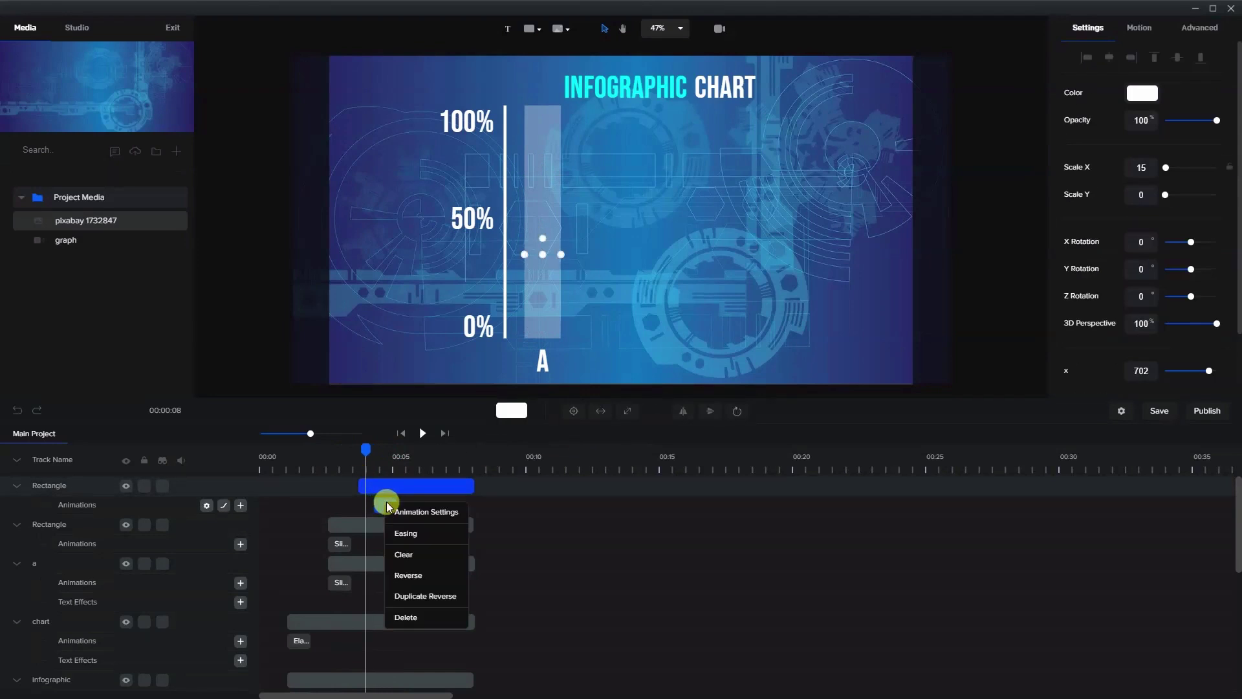
{"action": "left_click", "coordinate": [406, 616]}
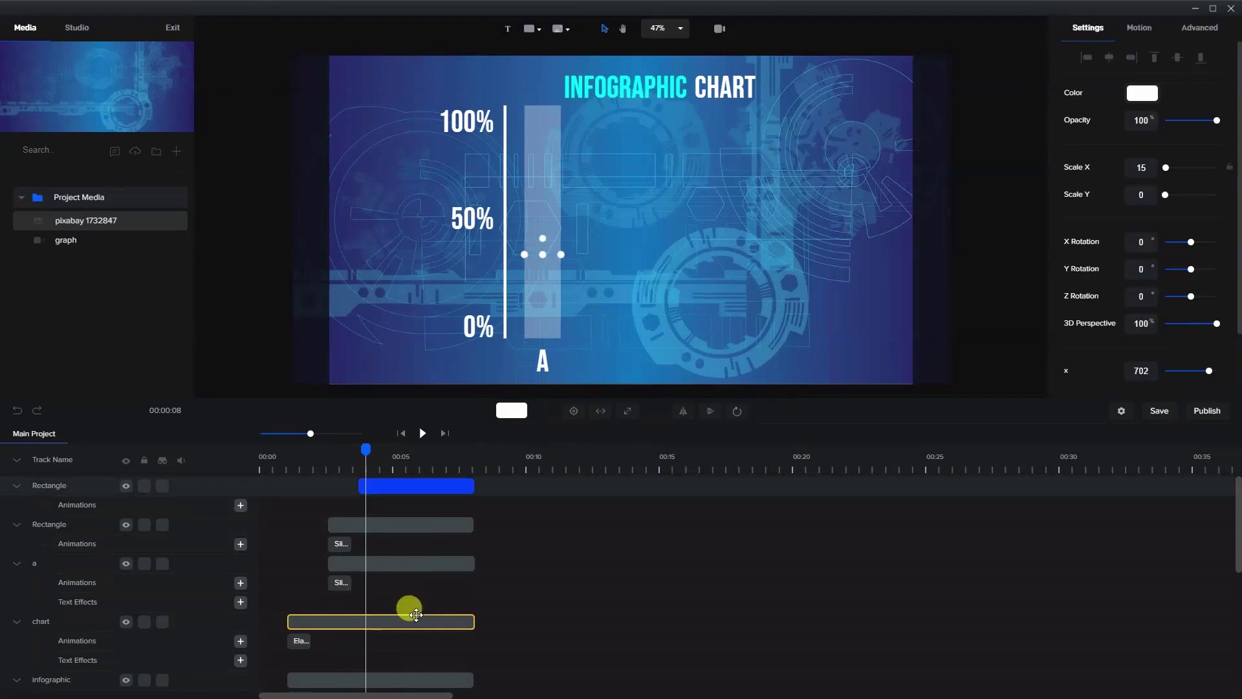
{"action": "left_click", "coordinate": [240, 506]}
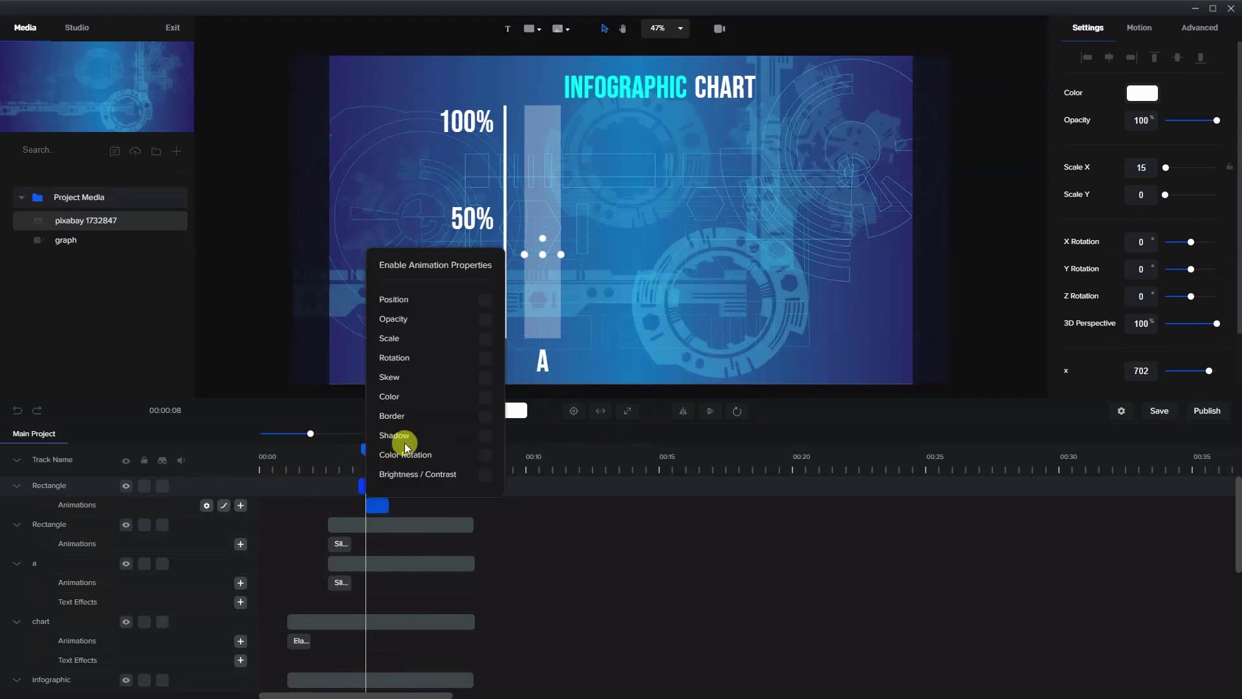
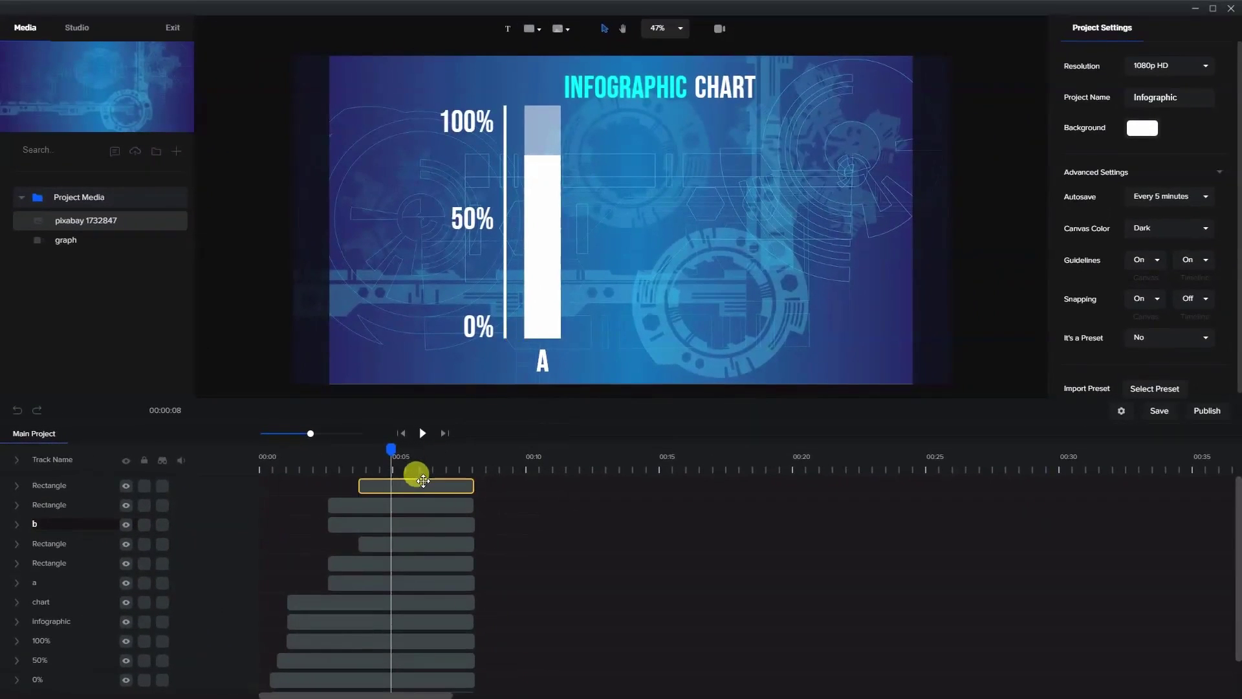
Select the duplicated two rectangles and label together and shift them right of bar A, leaving a small gap between the bars.
{"action": "left_click", "coordinate": [652, 364]}
{"action": "left_click", "coordinate": [425, 508], "text": "ctrl"}
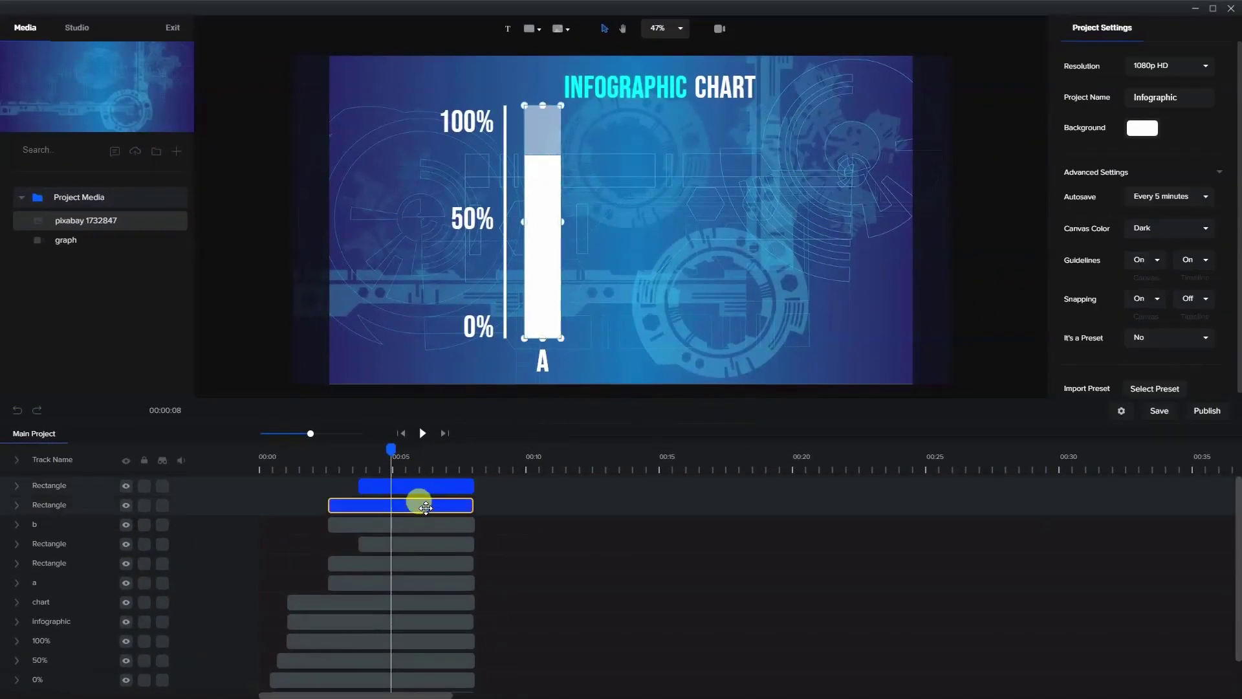
{"action": "left_click", "coordinate": [421, 522], "text": "ctrl"}
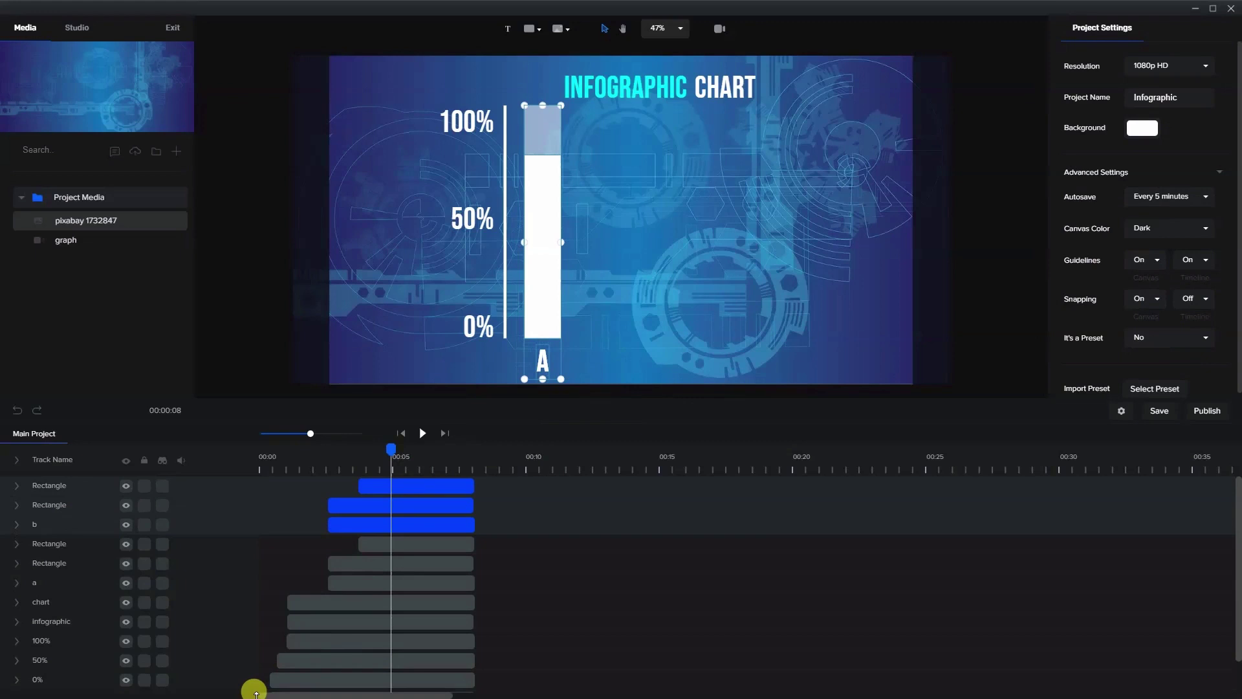
{"action": "key", "text": "Right"}
{"action": "key", "text": "Right"}
{"action": "key", "text": "Right"}
{"action": "key", "text": "Right"}
{"action": "key", "text": "Right"}
{"action": "key", "text": "Right"}
{"action": "key", "text": "Right"}
{"action": "key", "text": "Right"}
{"action": "key", "text": "Right"}
{"action": "key", "text": "Right"}
{"action": "key", "text": "Right"}
{"action": "key", "text": "Right"}
{"action": "key", "text": "Right"}
{"action": "key", "text": "Right"}
{"action": "key", "text": "Right"}
{"action": "key", "text": "Right"}
{"action": "key", "text": "Right"}
{"action": "key", "text": "Right"}
{"action": "key", "text": "Right"}
{"action": "key", "text": "Right"}
{"action": "key", "text": "Right"}
{"action": "key", "text": "Right"}
{"action": "key", "text": "Right"}
{"action": "key", "text": "Right"}
{"action": "key", "text": "Right"}
{"action": "key", "text": "Right"}
{"action": "key", "text": "Right"}
{"action": "key", "text": "Right"}
{"action": "key", "text": "Right"}
{"action": "key", "text": "Right"}
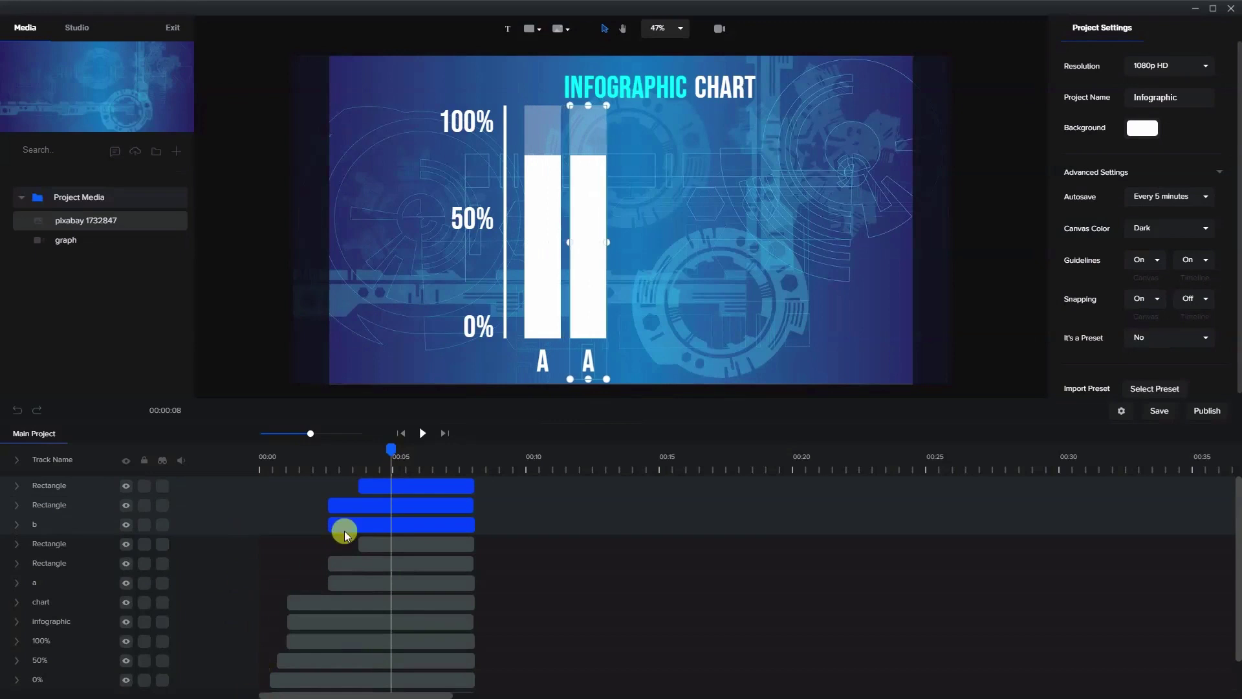
{"action": "key", "text": "Right"}
{"action": "key", "text": "Right"}
{"action": "key", "text": "Right"}
{"action": "key", "text": "Right"}
{"action": "key", "text": "Right"}
{"action": "key", "text": "Right"}
{"action": "key", "text": "Right"}
{"action": "key", "text": "Right"}
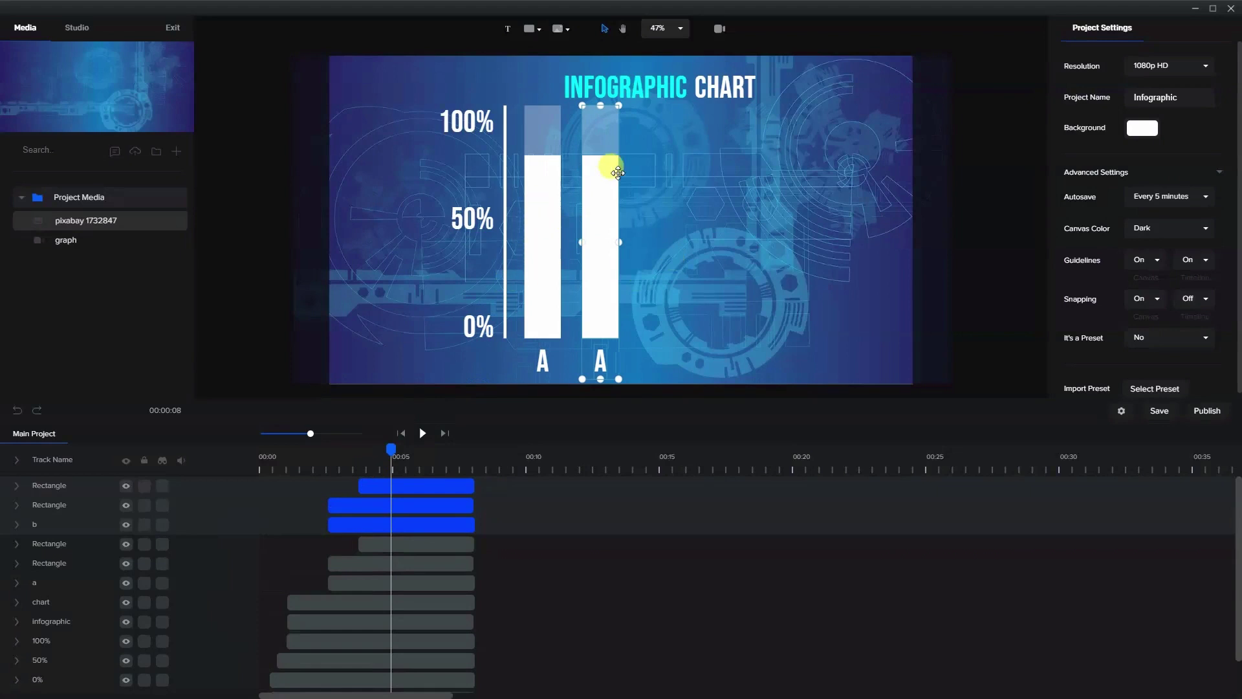
{"action": "left_click", "coordinate": [664, 302]}
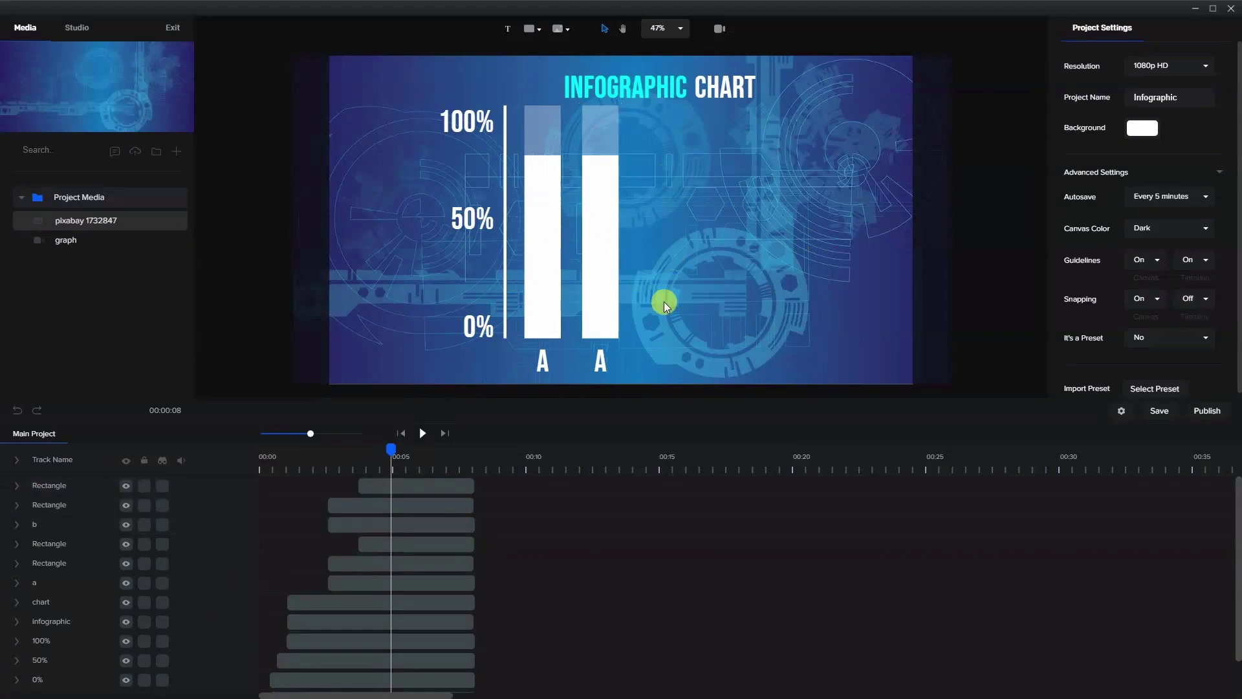
Change the second bar's label to B and shorten its solid white rectangle to a Scale Y of about 60.
{"action": "left_click", "coordinate": [605, 359]}
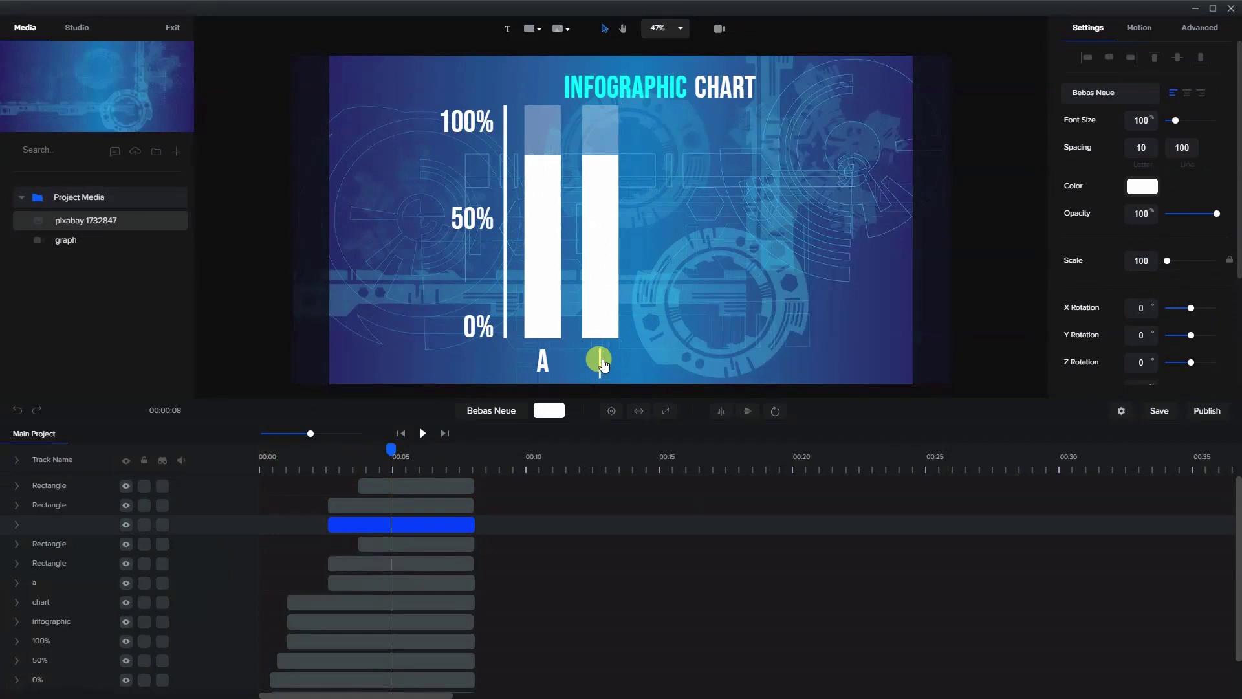
{"action": "left_click", "coordinate": [647, 222]}
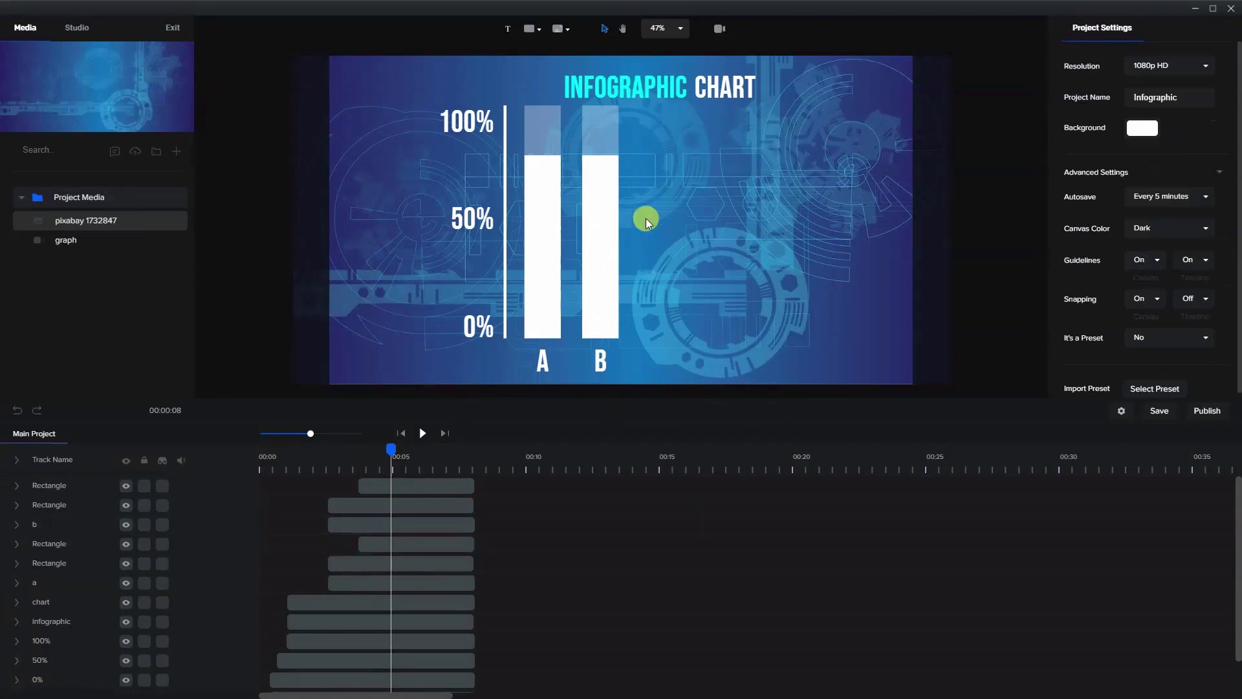
{"action": "left_click", "coordinate": [608, 192]}
{"action": "left_click_drag", "start_coordinate": [600, 150], "coordinate": [632, 253]}
{"action": "left_click", "coordinate": [632, 252]}
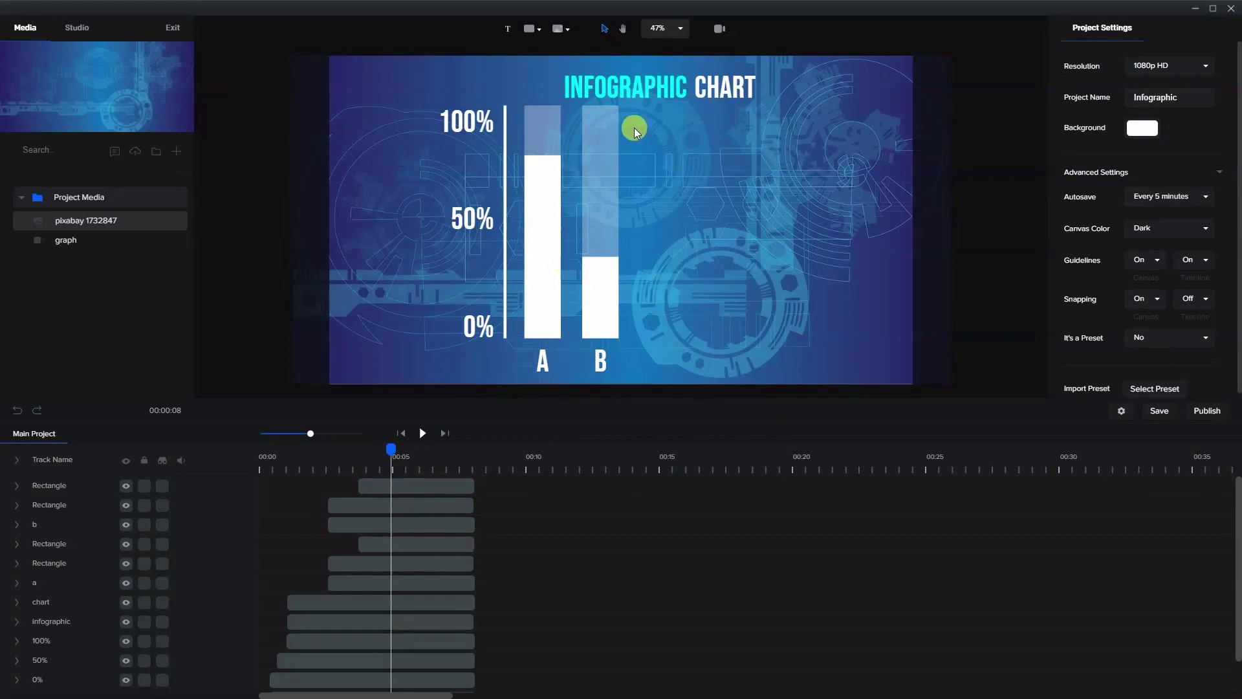
Duplicate bar B's solid rectangle, 30% opacity rectangle and label together.
{"action": "left_click", "coordinate": [410, 521]}
{"action": "left_click", "coordinate": [408, 506], "text": "shift"}
{"action": "left_click", "coordinate": [417, 491], "text": "shift"}
{"action": "right_click", "coordinate": [424, 501]}
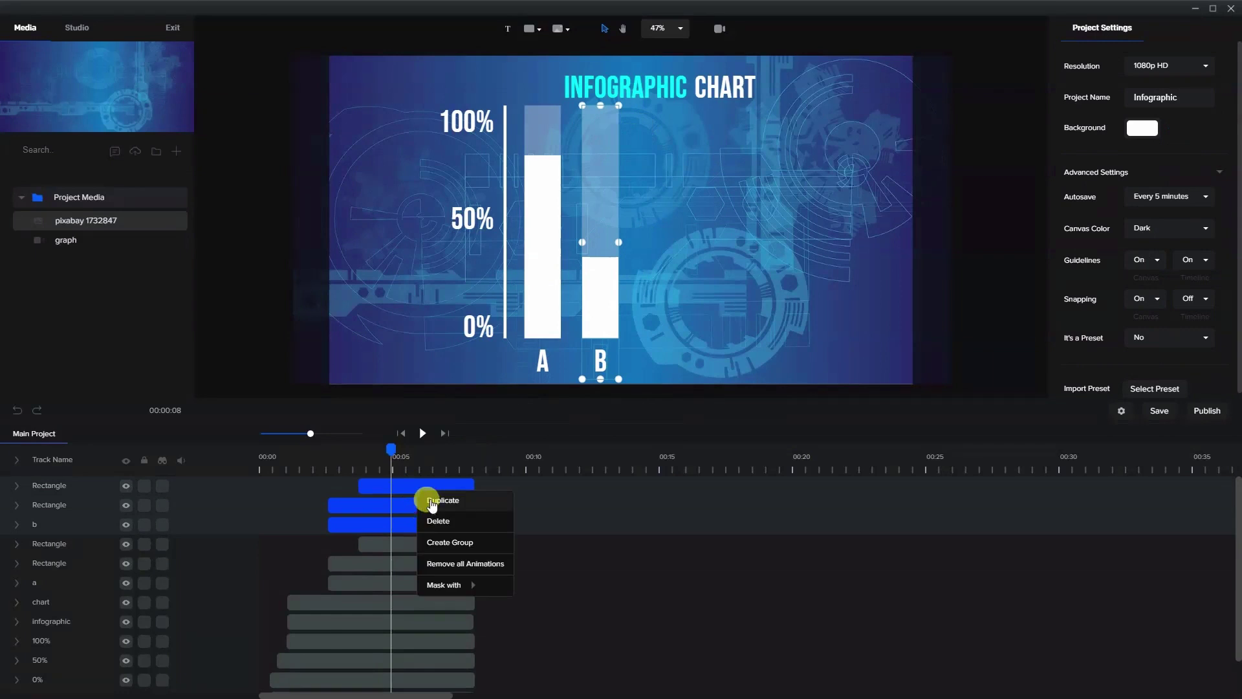
{"action": "left_click", "coordinate": [432, 502]}
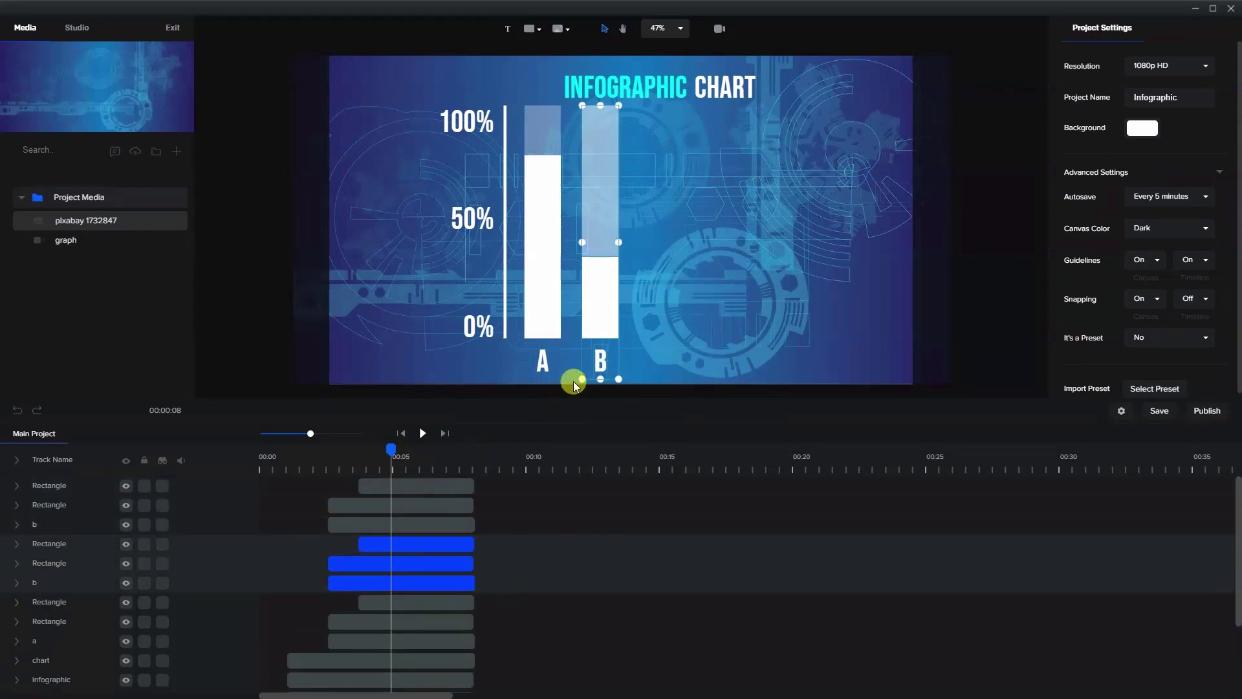
Select the duplicated two rectangles and label of bar B together and shift them right of bar B, leaving a small gap.
{"action": "left_click", "coordinate": [429, 521]}
{"action": "left_click", "coordinate": [450, 484]}
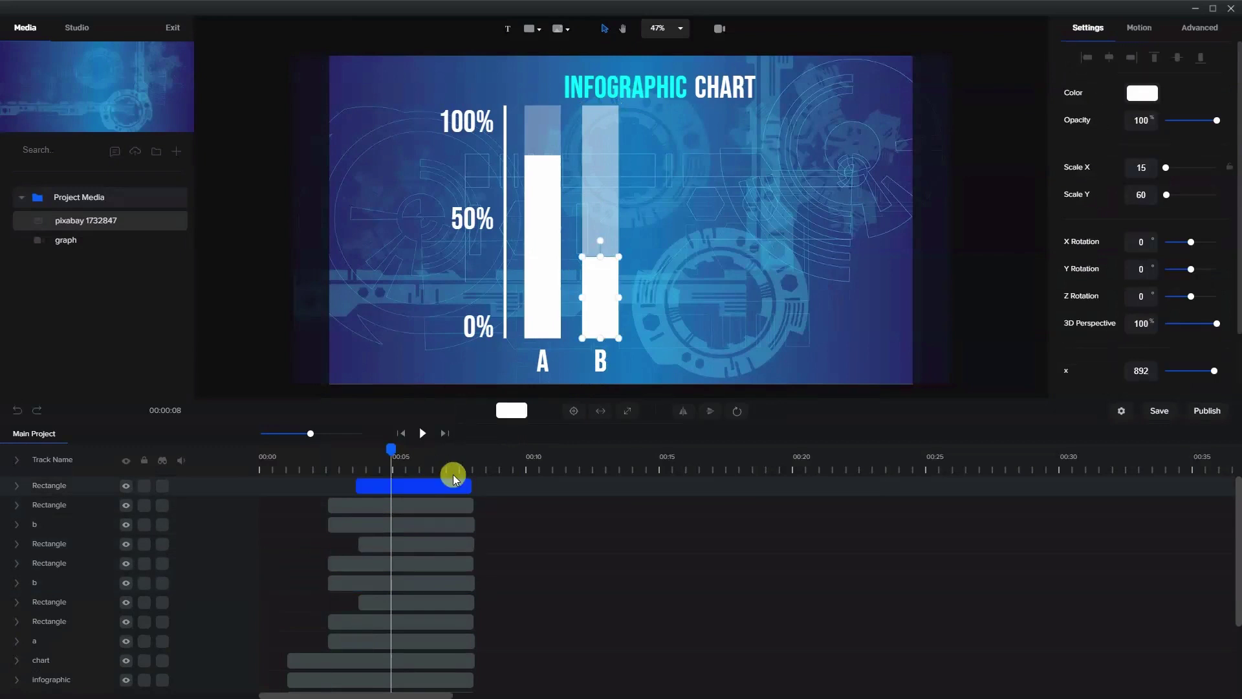
{"action": "left_click", "coordinate": [401, 506], "text": "shift"}
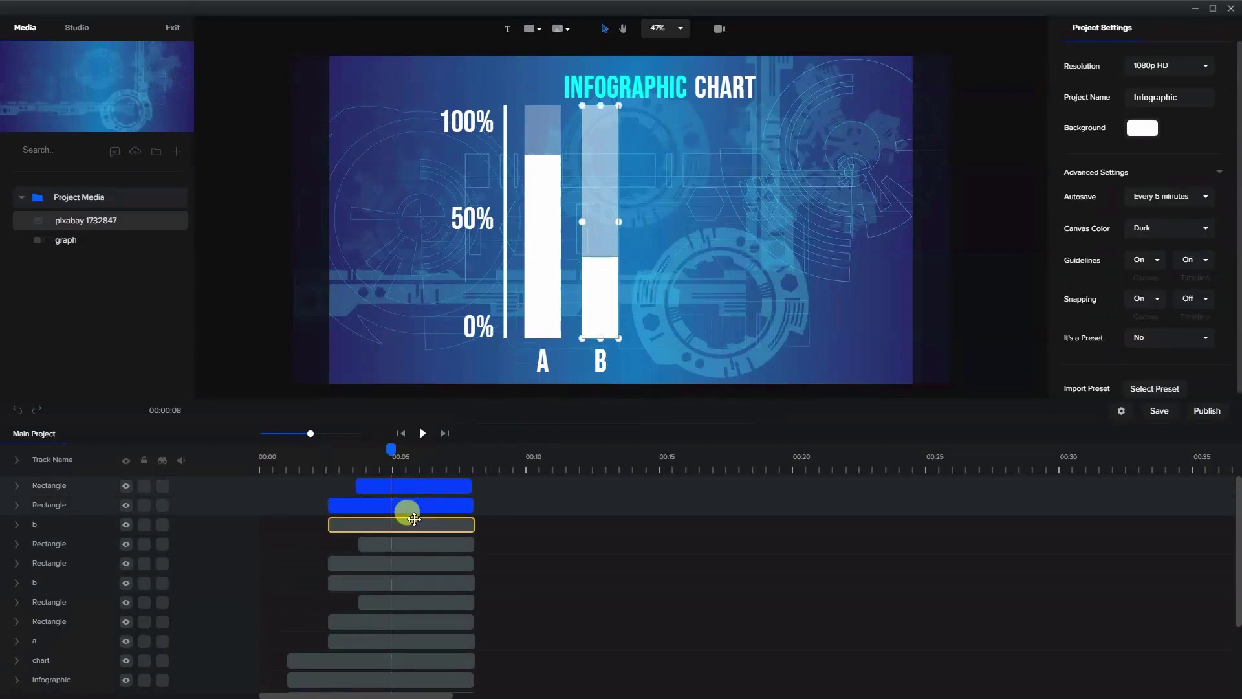
{"action": "left_click", "coordinate": [404, 522], "text": "shift"}
{"action": "key", "text": "Right"}
{"action": "key", "text": "Right"}
{"action": "key", "text": "Right"}
{"action": "key", "text": "Right"}
{"action": "key", "text": "Right"}
{"action": "key", "text": "Right"}
{"action": "key", "text": "Right"}
{"action": "key", "text": "Right"}
{"action": "key", "text": "Right"}
{"action": "key", "text": "Right"}
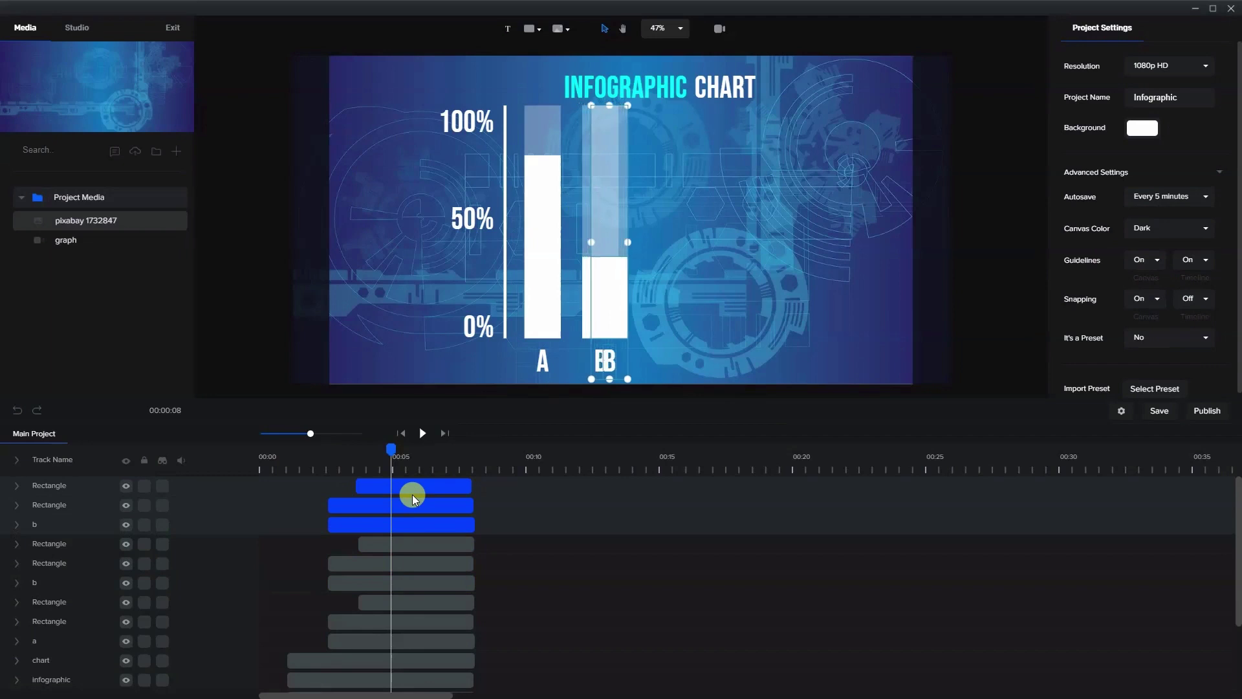
{"action": "key", "text": "Right"}
{"action": "key", "text": "Right"}
{"action": "key", "text": "Right"}
{"action": "key", "text": "Right"}
{"action": "key", "text": "Right"}
{"action": "key", "text": "Right"}
{"action": "key", "text": "Right"}
{"action": "key", "text": "Right"}
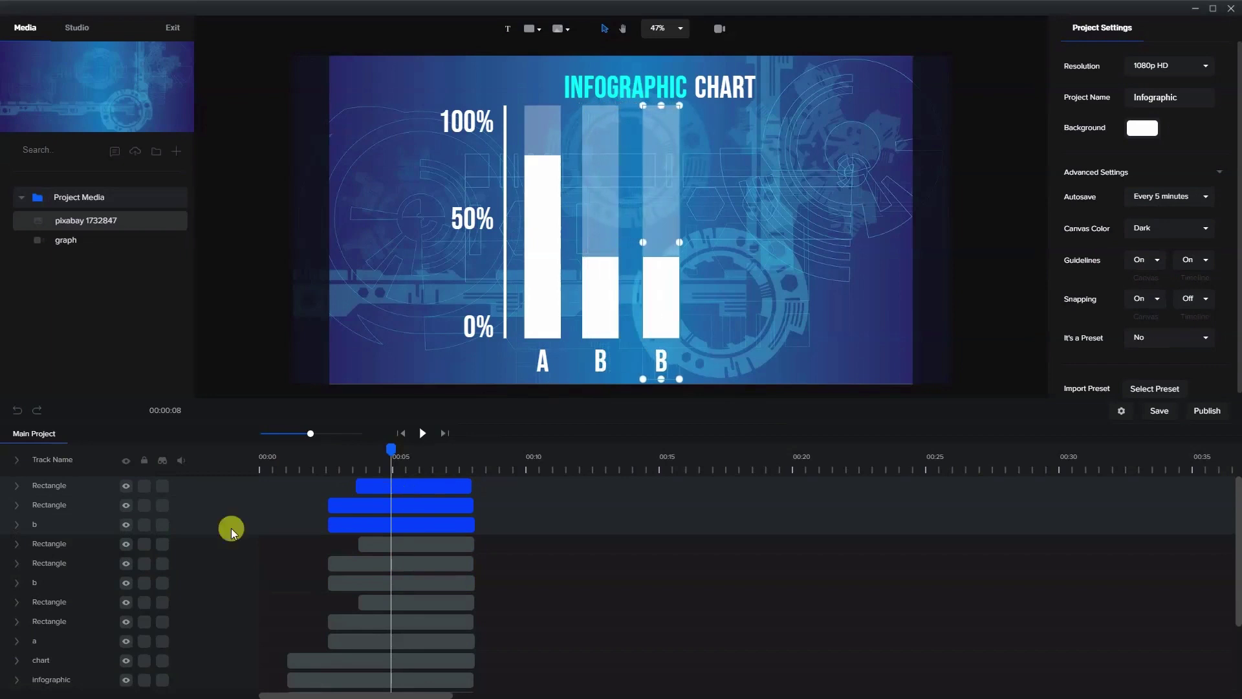
Rename the third bar's label track to C and change its label text on the canvas to C.
{"action": "double_click", "coordinate": [33, 522]}
{"action": "type", "text": "c"}
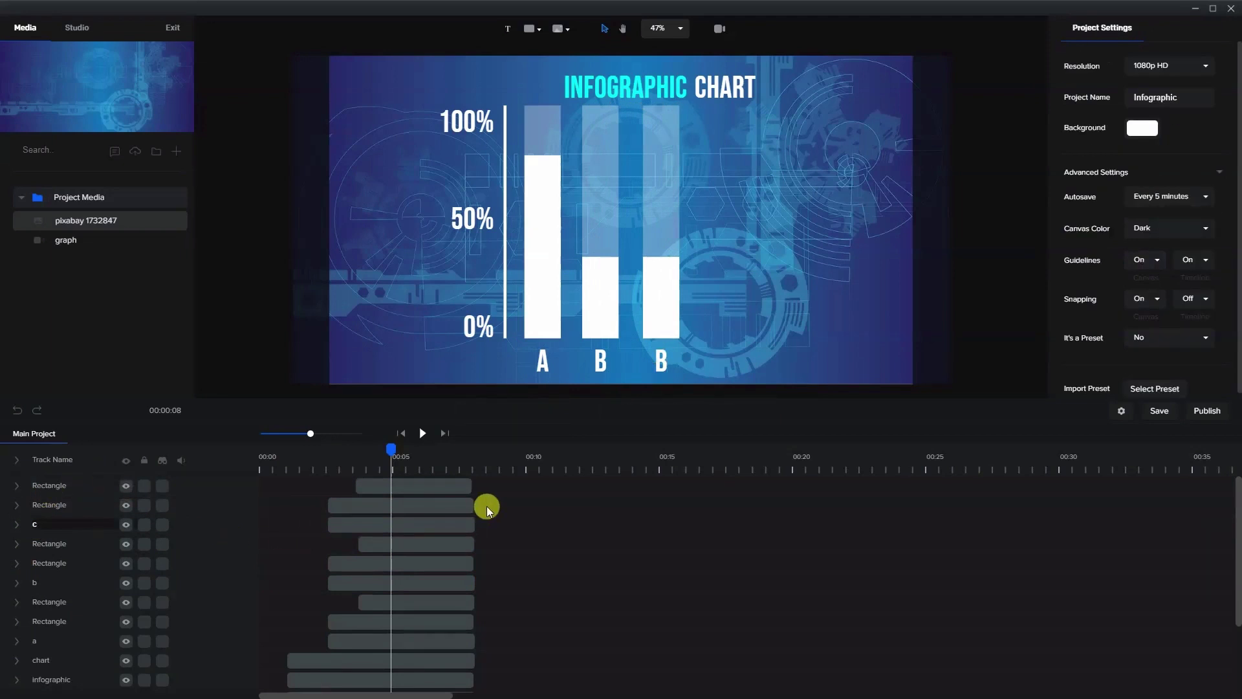
{"action": "left_click", "coordinate": [664, 369]}
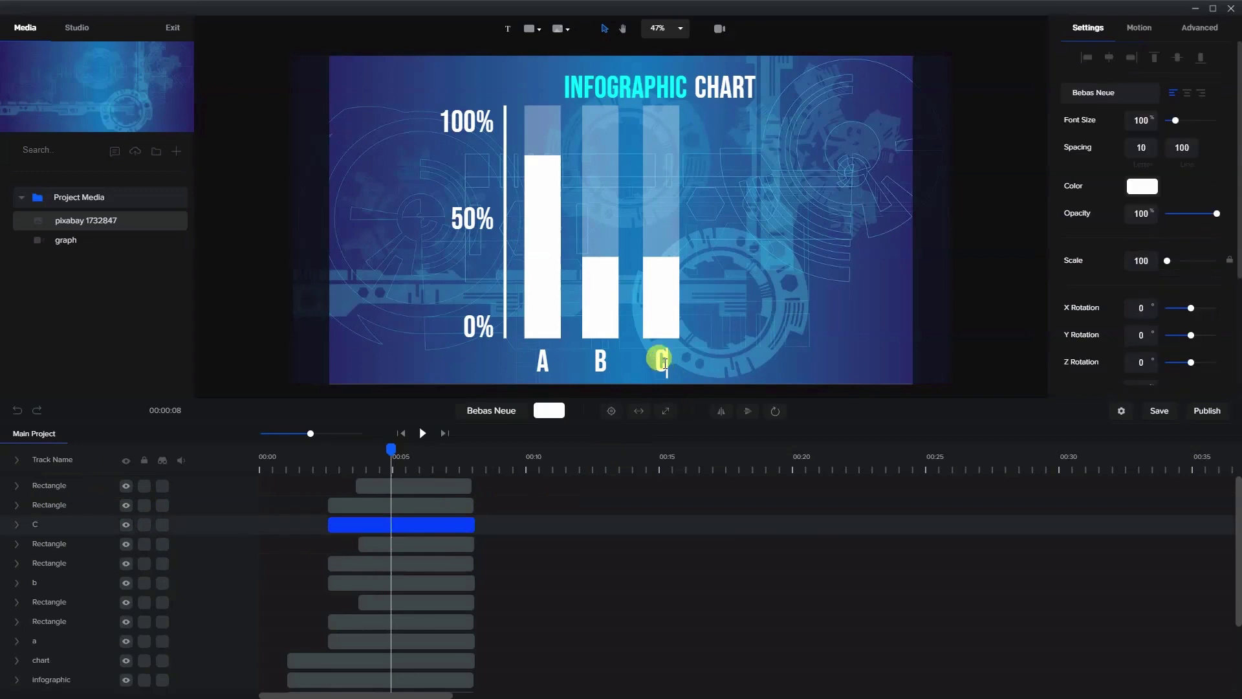
{"action": "left_click", "coordinate": [741, 259]}
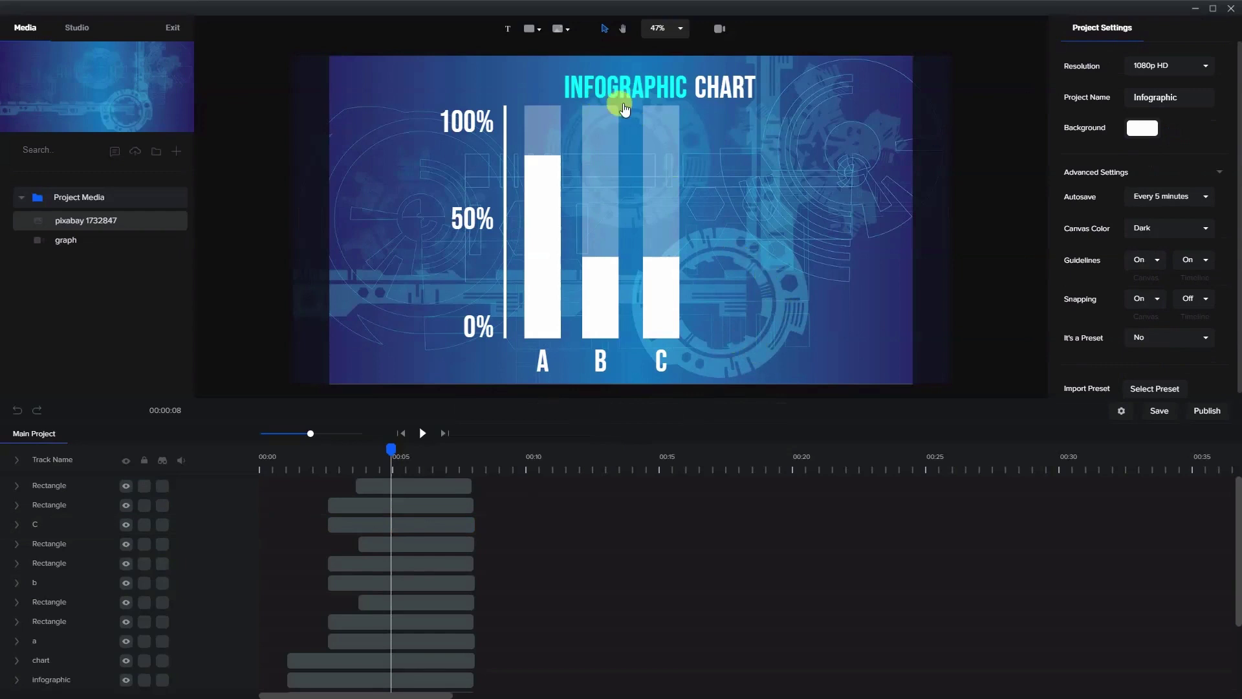
Recolor the C label by sampling the cyan of the word INFOGRAPHIC in the title.
{"action": "left_click", "coordinate": [658, 363]}
{"action": "left_click", "coordinate": [1138, 192]}
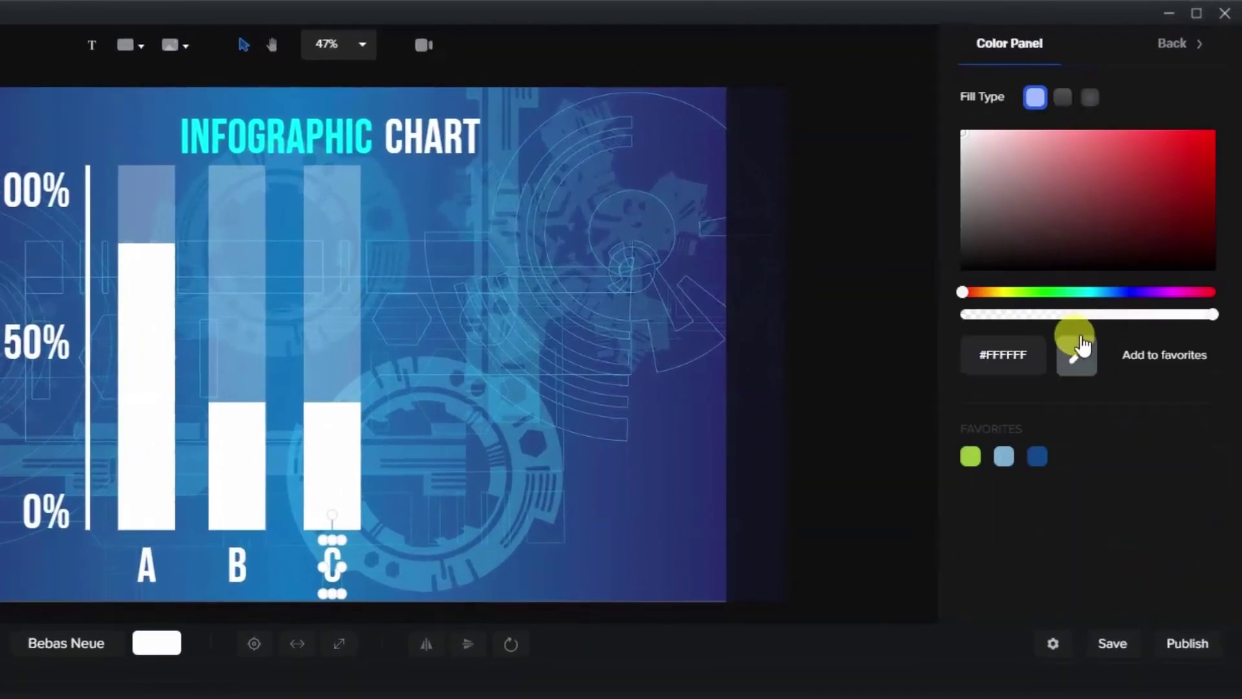
{"action": "left_click", "coordinate": [1079, 348]}
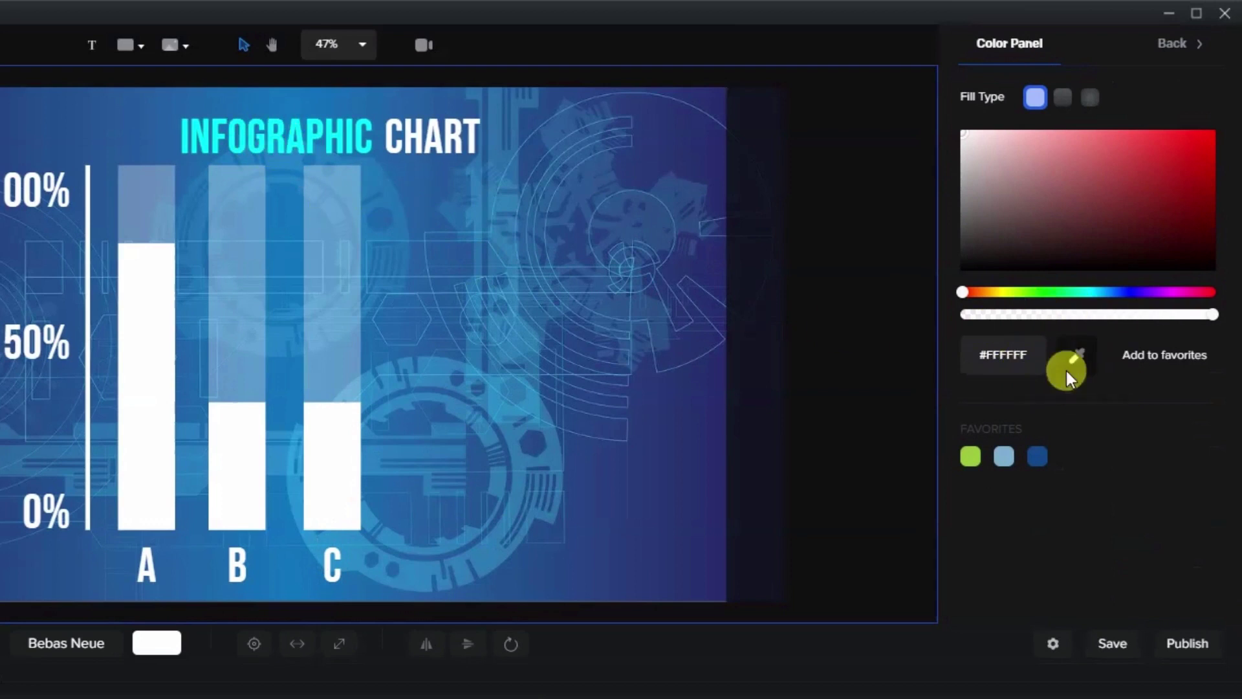
{"action": "left_click", "coordinate": [351, 157]}
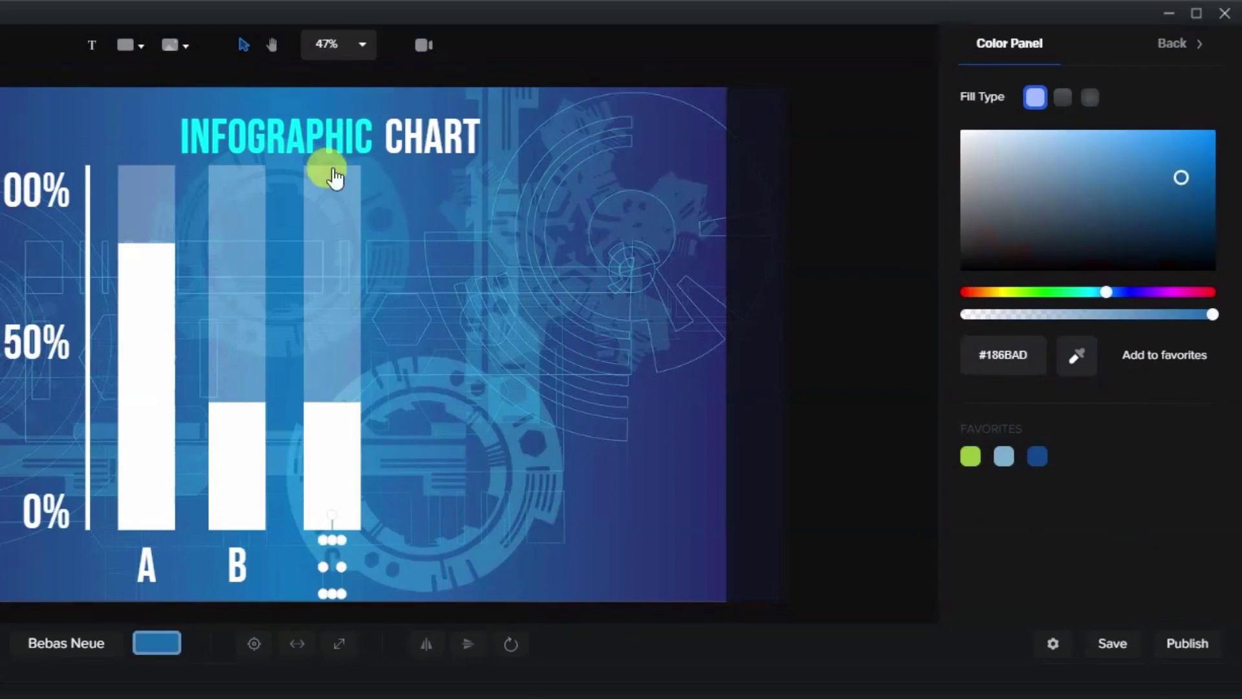
{"action": "left_click", "coordinate": [1075, 367]}
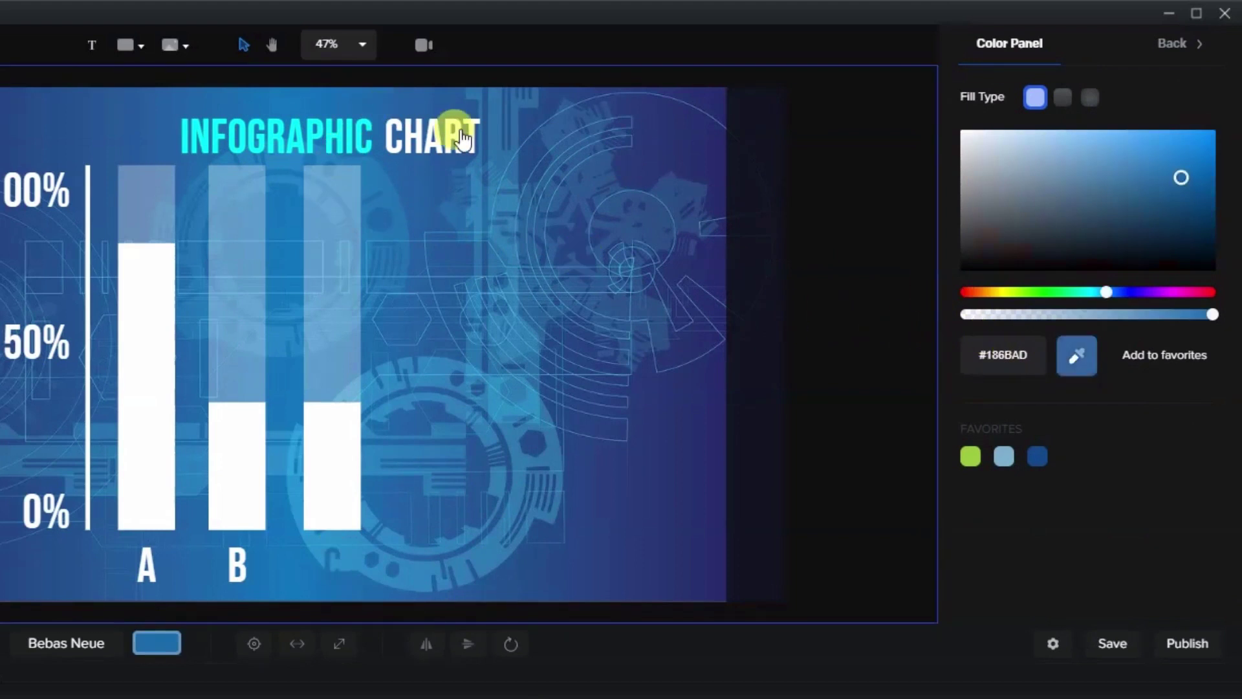
{"action": "left_click", "coordinate": [354, 145]}
{"action": "left_click", "coordinate": [433, 336]}
Recolor bar C's solid white rectangle with the cyan sampled from the C label.
{"action": "left_click", "coordinate": [346, 465]}
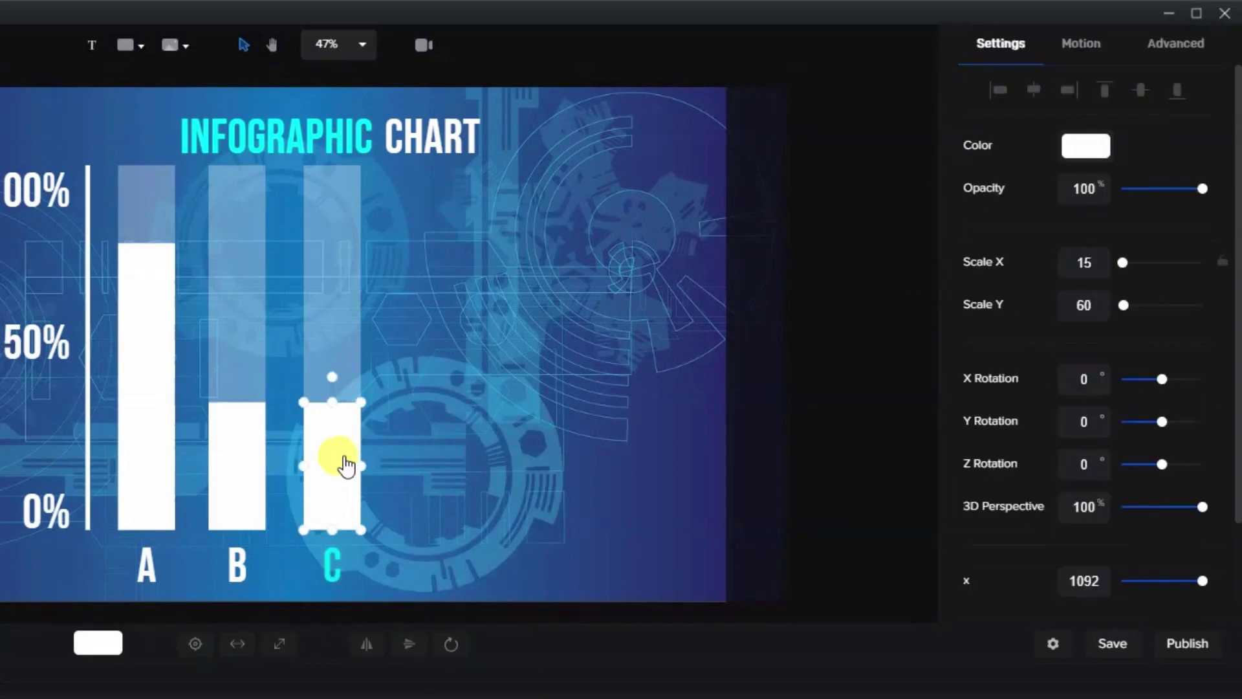
{"action": "left_click", "coordinate": [1077, 145]}
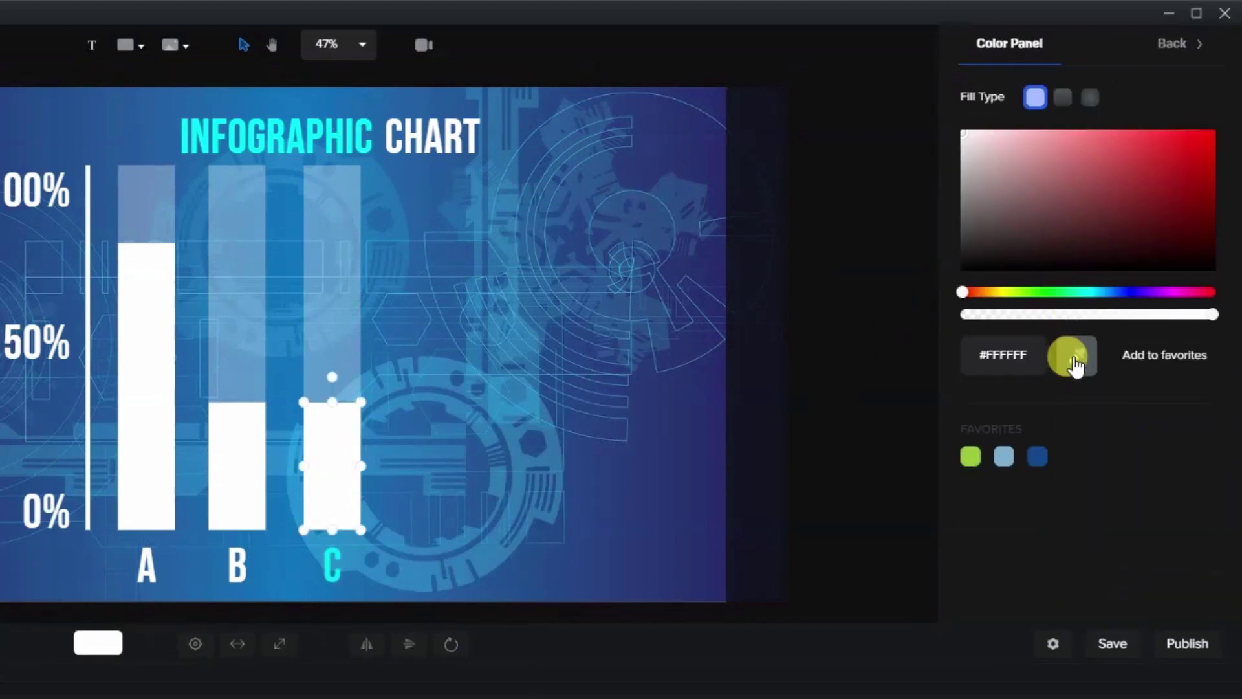
{"action": "left_click", "coordinate": [330, 579]}
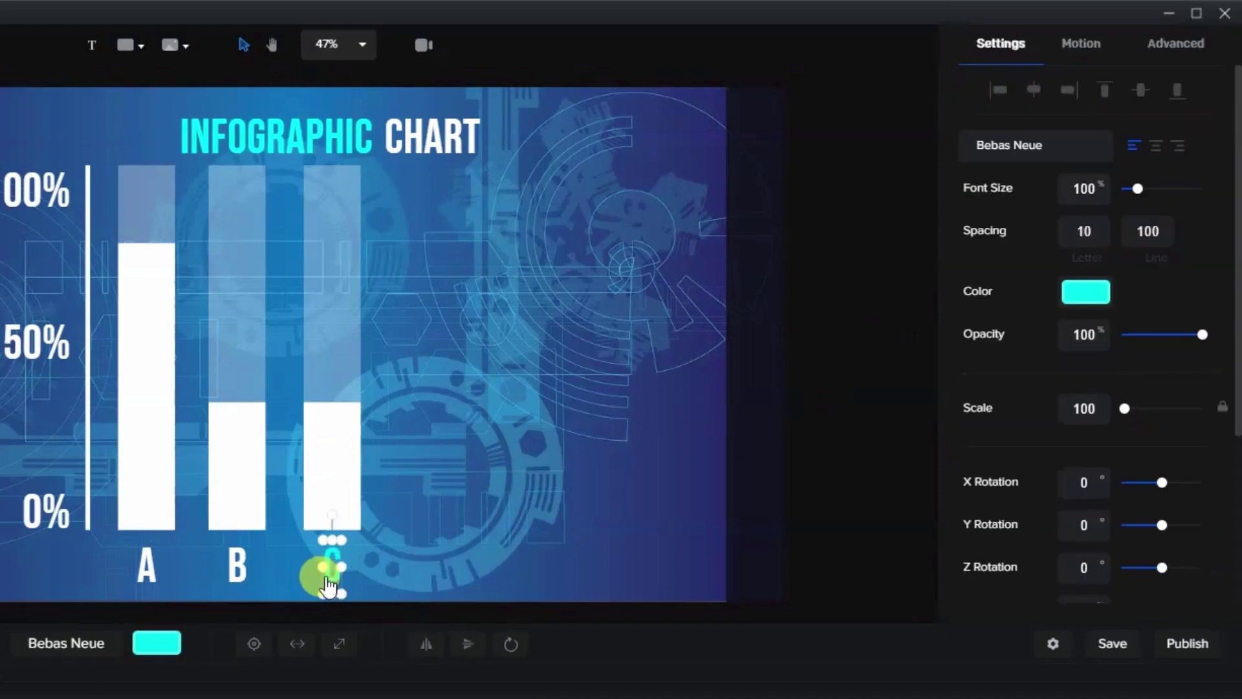
{"action": "left_click", "coordinate": [320, 471]}
{"action": "left_click", "coordinate": [1070, 147]}
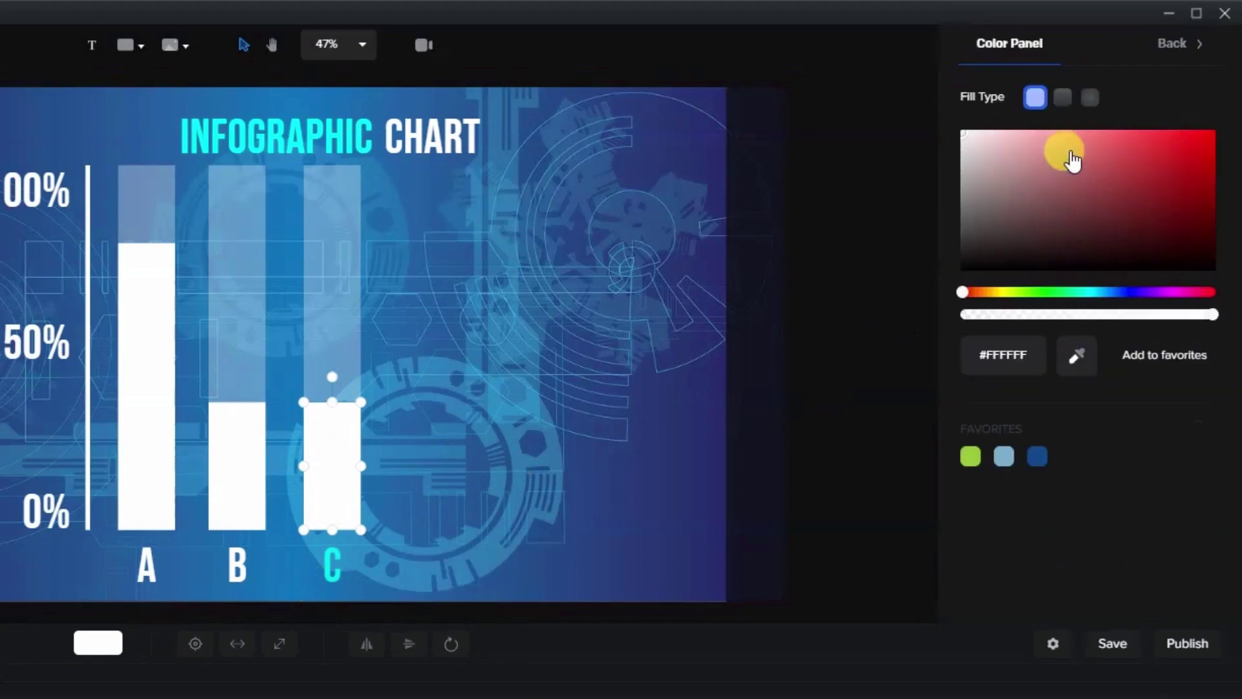
{"action": "left_click", "coordinate": [1078, 363]}
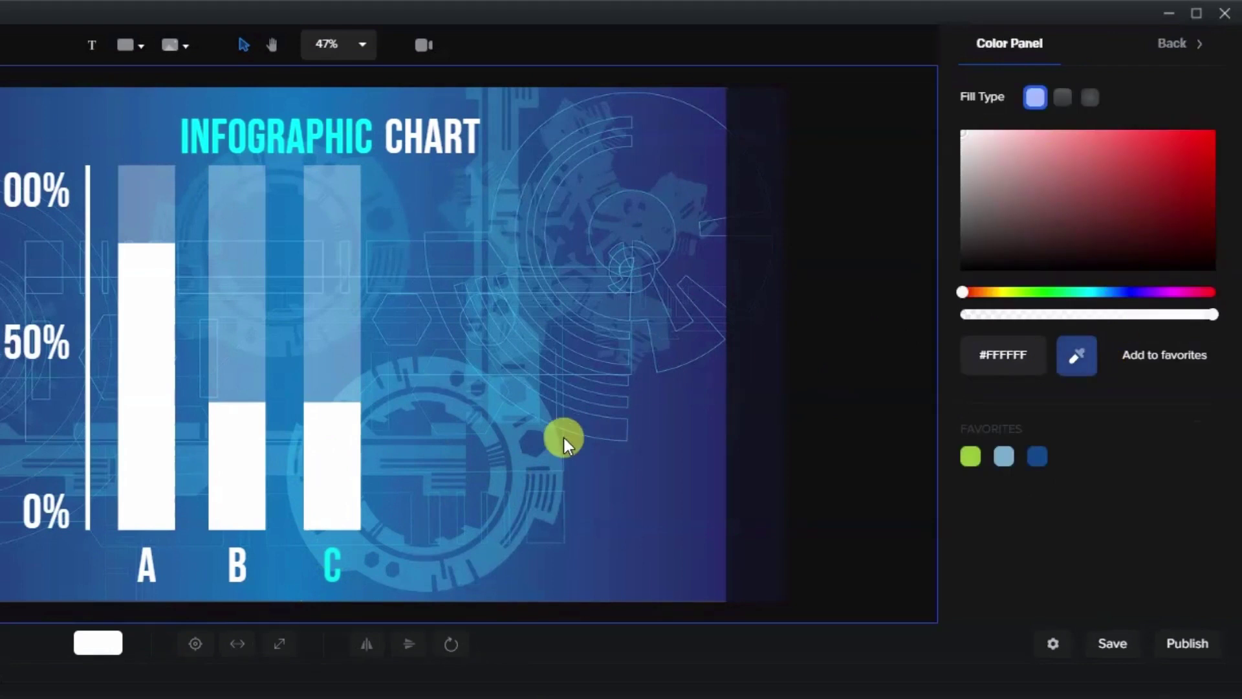
{"action": "left_click", "coordinate": [328, 572]}
{"action": "left_click", "coordinate": [413, 452]}
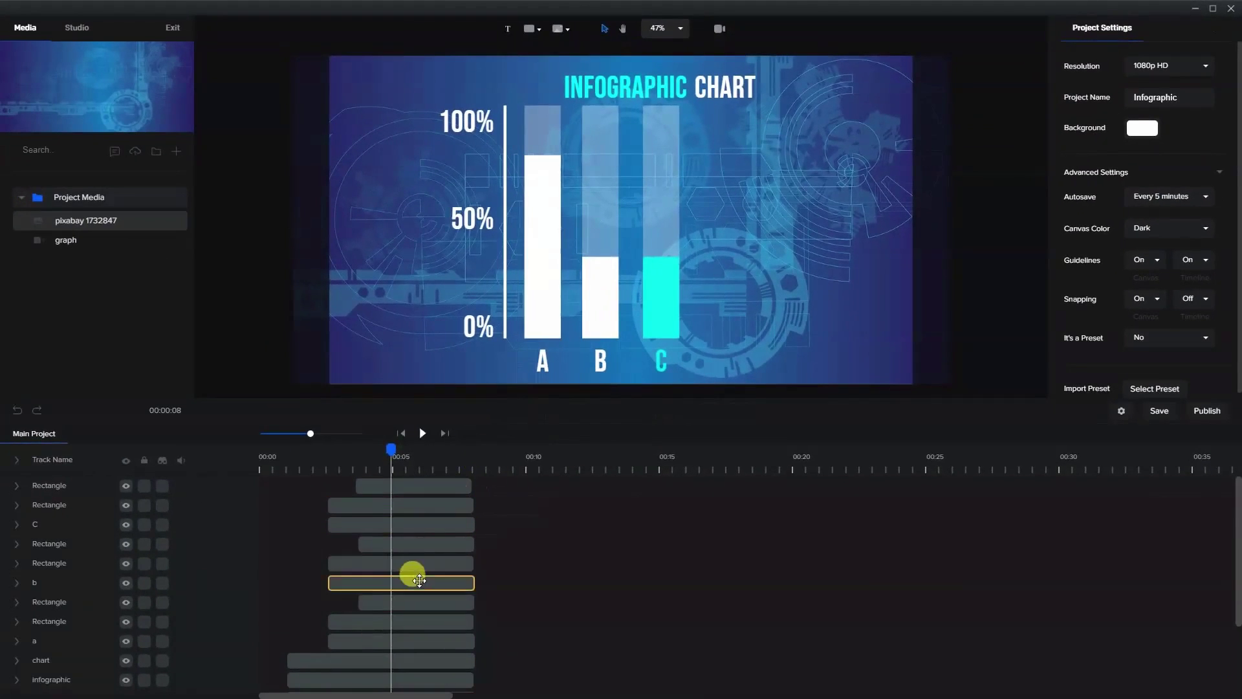
Duplicate bar C's label, translucent rectangle and solid rectangle together, and rename the copied label's track to D.
{"action": "left_click", "coordinate": [414, 527]}
{"action": "left_click", "coordinate": [402, 505], "text": "shift"}
{"action": "left_click", "coordinate": [402, 485], "text": "shift"}
{"action": "right_click", "coordinate": [417, 490]}
{"action": "left_click", "coordinate": [429, 501]}
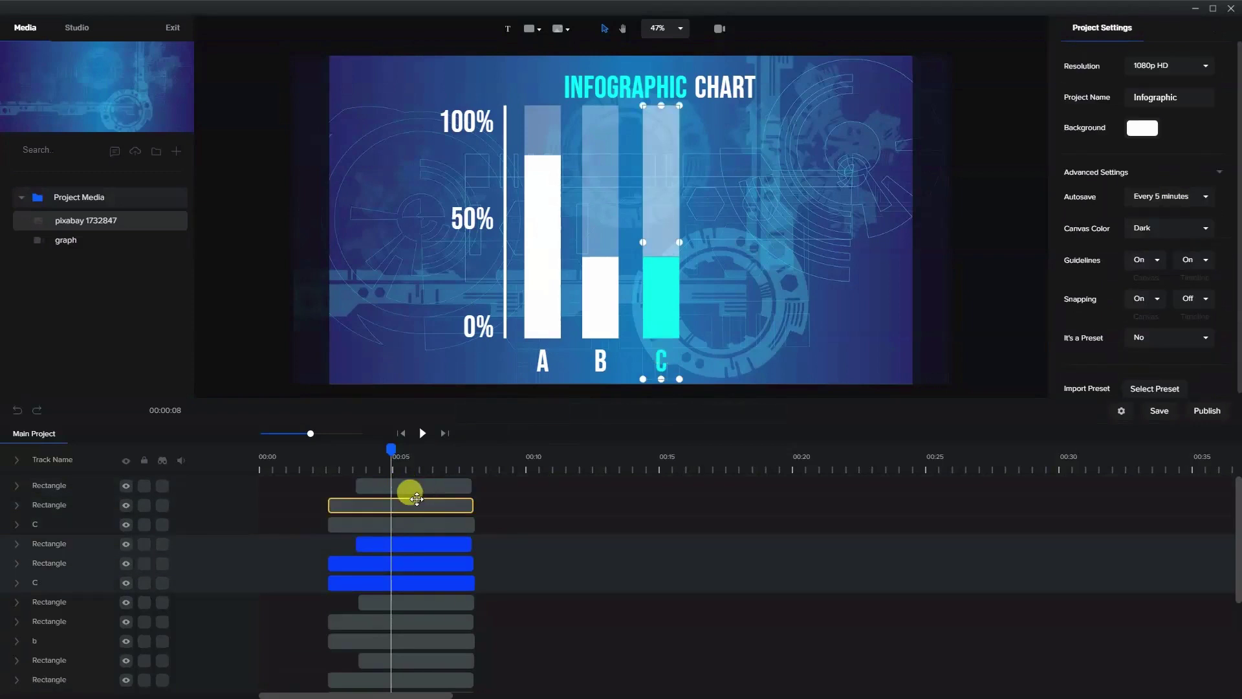
{"action": "left_click", "coordinate": [34, 523]}
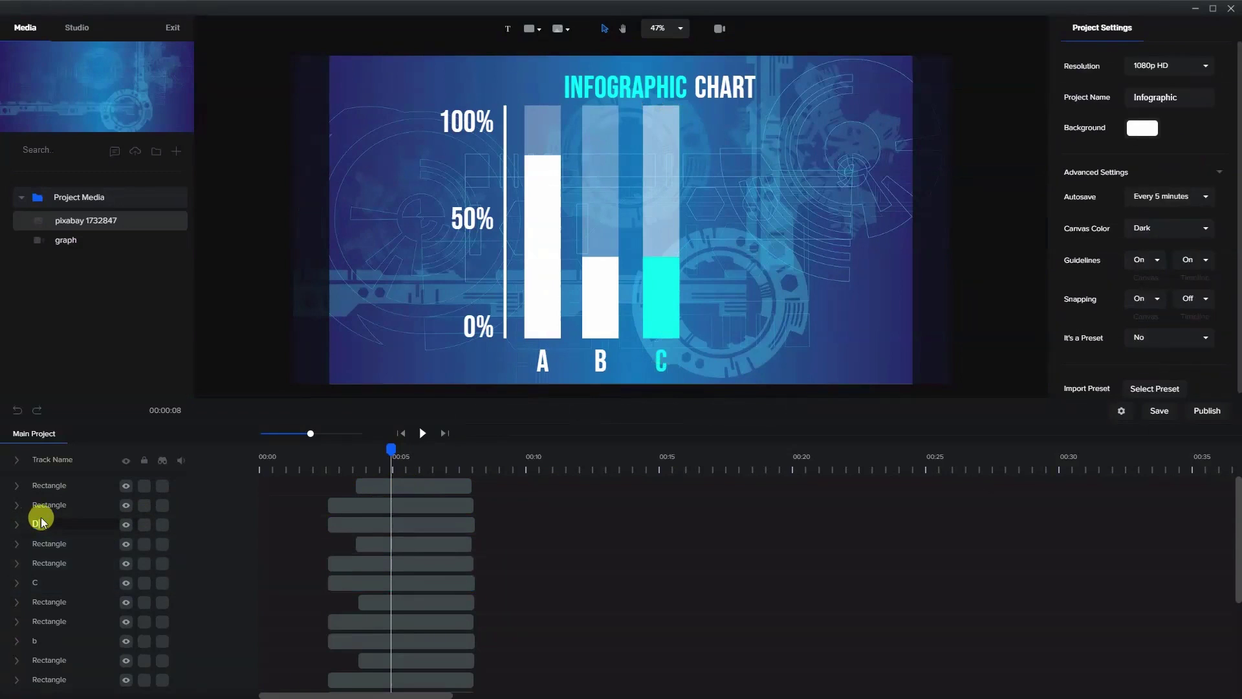
{"action": "type", "text": "D"}
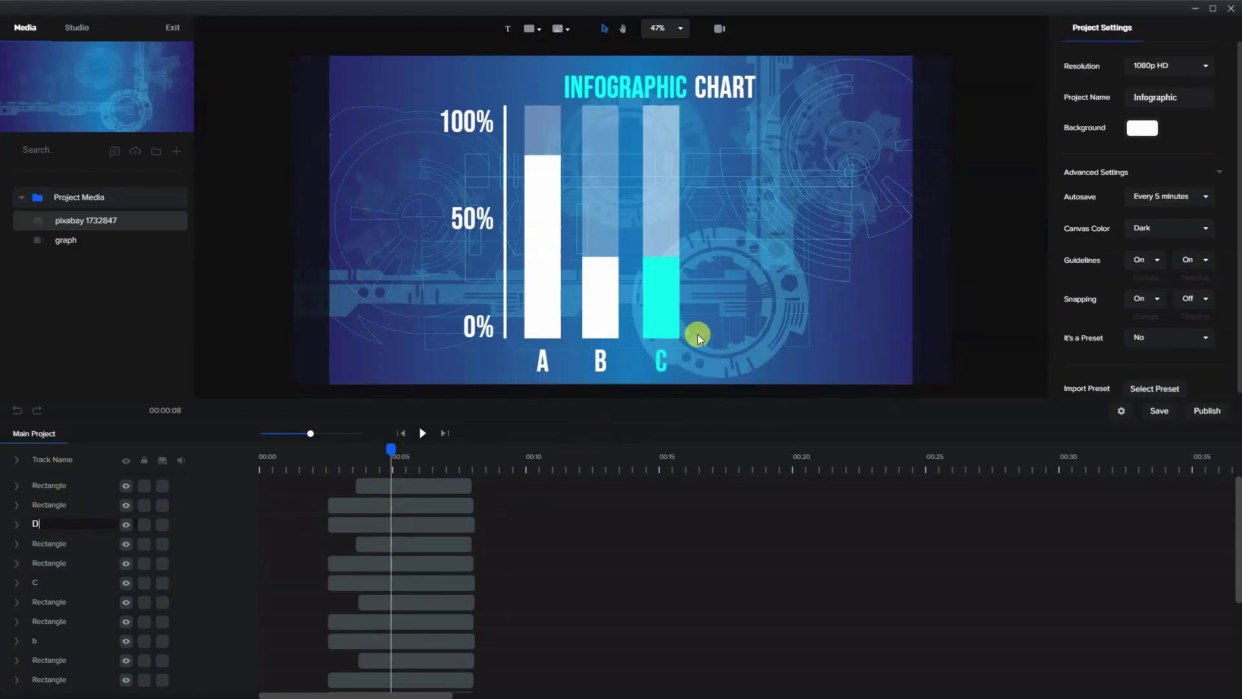
Select the D label track and its two duplicated rectangles together and shift them right of bar C, leaving a small gap.
{"action": "left_click", "coordinate": [451, 522]}
{"action": "left_click", "coordinate": [442, 505], "text": "shift"}
{"action": "left_click", "coordinate": [439, 488], "text": "shift"}
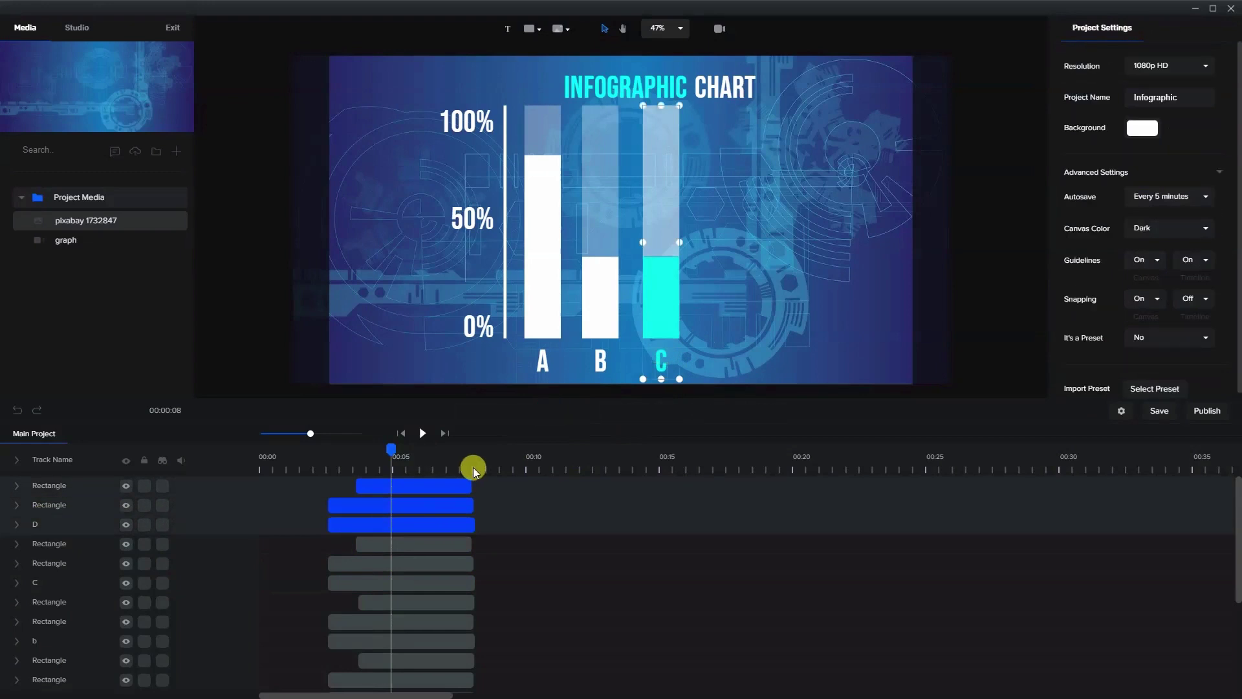
{"action": "key", "text": "shift+Right"}
{"action": "key", "text": "shift+Right"}
{"action": "key", "text": "shift+Right"}
{"action": "key", "text": "shift+Right"}
{"action": "key", "text": "shift+Right"}
{"action": "key", "text": "shift+Right"}
{"action": "key", "text": "shift+Right"}
{"action": "key", "text": "shift+Right"}
{"action": "key", "text": "shift+Right"}
{"action": "key", "text": "shift+Right"}
{"action": "key", "text": "shift+Right"}
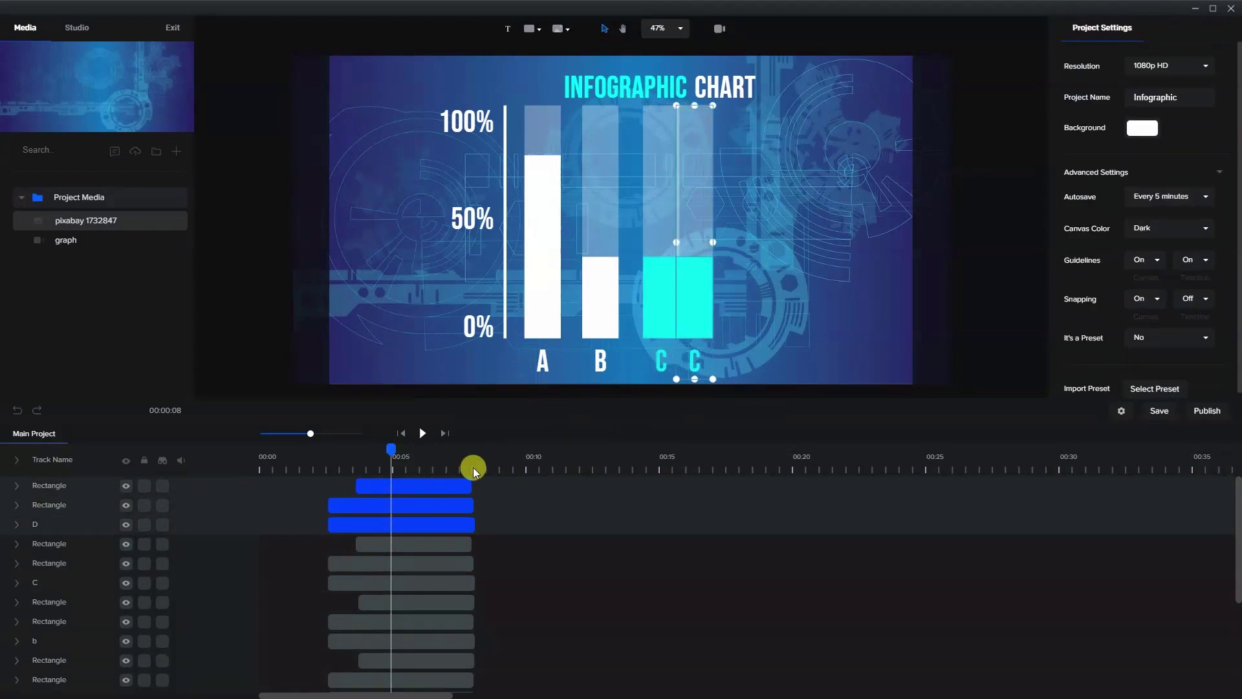
{"action": "key", "text": "shift+Right"}
{"action": "key", "text": "shift+Right"}
{"action": "key", "text": "shift+Right"}
{"action": "key", "text": "shift+Right"}
{"action": "key", "text": "shift+Right"}
{"action": "key", "text": "shift+Right"}
{"action": "key", "text": "shift+Right"}
{"action": "key", "text": "shift+Right"}
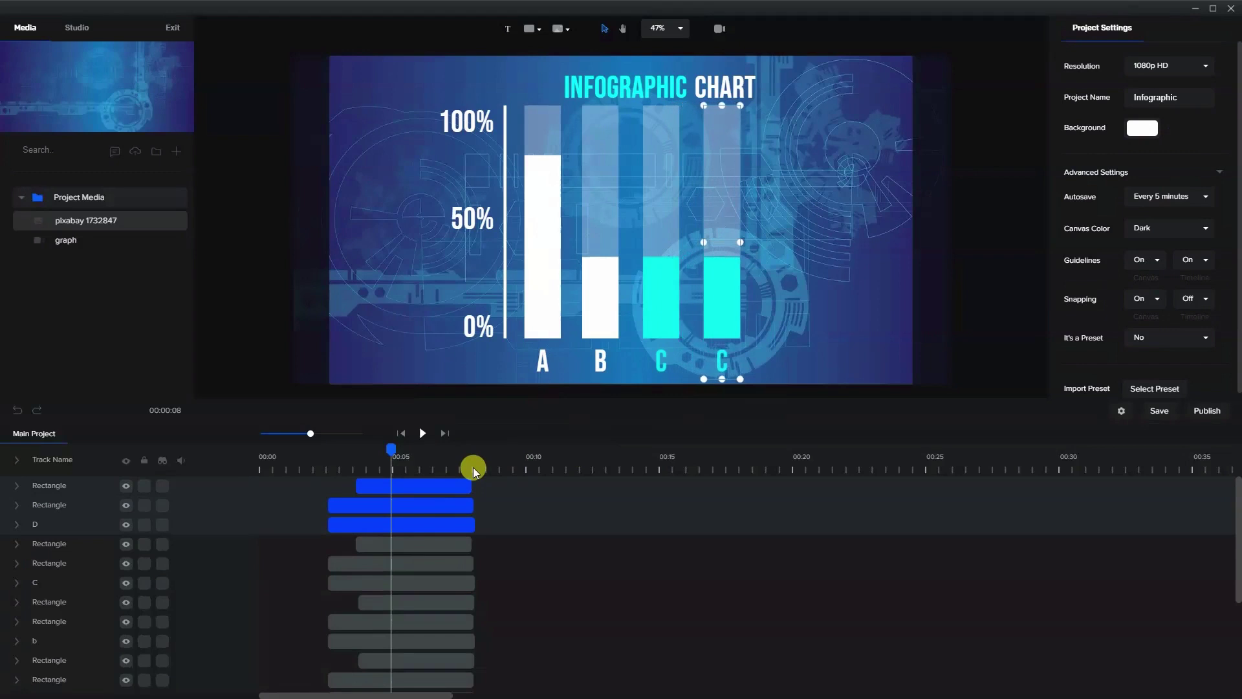
{"action": "left_click", "coordinate": [774, 257]}
Change the fourth bar's solid cyan rectangle and the label below it to white (#FFFFFF).
{"action": "left_click", "coordinate": [714, 270]}
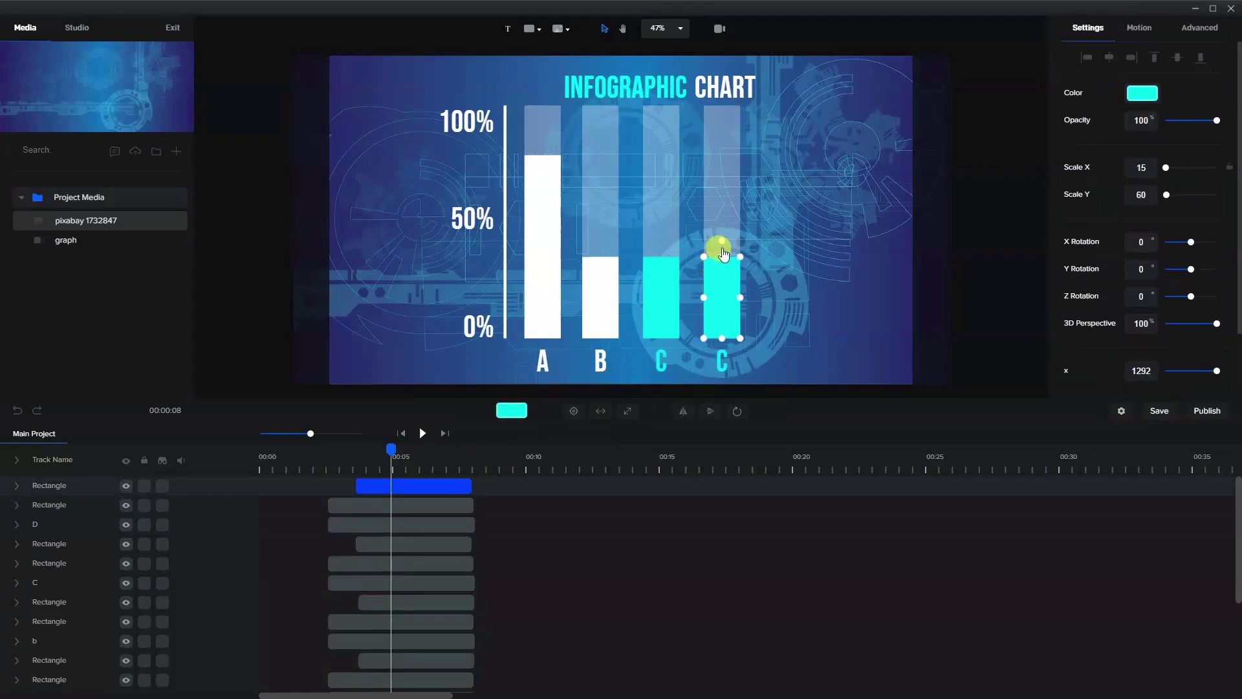
{"action": "left_click", "coordinate": [1135, 94]}
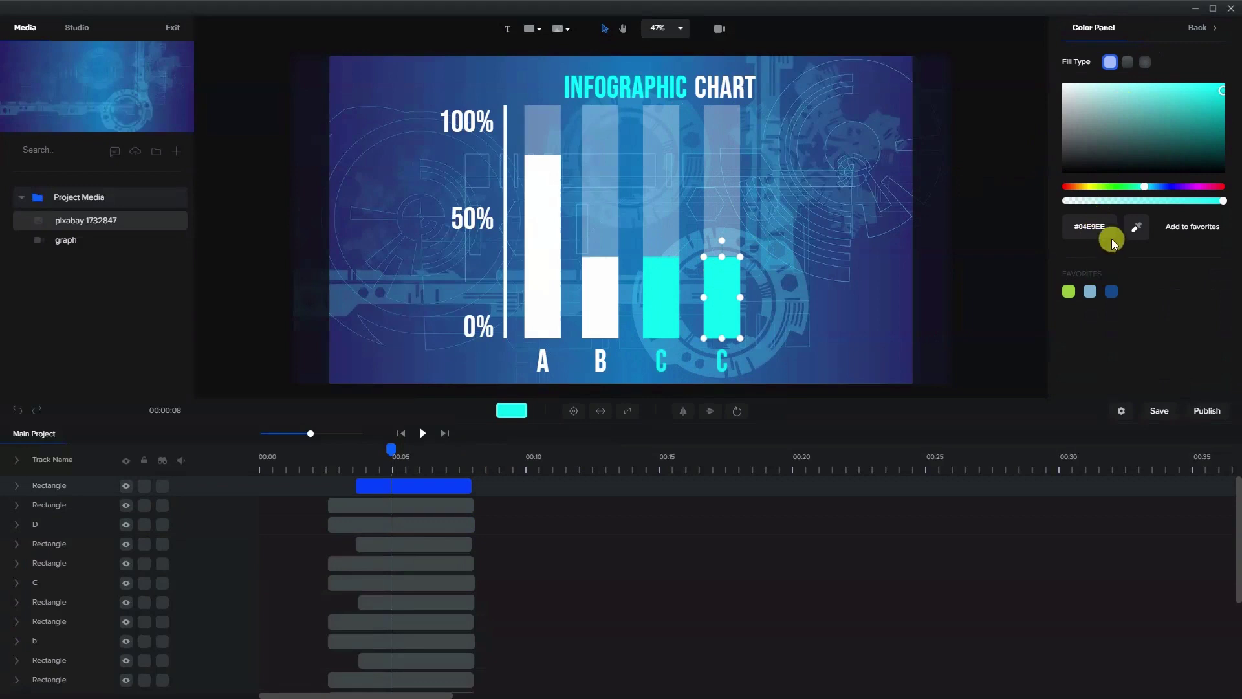
{"action": "left_click_drag", "start_coordinate": [1079, 109], "coordinate": [1050, 75]}
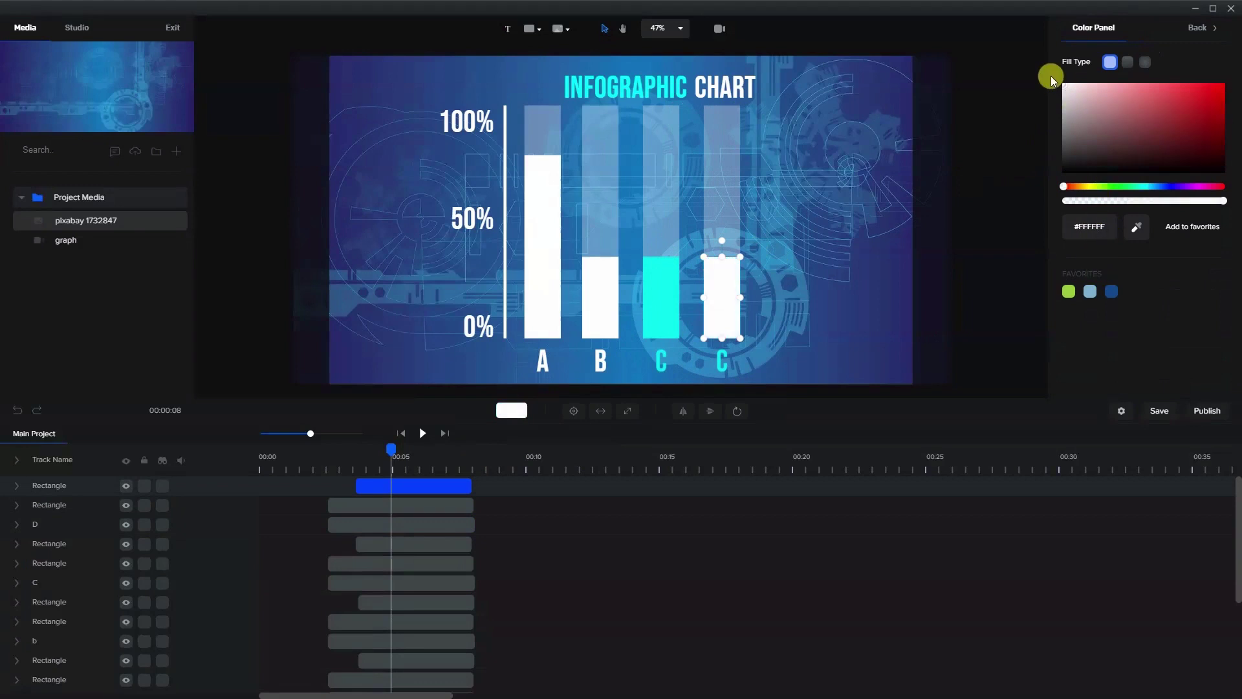
{"action": "left_click", "coordinate": [776, 350]}
{"action": "left_click", "coordinate": [721, 360]}
{"action": "left_click", "coordinate": [1136, 185]}
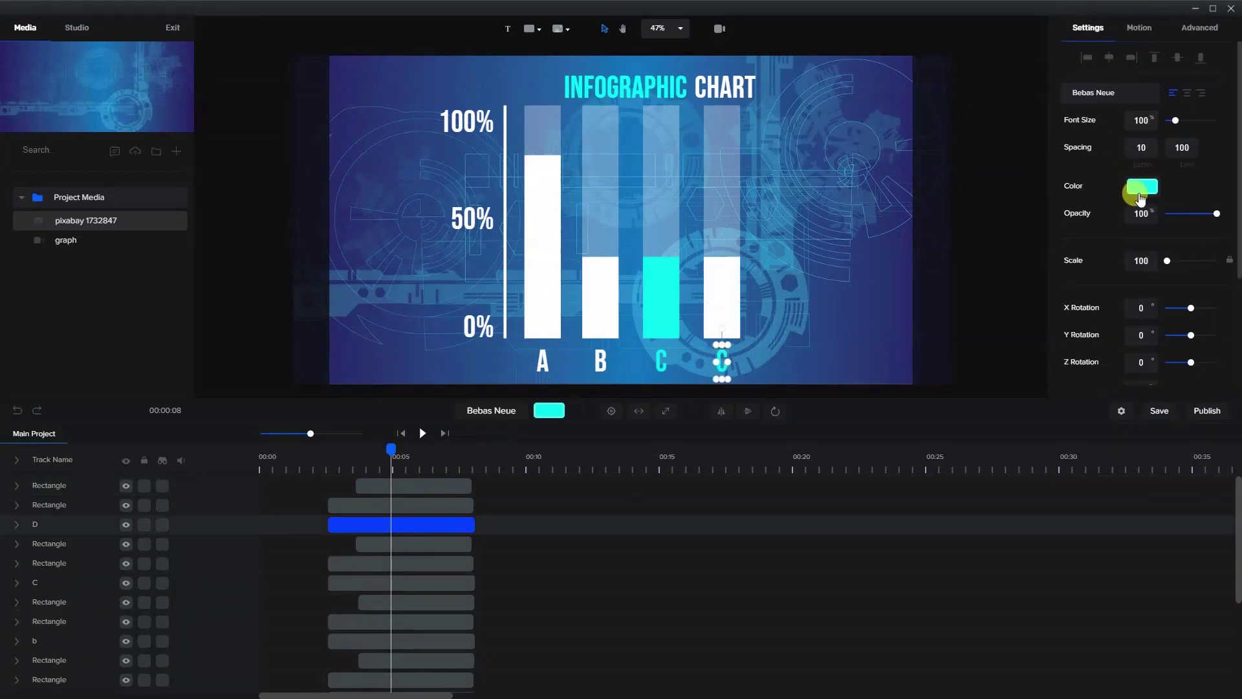
{"action": "left_click", "coordinate": [848, 188]}
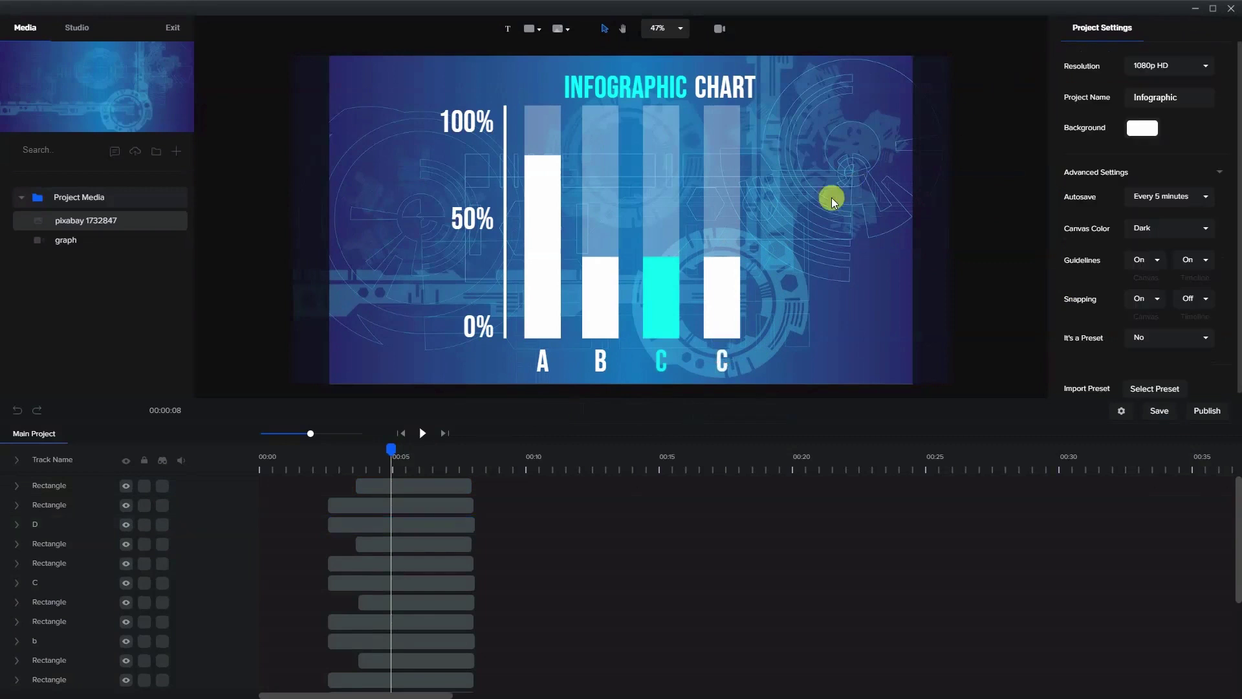
Change the fourth bar's label text on the canvas to D.
{"action": "left_click", "coordinate": [719, 359]}
{"action": "left_click", "coordinate": [718, 360]}
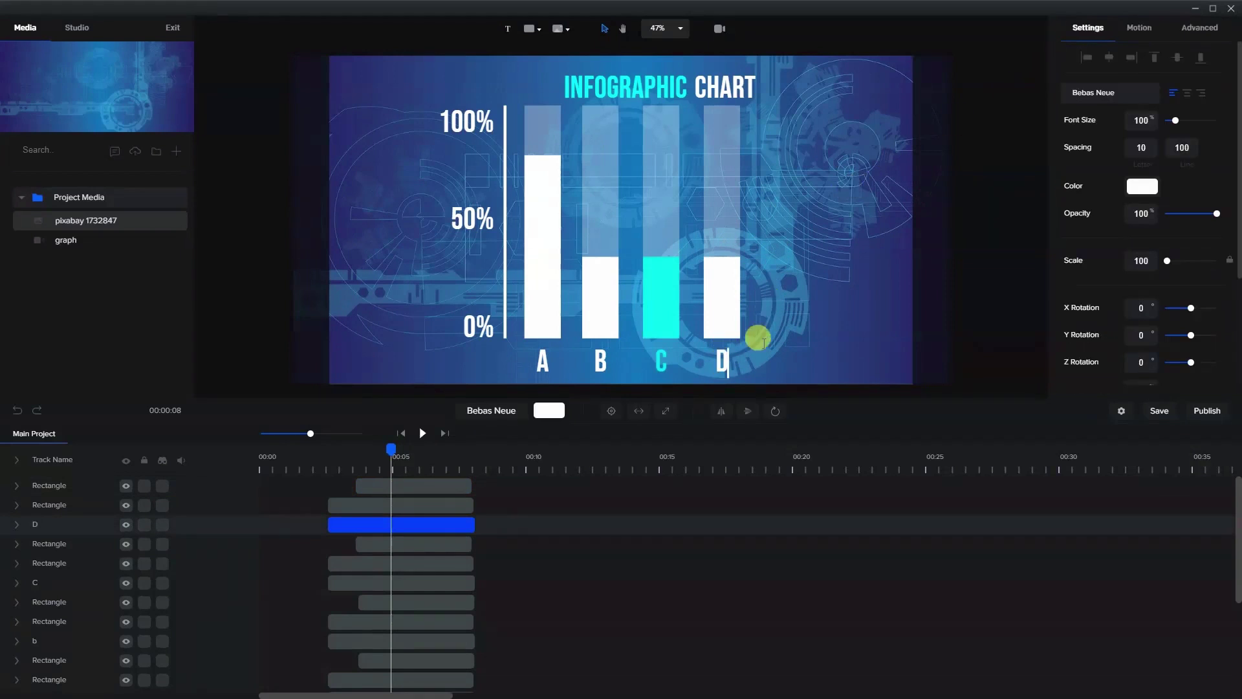
{"action": "left_click", "coordinate": [770, 239]}
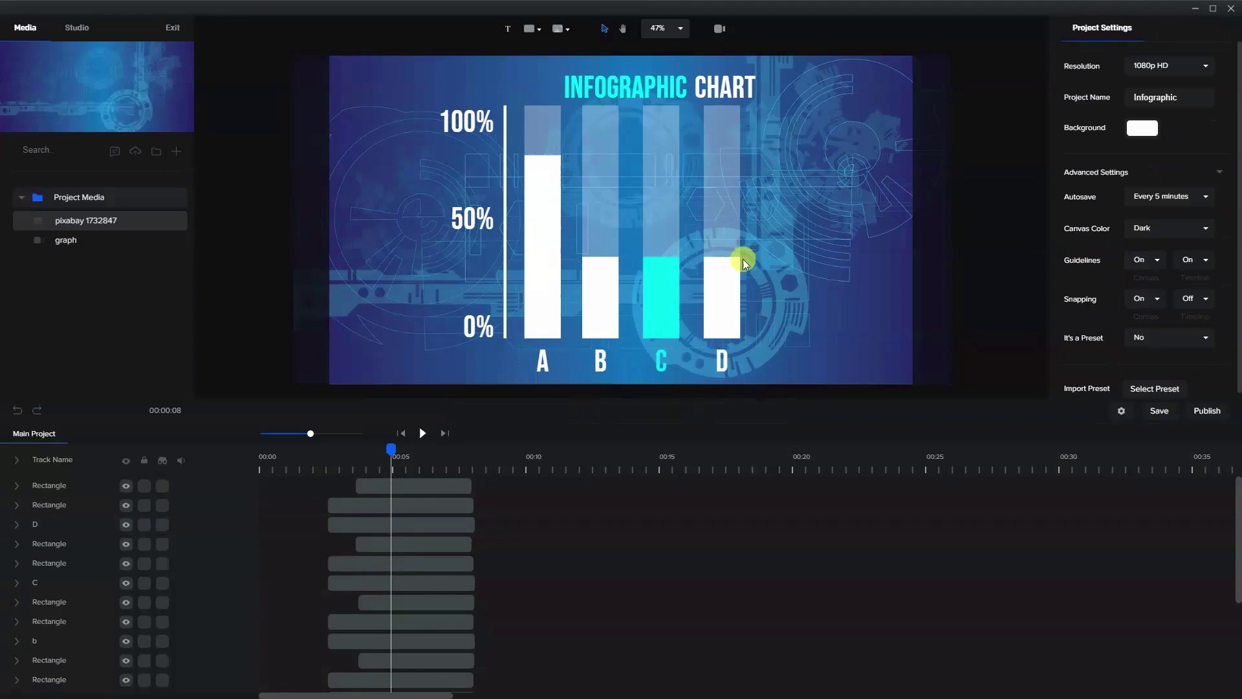
Stretch bar D's solid rectangle up to about bar A's height and bar C's cyan rectangle slightly higher than that.
{"action": "left_click", "coordinate": [724, 262]}
{"action": "left_click_drag", "start_coordinate": [723, 247], "coordinate": [714, 156]}
{"action": "left_click", "coordinate": [654, 269]}
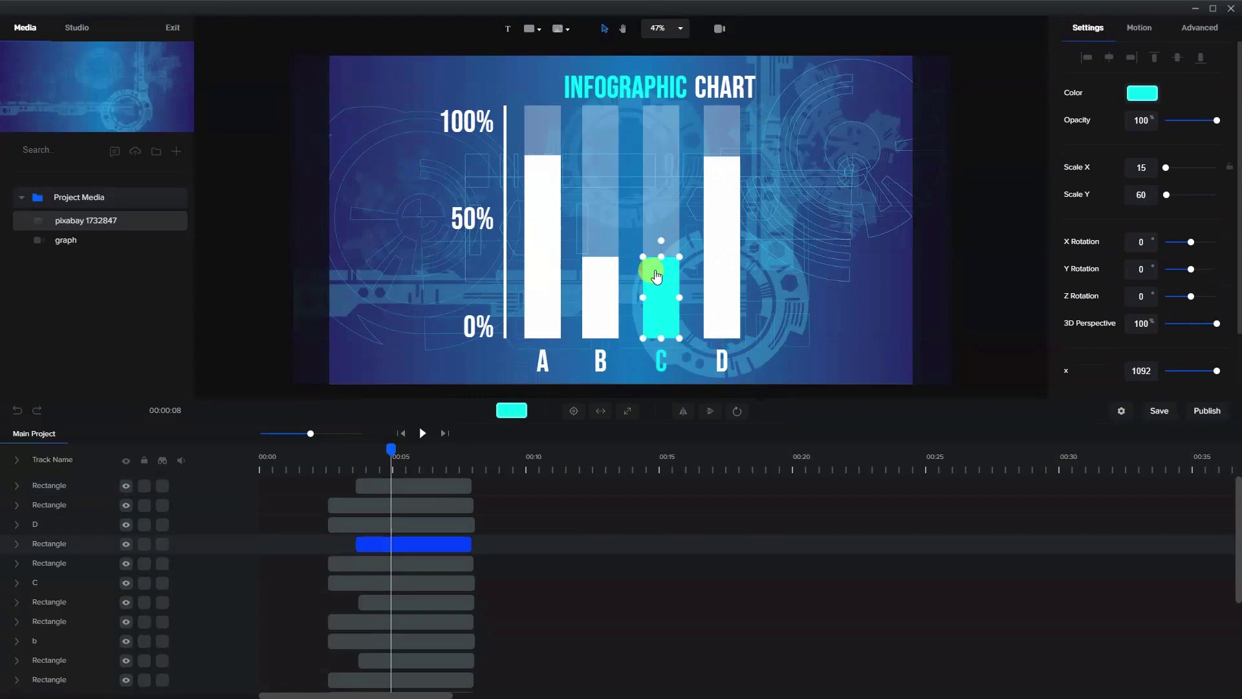
{"action": "left_click_drag", "start_coordinate": [662, 252], "coordinate": [659, 128]}
{"action": "left_click", "coordinate": [839, 244]}
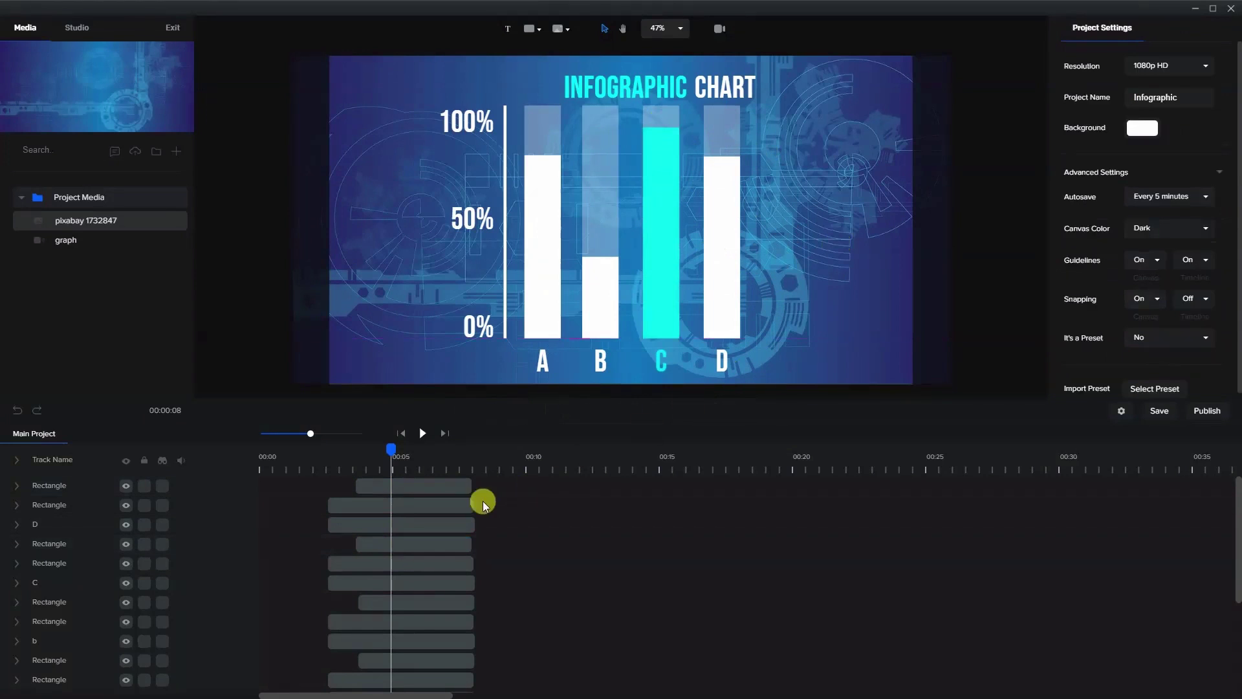
Duplicate bar D's label and two rectangles together, and rename the copied label's track to E.
{"action": "left_click", "coordinate": [449, 504]}
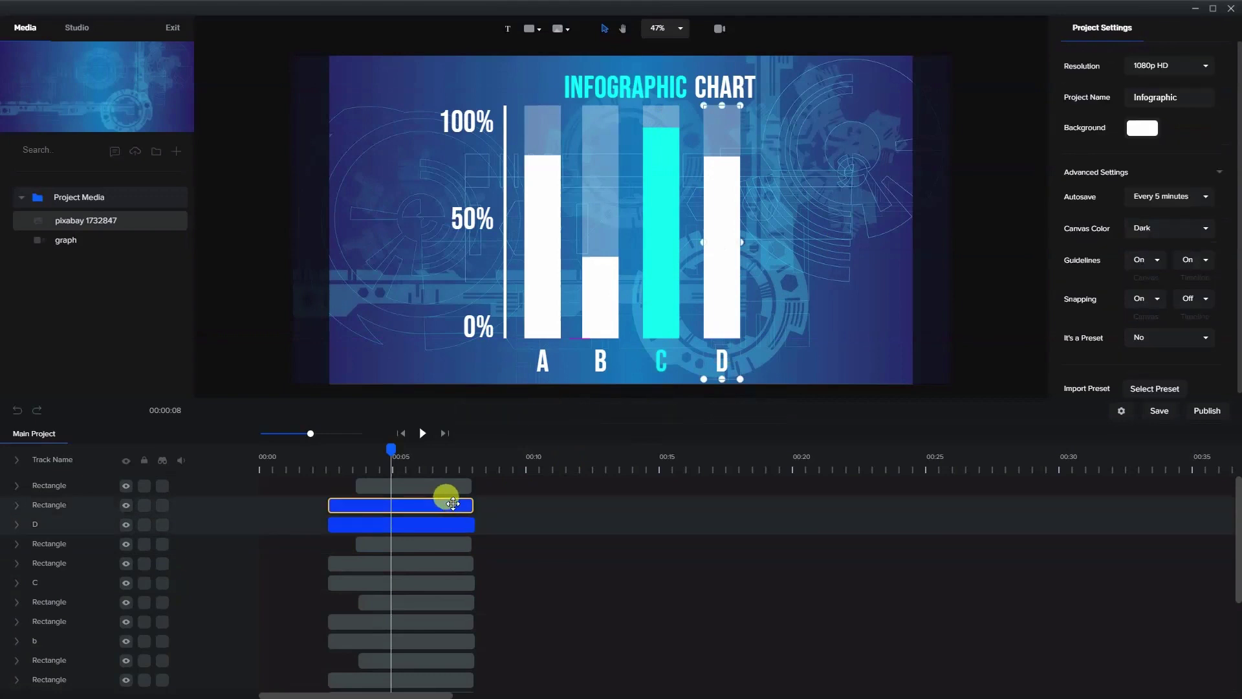
{"action": "left_click", "coordinate": [451, 486]}
{"action": "right_click", "coordinate": [446, 486]}
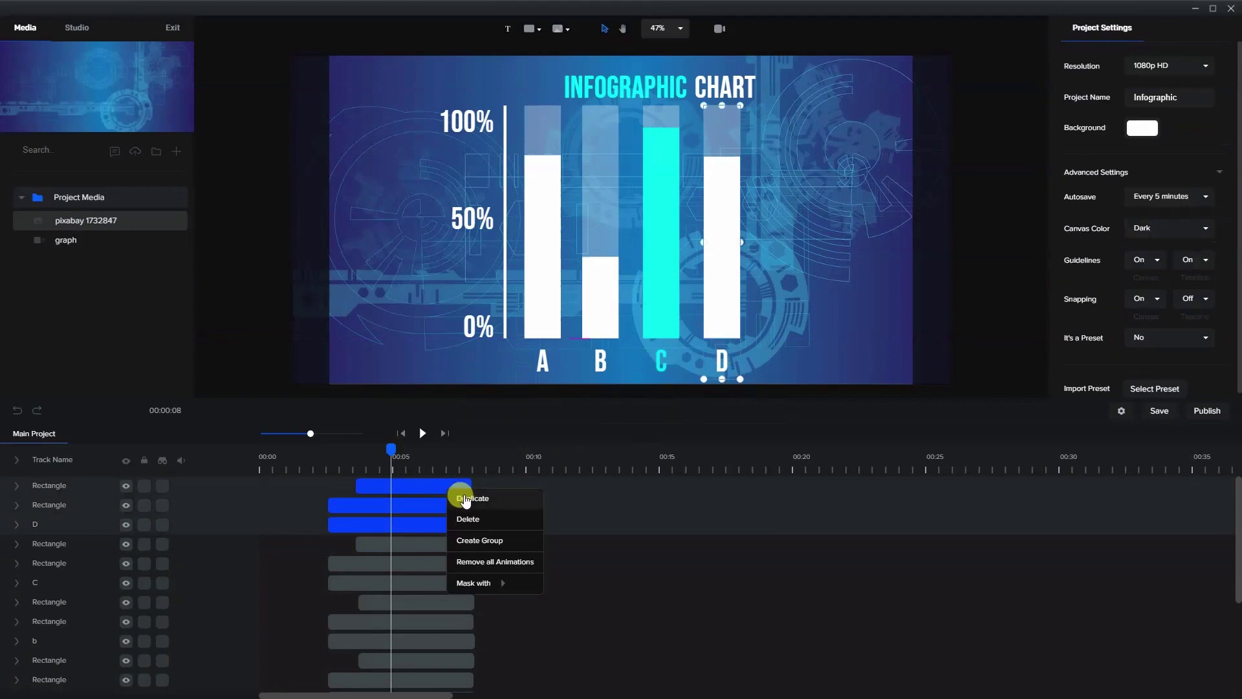
{"action": "left_click", "coordinate": [455, 499]}
{"action": "double_click", "coordinate": [64, 522]}
{"action": "type", "text": "e"}
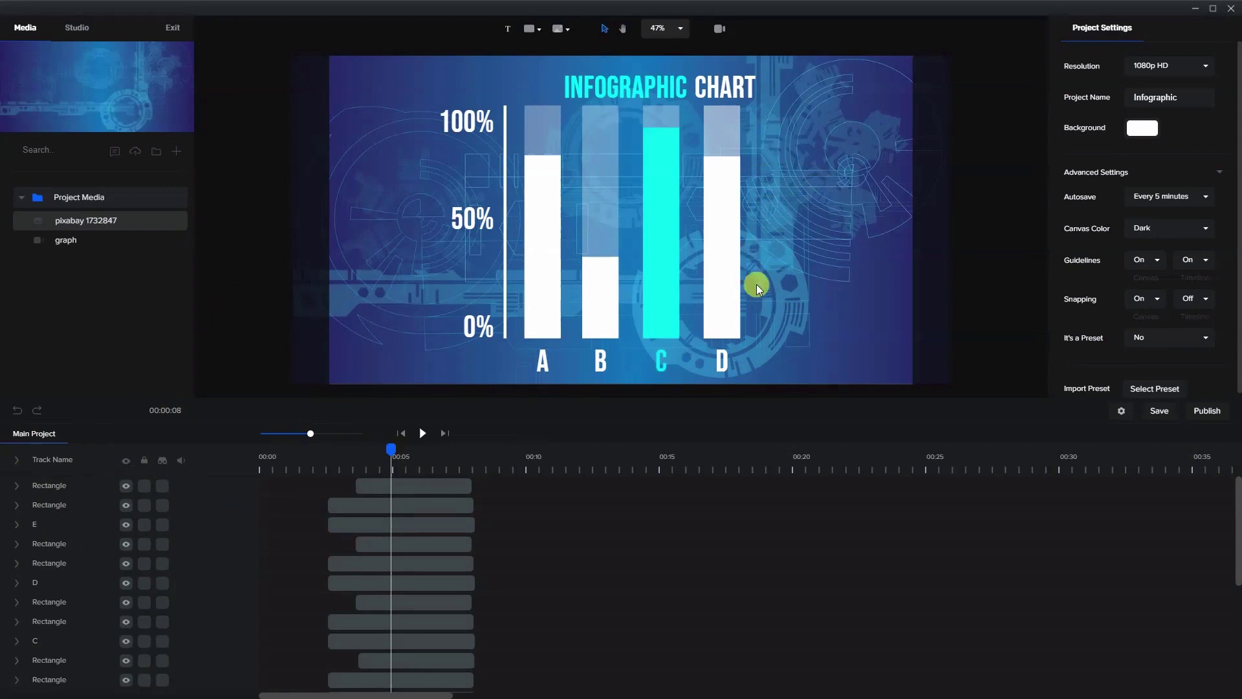
Move the copied label and two rectangles together to the right of bar D, matching the spacing between the other bars.
{"action": "left_click", "coordinate": [434, 512]}
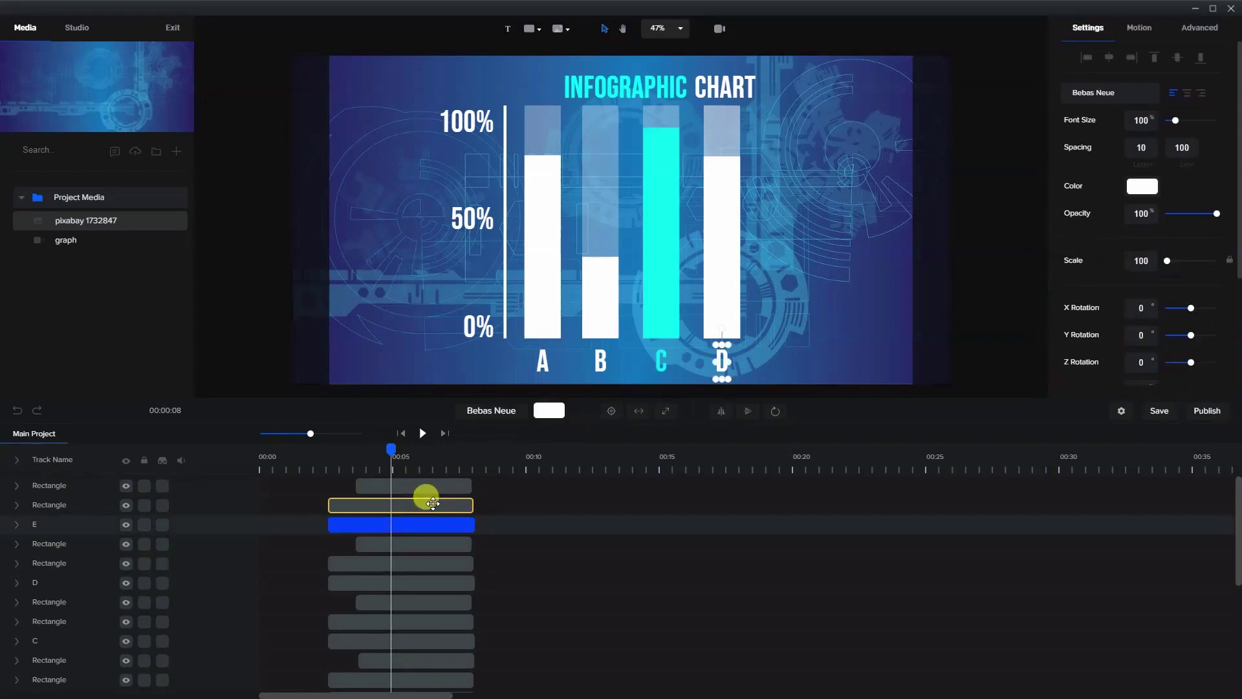
{"action": "left_click", "coordinate": [432, 504], "text": "shift"}
{"action": "left_click", "coordinate": [432, 485], "text": "shift"}
{"action": "key", "text": "Right"}
{"action": "key", "text": "Right"}
{"action": "key", "text": "Right"}
{"action": "key", "text": "Right"}
{"action": "key", "text": "Right"}
{"action": "key", "text": "Right"}
{"action": "key", "text": "Right"}
{"action": "key", "text": "Right"}
{"action": "key", "text": "Right"}
{"action": "key", "text": "Right"}
{"action": "key", "text": "Right"}
{"action": "key", "text": "Right"}
{"action": "key", "text": "Right"}
{"action": "key", "text": "Right"}
{"action": "key", "text": "Right"}
{"action": "key", "text": "Right"}
{"action": "key", "text": "Right"}
{"action": "key", "text": "Right"}
{"action": "key", "text": "Right"}
{"action": "key", "text": "Right"}
{"action": "key", "text": "Right"}
{"action": "key", "text": "Right"}
{"action": "key", "text": "Right"}
{"action": "key", "text": "Right"}
{"action": "key", "text": "Right"}
{"action": "key", "text": "Right"}
{"action": "key", "text": "Right"}
{"action": "key", "text": "Right"}
{"action": "key", "text": "Right"}
{"action": "key", "text": "Right"}
{"action": "key", "text": "Right"}
{"action": "key", "text": "Right"}
{"action": "key", "text": "Right"}
{"action": "key", "text": "Right"}
{"action": "key", "text": "Right"}
{"action": "key", "text": "Right"}
{"action": "key", "text": "Right"}
{"action": "key", "text": "Right"}
{"action": "key", "text": "Right"}
{"action": "key", "text": "Right"}
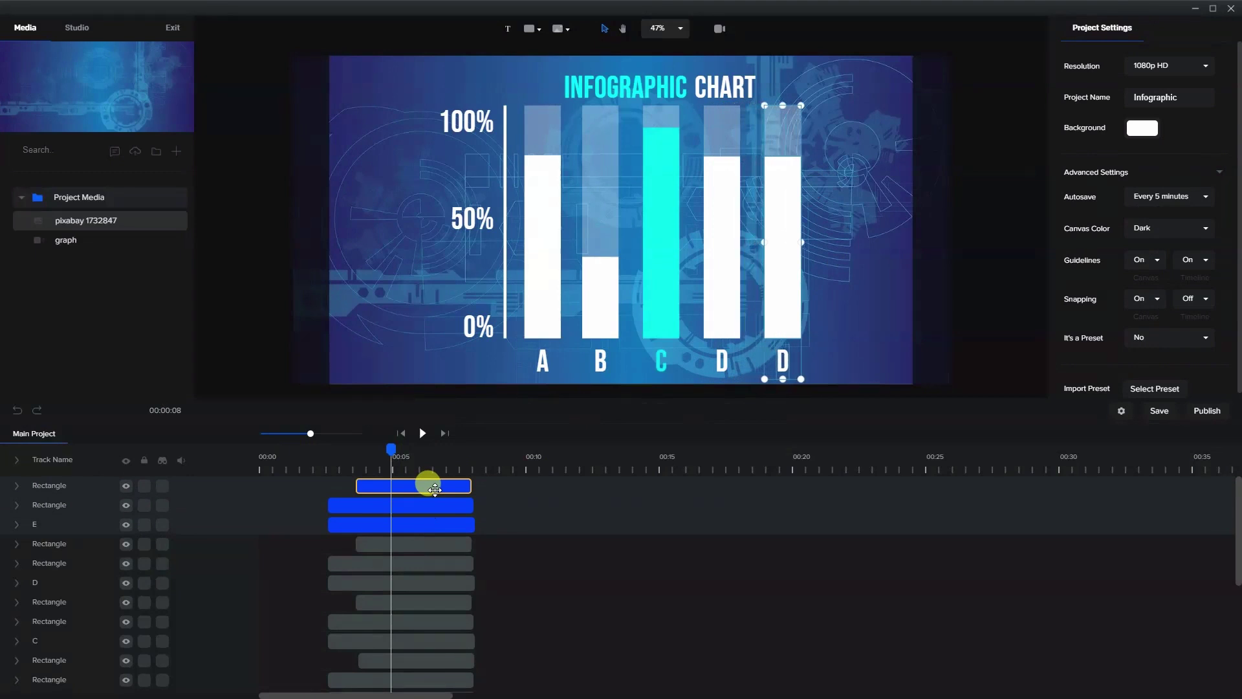
{"action": "left_click", "coordinate": [824, 245]}
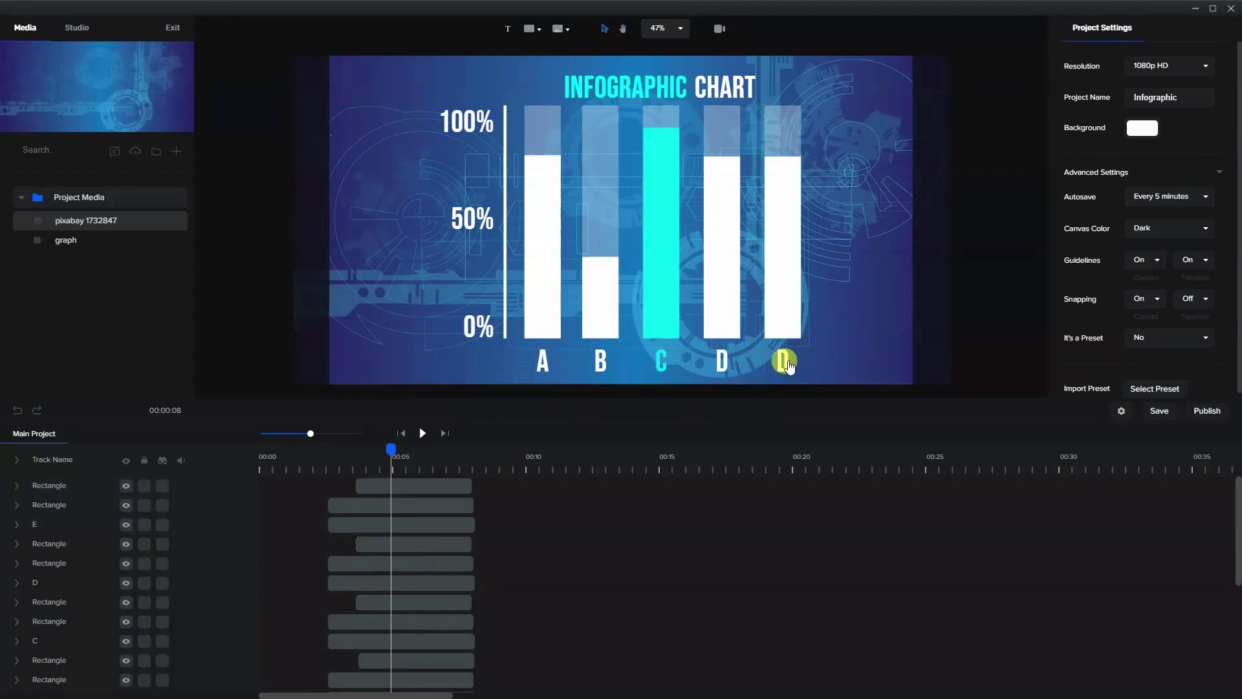
Change the fifth bar's label text on the canvas to E.
{"action": "left_click", "coordinate": [788, 364]}
{"action": "double_click", "coordinate": [782, 357]}
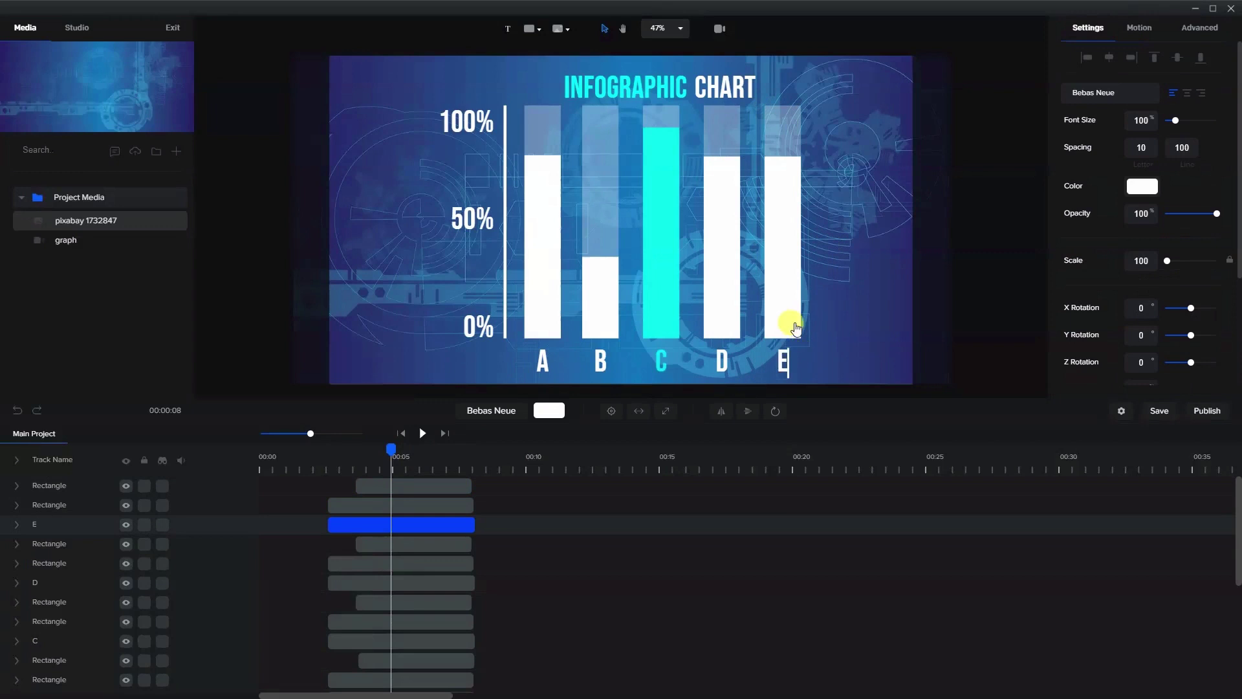
{"action": "left_click", "coordinate": [857, 267]}
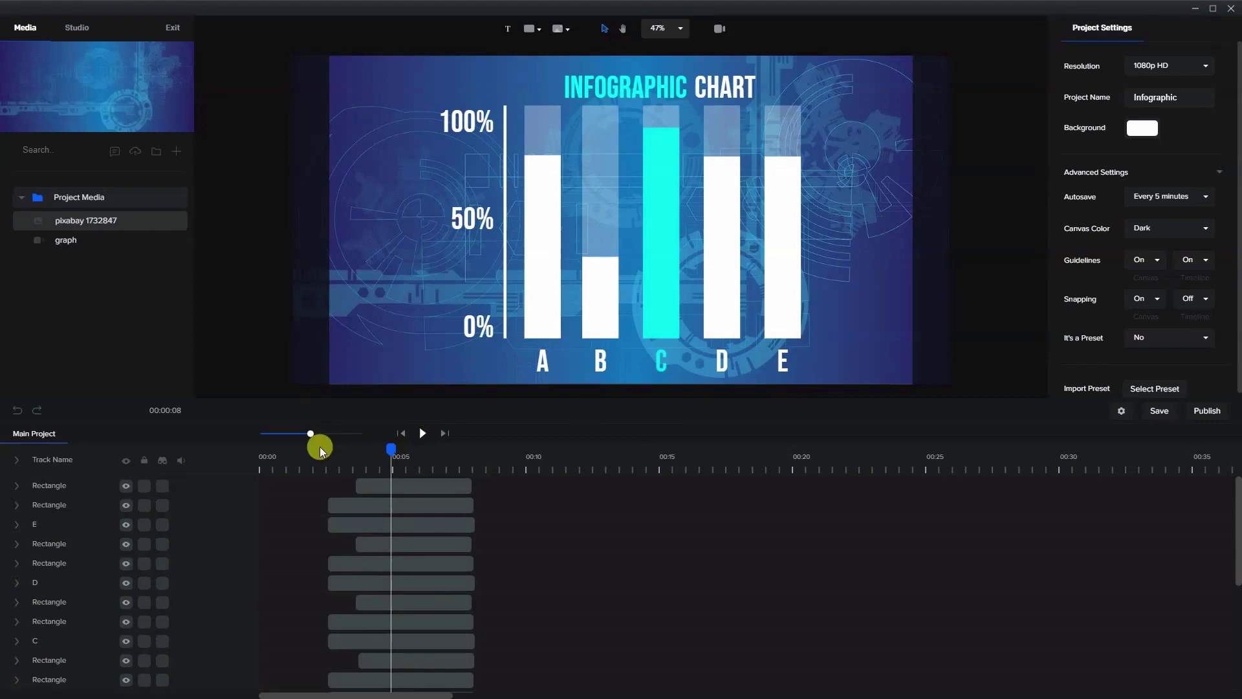
Play back the chart animation from just before the bars appear.
{"action": "mouse_move", "coordinate": [389, 453]}
{"action": "left_mouse_down"}
{"action": "mouse_move", "coordinate": [313, 447]}
{"action": "mouse_move", "coordinate": [387, 467]}
{"action": "mouse_move", "coordinate": [307, 467]}
{"action": "left_mouse_up"}
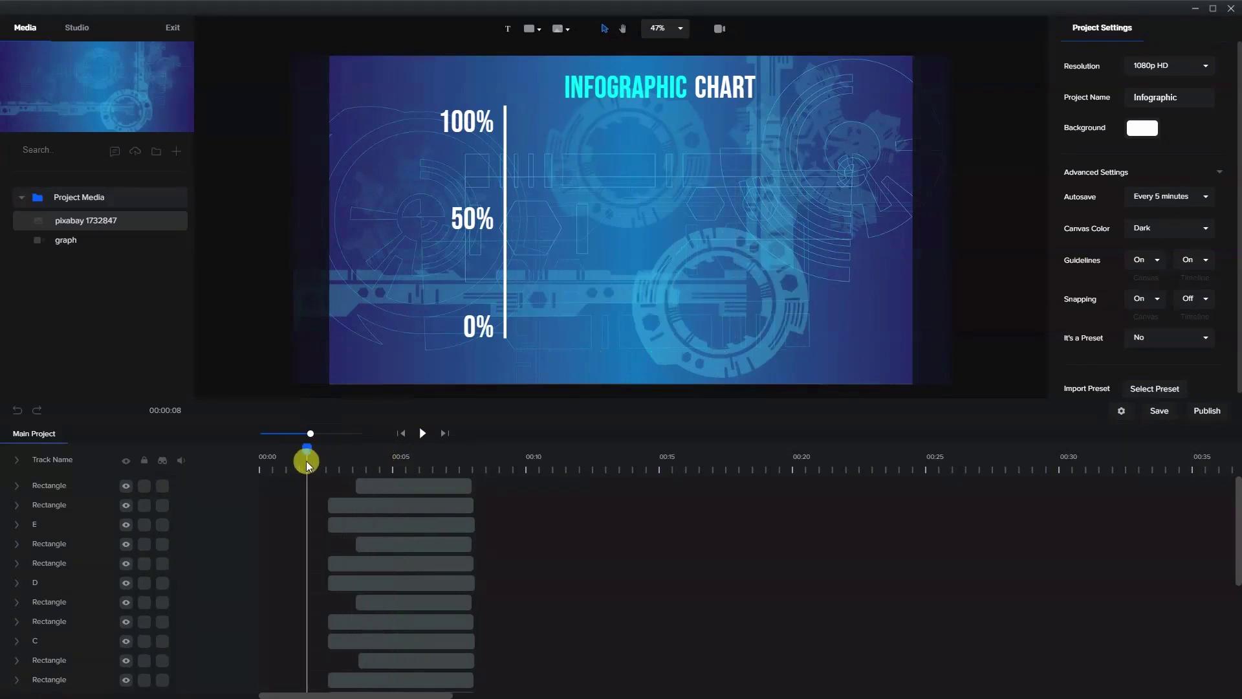
{"action": "left_click", "coordinate": [421, 434]}
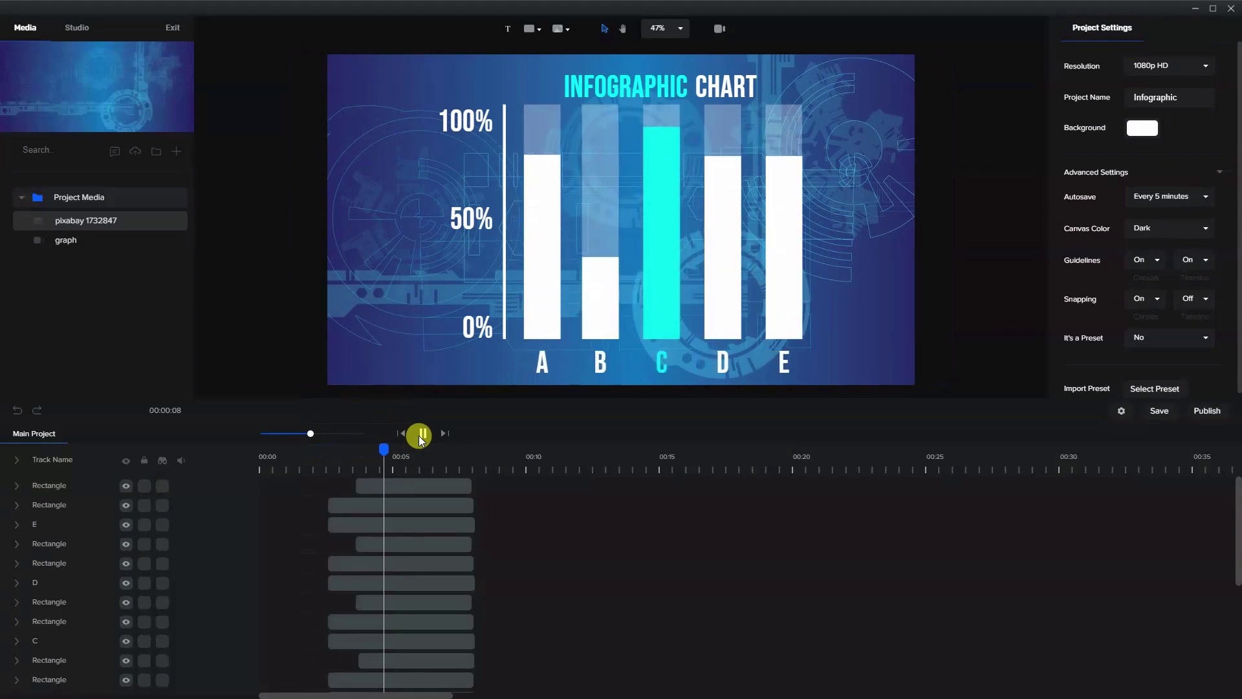
{"action": "left_click", "coordinate": [420, 436]}
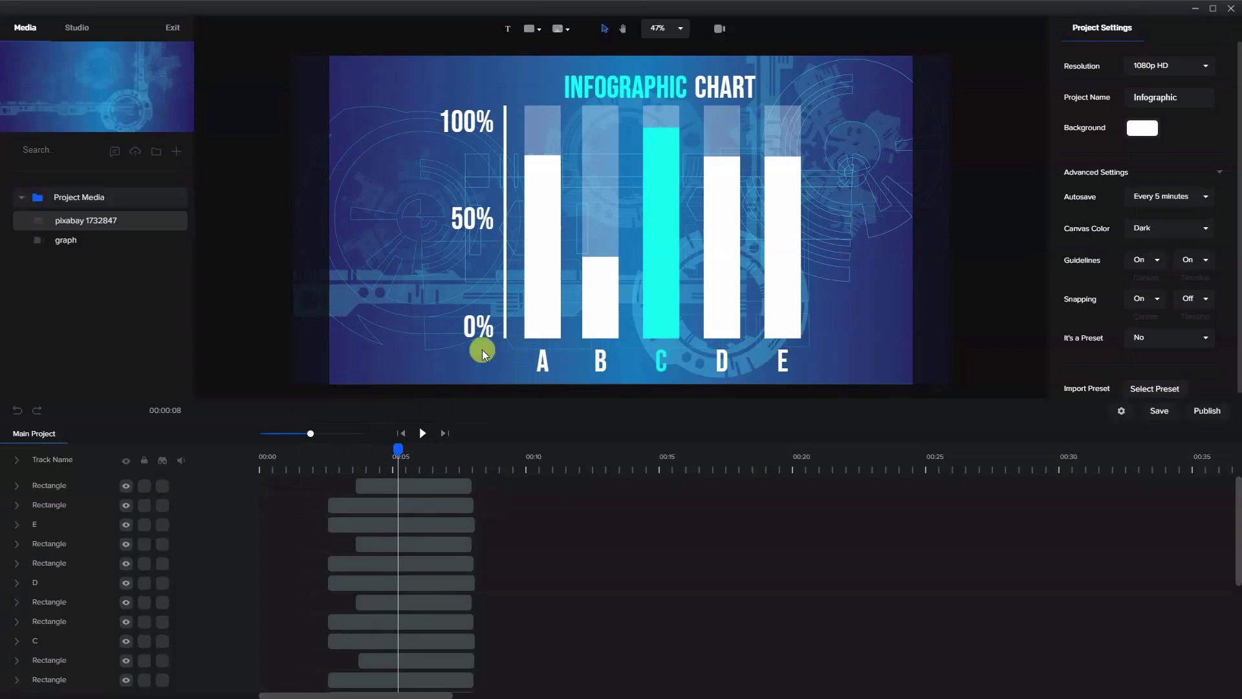
Expand all timeline tracks to show their animation rows.
{"action": "left_click", "coordinate": [364, 486]}
{"action": "scroll", "coordinate": [319, 560], "scroll_direction": "down", "scroll_amount": 5}
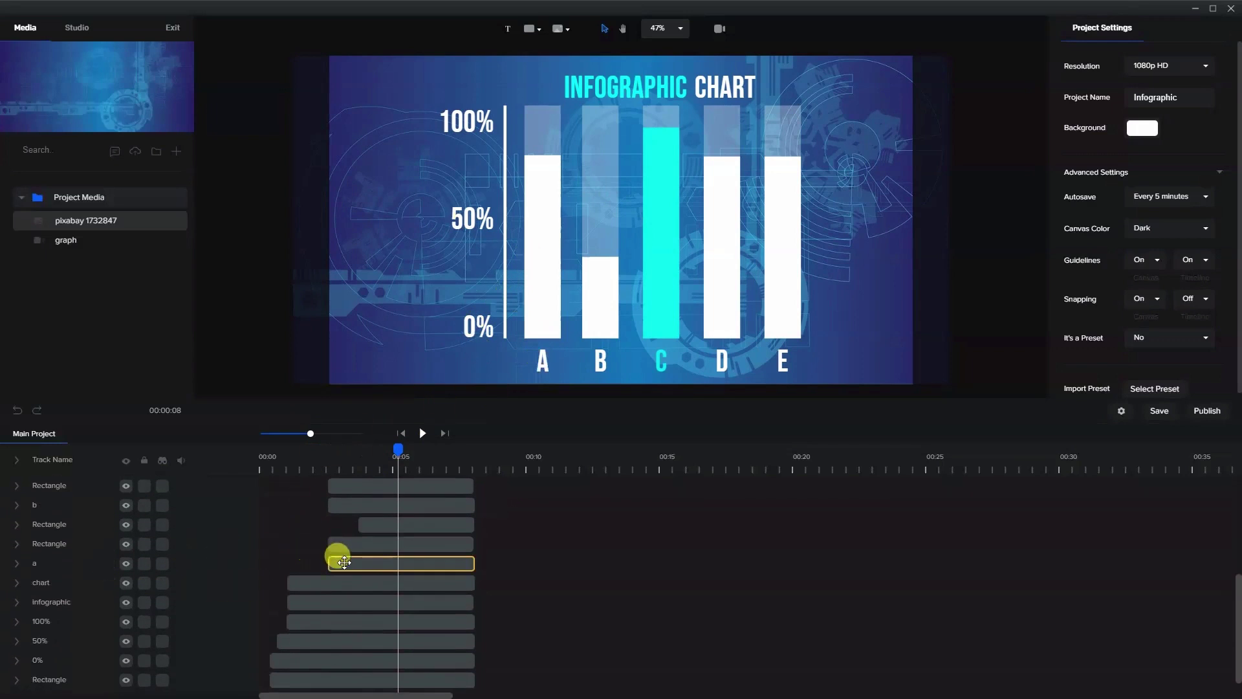
{"action": "left_click", "coordinate": [344, 562]}
{"action": "double_click", "coordinate": [27, 566]}
{"action": "left_click", "coordinate": [18, 564]}
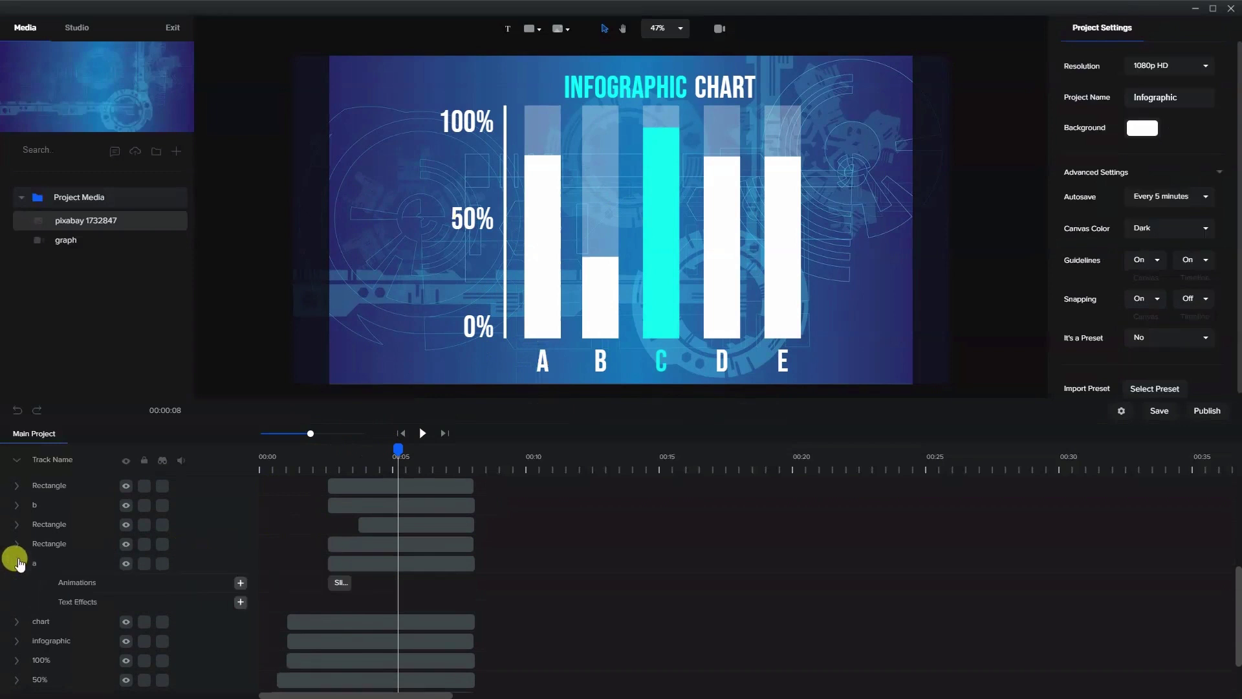
{"action": "left_click", "coordinate": [18, 461]}
{"action": "left_click", "coordinate": [19, 461]}
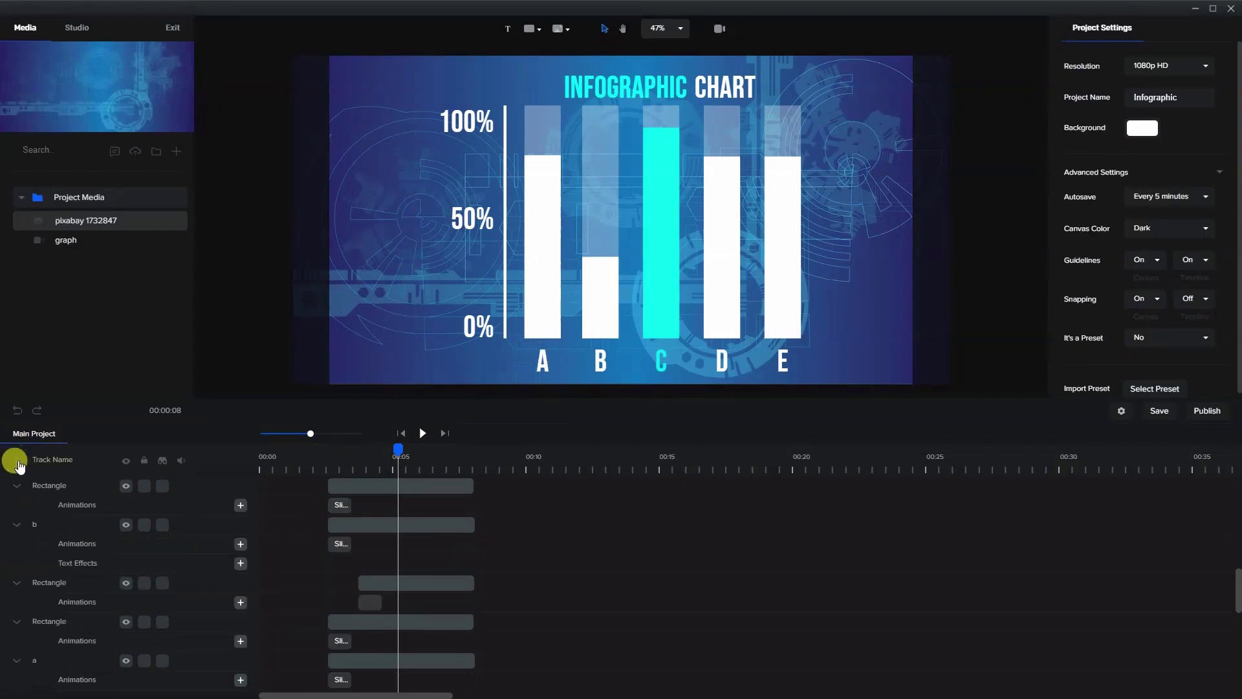
Trim the start of bar B's translucent rectangle to the midpoint of the slide animation on bar A's translucent rectangle.
{"action": "left_click_drag", "start_coordinate": [398, 454], "coordinate": [342, 464]}
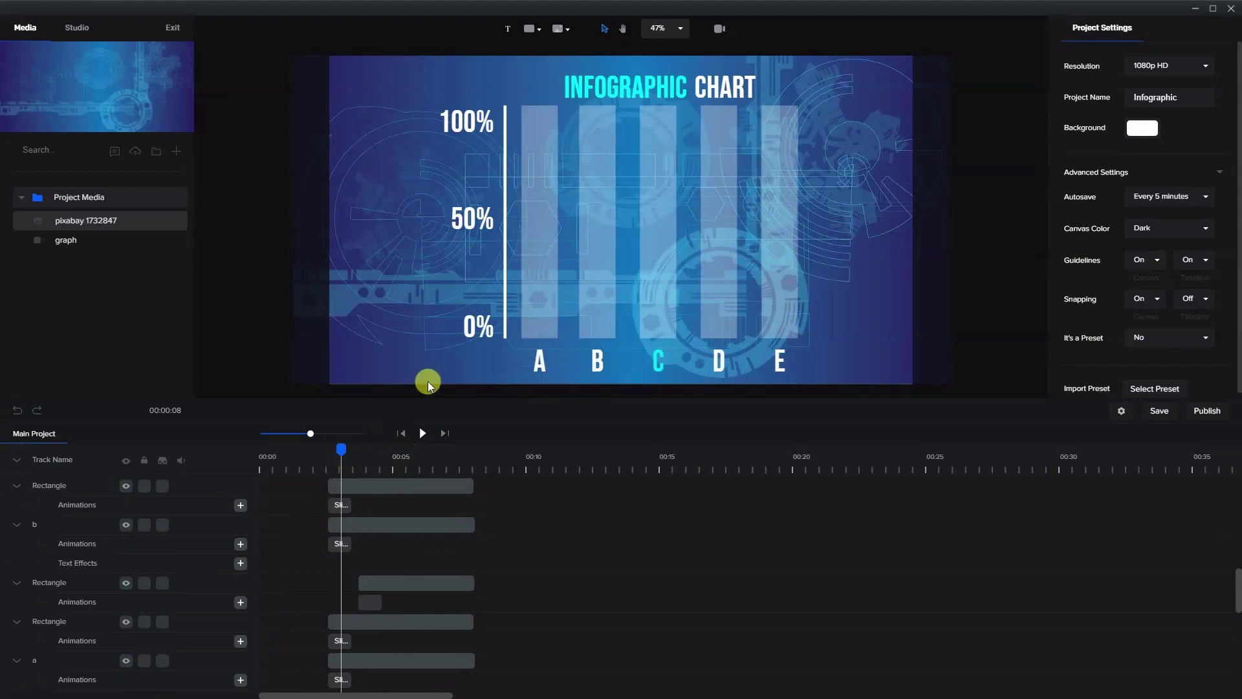
{"action": "scroll", "coordinate": [498, 340], "scroll_direction": "down", "scroll_amount": 3}
{"action": "scroll", "coordinate": [498, 343], "scroll_direction": "up", "scroll_amount": 3}
{"action": "mouse_move", "coordinate": [342, 453]}
{"action": "left_mouse_down"}
{"action": "mouse_move", "coordinate": [369, 449]}
{"action": "mouse_move", "coordinate": [345, 451]}
{"action": "left_mouse_up"}
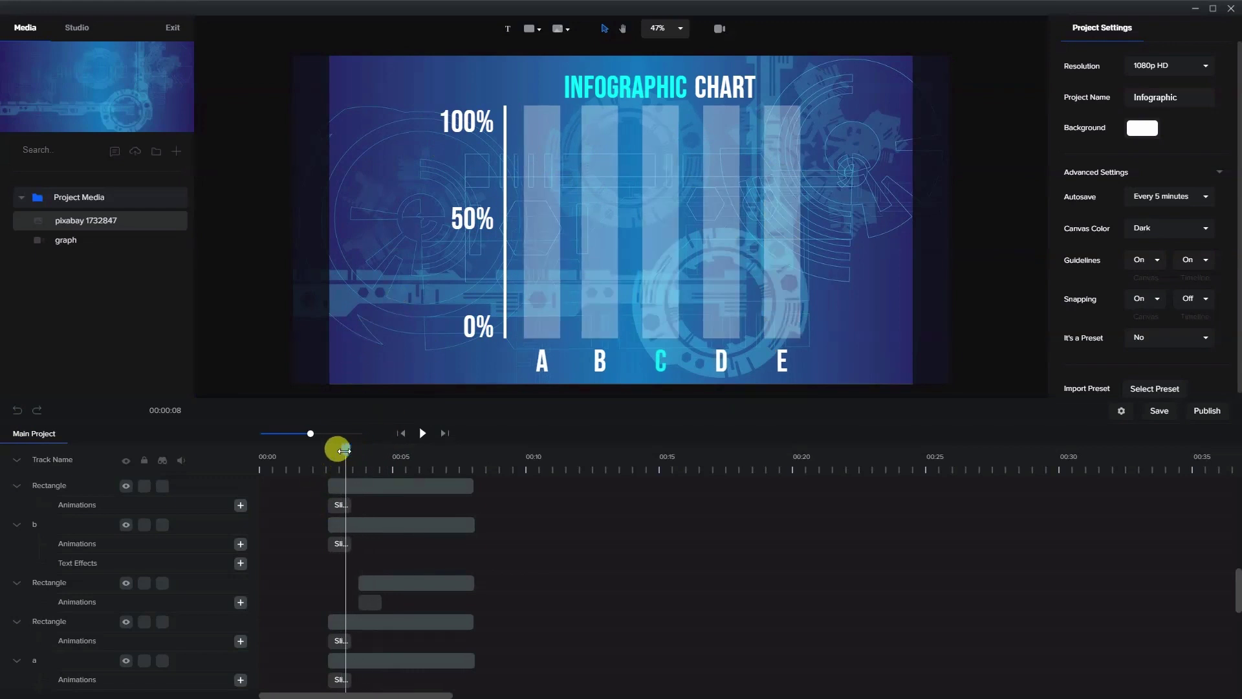
{"action": "left_click", "coordinate": [537, 275]}
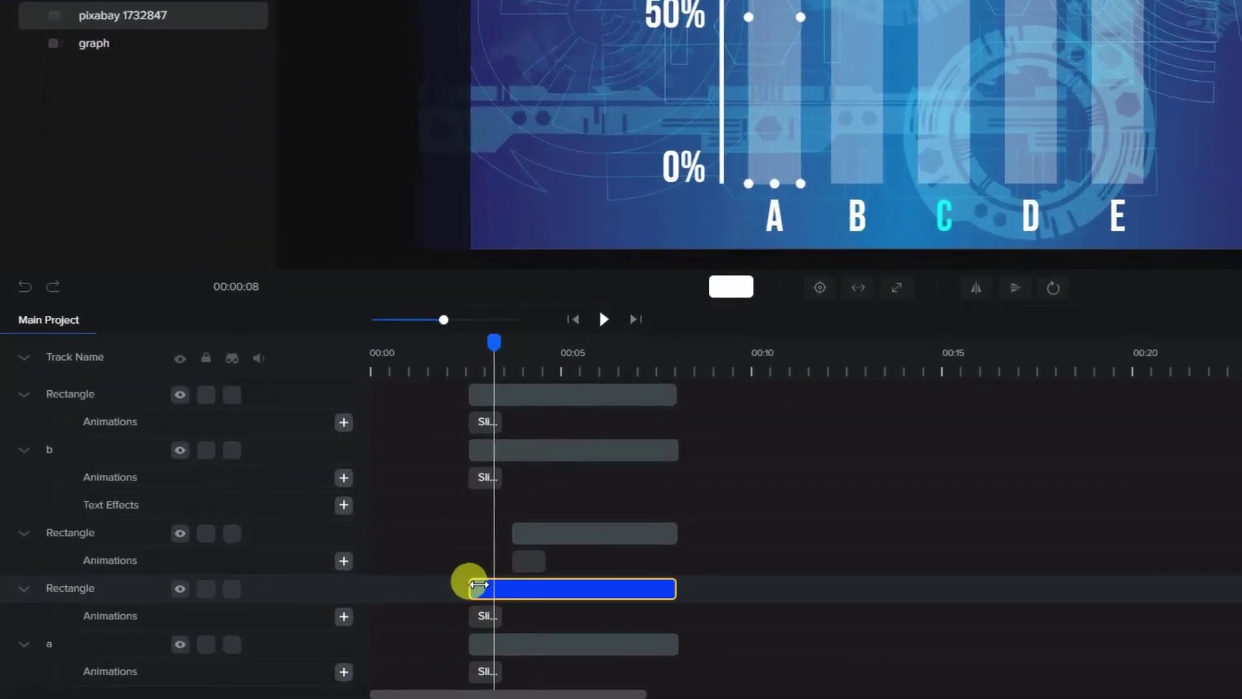
{"action": "left_click", "coordinate": [849, 52]}
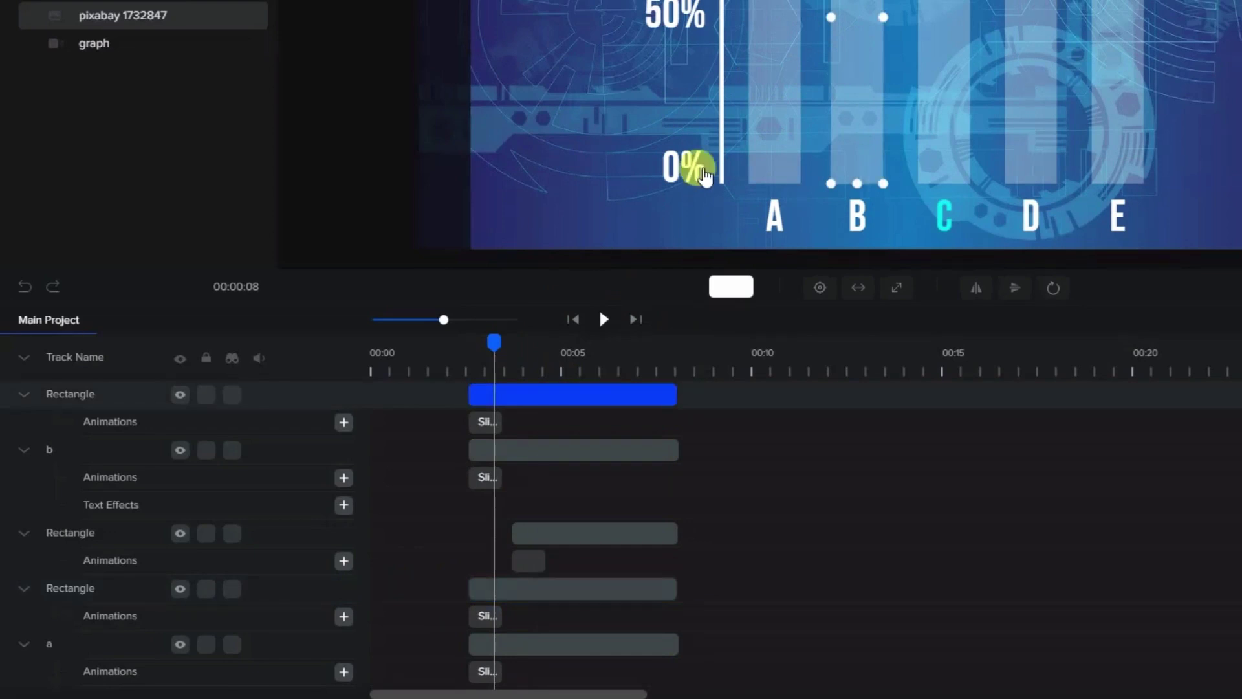
{"action": "left_click", "coordinate": [754, 158]}
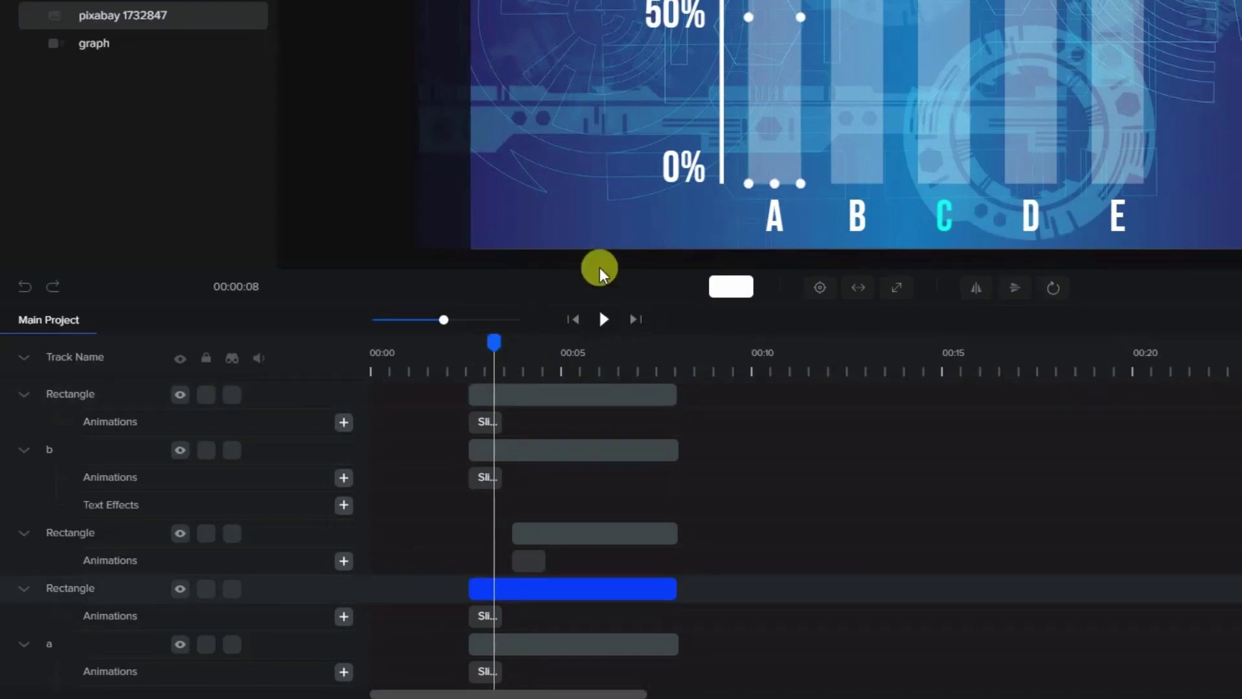
{"action": "left_click_drag", "start_coordinate": [483, 342], "coordinate": [487, 341]}
{"action": "left_click", "coordinate": [484, 621]}
{"action": "left_click", "coordinate": [485, 673]}
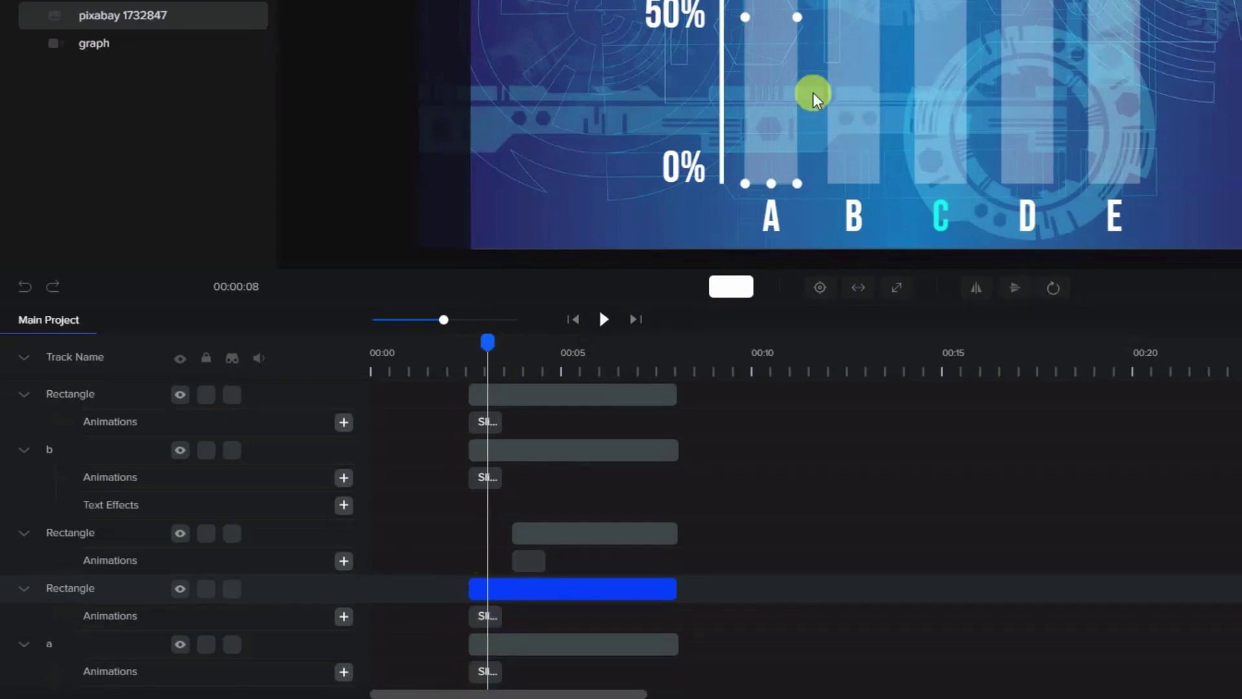
{"action": "left_click", "coordinate": [838, 95]}
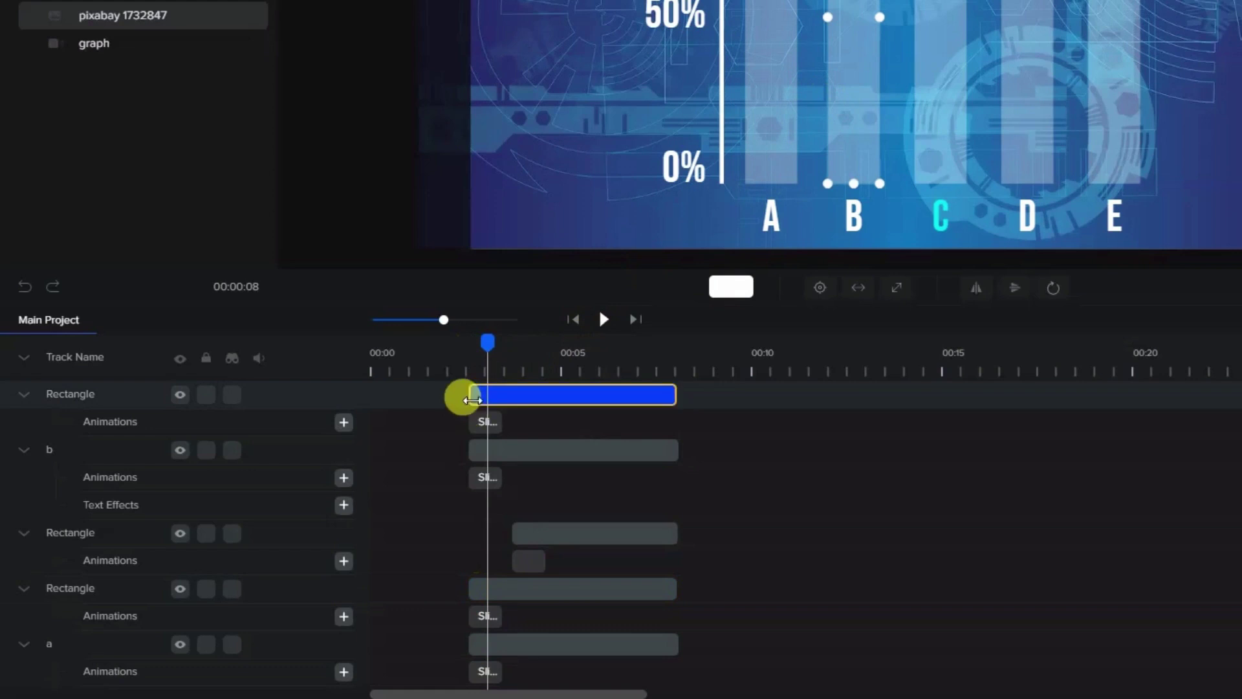
{"action": "left_click_drag", "start_coordinate": [469, 395], "coordinate": [482, 396]}
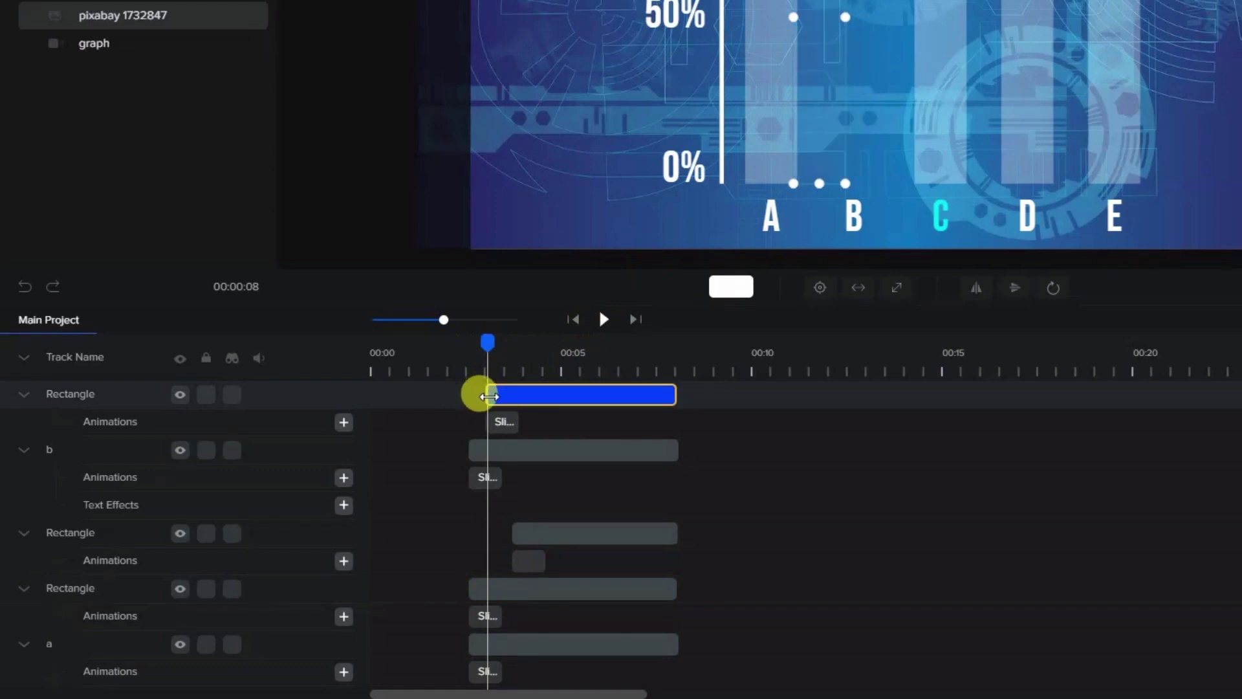
Trim the start of bar C's translucent rectangle to about the midpoint of the slide animation on bar B's translucent rectangle.
{"action": "left_click", "coordinate": [501, 425]}
{"action": "left_click_drag", "start_coordinate": [488, 342], "coordinate": [504, 339]}
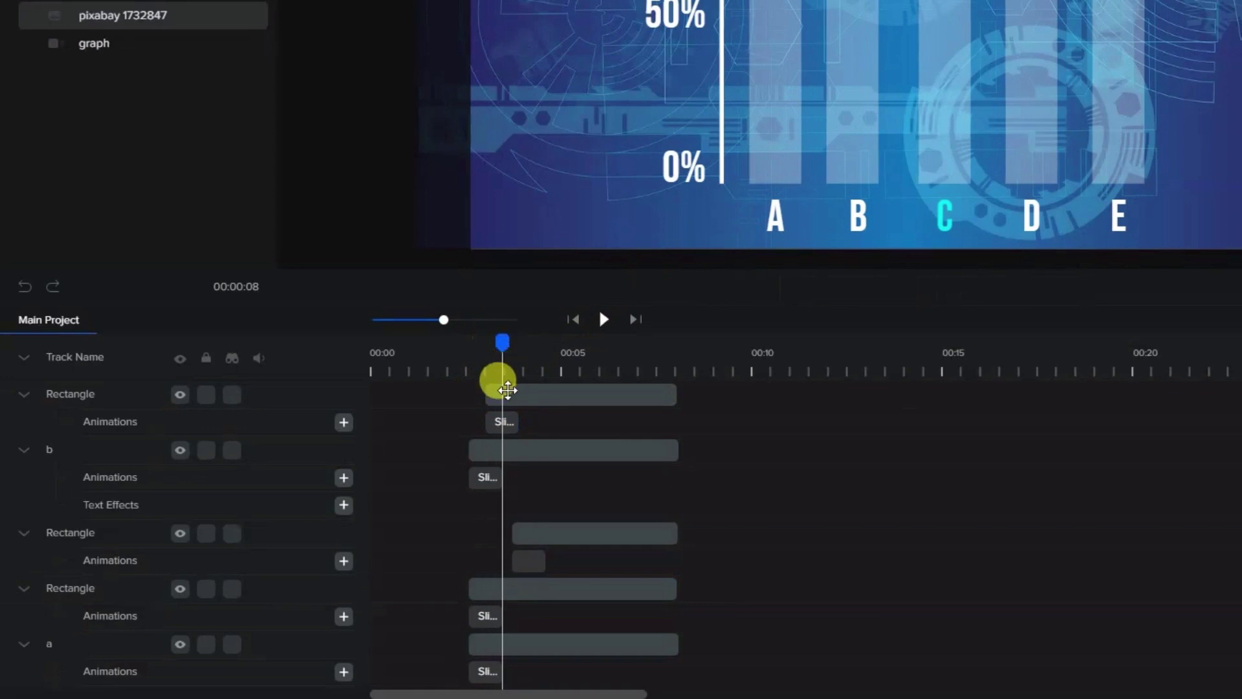
{"action": "scroll", "coordinate": [515, 469], "scroll_direction": "down", "scroll_amount": 3}
{"action": "scroll", "coordinate": [518, 467], "scroll_direction": "up", "scroll_amount": 3}
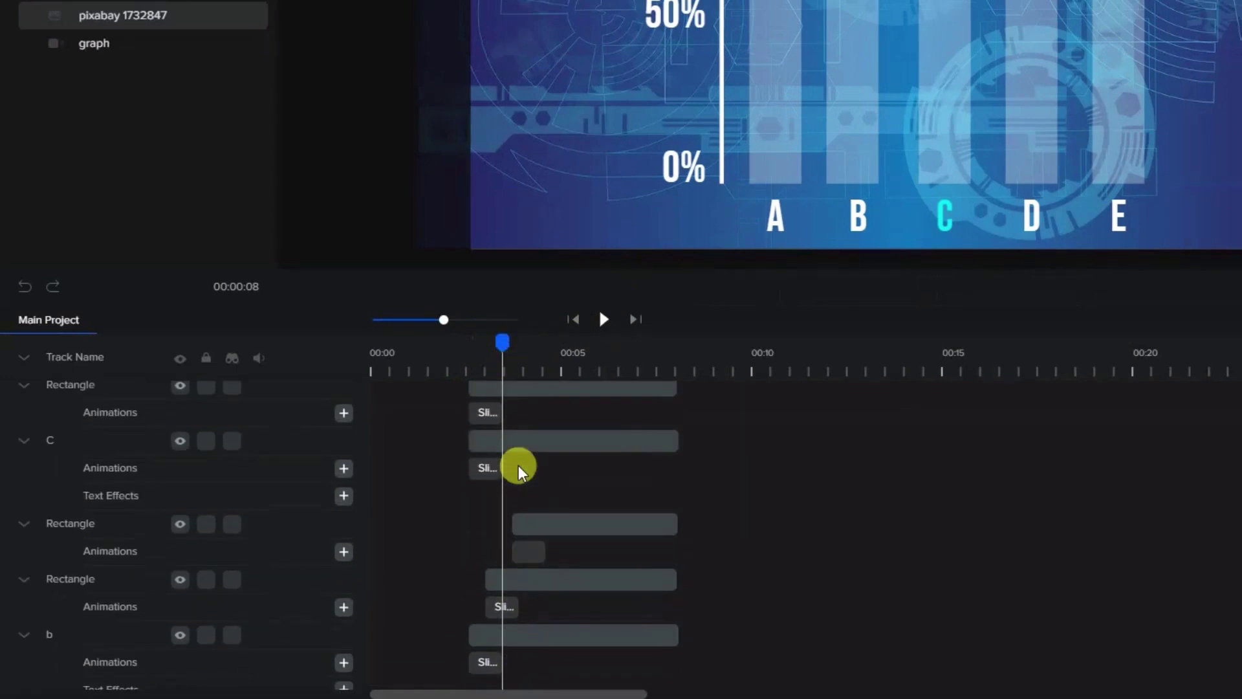
{"action": "left_click", "coordinate": [960, 5]}
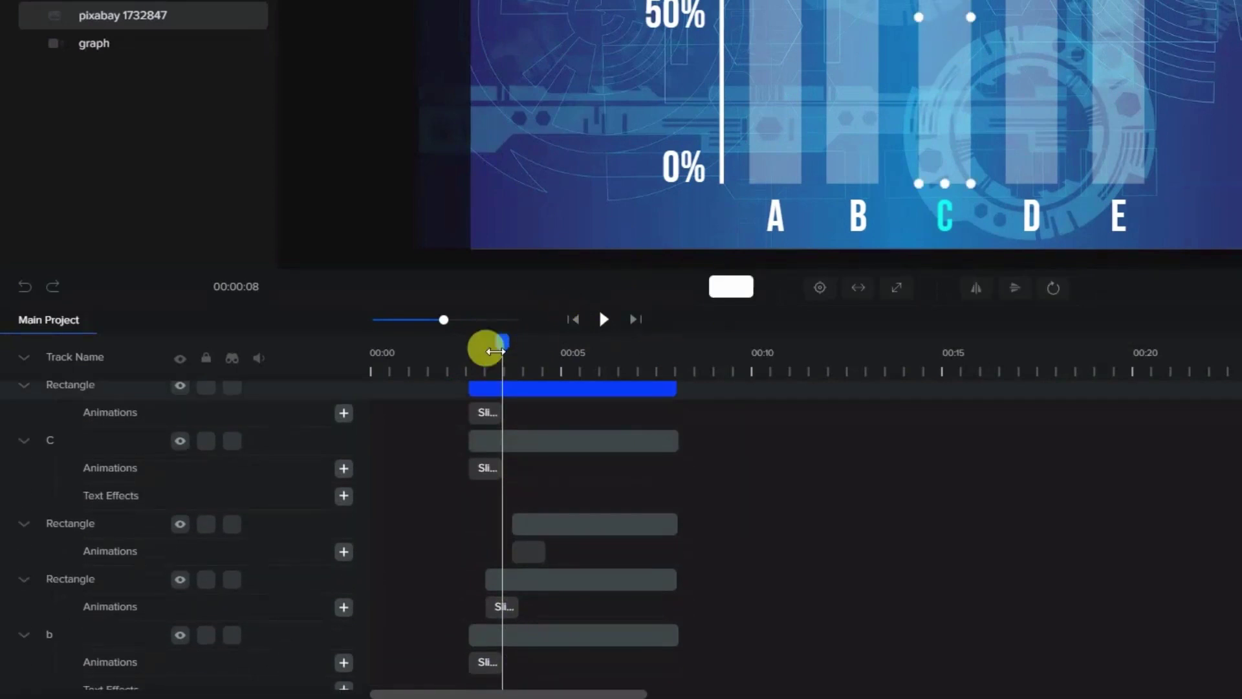
{"action": "left_click_drag", "start_coordinate": [467, 387], "coordinate": [494, 390]}
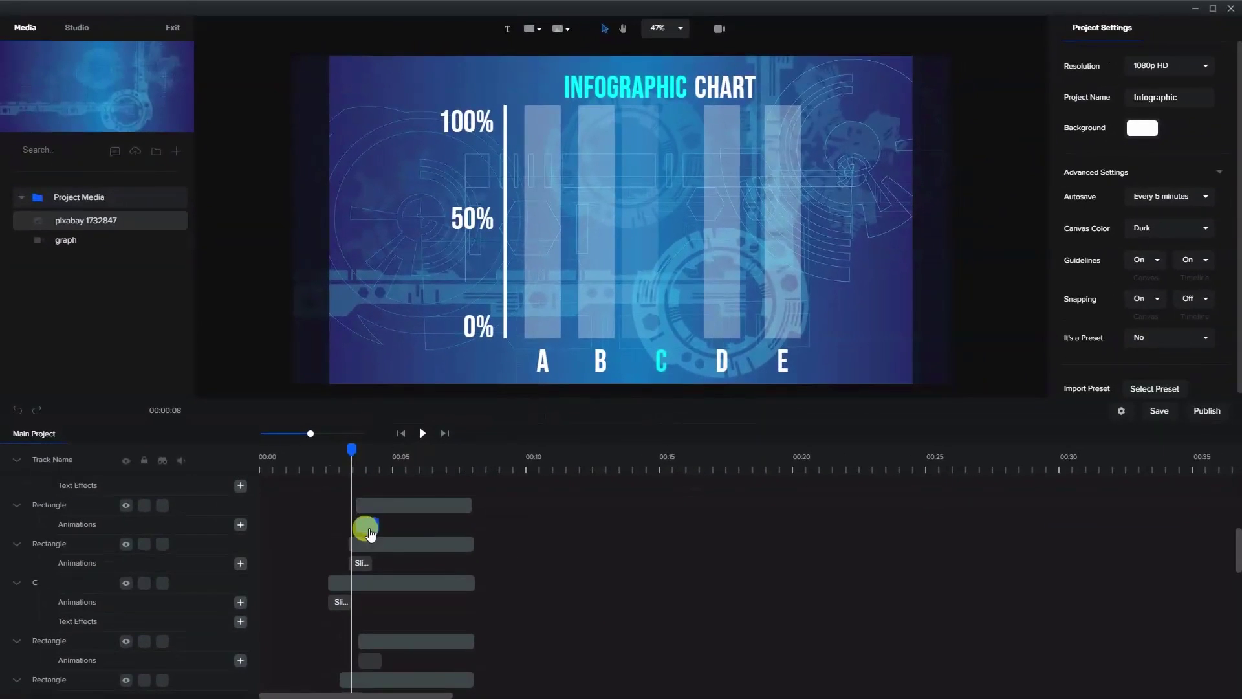
{"action": "left_click", "coordinate": [351, 544]}
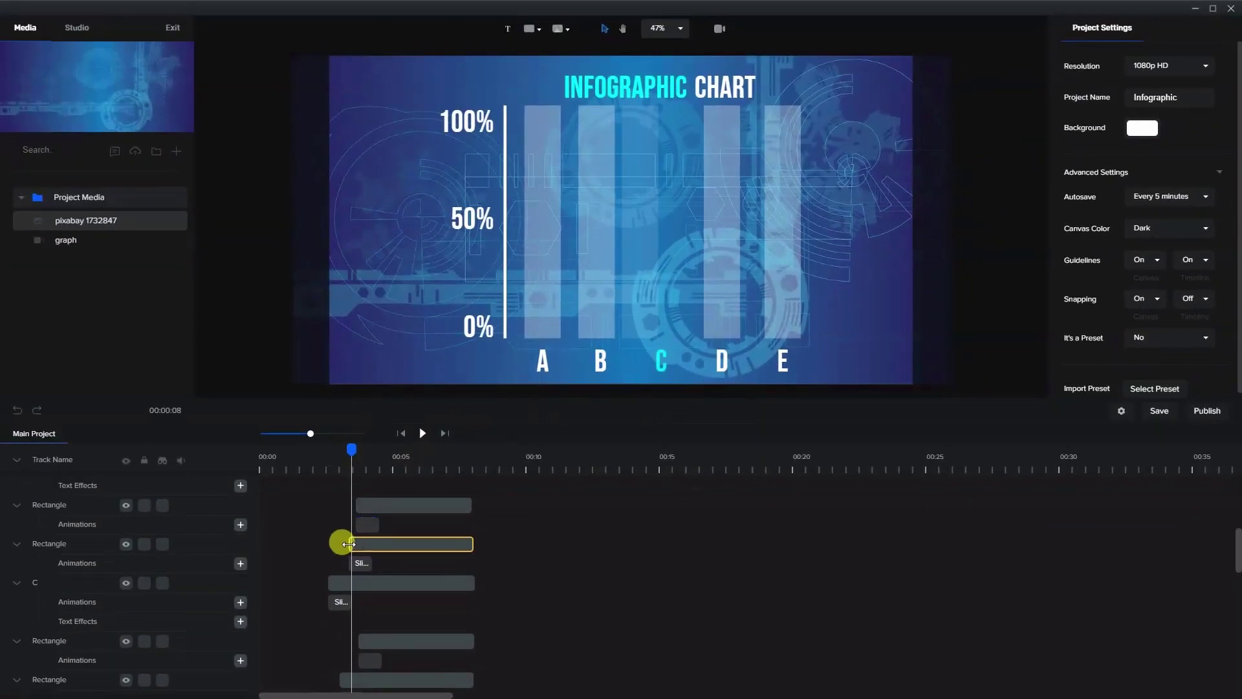
{"action": "left_click_drag", "start_coordinate": [350, 546], "coordinate": [352, 548]}
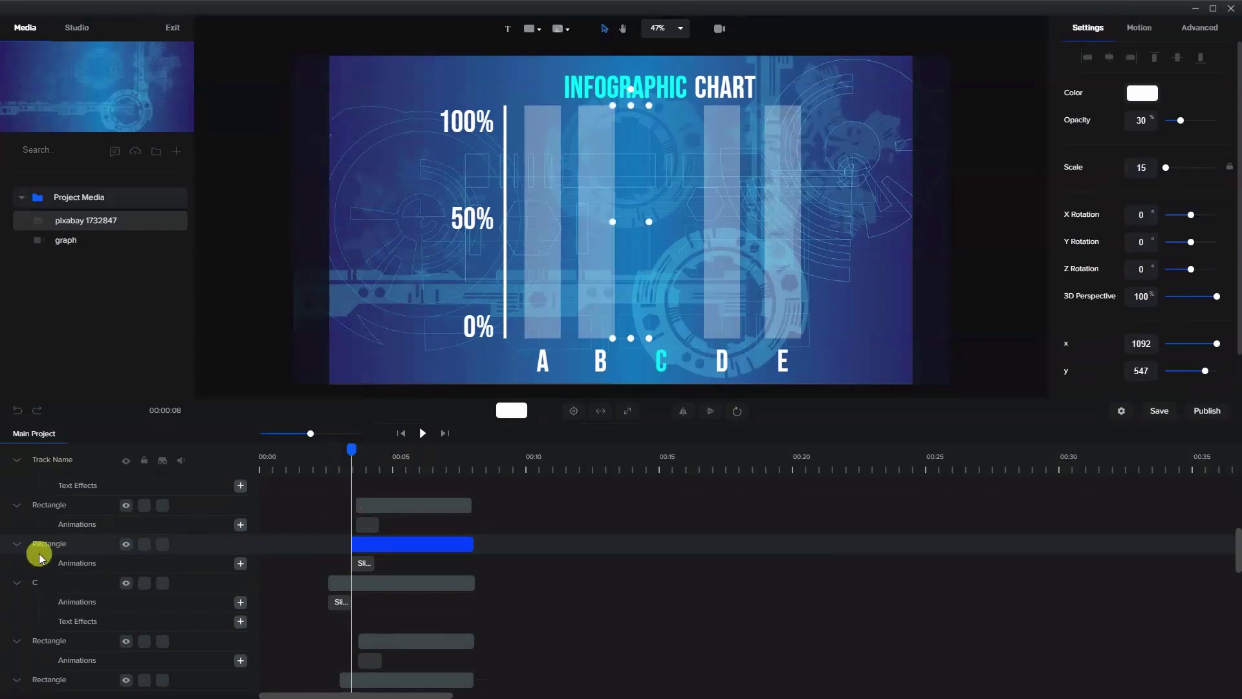
Trim the start of bar D's translucent rectangle to partway through the slide animation on bar C's translucent rectangle.
{"action": "left_click", "coordinate": [364, 563]}
{"action": "left_click_drag", "start_coordinate": [357, 446], "coordinate": [367, 446]}
{"action": "left_click", "coordinate": [724, 123]}
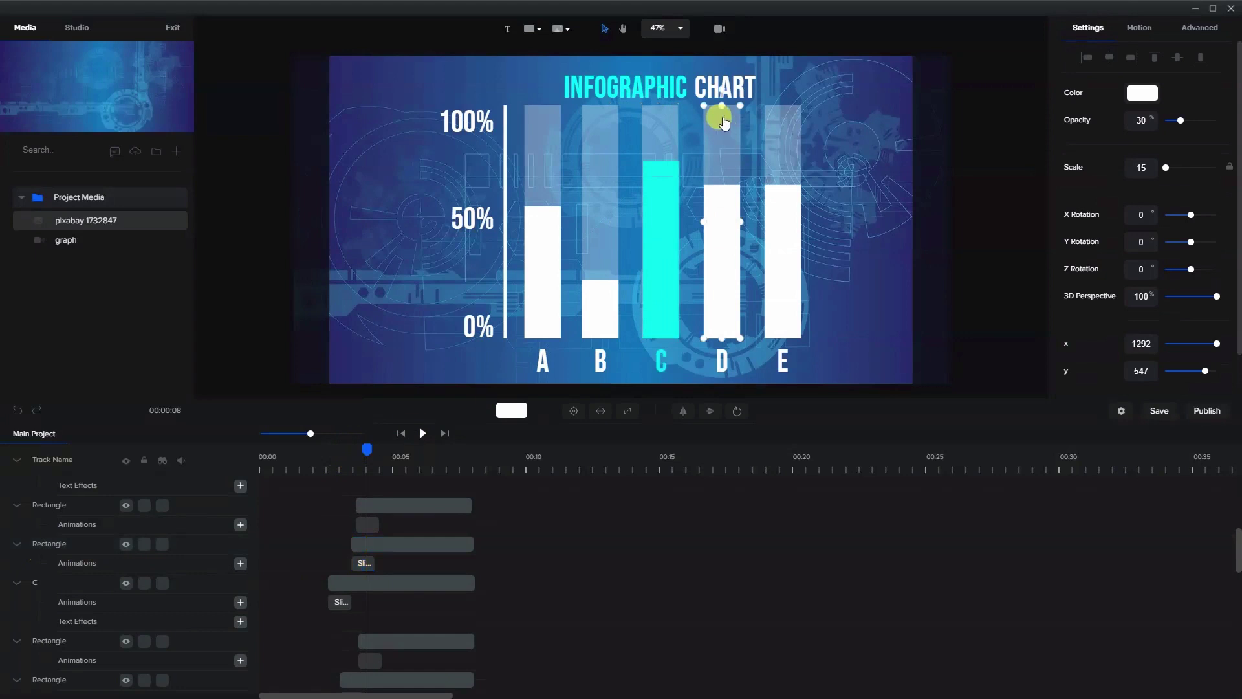
{"action": "scroll", "coordinate": [355, 582], "scroll_direction": "down", "scroll_amount": 3}
{"action": "left_click", "coordinate": [366, 538]}
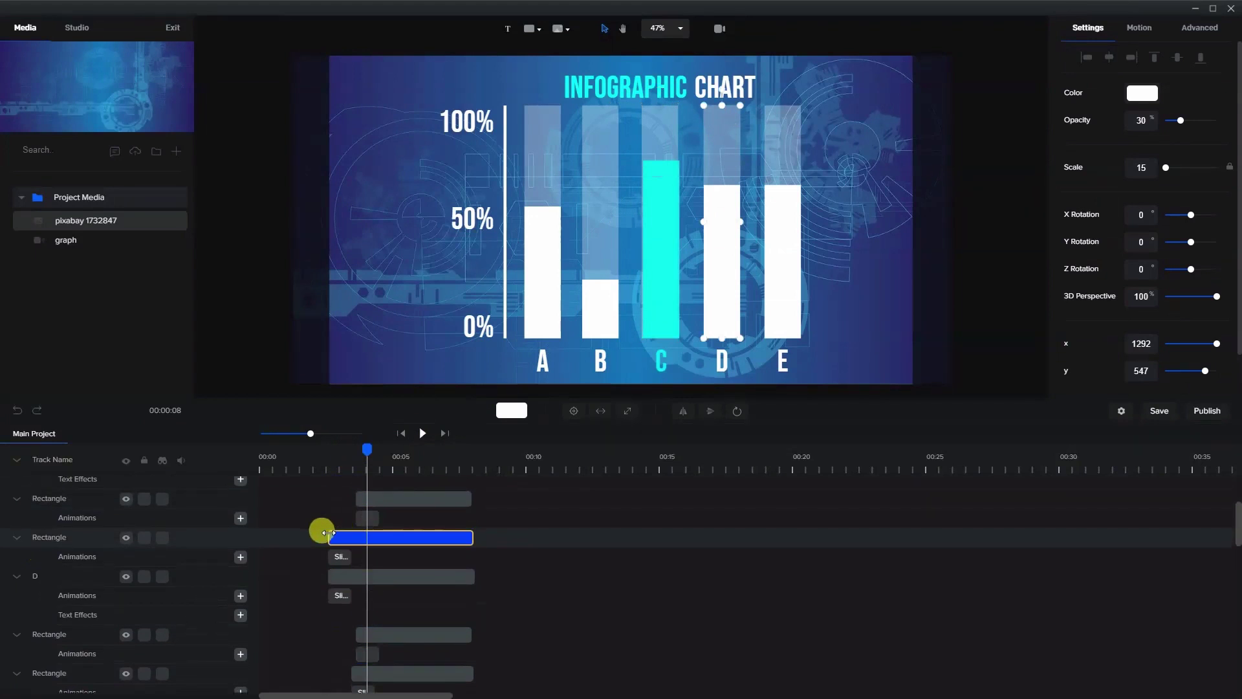
{"action": "left_click_drag", "start_coordinate": [335, 536], "coordinate": [366, 539]}
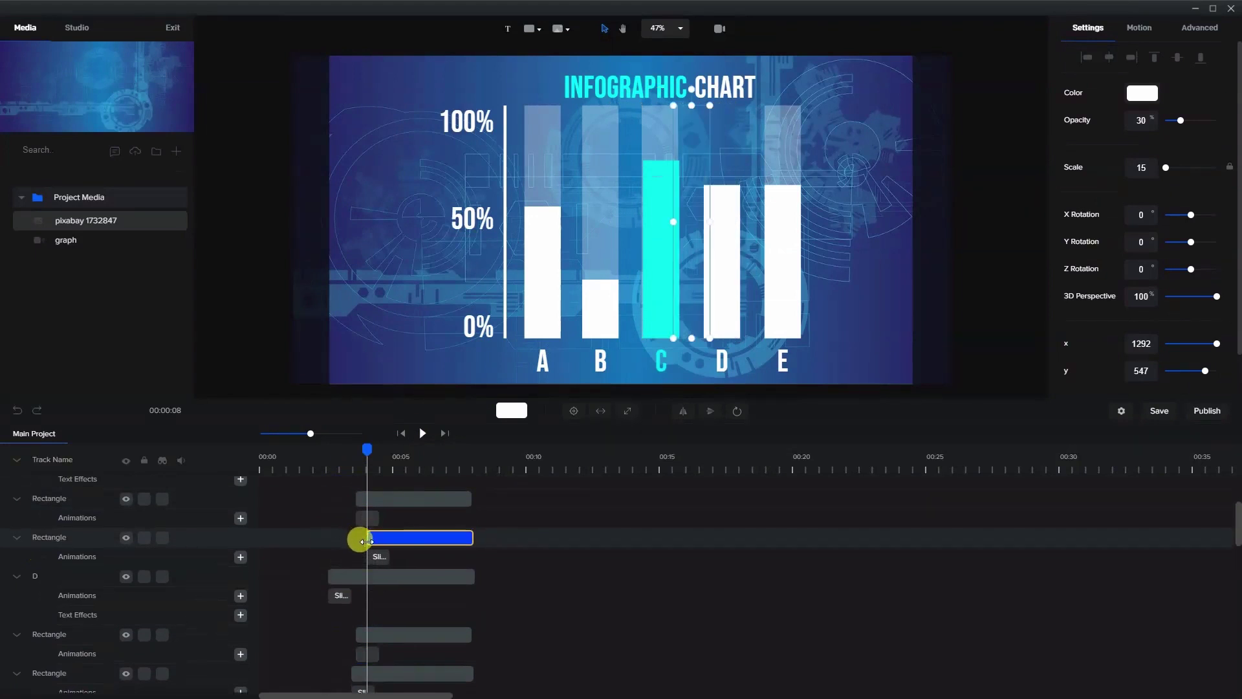
{"action": "left_click", "coordinate": [537, 419]}
Trim the start of bar E's translucent rectangle to the midpoint of the slide animation on bar D's translucent rectangle.
{"action": "left_click", "coordinate": [792, 154]}
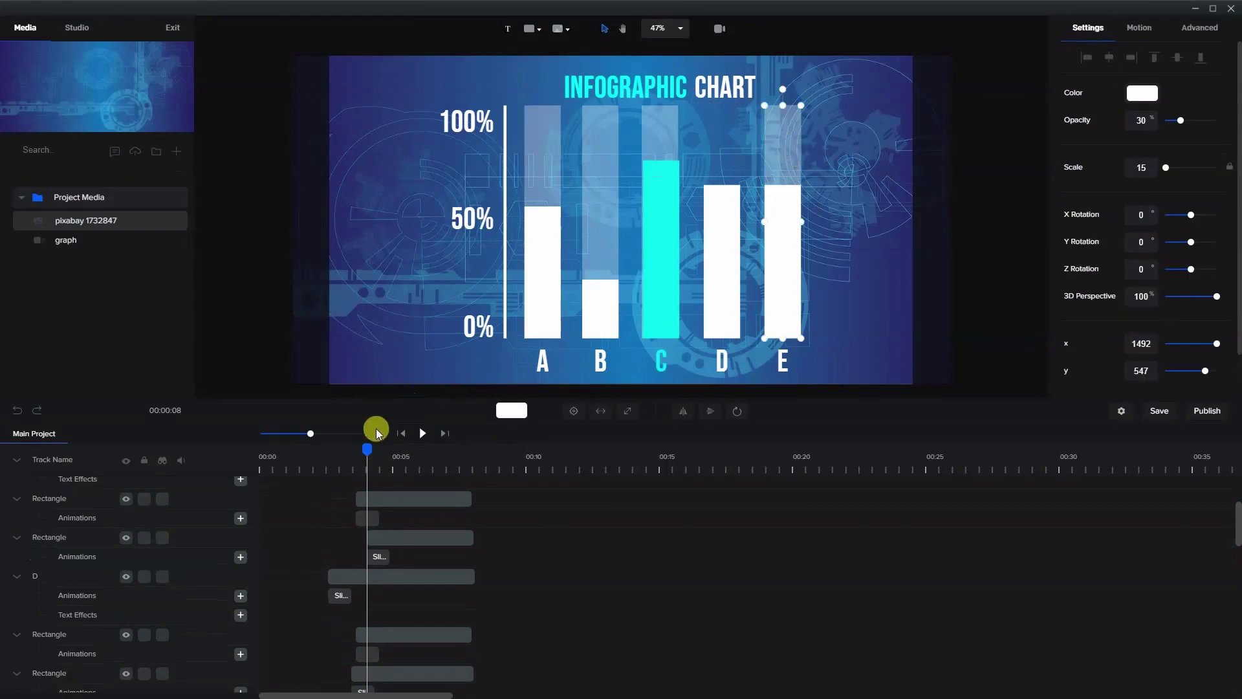
{"action": "left_click_drag", "start_coordinate": [367, 446], "coordinate": [377, 446]}
{"action": "left_click", "coordinate": [397, 532]}
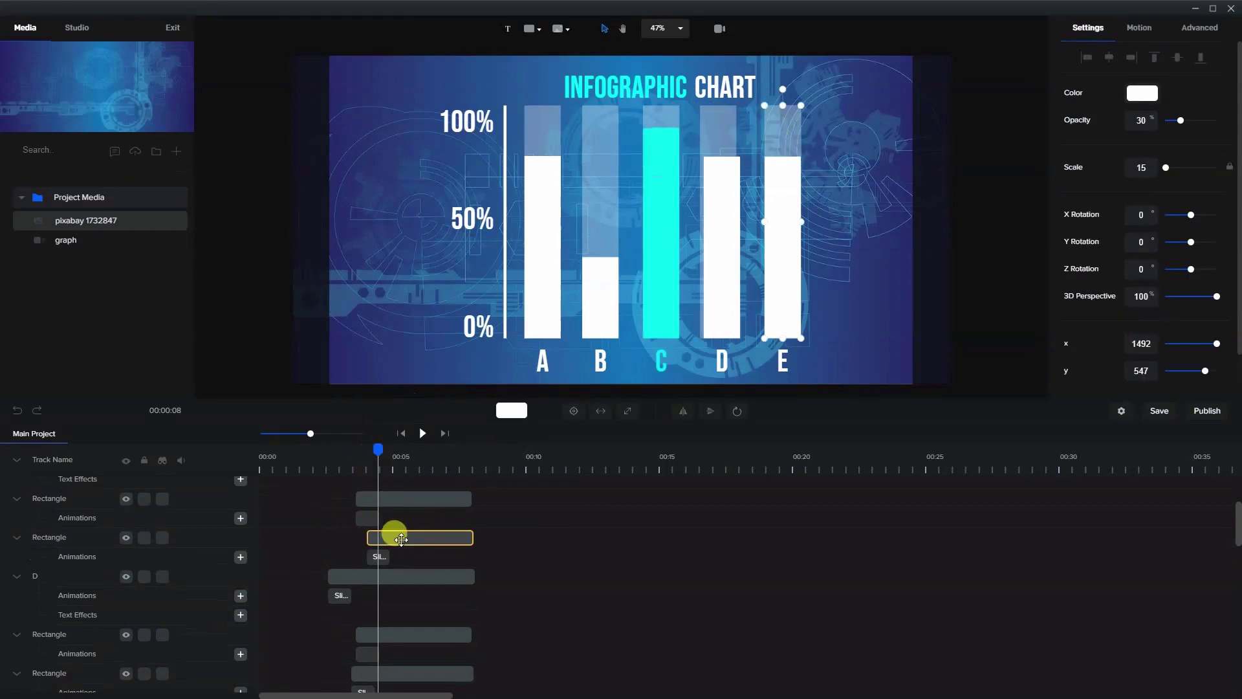
{"action": "scroll", "coordinate": [401, 541], "scroll_direction": "up", "scroll_amount": 2}
{"action": "scroll", "coordinate": [401, 541], "scroll_direction": "up", "scroll_amount": 2}
{"action": "left_click", "coordinate": [344, 523]}
{"action": "left_click_drag", "start_coordinate": [331, 523], "coordinate": [378, 527]}
{"action": "left_click", "coordinate": [380, 515]}
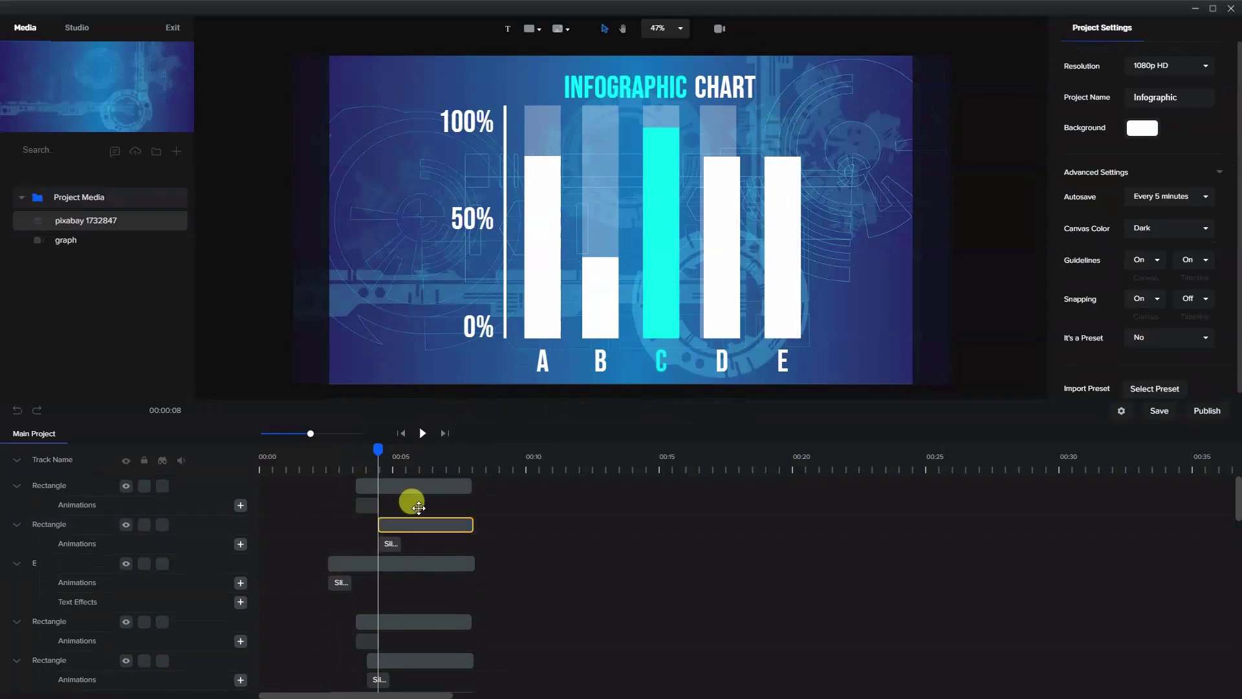
Trim the start of label B's clip to match the start of bar B's translucent rectangle.
{"action": "left_click_drag", "start_coordinate": [379, 448], "coordinate": [410, 499]}
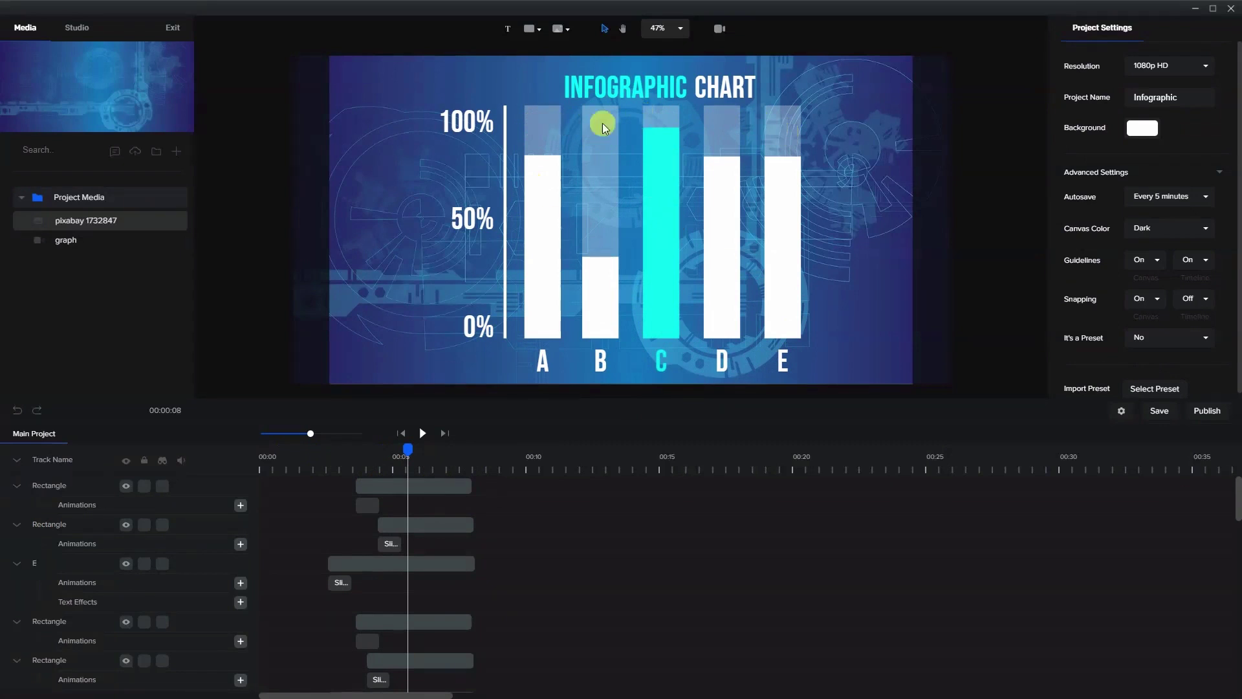
{"action": "mouse_move", "coordinate": [403, 453]}
{"action": "left_mouse_down"}
{"action": "mouse_move", "coordinate": [349, 449]}
{"action": "mouse_move", "coordinate": [401, 464]}
{"action": "left_mouse_up"}
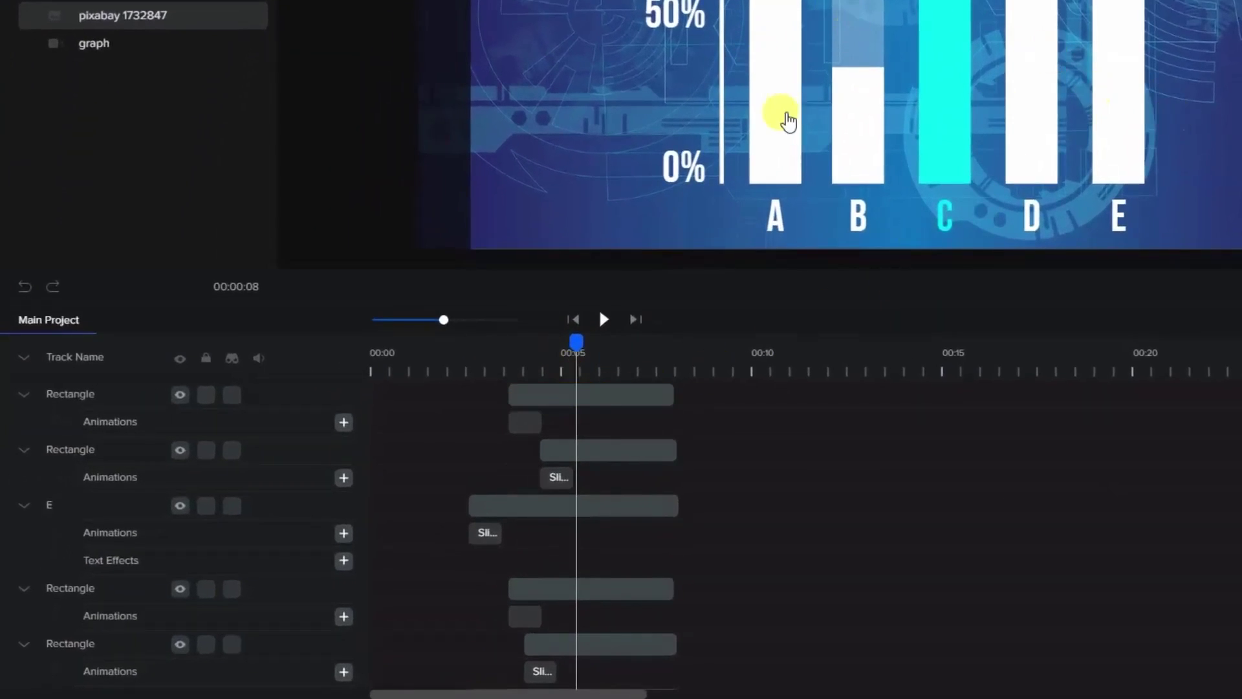
{"action": "left_click_drag", "start_coordinate": [575, 340], "coordinate": [519, 369]}
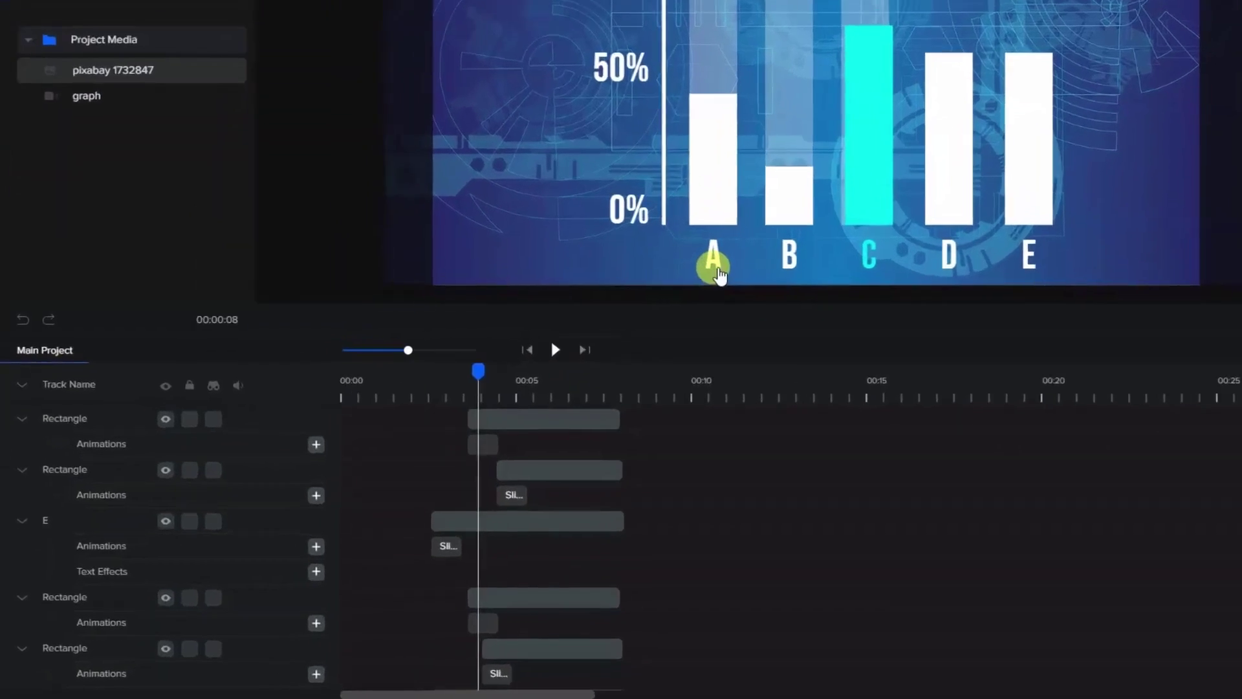
{"action": "left_click", "coordinate": [545, 364]}
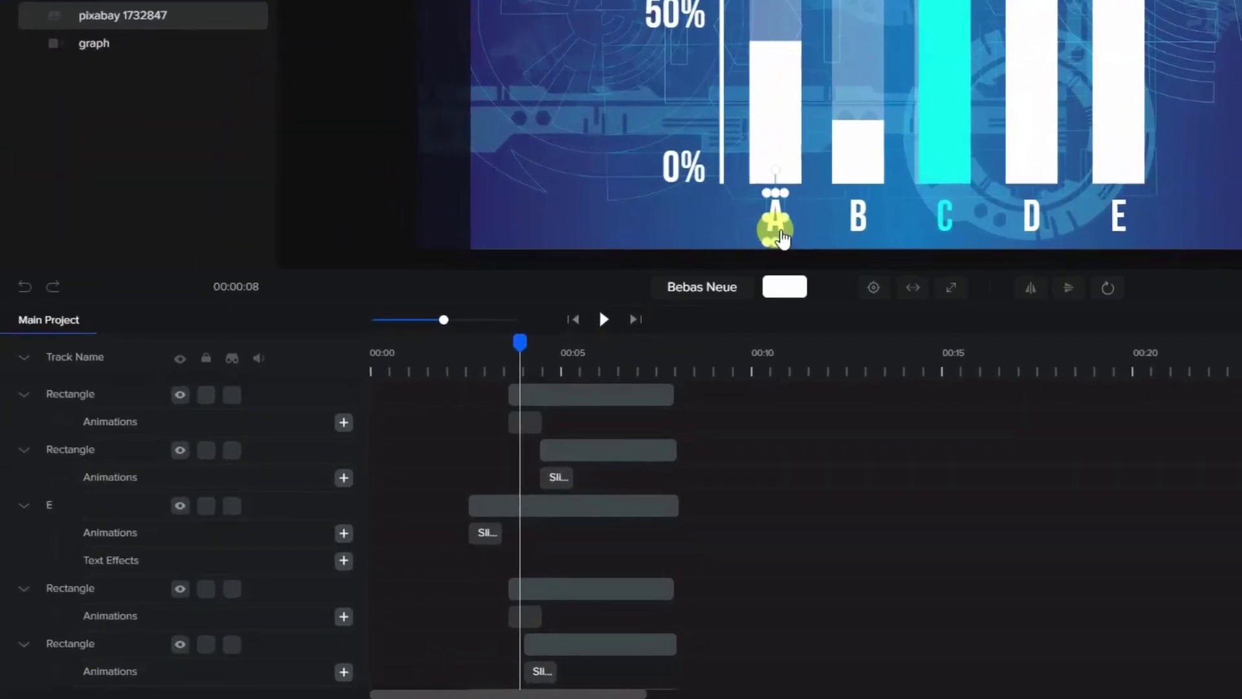
{"action": "left_click", "coordinate": [853, 216]}
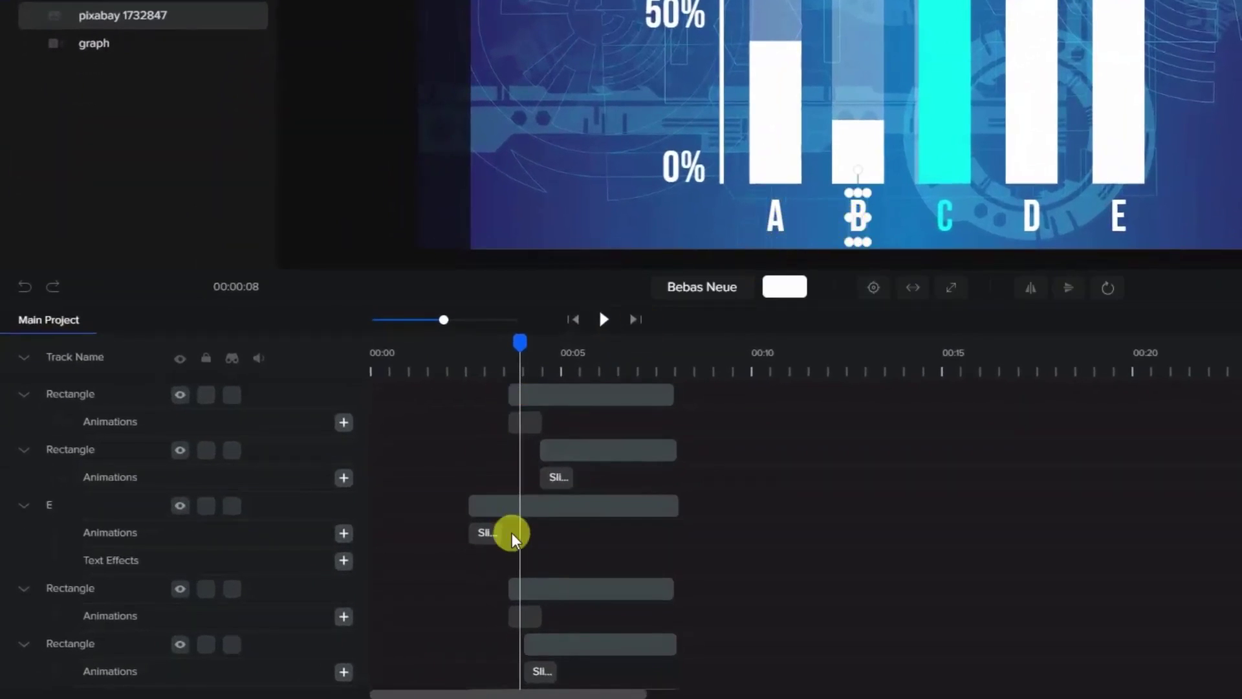
{"action": "scroll", "coordinate": [510, 530], "scroll_direction": "down", "scroll_amount": 3}
{"action": "scroll", "coordinate": [511, 538], "scroll_direction": "down", "scroll_amount": 4}
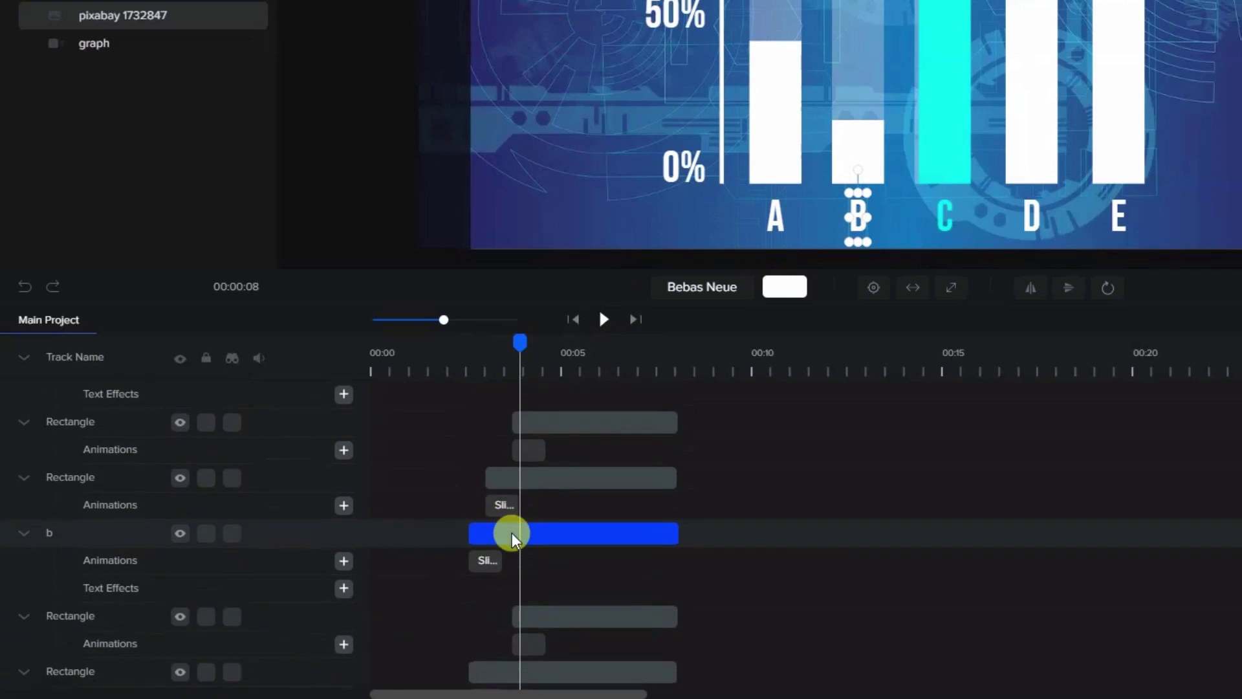
{"action": "left_click", "coordinate": [847, 71]}
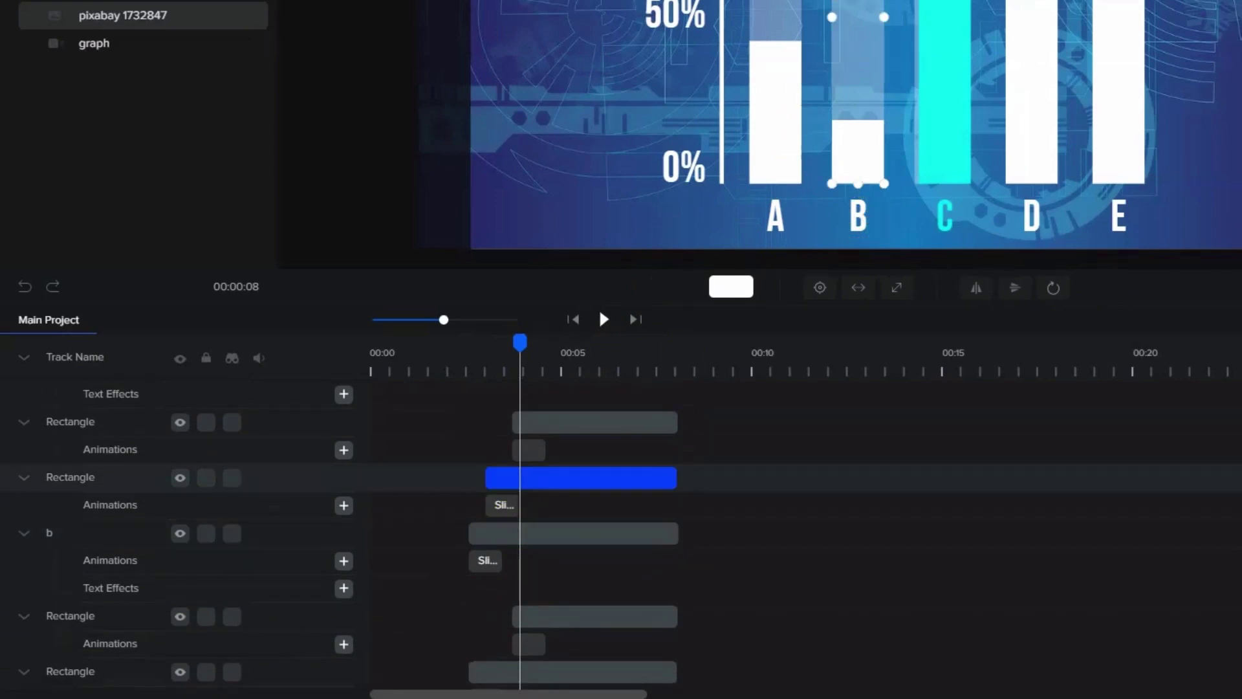
{"action": "left_click_drag", "start_coordinate": [482, 533], "coordinate": [476, 531]}
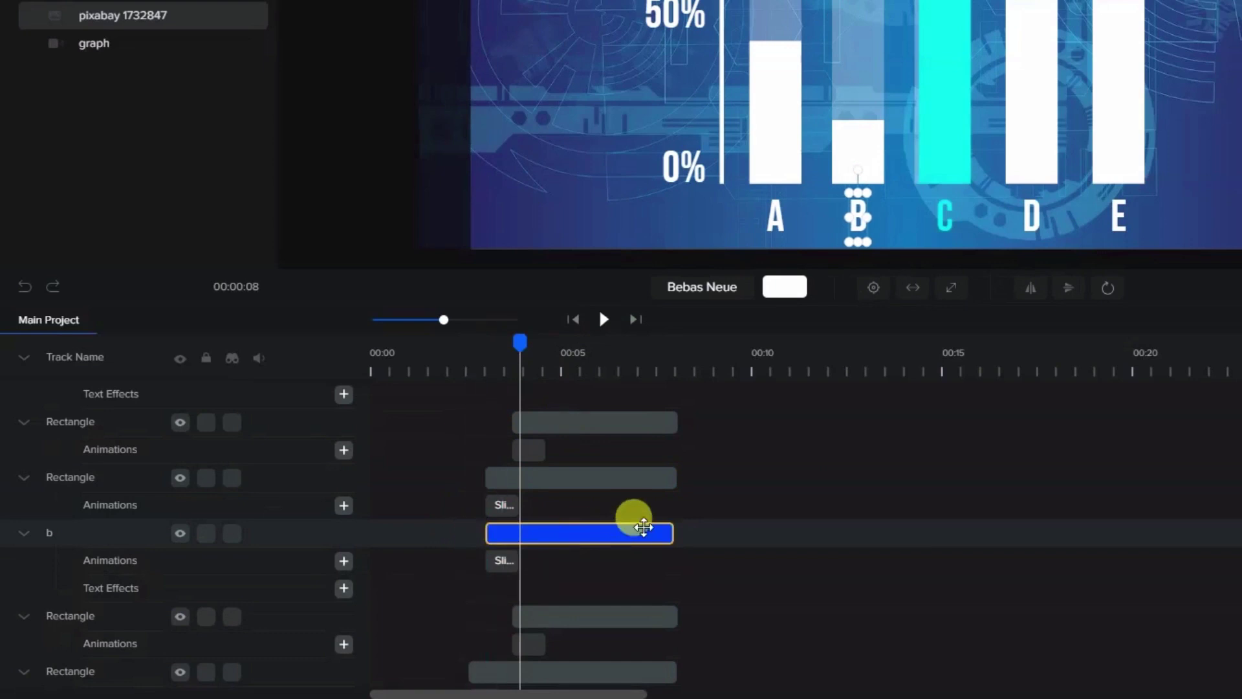
{"action": "left_click_drag", "start_coordinate": [672, 536], "coordinate": [676, 535]}
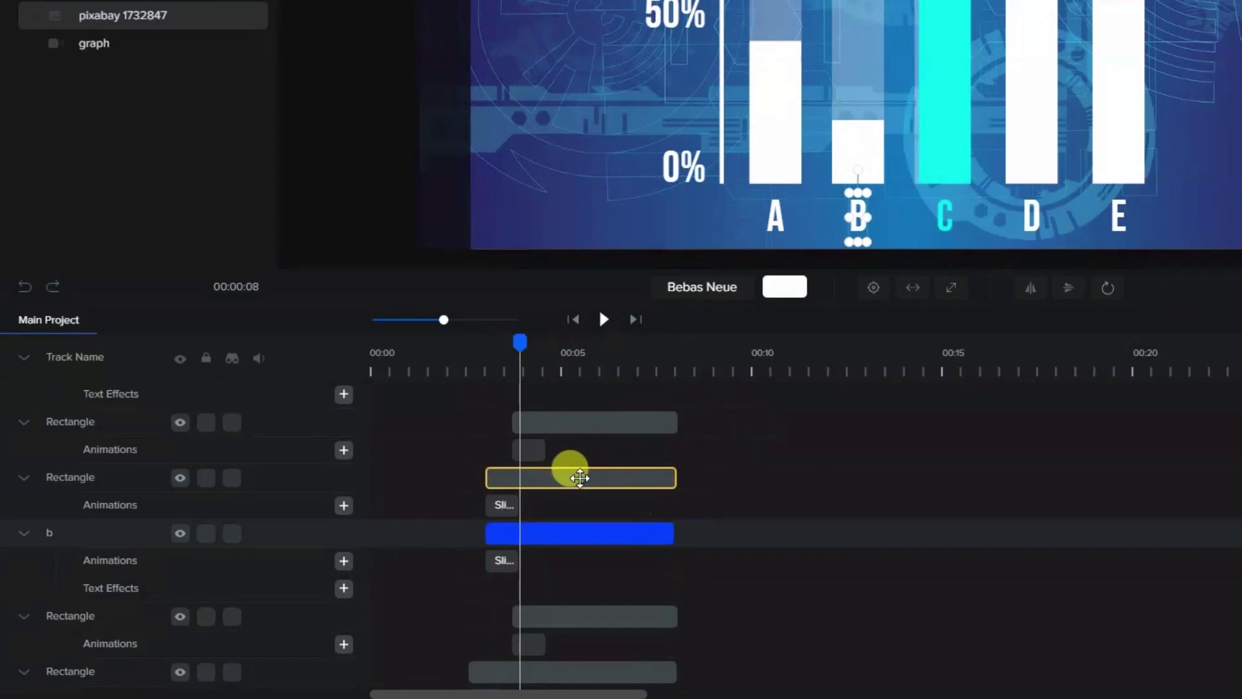
Trim the start of label C's clip to match the start of bar C's translucent rectangle.
{"action": "left_click", "coordinate": [946, 206]}
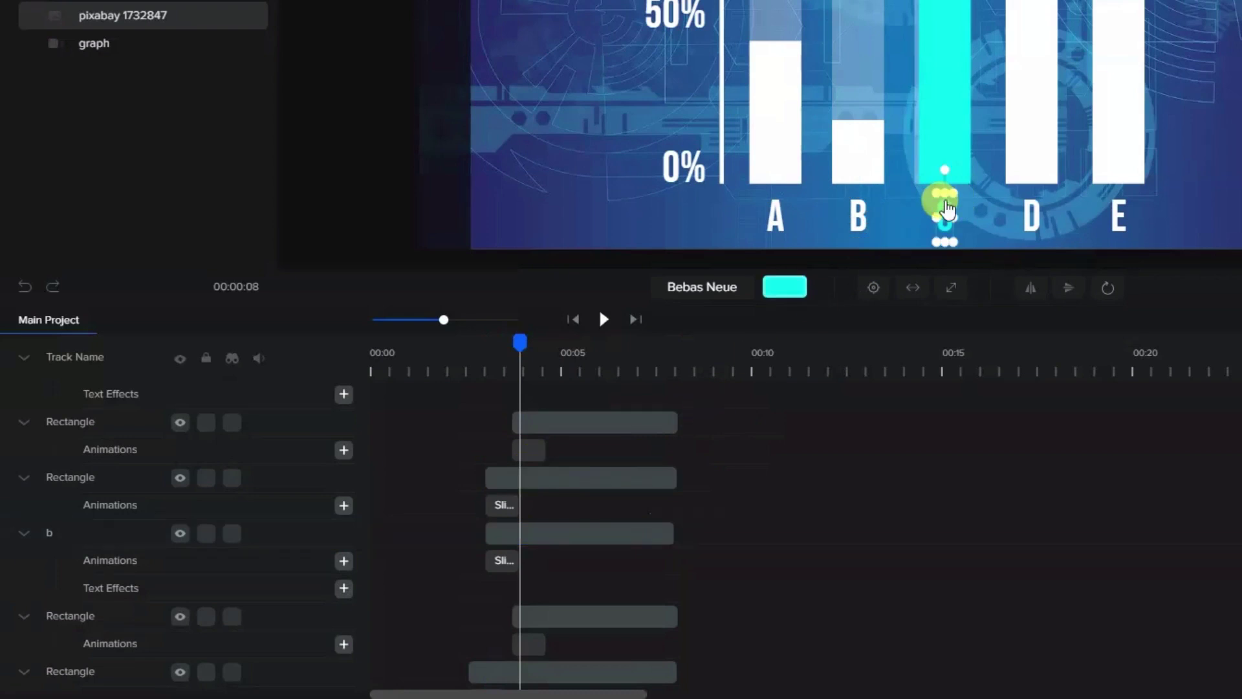
{"action": "scroll", "coordinate": [518, 512], "scroll_direction": "up", "scroll_amount": 2}
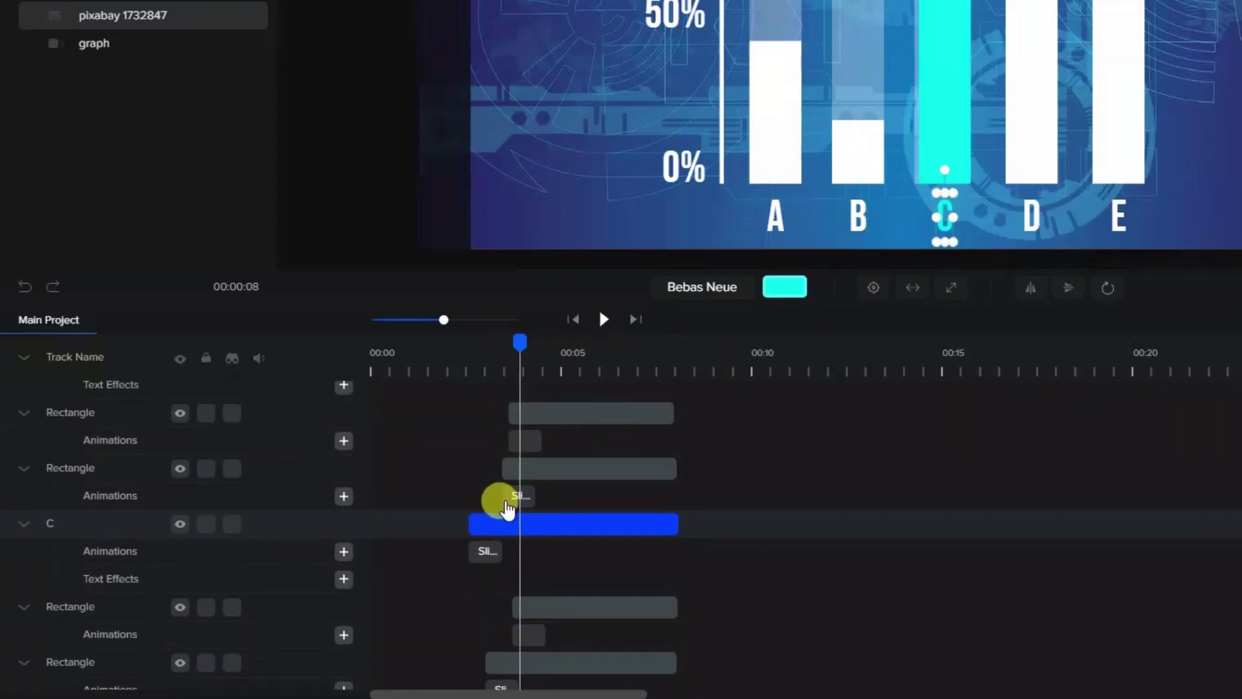
{"action": "left_click_drag", "start_coordinate": [472, 526], "coordinate": [498, 526]}
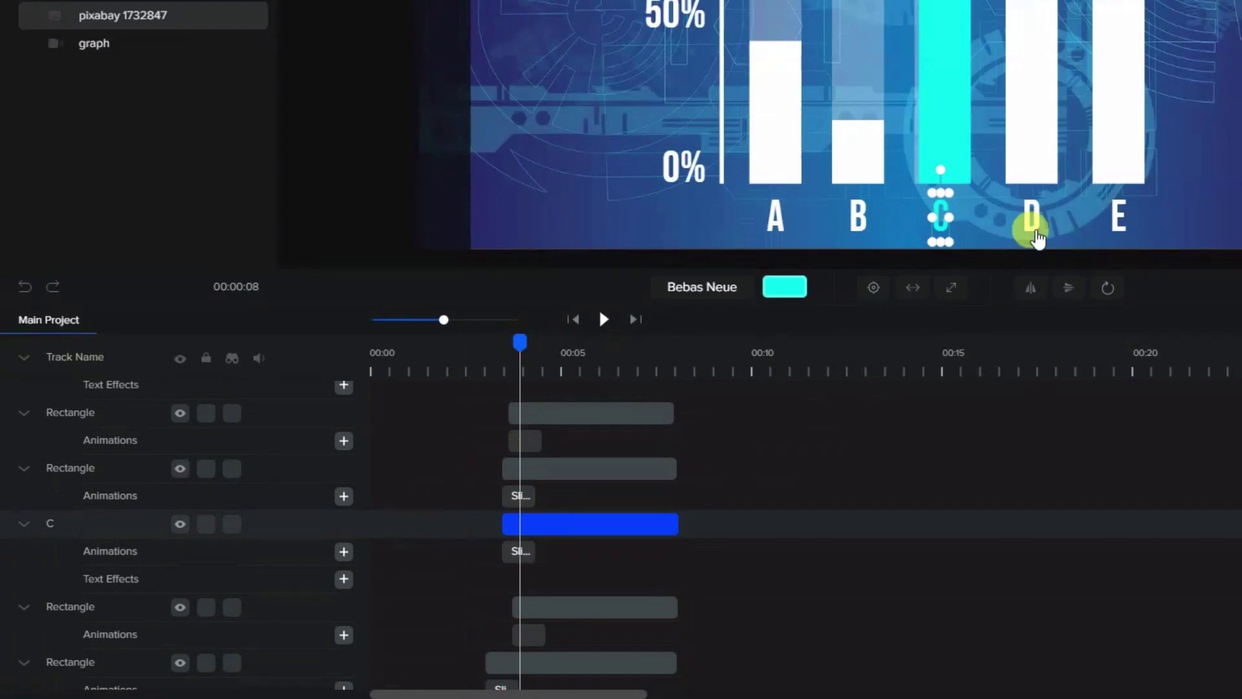
Trim the start of label D's clip to match the start of bar D's translucent rectangle.
{"action": "left_click", "coordinate": [1035, 230]}
{"action": "scroll", "coordinate": [601, 516], "scroll_direction": "up", "scroll_amount": 2}
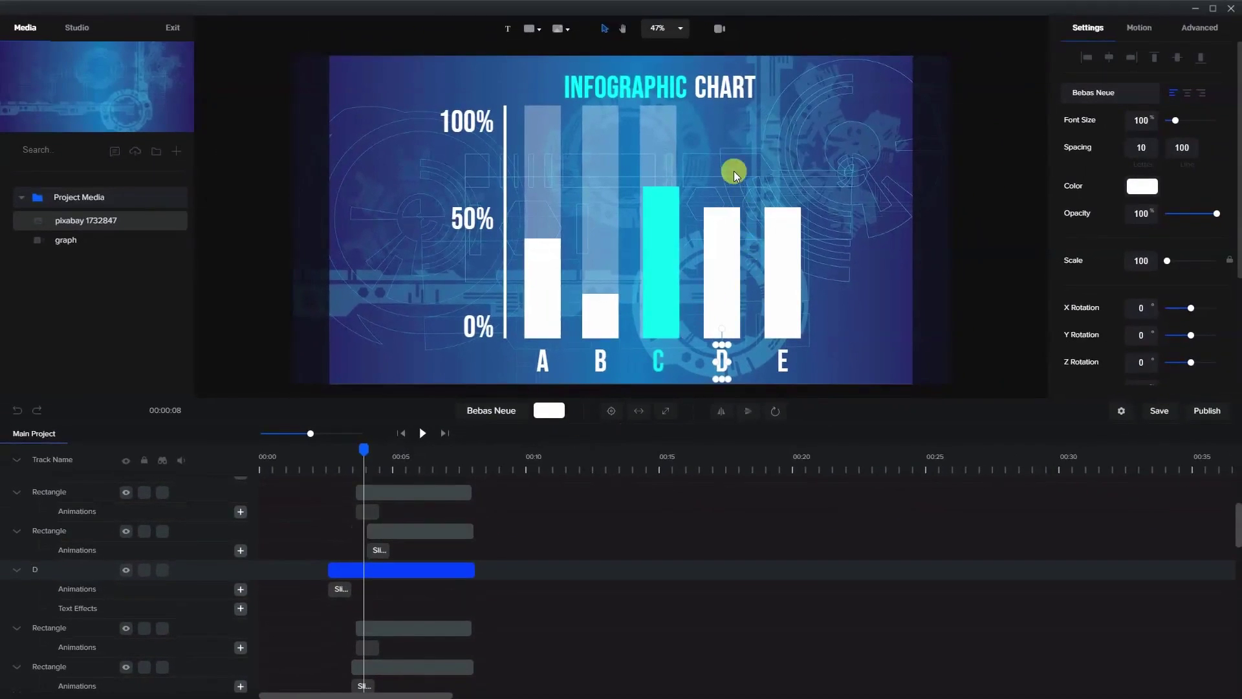
{"action": "left_click_drag", "start_coordinate": [365, 451], "coordinate": [404, 449]}
{"action": "left_click", "coordinate": [712, 131]}
{"action": "left_click", "coordinate": [665, 172]}
{"action": "mouse_move", "coordinate": [363, 567]}
{"action": "left_mouse_down"}
{"action": "mouse_move", "coordinate": [346, 570]}
{"action": "mouse_move", "coordinate": [371, 573]}
{"action": "left_mouse_up"}
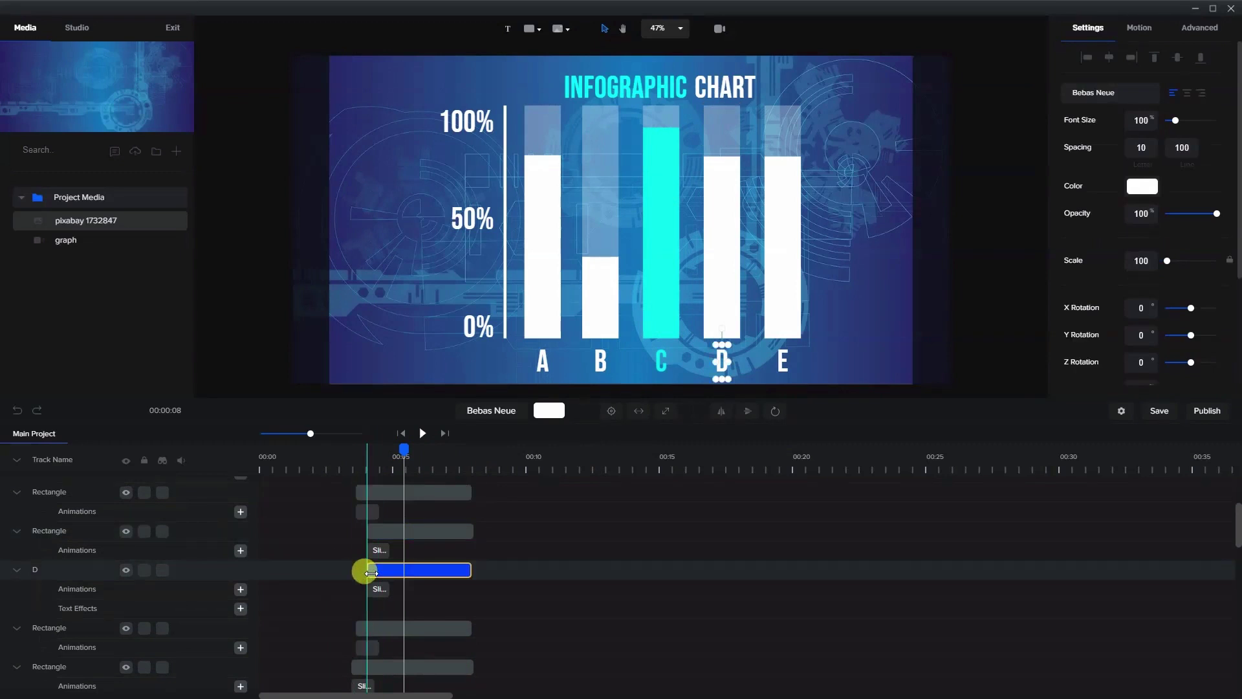
{"action": "left_click", "coordinate": [744, 334]}
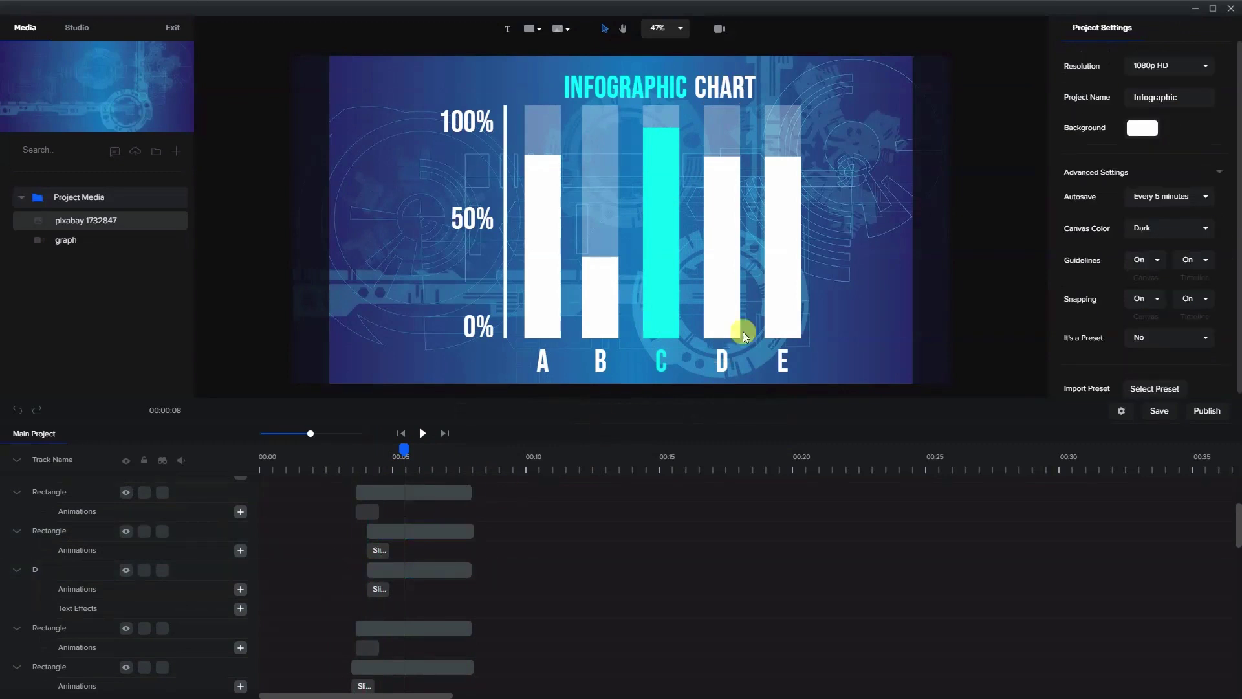
Trim the start of label E's clip to match the start of bar E's translucent rectangle.
{"action": "left_click", "coordinate": [776, 134]}
{"action": "scroll", "coordinate": [410, 554], "scroll_direction": "up", "scroll_amount": 1}
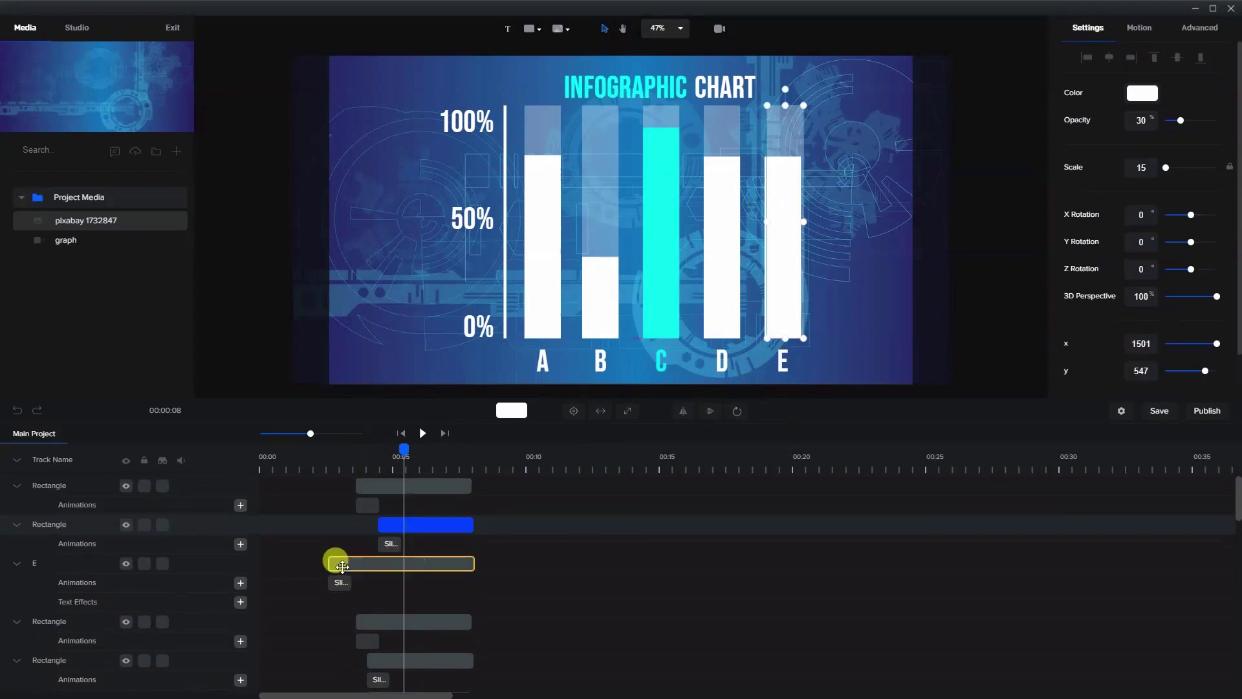
{"action": "left_click", "coordinate": [341, 565]}
{"action": "left_click_drag", "start_coordinate": [330, 566], "coordinate": [378, 564]}
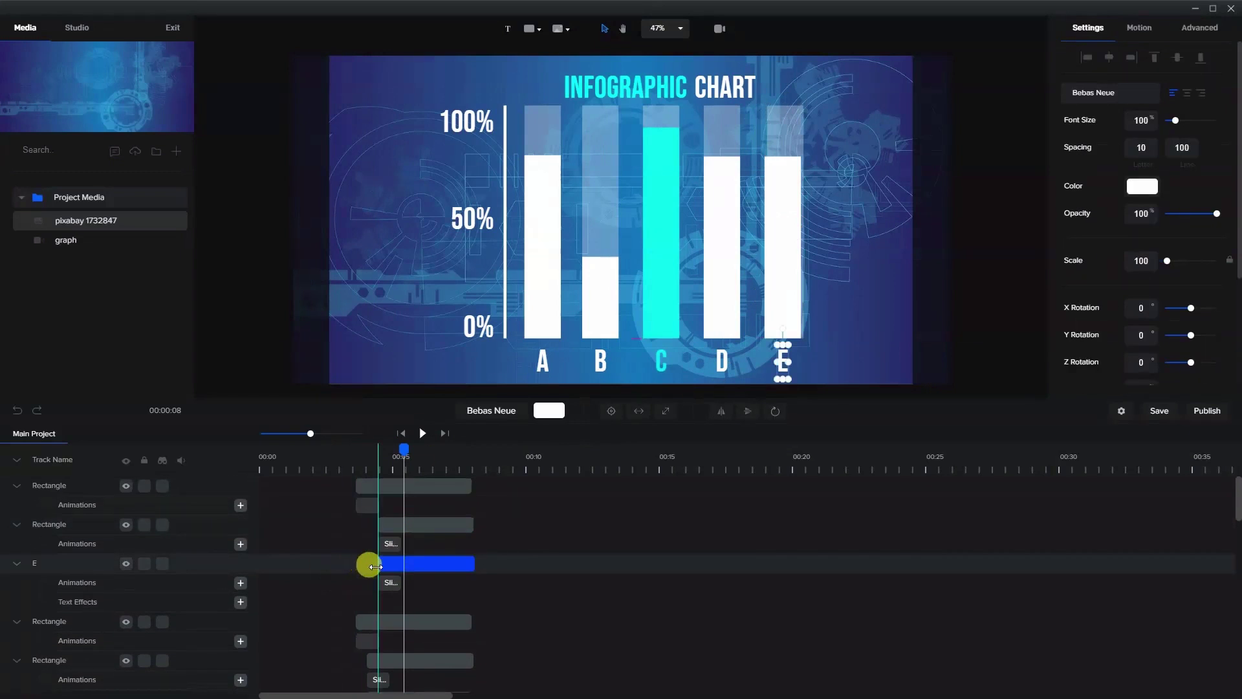
Nudge bar E's solid rectangle horizontally to x 1498 so it lines up with its translucent rectangle.
{"action": "left_click_drag", "start_coordinate": [402, 450], "coordinate": [433, 513]}
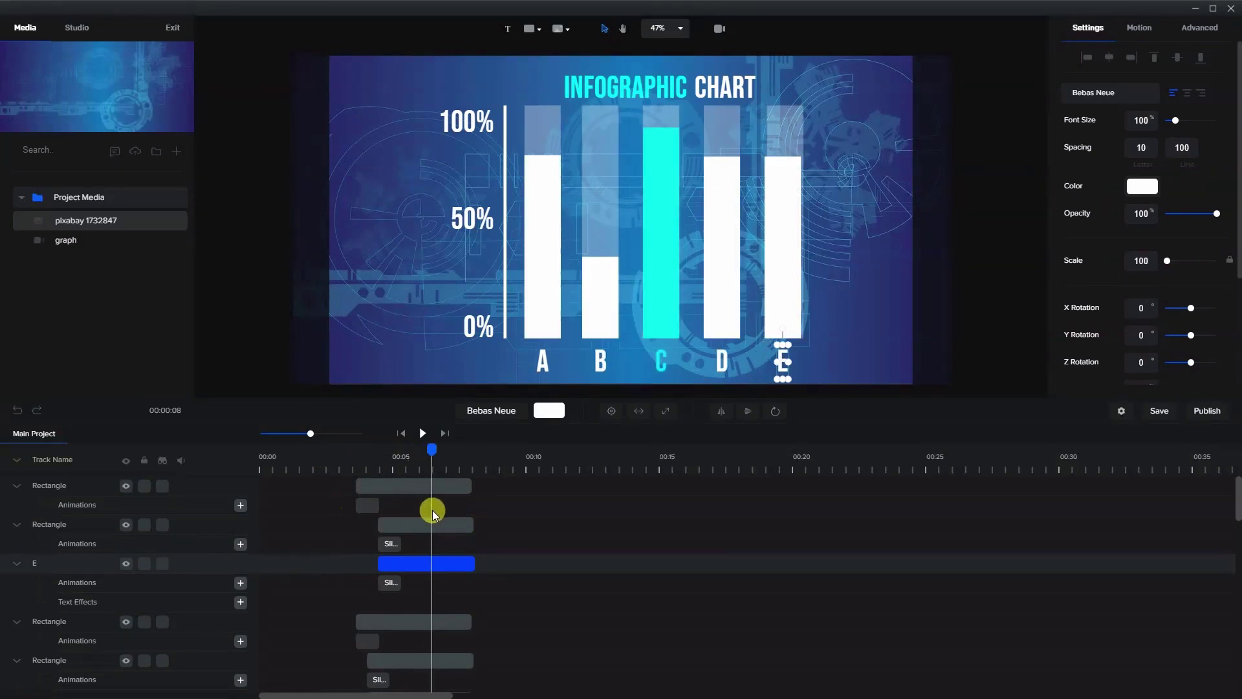
{"action": "left_click_drag", "start_coordinate": [432, 446], "coordinate": [444, 448]}
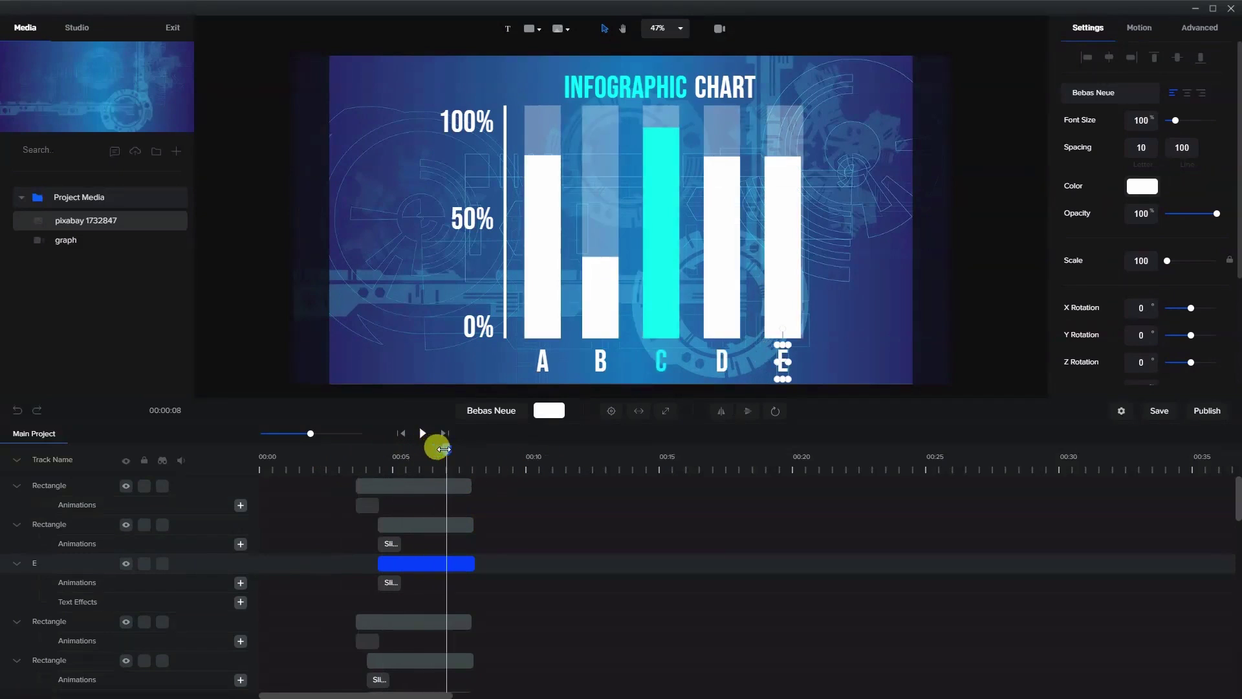
{"action": "left_click", "coordinate": [785, 265]}
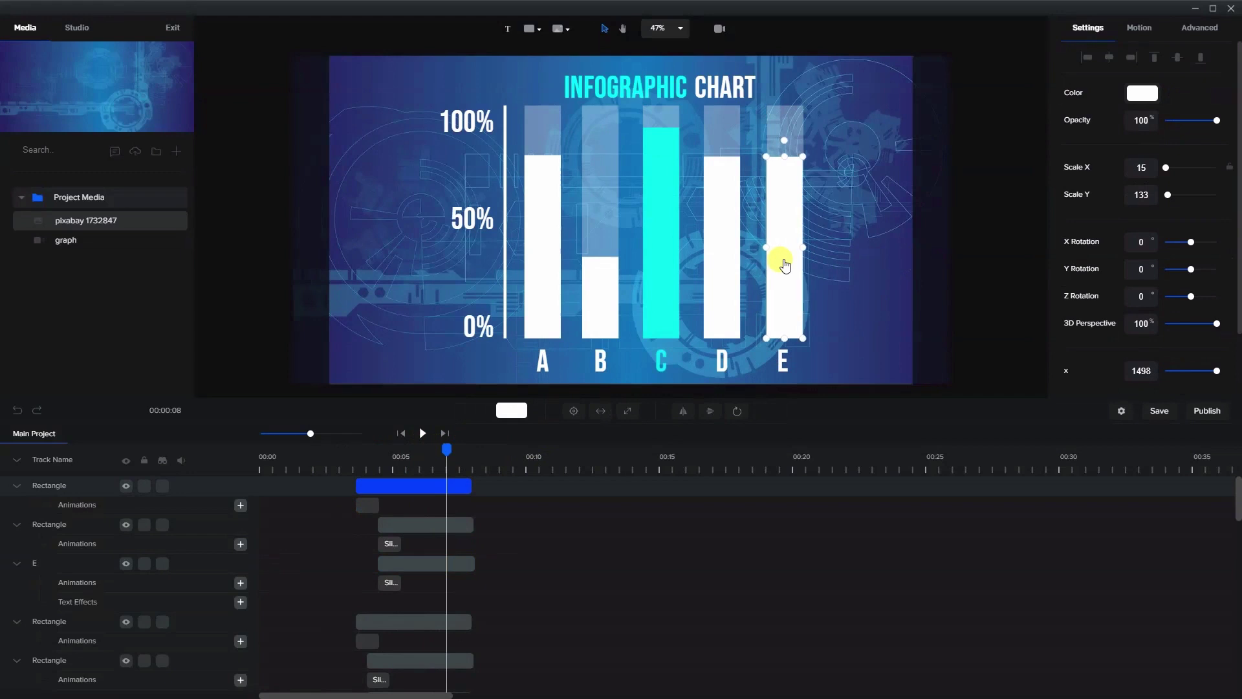
{"action": "left_click", "coordinate": [859, 263]}
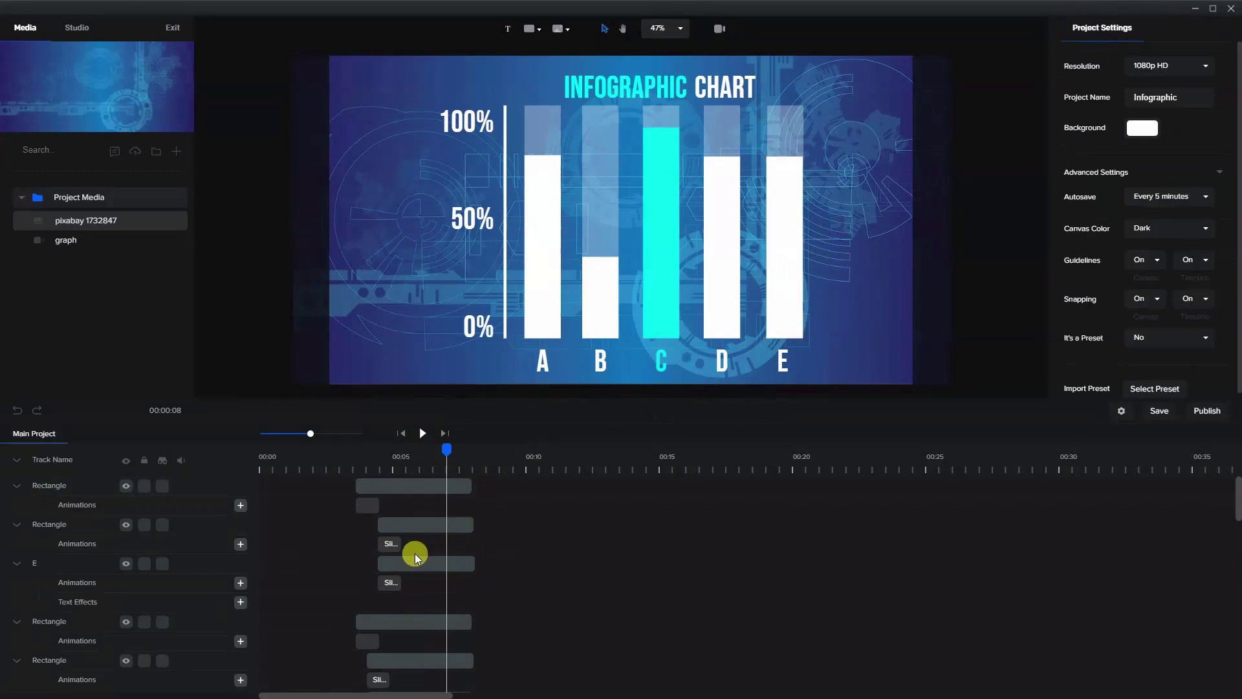
Trim the start of bar A's solid white rectangle to shortly after the 5-second mark.
{"action": "left_click_drag", "start_coordinate": [446, 447], "coordinate": [411, 470]}
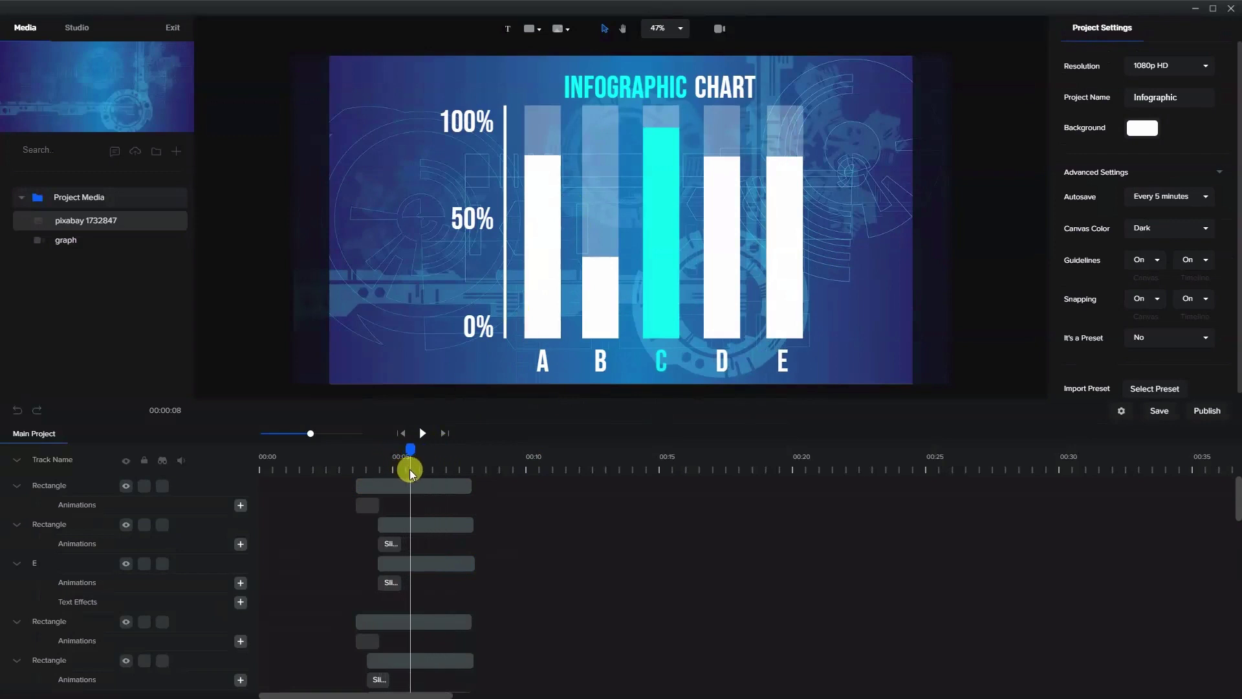
{"action": "left_click", "coordinate": [552, 253]}
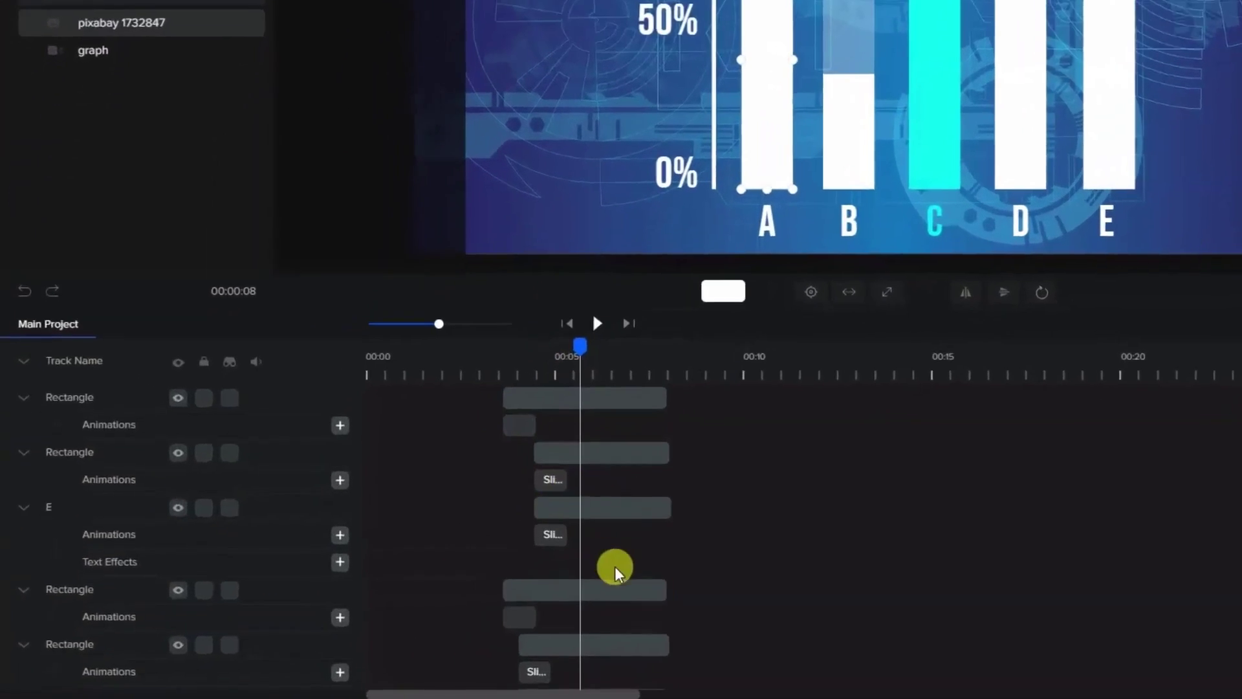
{"action": "scroll", "coordinate": [433, 617], "scroll_direction": "down", "scroll_amount": 2}
{"action": "scroll", "coordinate": [625, 585], "scroll_direction": "down", "scroll_amount": 6}
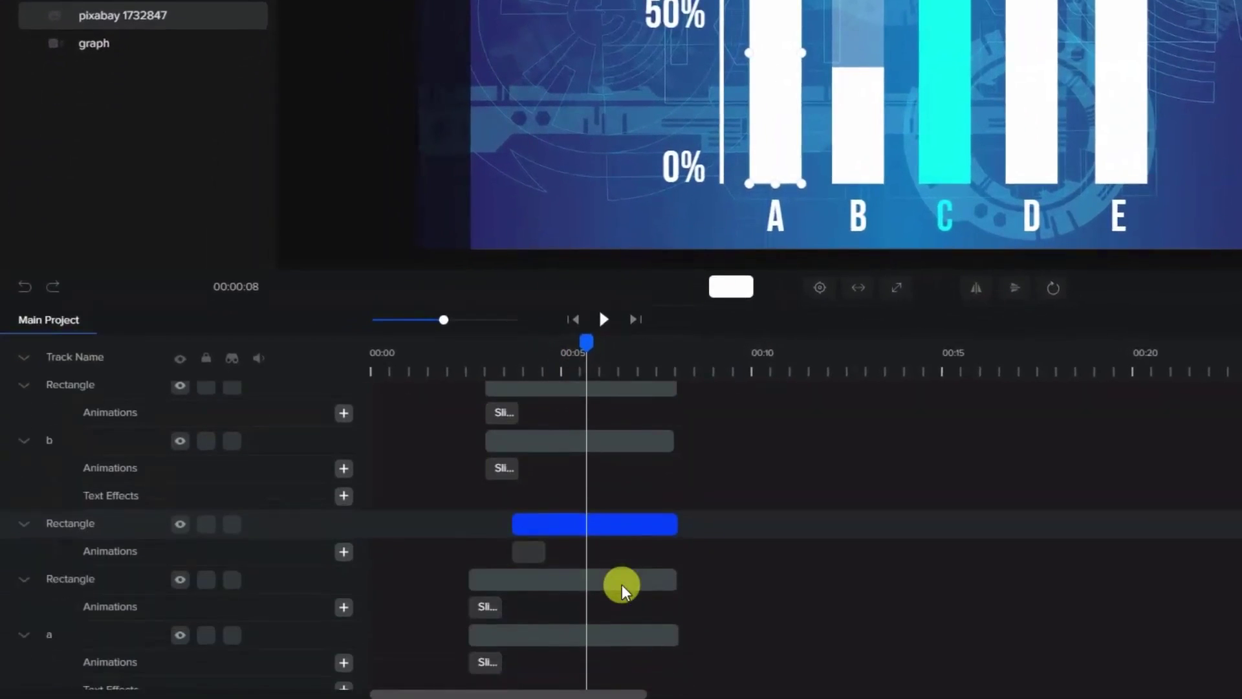
{"action": "left_click_drag", "start_coordinate": [510, 526], "coordinate": [589, 544]}
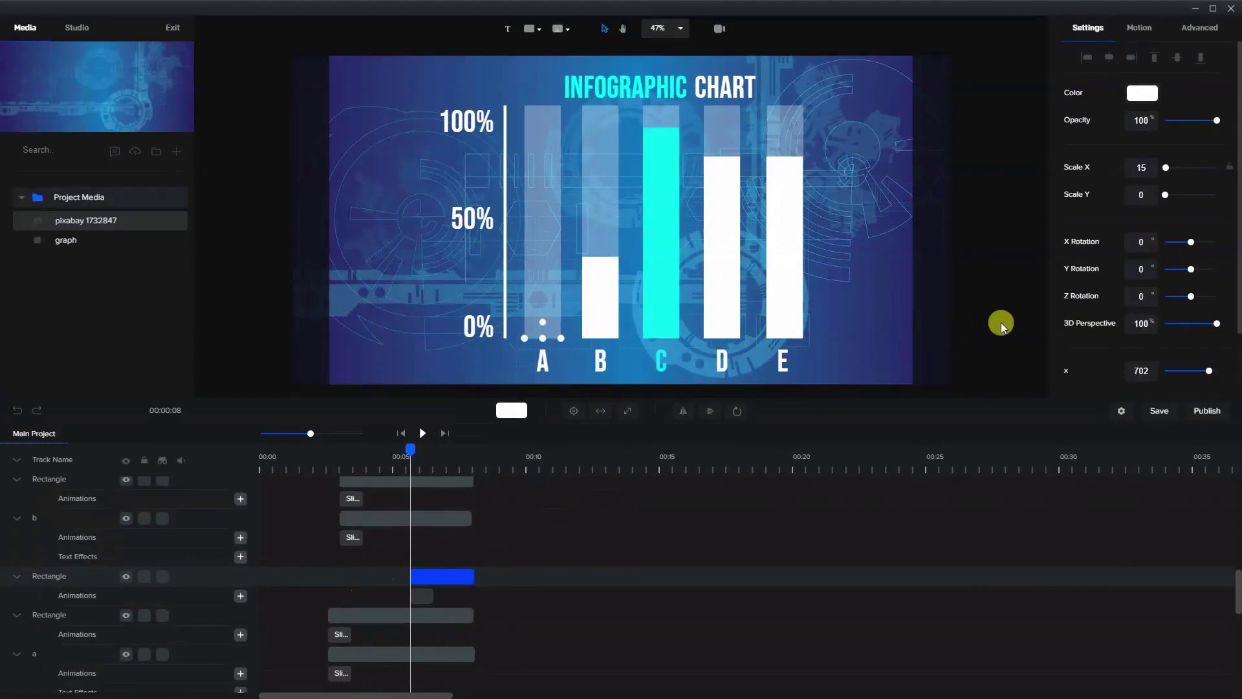
Turn off snapping for the timeline in the project's advanced settings.
{"action": "left_click", "coordinate": [1046, 305]}
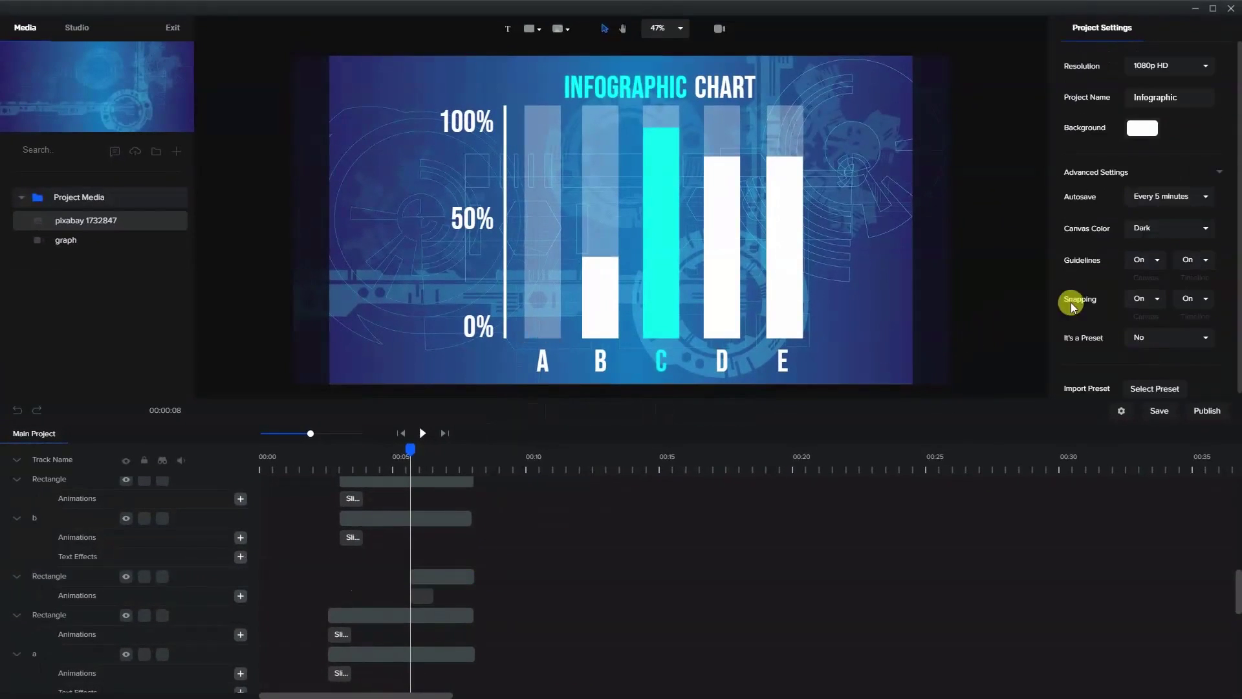
{"action": "left_click", "coordinate": [1205, 298]}
{"action": "left_click", "coordinate": [447, 480]}
Trim the start of bar B's solid rectangle to the midpoint of the animation on bar A's solid rectangle.
{"action": "left_click_drag", "start_coordinate": [410, 454], "coordinate": [421, 455]}
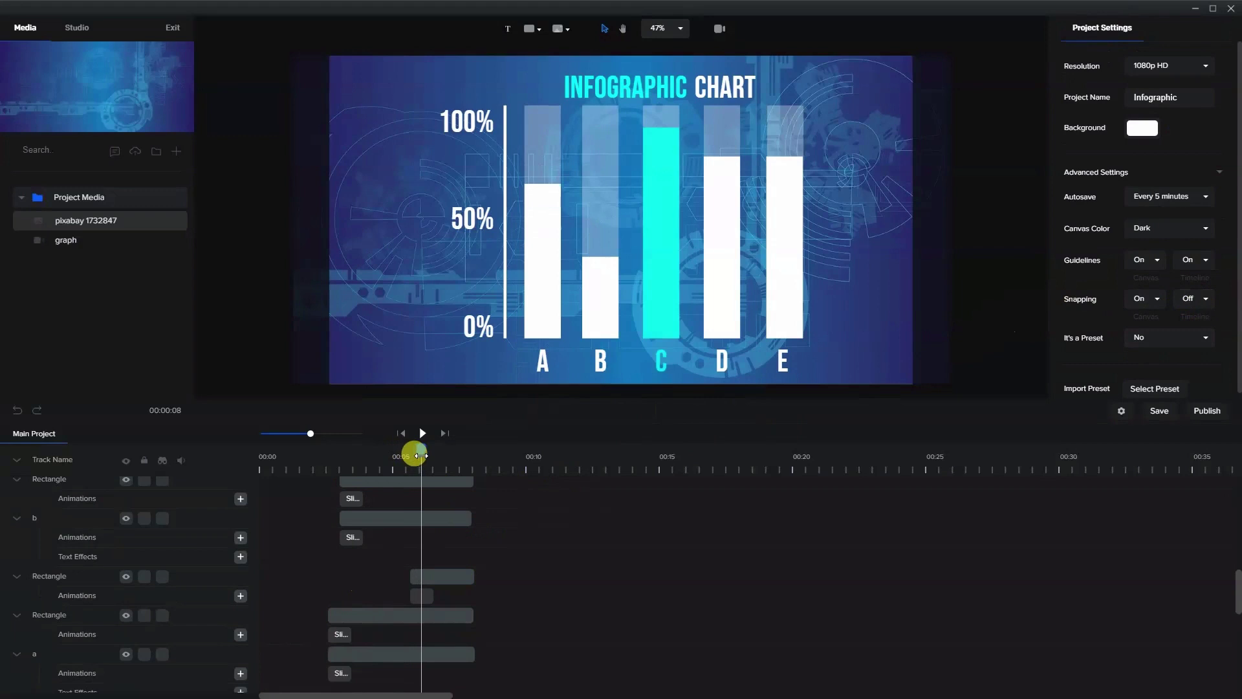
{"action": "left_click", "coordinate": [606, 277]}
{"action": "scroll", "coordinate": [440, 556], "scroll_direction": "up", "scroll_amount": 2}
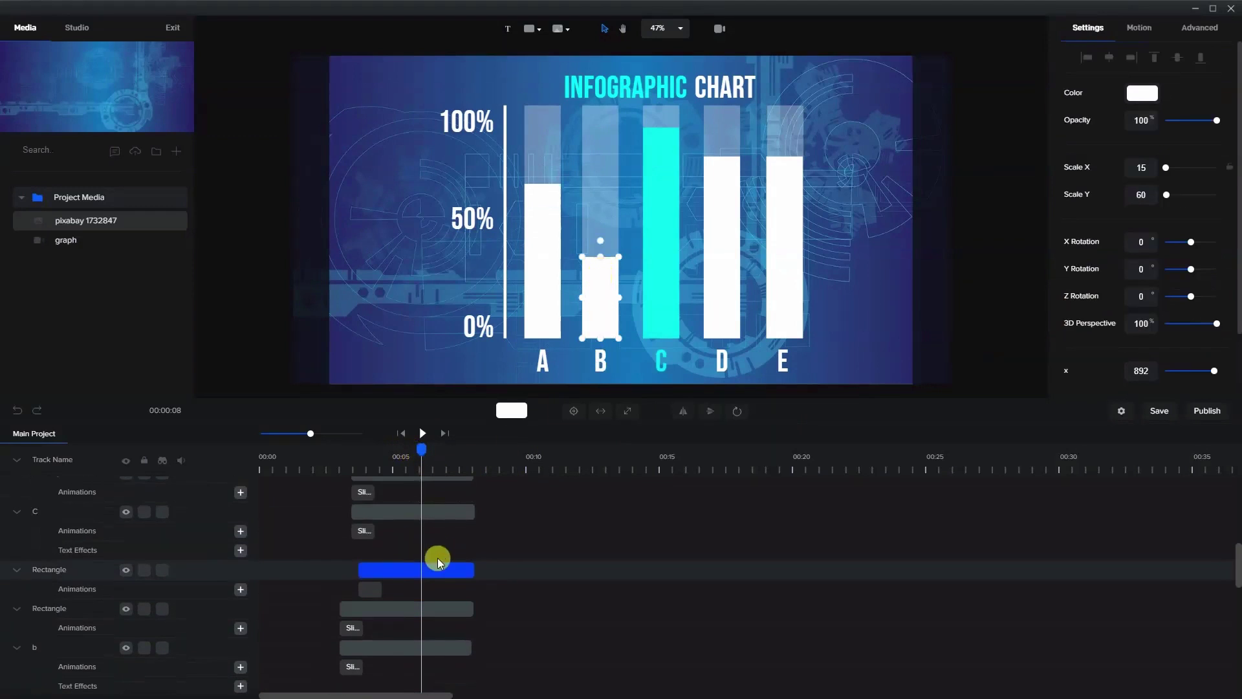
{"action": "left_click_drag", "start_coordinate": [453, 611], "coordinate": [431, 450]}
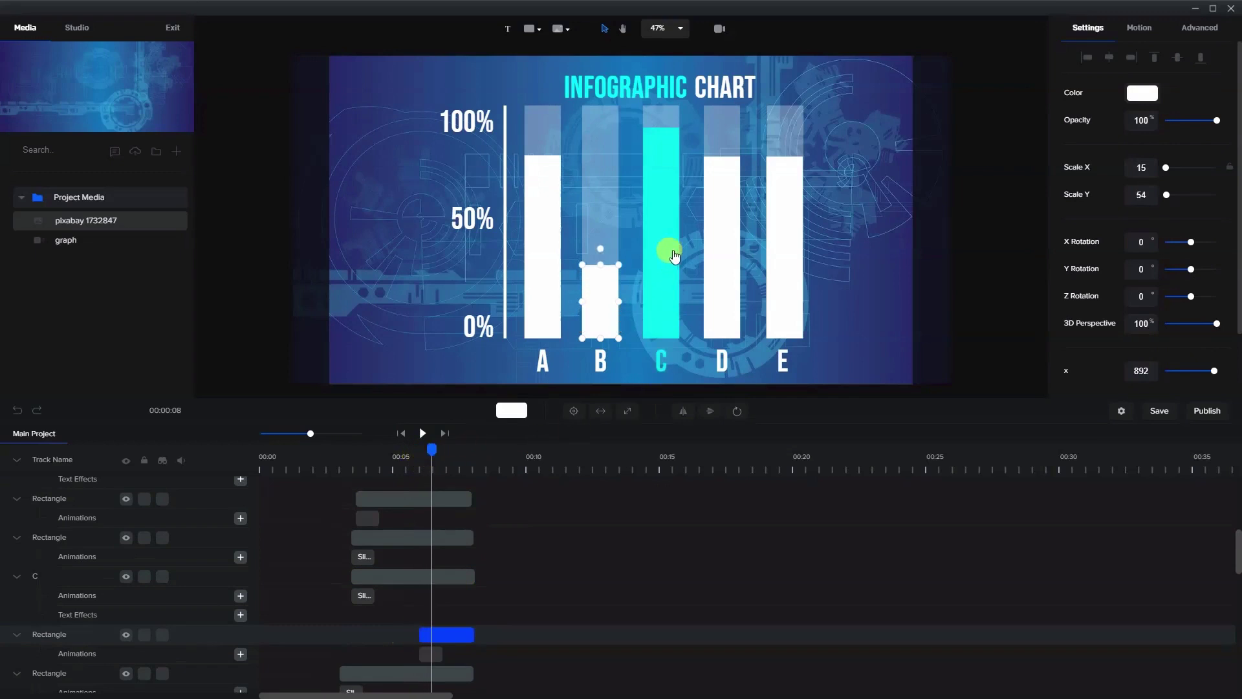
Trim the start of bar C's cyan rectangle to the midpoint of the animation on bar B's solid rectangle.
{"action": "left_click", "coordinate": [669, 257]}
{"action": "left_click", "coordinate": [363, 497]}
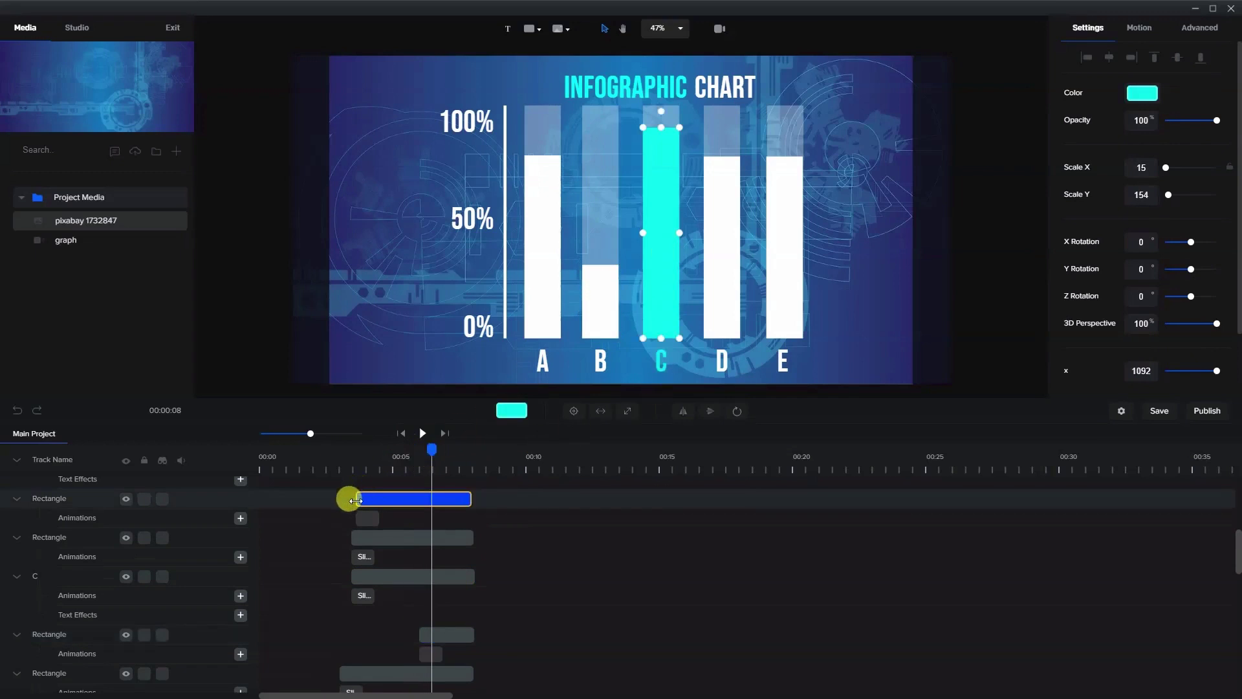
{"action": "left_click_drag", "start_coordinate": [362, 499], "coordinate": [430, 503]}
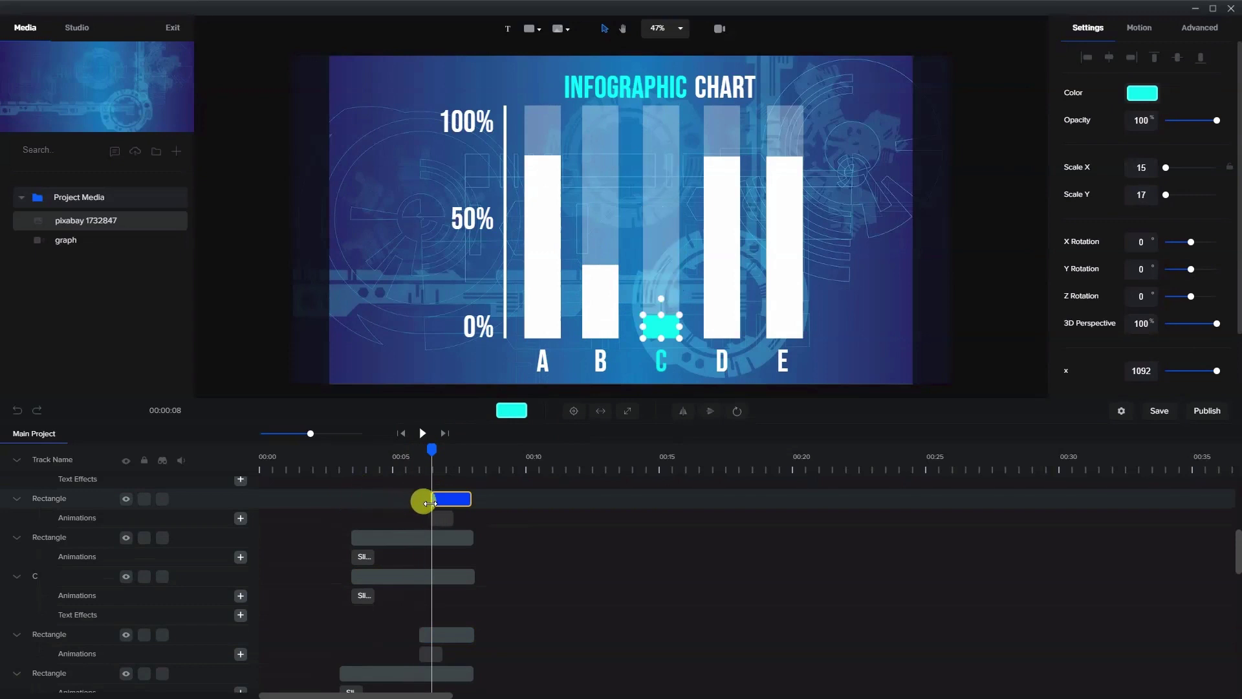
{"action": "left_click", "coordinate": [663, 327]}
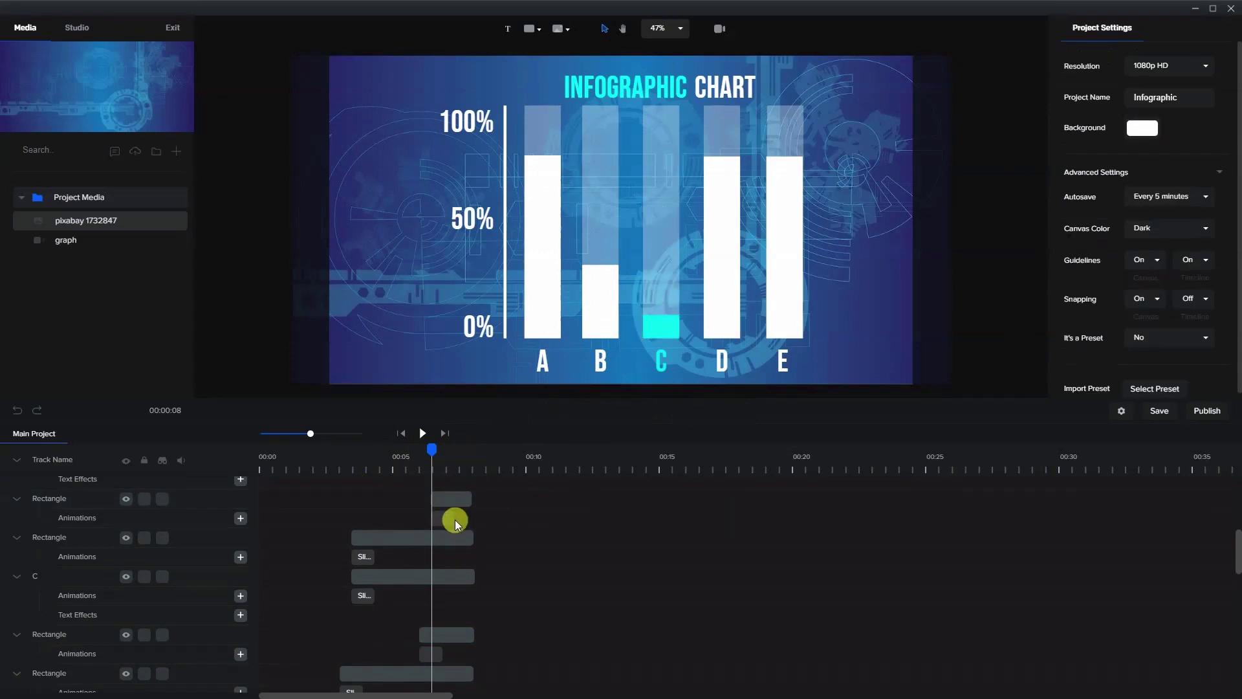
{"action": "scroll", "coordinate": [474, 532], "scroll_direction": "up", "scroll_amount": 3}
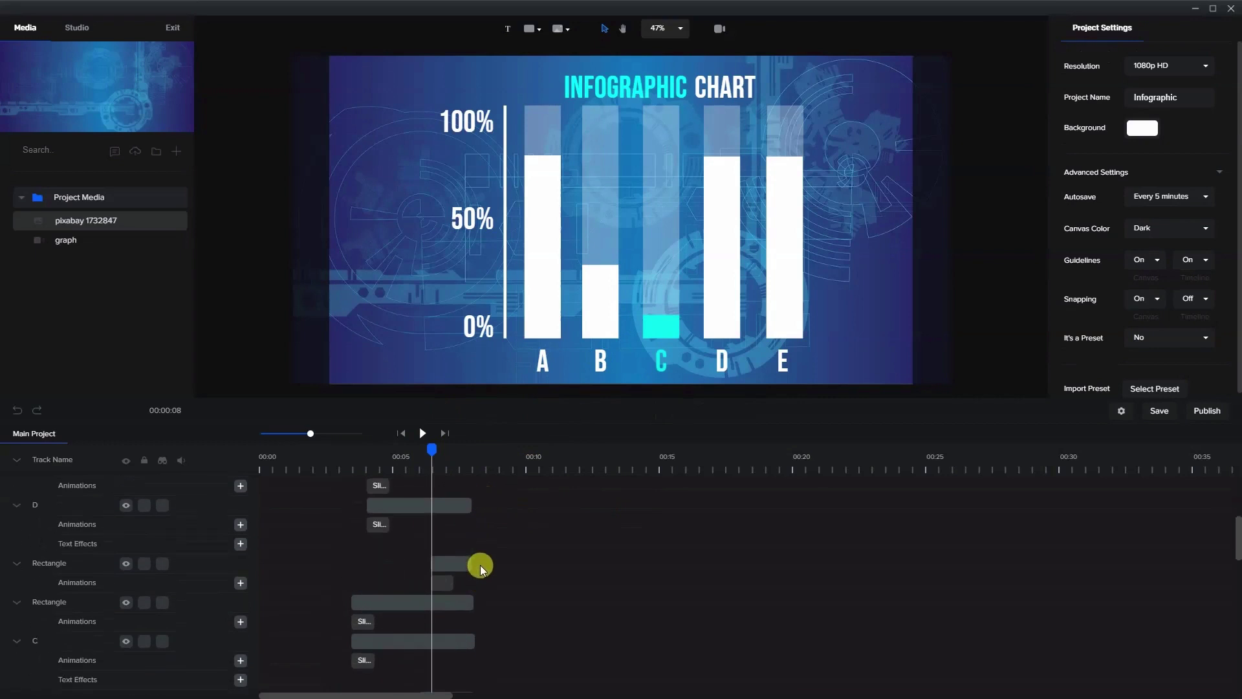
{"action": "left_click_drag", "start_coordinate": [432, 450], "coordinate": [442, 455]}
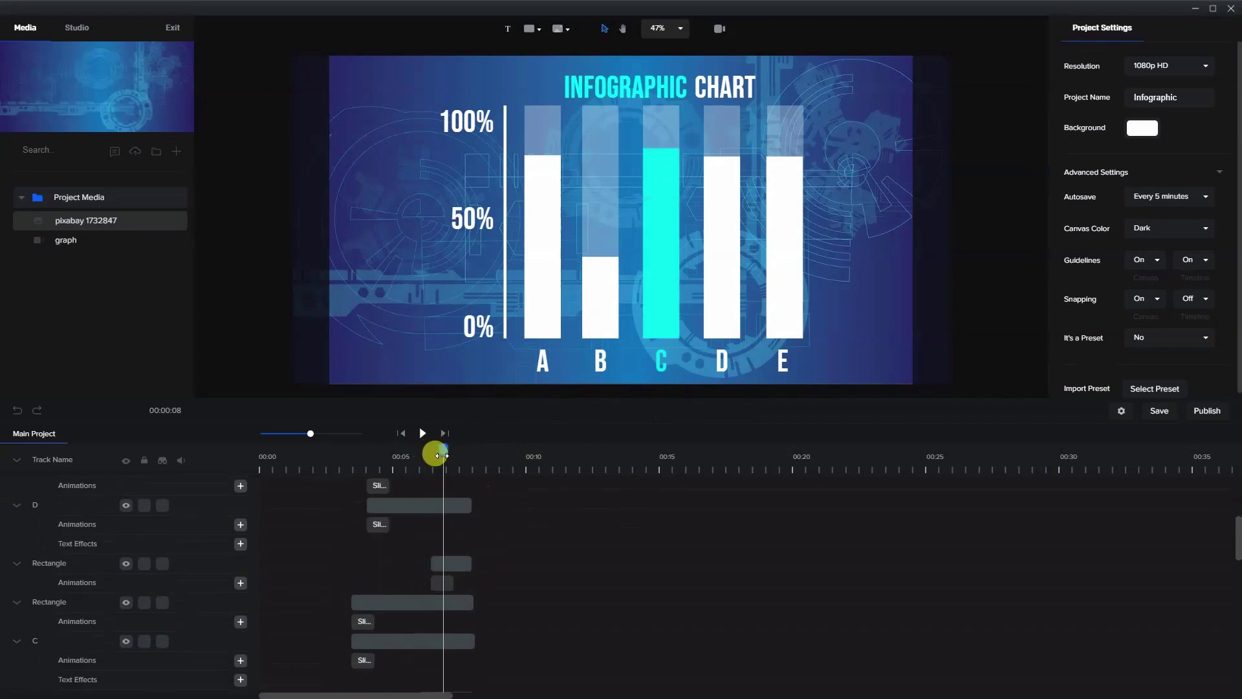
{"action": "left_click", "coordinate": [724, 311]}
{"action": "scroll", "coordinate": [472, 498], "scroll_direction": "up", "scroll_amount": 6}
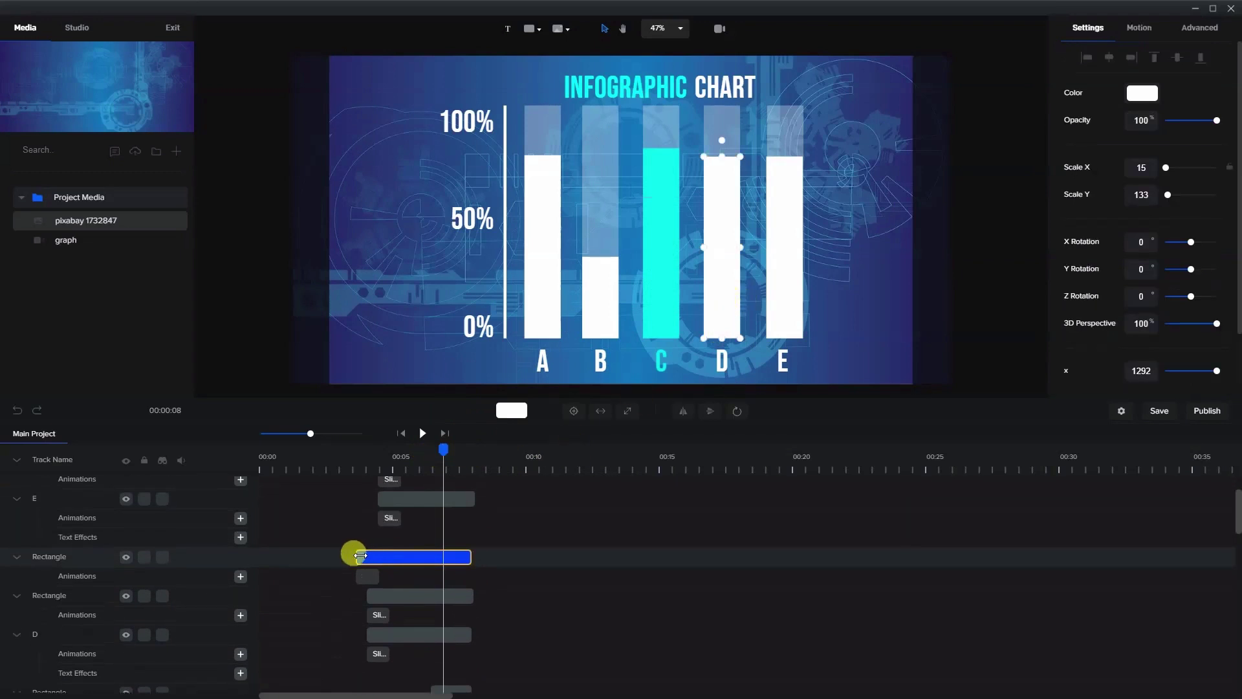
Extend the end of the pixabay 1732847 background clip to slightly past the 9-second mark.
{"action": "scroll", "coordinate": [463, 562], "scroll_direction": "down", "scroll_amount": 6}
{"action": "scroll", "coordinate": [467, 570], "scroll_direction": "down", "scroll_amount": 6}
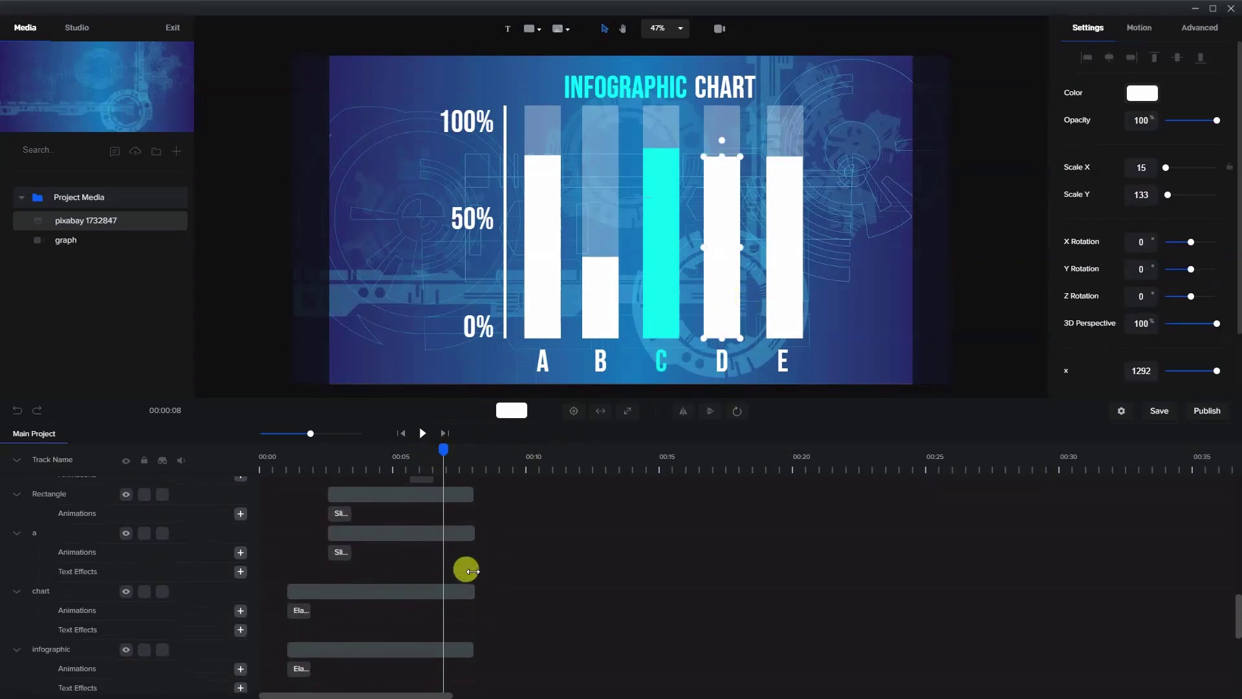
{"action": "left_click", "coordinate": [133, 664]}
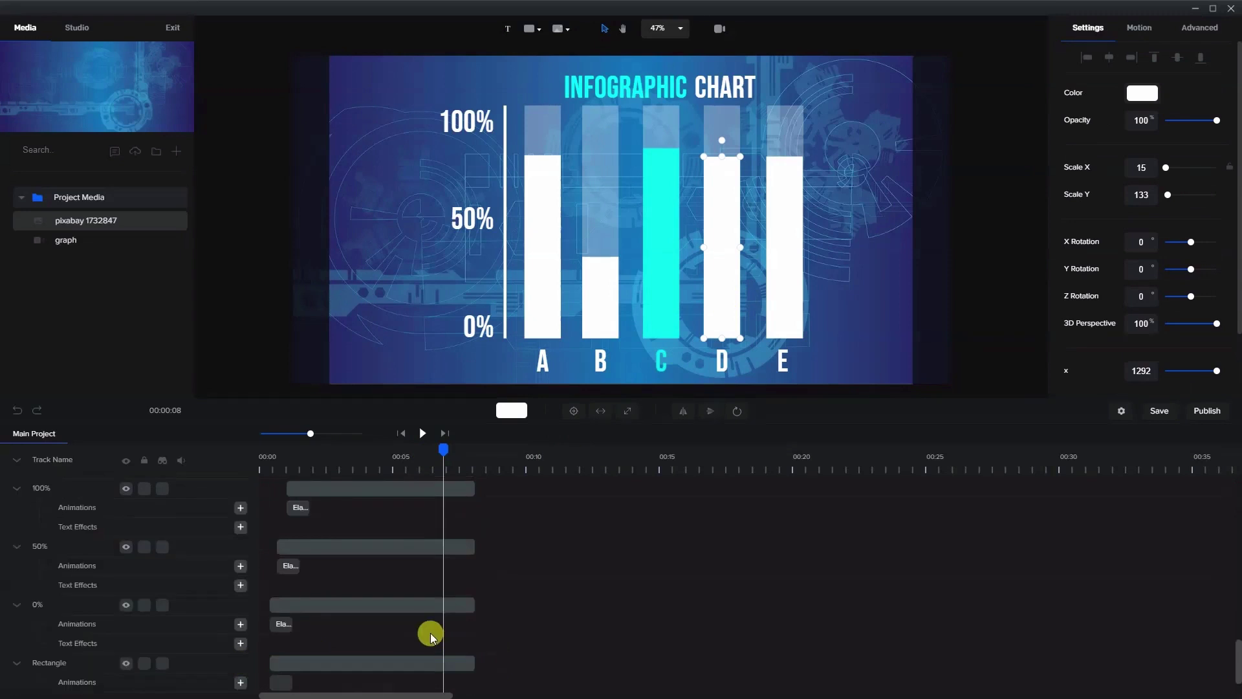
{"action": "left_click", "coordinate": [145, 663]}
{"action": "left_click", "coordinate": [464, 664]}
{"action": "left_click_drag", "start_coordinate": [472, 667], "coordinate": [497, 664]}
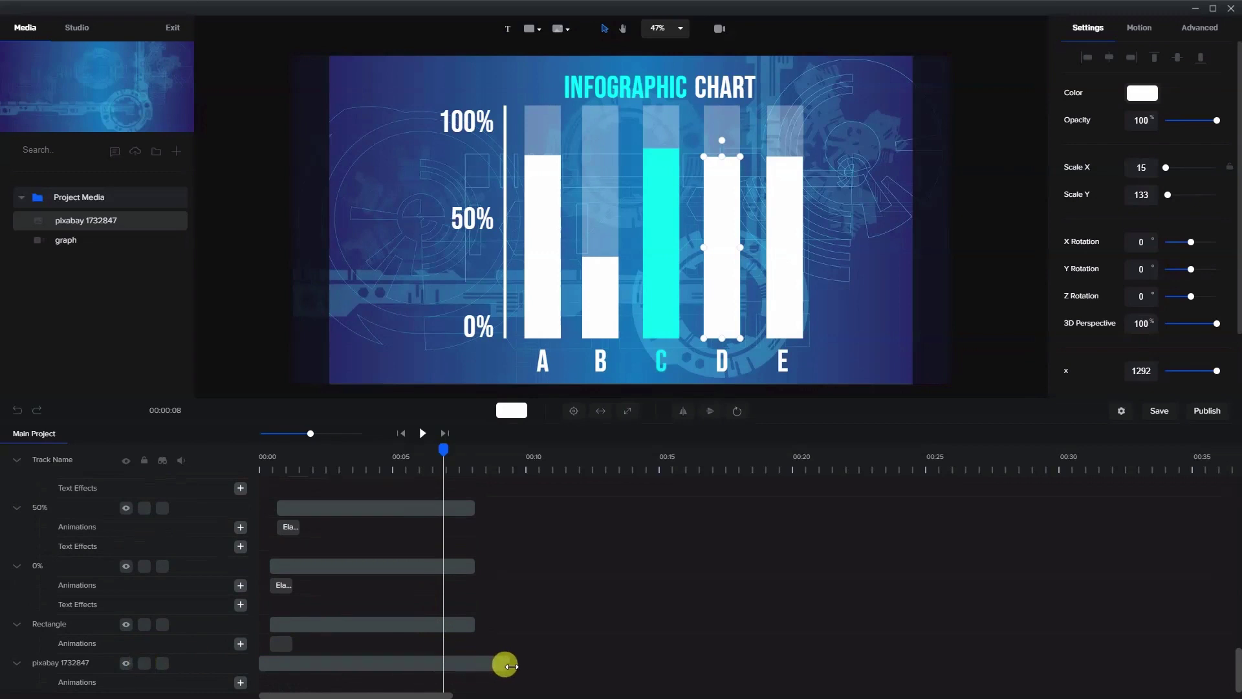
Extend the ends of the axis line, 0% label and 50% label clips to match the background clip's end.
{"action": "left_click", "coordinate": [466, 624]}
{"action": "left_click_drag", "start_coordinate": [474, 624], "coordinate": [501, 626]}
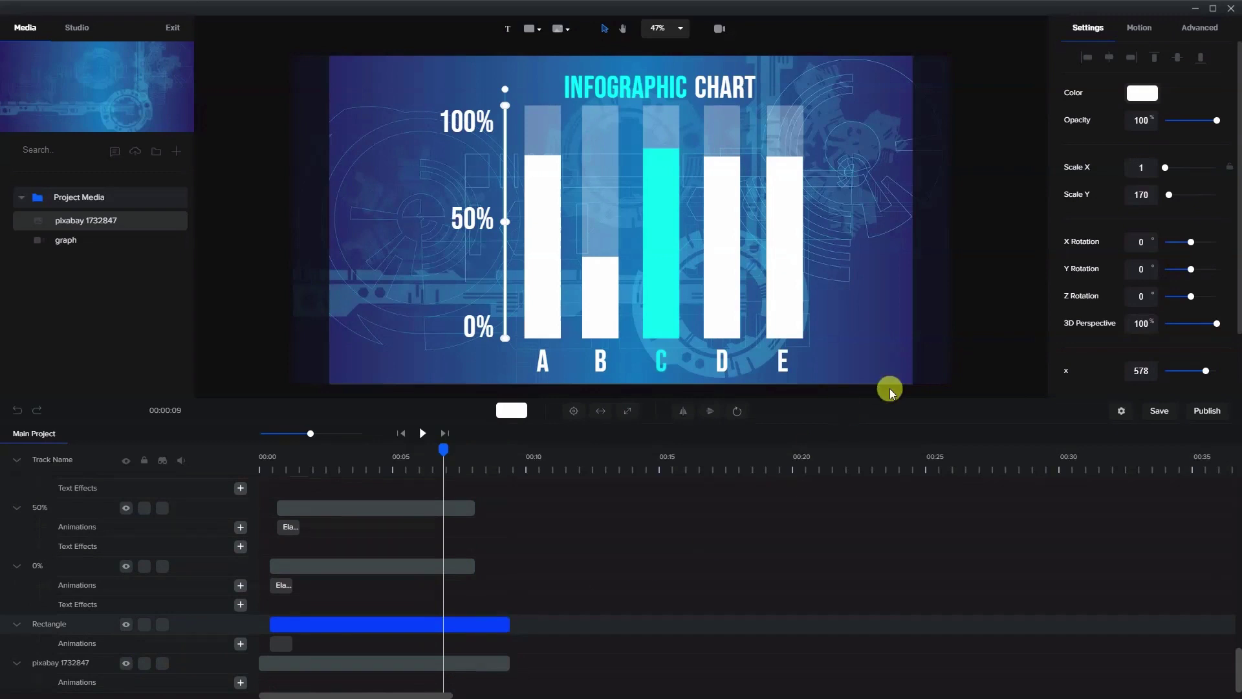
{"action": "left_click", "coordinate": [1025, 347]}
{"action": "left_click", "coordinate": [1189, 322]}
{"action": "left_click", "coordinate": [465, 565]}
{"action": "left_click_drag", "start_coordinate": [474, 566], "coordinate": [509, 570]}
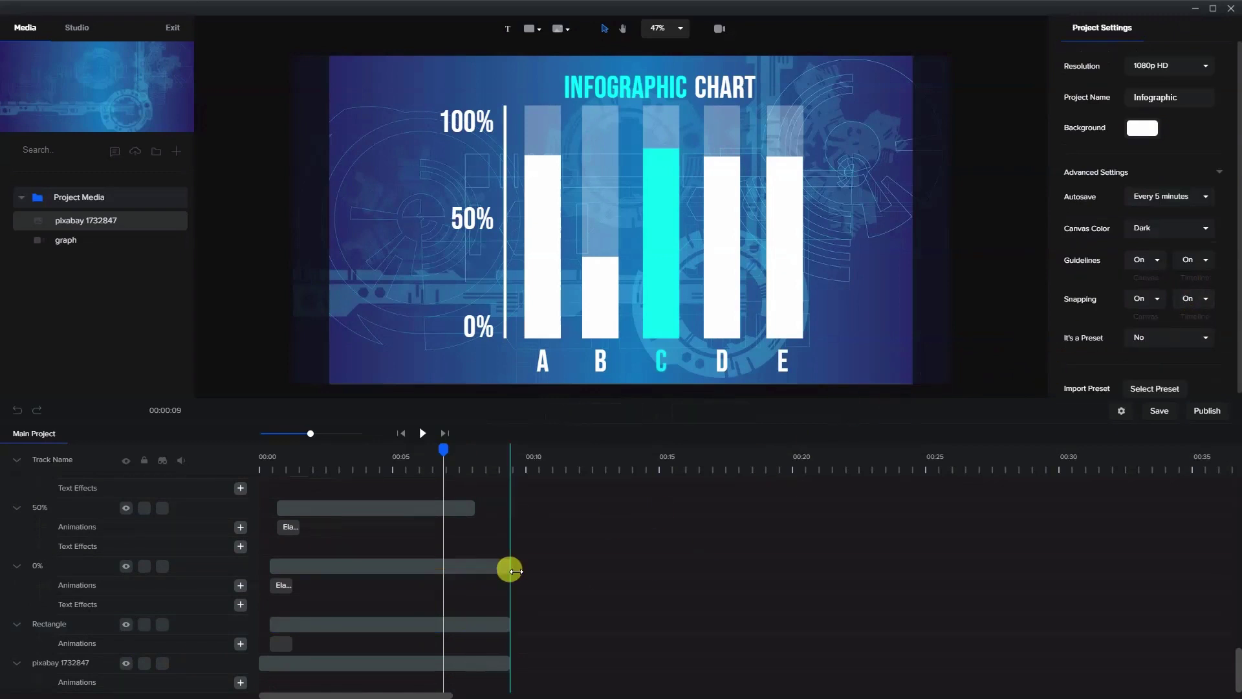
{"action": "left_click_drag", "start_coordinate": [476, 507], "coordinate": [510, 519]}
Extend the 100% label, both title words and bar A's label and rectangle clips to the background clip's end.
{"action": "scroll", "coordinate": [474, 548], "scroll_direction": "up", "scroll_amount": 1}
{"action": "scroll", "coordinate": [483, 540], "scroll_direction": "up", "scroll_amount": 2}
{"action": "scroll", "coordinate": [488, 531], "scroll_direction": "up", "scroll_amount": 1}
{"action": "scroll", "coordinate": [489, 531], "scroll_direction": "up", "scroll_amount": 1}
{"action": "left_click_drag", "start_coordinate": [475, 590], "coordinate": [510, 591]}
{"action": "left_click", "coordinate": [470, 534]}
{"action": "mouse_move", "coordinate": [499, 535]}
{"action": "left_mouse_down"}
{"action": "mouse_move", "coordinate": [509, 533]}
{"action": "mouse_move", "coordinate": [508, 557]}
{"action": "mouse_move", "coordinate": [471, 521]}
{"action": "mouse_move", "coordinate": [504, 522]}
{"action": "left_mouse_up"}
{"action": "scroll", "coordinate": [479, 524], "scroll_direction": "up", "scroll_amount": 2}
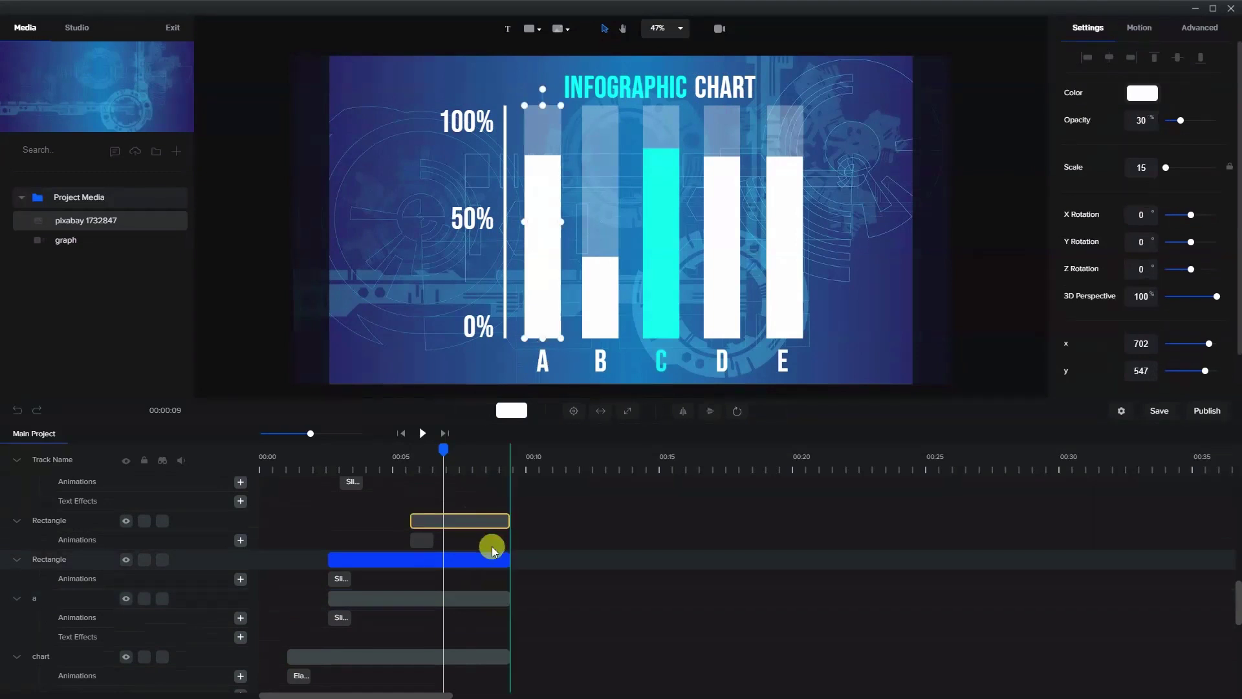
Extend bar B's label, translucent rectangle and solid rectangle clips to the background clip's end.
{"action": "scroll", "coordinate": [485, 557], "scroll_direction": "up", "scroll_amount": 3}
{"action": "left_click_drag", "start_coordinate": [468, 589], "coordinate": [509, 589]}
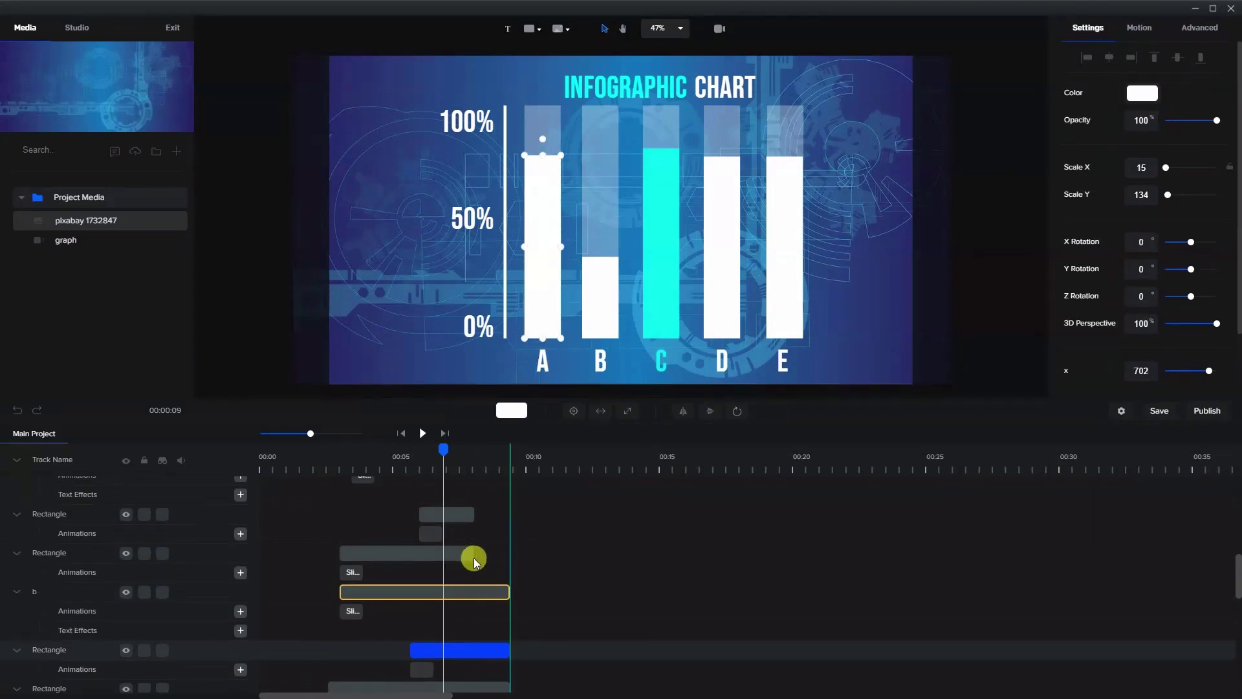
{"action": "left_click_drag", "start_coordinate": [469, 553], "coordinate": [508, 553]}
{"action": "mouse_move", "coordinate": [470, 514]}
{"action": "left_mouse_down"}
{"action": "mouse_move", "coordinate": [502, 518]}
{"action": "mouse_move", "coordinate": [482, 525]}
{"action": "left_mouse_up"}
Extend bar C's label, translucent rectangle and cyan rectangle clips to the background clip's end.
{"action": "scroll", "coordinate": [480, 521], "scroll_direction": "up", "scroll_amount": 1}
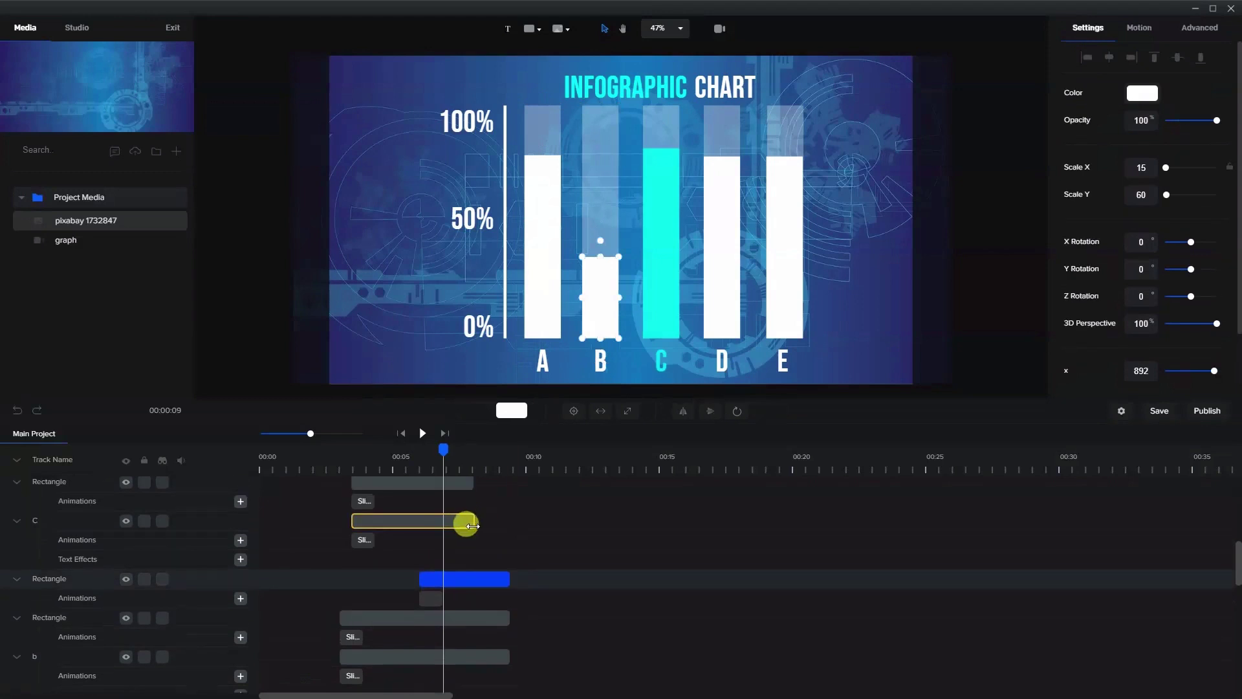
{"action": "scroll", "coordinate": [472, 518], "scroll_direction": "up", "scroll_amount": 2}
{"action": "left_click_drag", "start_coordinate": [473, 609], "coordinate": [510, 610]}
{"action": "left_click_drag", "start_coordinate": [470, 572], "coordinate": [510, 572]}
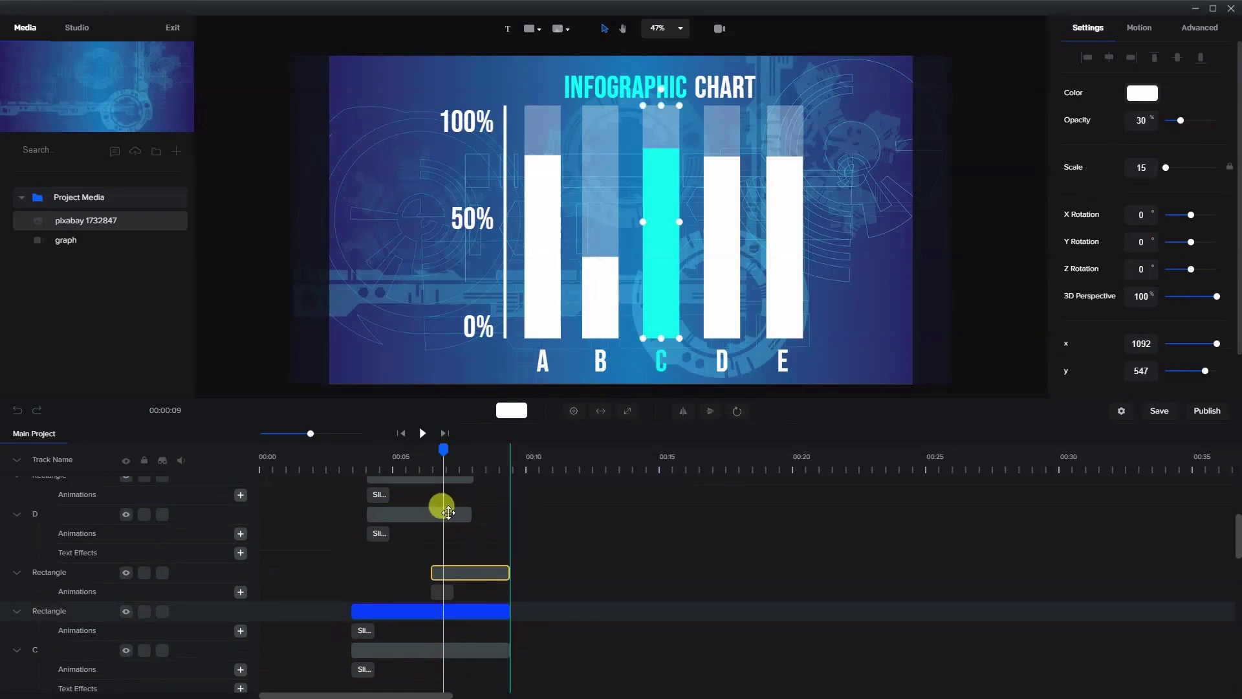
Extend bar D's label, translucent rectangle and solid rectangle clips to the background clip's end.
{"action": "left_click_drag", "start_coordinate": [468, 513], "coordinate": [510, 513]}
{"action": "scroll", "coordinate": [479, 526], "scroll_direction": "up", "scroll_amount": 2}
{"action": "left_click_drag", "start_coordinate": [466, 603], "coordinate": [502, 604]}
{"action": "left_click_drag", "start_coordinate": [466, 563], "coordinate": [502, 562]}
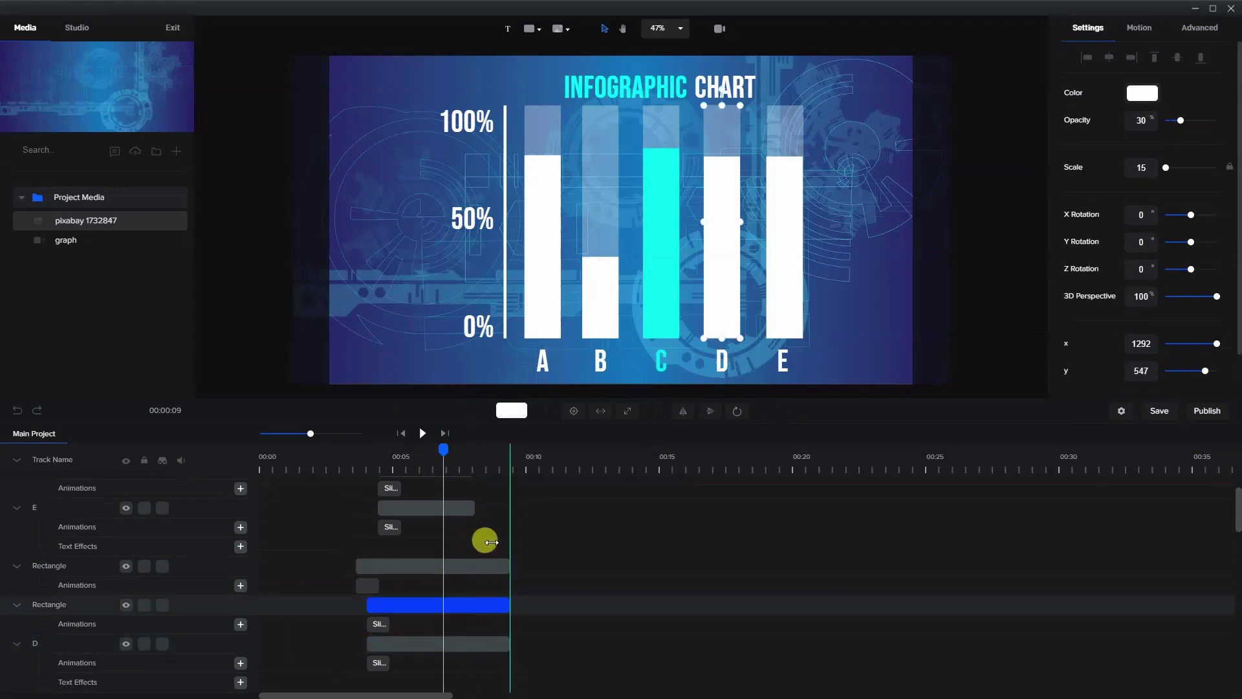
Extend bar E's label, translucent rectangle and solid rectangle clips to the background clip's end.
{"action": "left_click_drag", "start_coordinate": [472, 505], "coordinate": [510, 522]}
{"action": "scroll", "coordinate": [480, 534], "scroll_direction": "up", "scroll_amount": 1}
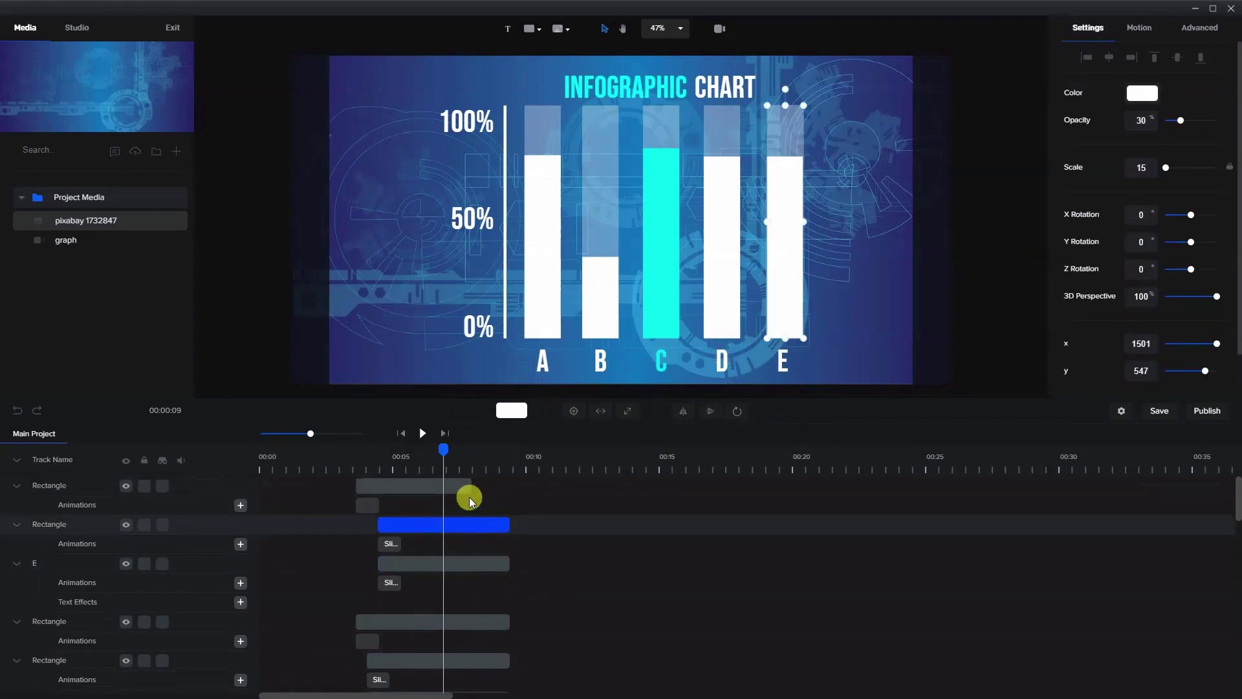
{"action": "left_click", "coordinate": [500, 491]}
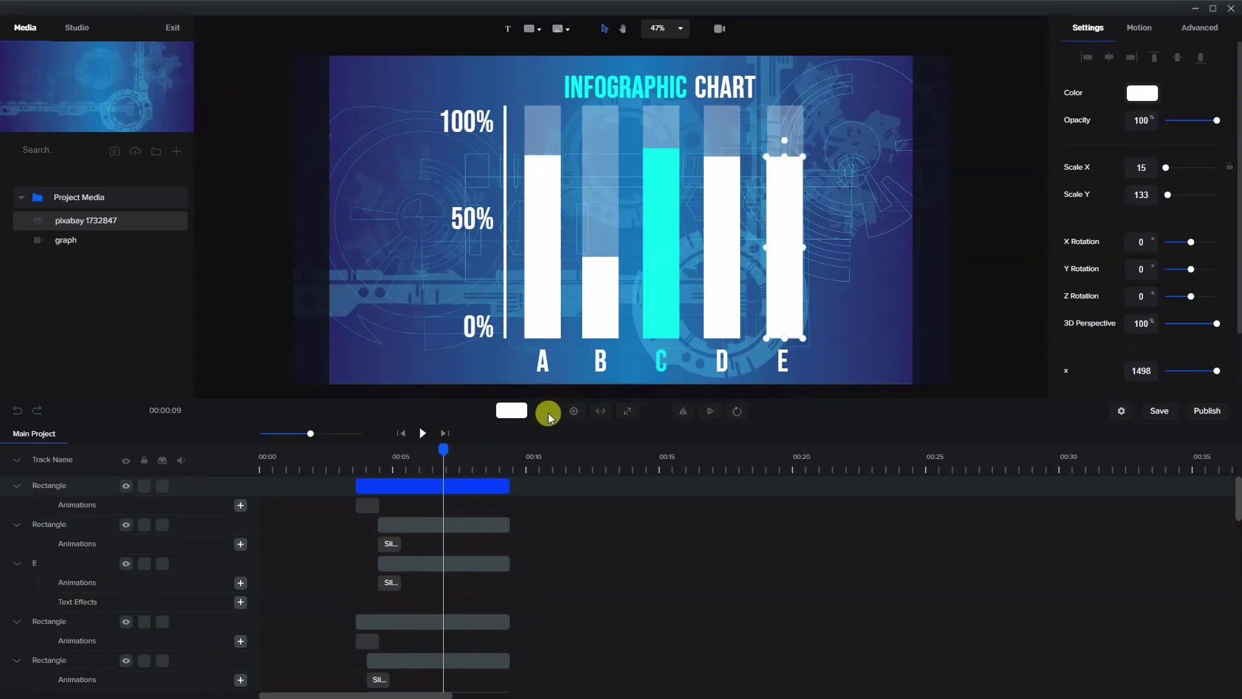
Trim the start of bar D's solid rectangle to the midpoint of the animation on bar C's cyan rectangle.
{"action": "mouse_move", "coordinate": [451, 457]}
{"action": "left_mouse_down"}
{"action": "mouse_move", "coordinate": [421, 449]}
{"action": "mouse_move", "coordinate": [436, 449]}
{"action": "left_mouse_up"}
{"action": "left_click", "coordinate": [729, 315]}
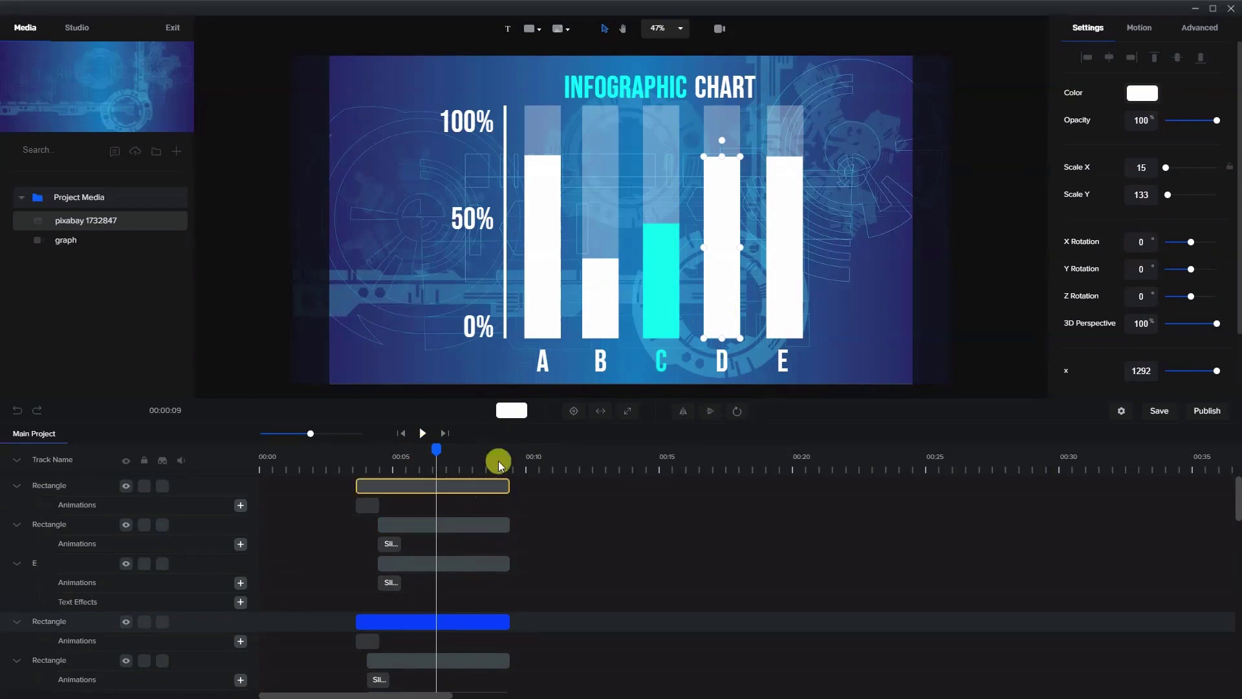
{"action": "left_click", "coordinate": [663, 246]}
{"action": "scroll", "coordinate": [436, 615], "scroll_direction": "down", "scroll_amount": 4}
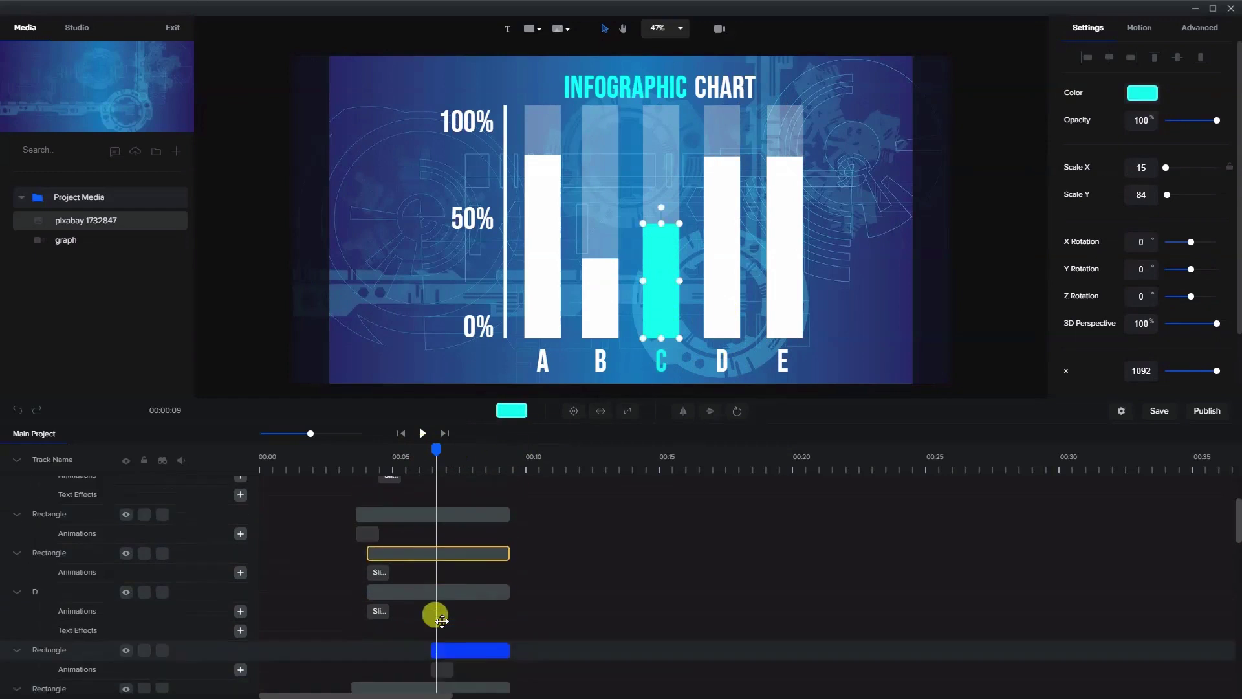
{"action": "mouse_move", "coordinate": [443, 443]}
{"action": "left_mouse_down"}
{"action": "mouse_move", "coordinate": [428, 446]}
{"action": "mouse_move", "coordinate": [445, 450]}
{"action": "left_mouse_up"}
{"action": "left_click", "coordinate": [958, 367]}
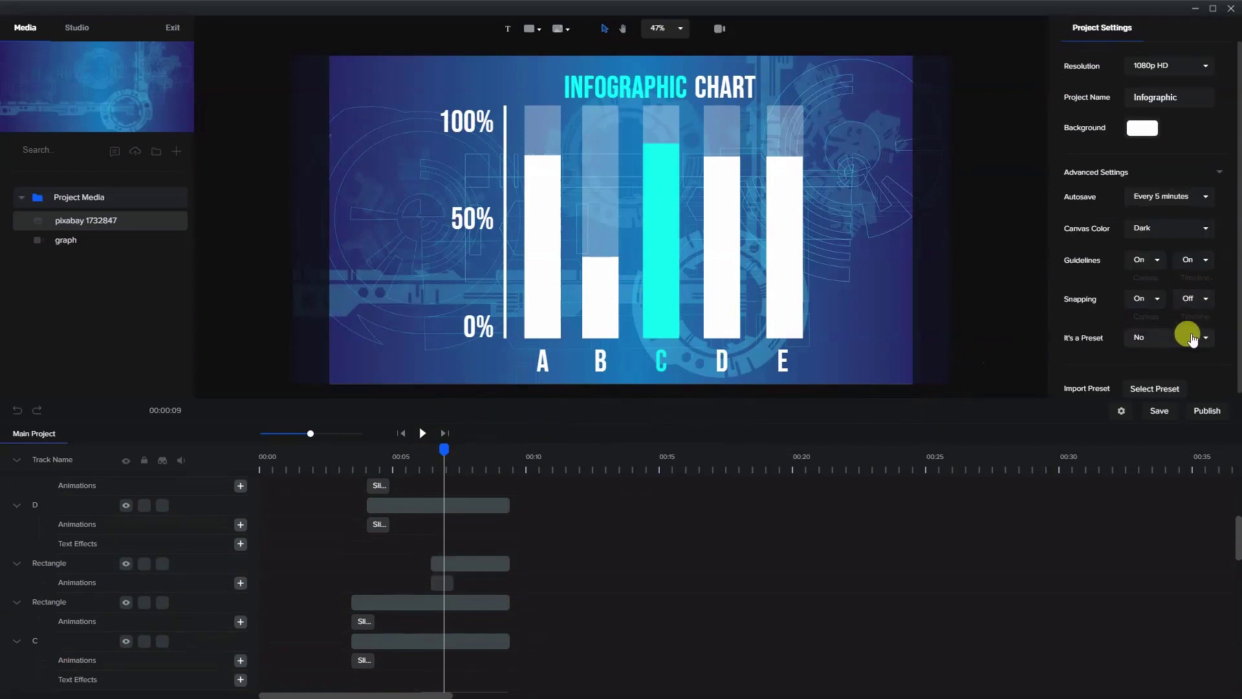
{"action": "scroll", "coordinate": [438, 563], "scroll_direction": "up", "scroll_amount": 5}
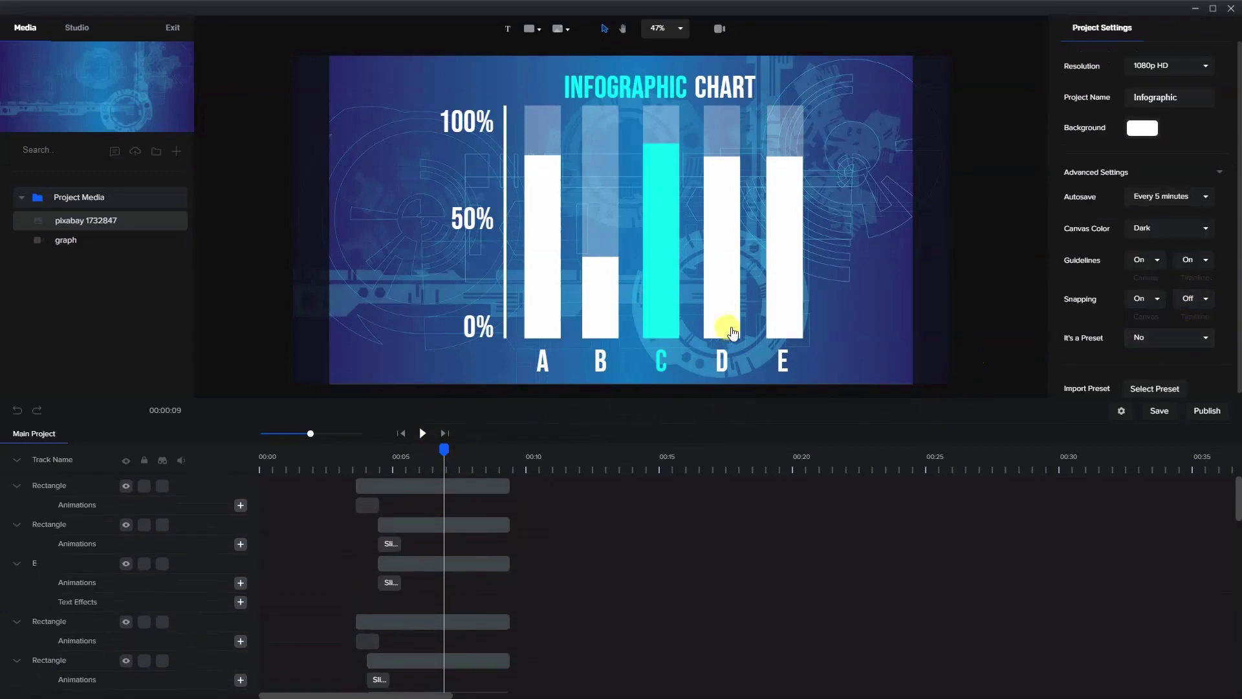
{"action": "left_click", "coordinate": [731, 335]}
{"action": "left_click_drag", "start_coordinate": [357, 621], "coordinate": [435, 621]}
{"action": "left_click", "coordinate": [441, 498]}
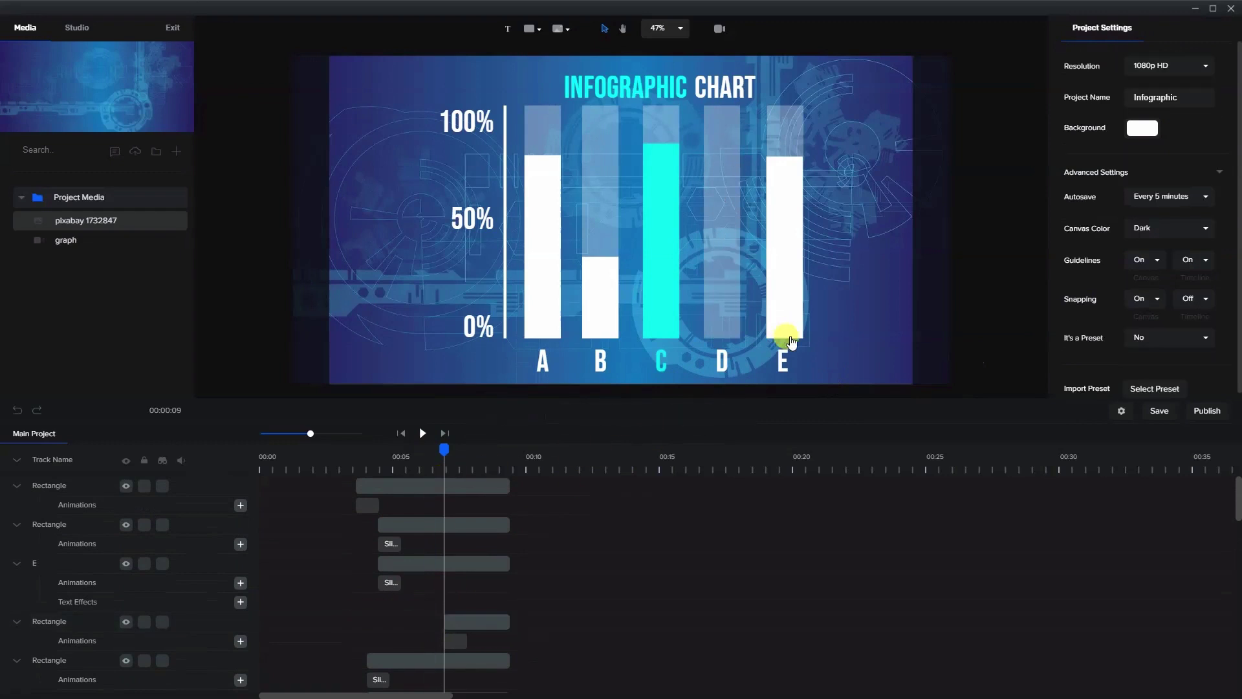
Trim the start of bar E's solid rectangle to about the midpoint of the animation on bar D's solid rectangle.
{"action": "left_click_drag", "start_coordinate": [446, 451], "coordinate": [458, 448]}
{"action": "left_click", "coordinate": [773, 325]}
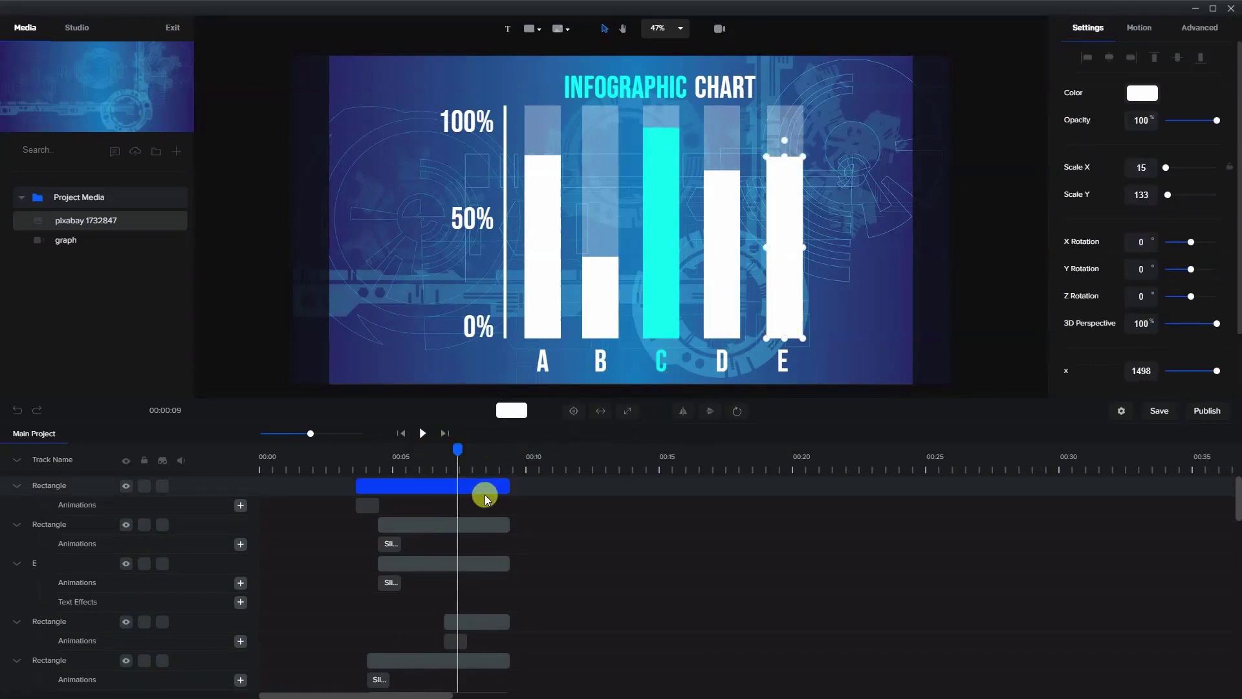
{"action": "left_click_drag", "start_coordinate": [359, 490], "coordinate": [459, 493]}
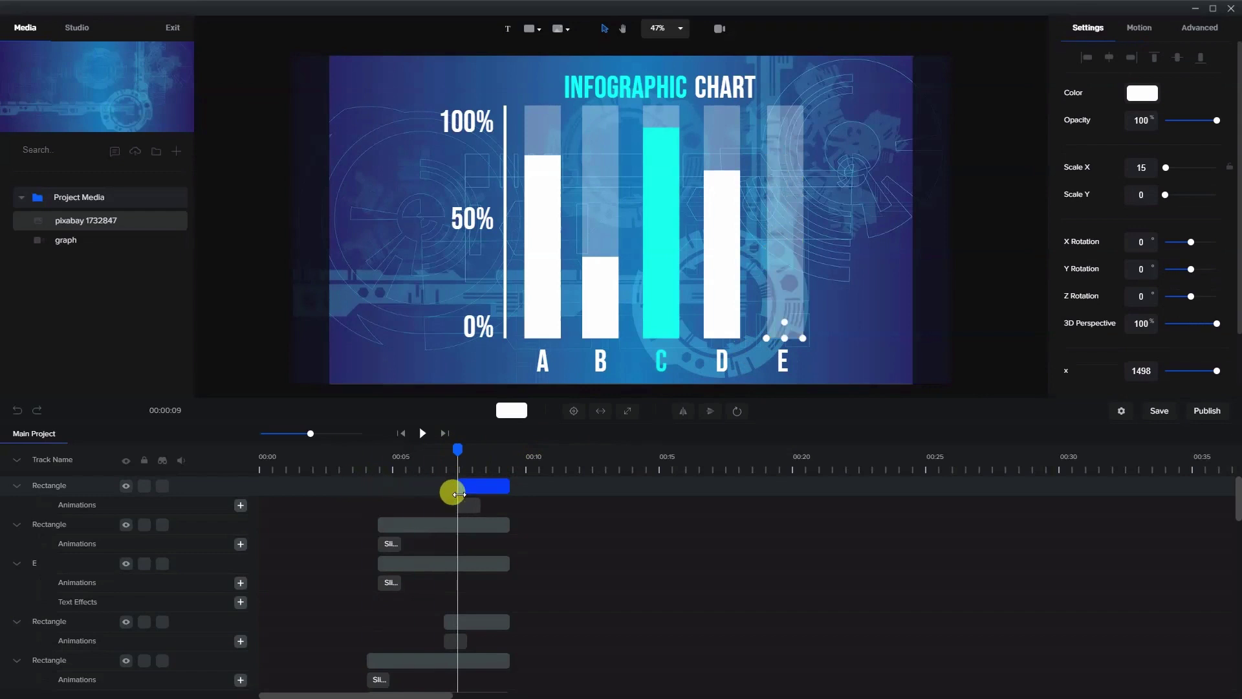
Play the chart animation from the beginning to check the staggered bars.
{"action": "left_click", "coordinate": [401, 438]}
{"action": "left_click", "coordinate": [422, 433]}
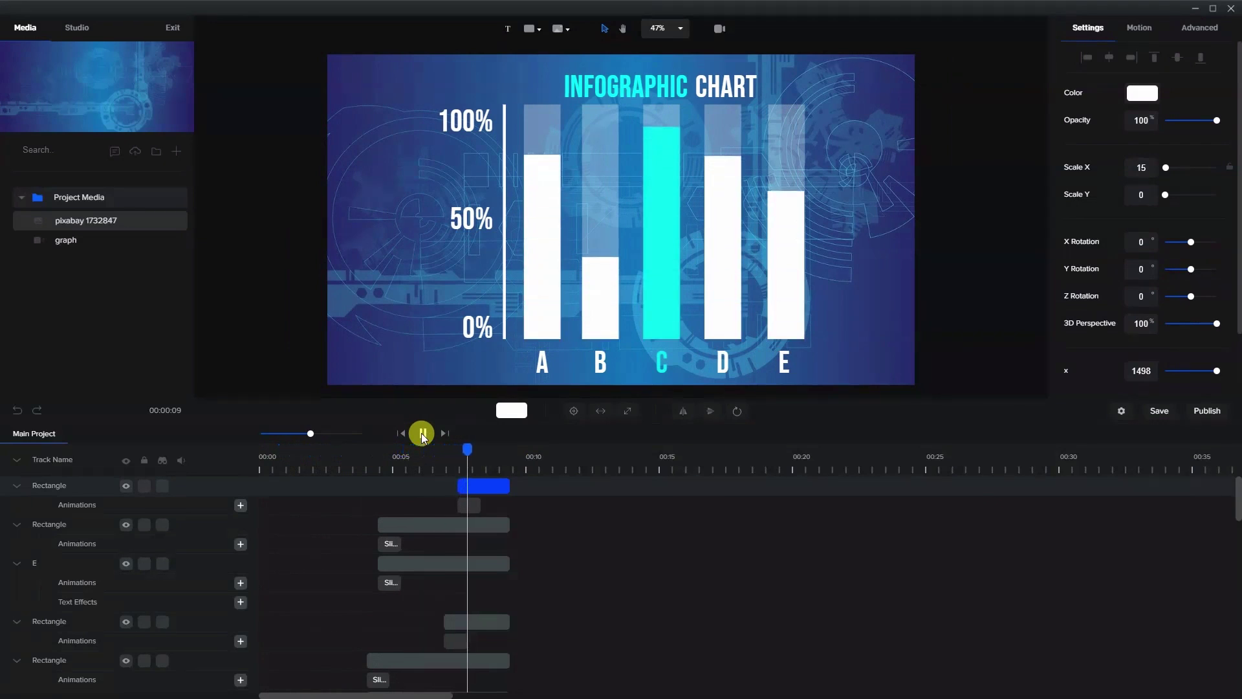
{"action": "left_click", "coordinate": [423, 433]}
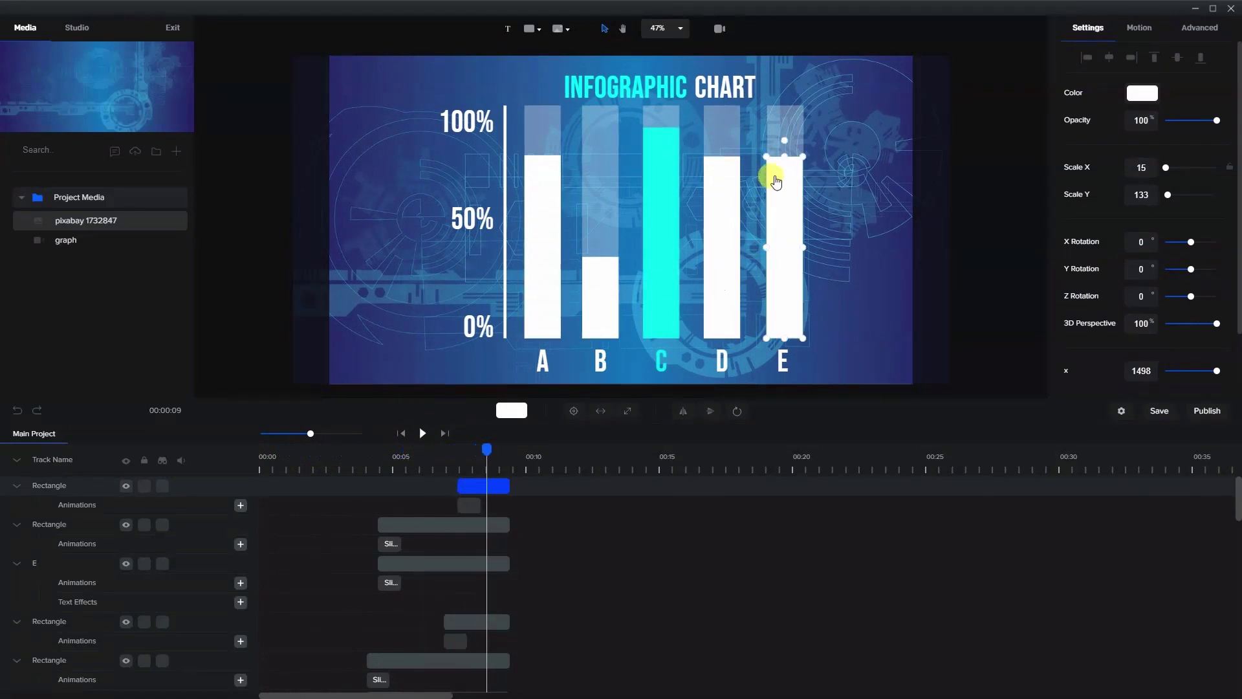
Shorten bar E's solid white rectangle to about the height of bar B's solid rectangle.
{"action": "left_click", "coordinate": [785, 159]}
{"action": "left_click_drag", "start_coordinate": [784, 161], "coordinate": [785, 257]}
{"action": "left_click", "coordinate": [835, 330]}
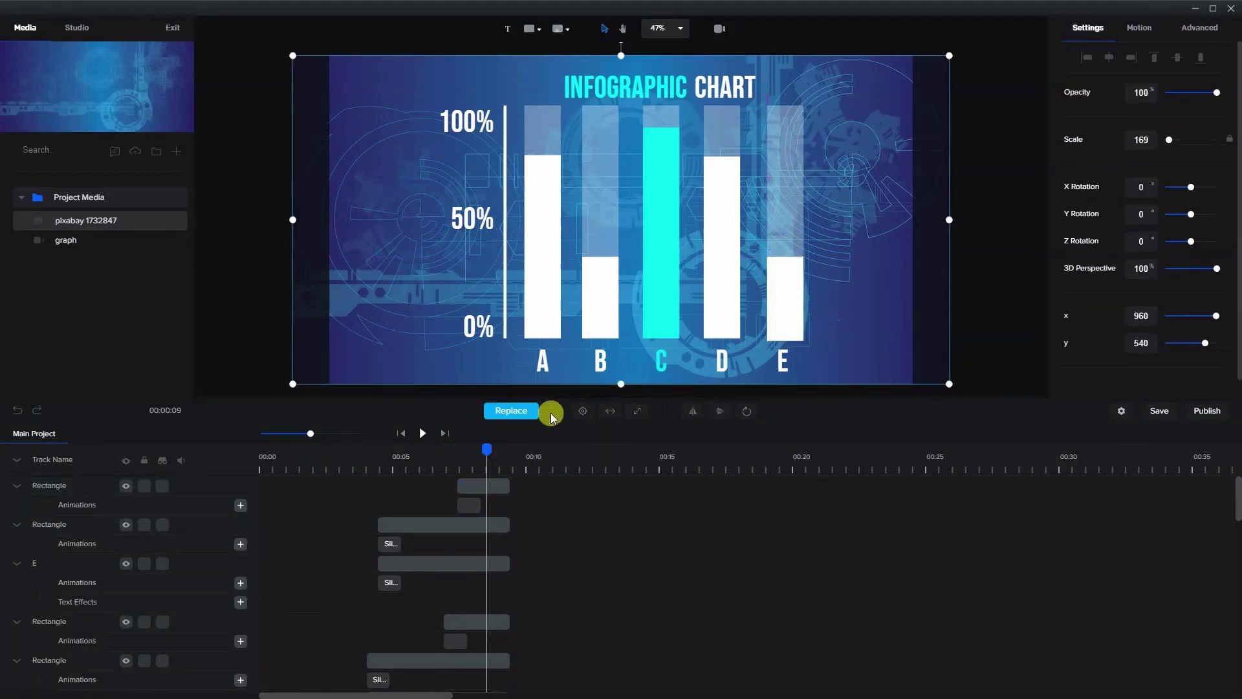
{"action": "left_click", "coordinate": [496, 453]}
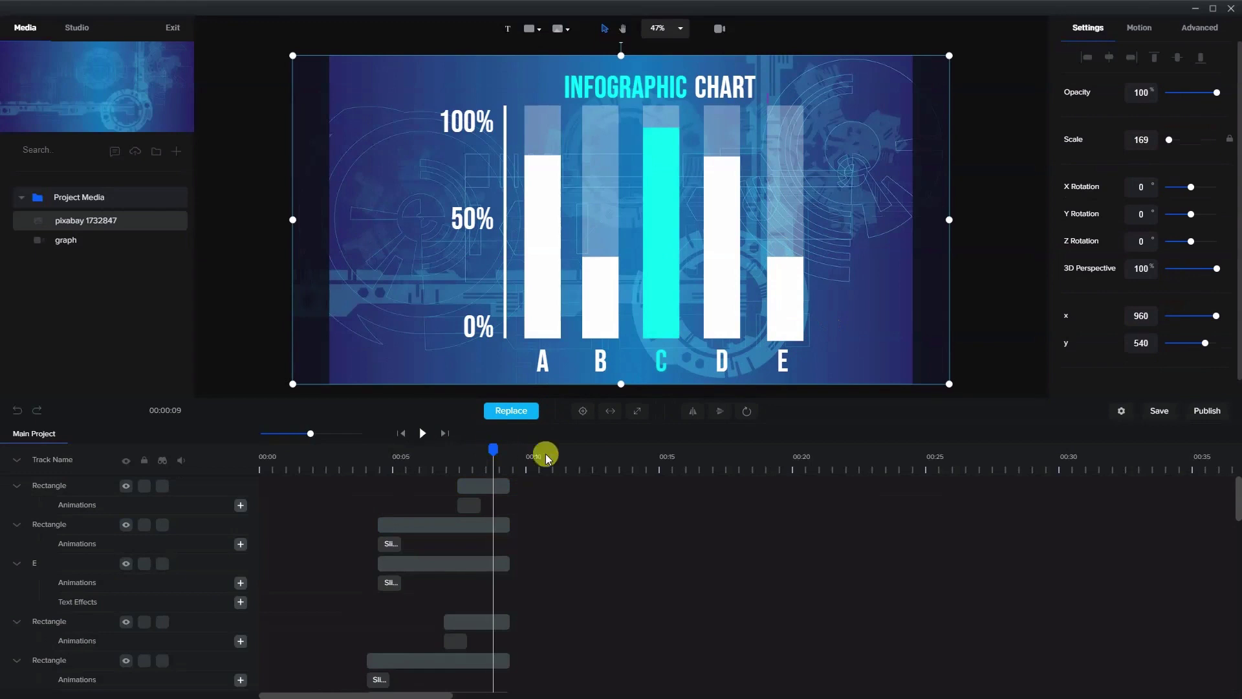
{"action": "left_click", "coordinate": [970, 160]}
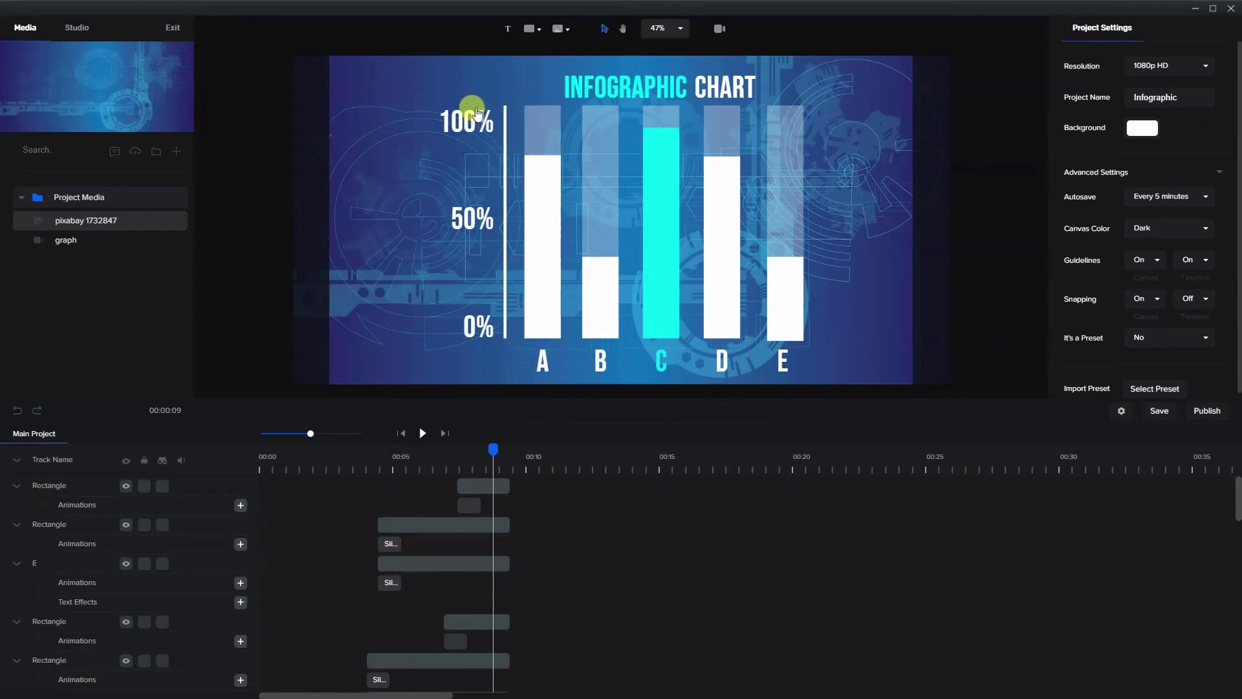
{"action": "left_click_drag", "start_coordinate": [410, 77], "coordinate": [416, 47]}
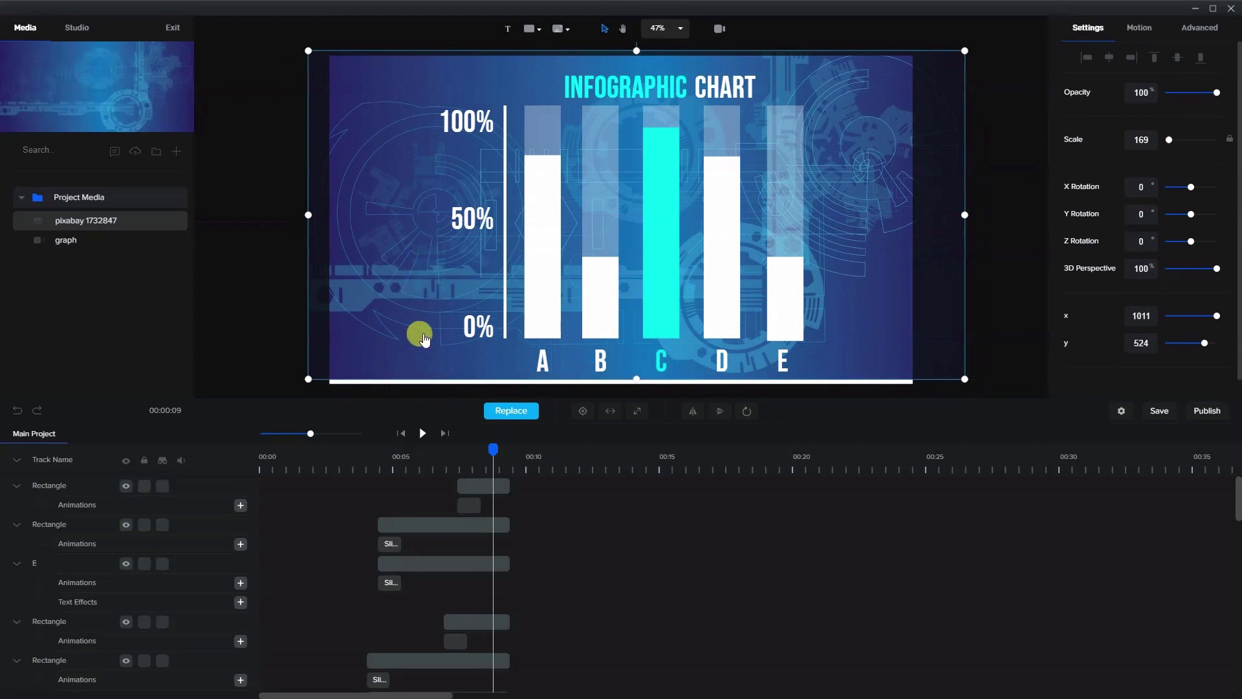
{"action": "left_click_drag", "start_coordinate": [423, 338], "coordinate": [384, 391]}
{"action": "left_click", "coordinate": [384, 391]}
Lock the pixabay 1732847 background track.
{"action": "scroll", "coordinate": [143, 601], "scroll_direction": "down", "scroll_amount": 8}
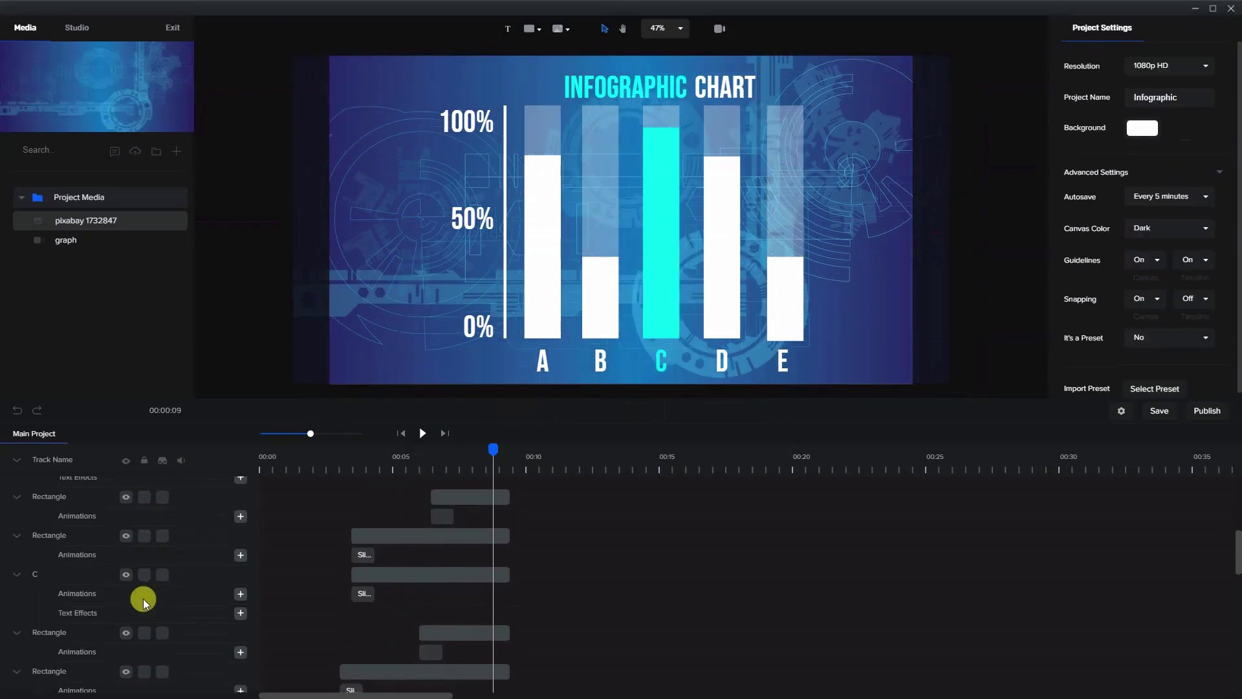
{"action": "left_click", "coordinate": [143, 665]}
{"action": "scroll", "coordinate": [542, 301], "scroll_direction": "up", "scroll_amount": 3}
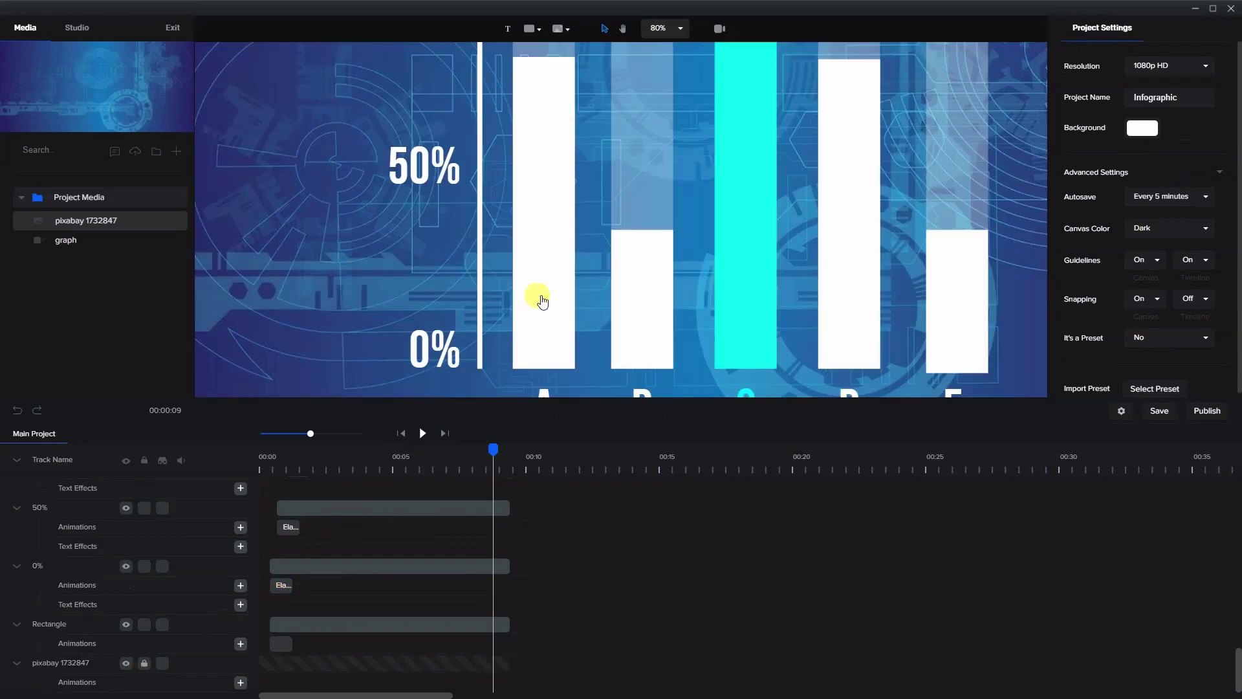
{"action": "scroll", "coordinate": [542, 306], "scroll_direction": "down", "scroll_amount": 3}
Select all chart elements at a frame where every bar is grown, scale them down together and move them to the canvas centre.
{"action": "left_click_drag", "start_coordinate": [413, 66], "coordinate": [867, 382]}
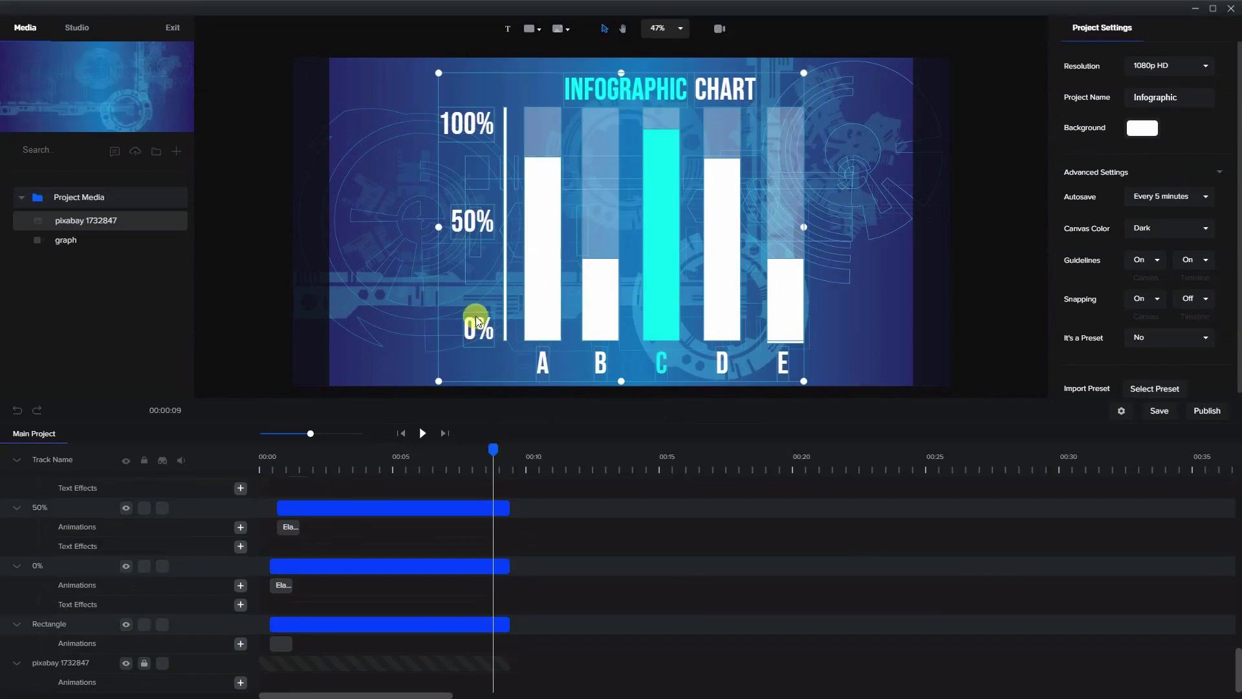
{"action": "left_click_drag", "start_coordinate": [493, 448], "coordinate": [461, 453]}
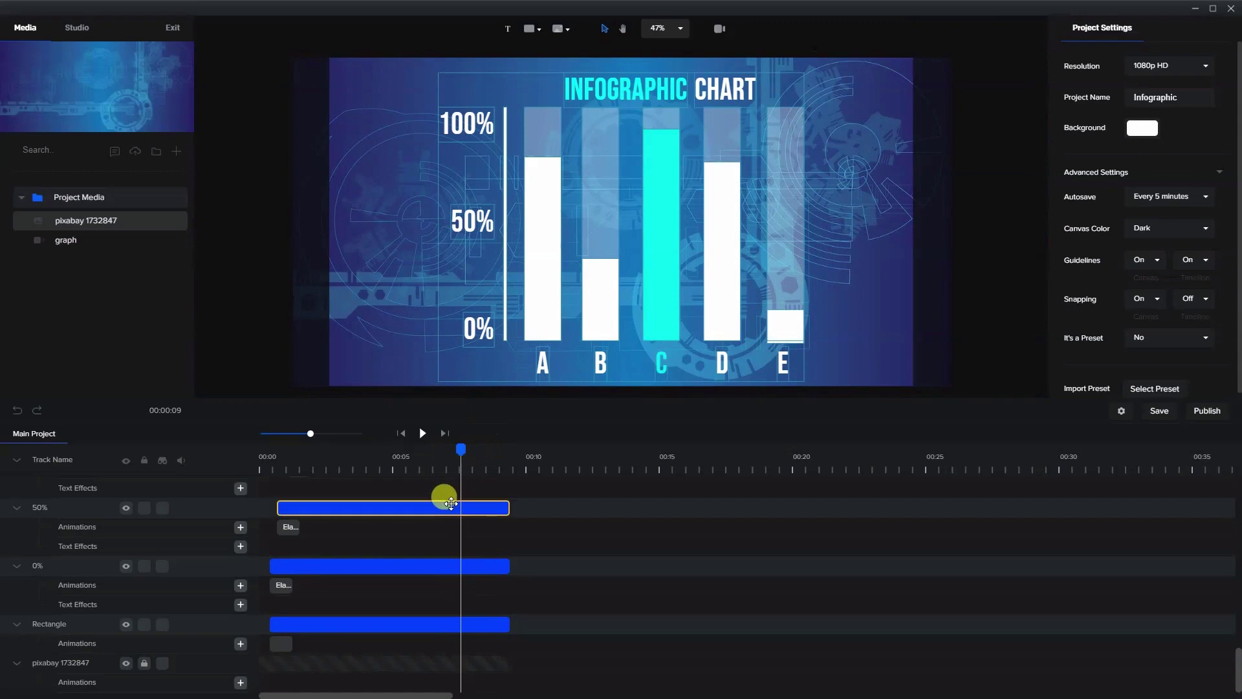
{"action": "scroll", "coordinate": [451, 503], "scroll_direction": "up", "scroll_amount": 10}
{"action": "scroll", "coordinate": [451, 507], "scroll_direction": "up", "scroll_amount": 5}
{"action": "left_click", "coordinate": [467, 525]}
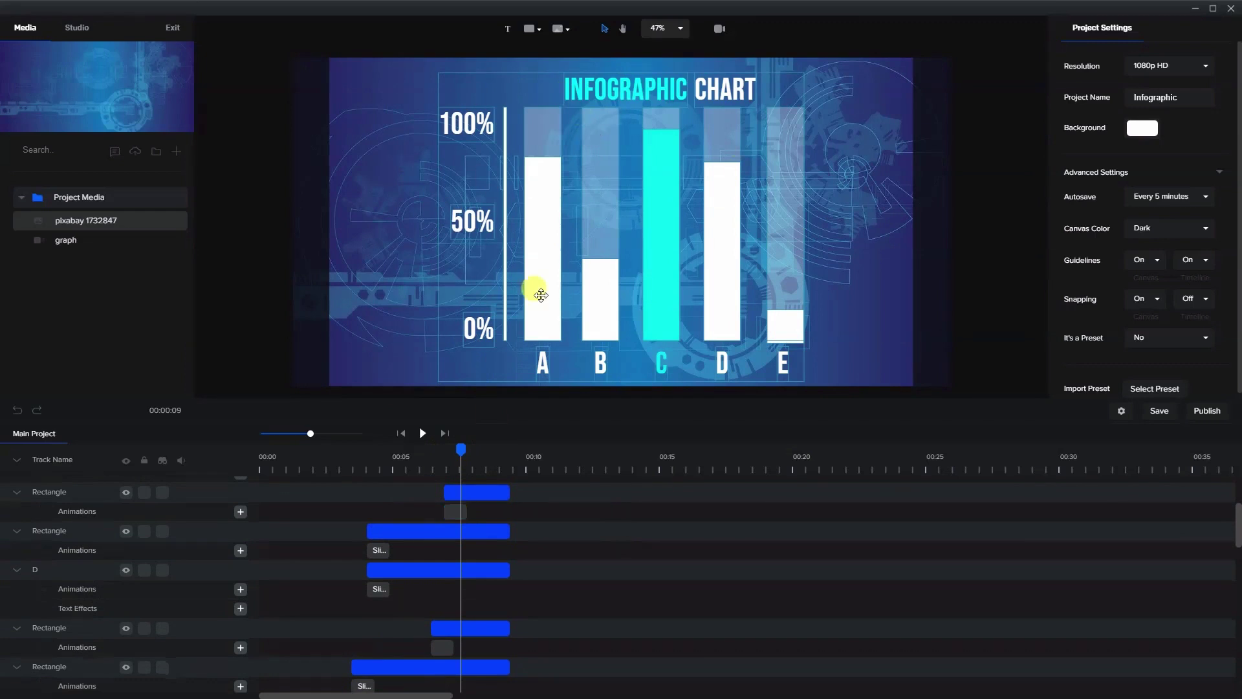
{"action": "left_click_drag", "start_coordinate": [459, 456], "coordinate": [487, 450]}
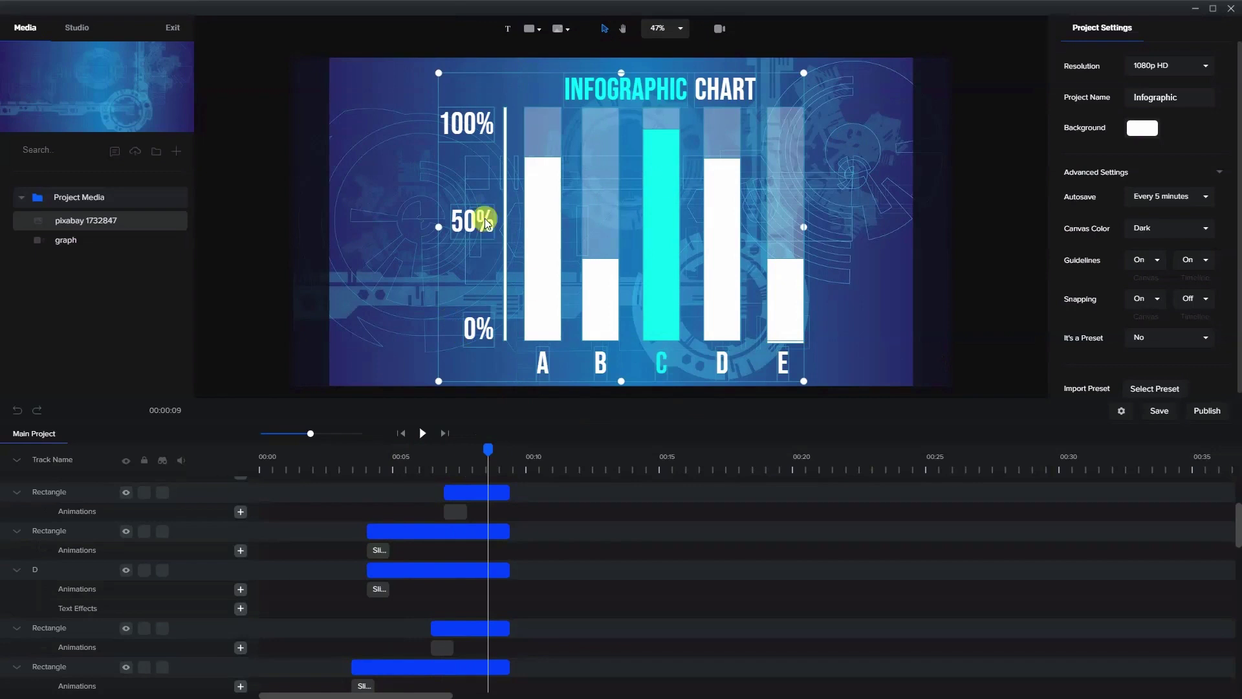
{"action": "left_click_drag", "start_coordinate": [438, 376], "coordinate": [488, 327]}
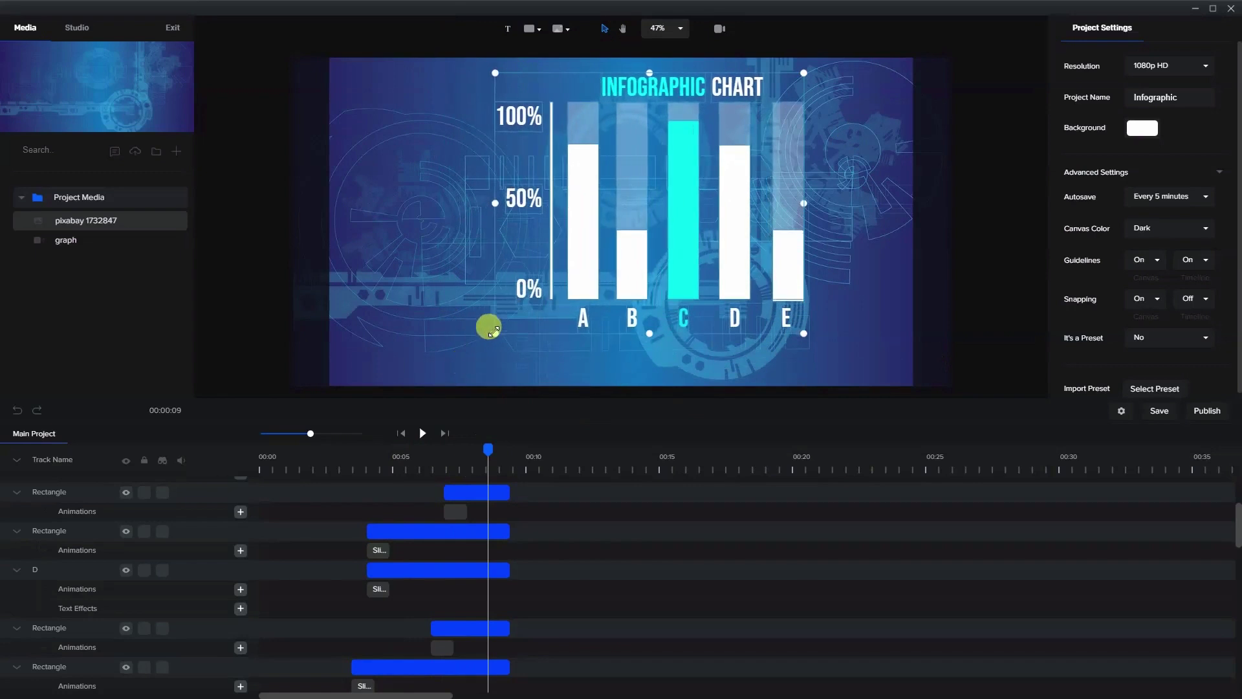
{"action": "left_click_drag", "start_coordinate": [621, 180], "coordinate": [602, 209]}
{"action": "left_click", "coordinate": [829, 151]}
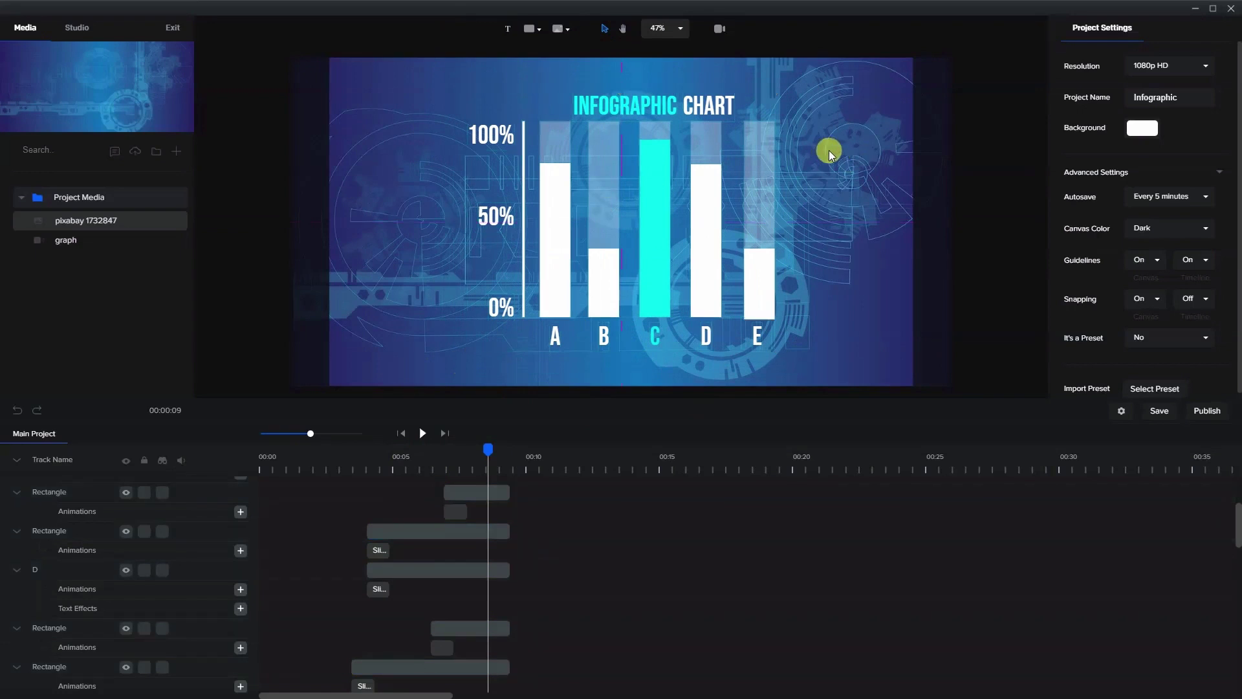
Shift CHART slightly away from INFOGRAPHIC and raise both title words a little above the bars.
{"action": "left_click", "coordinate": [698, 112]}
{"action": "left_click", "coordinate": [698, 103]}
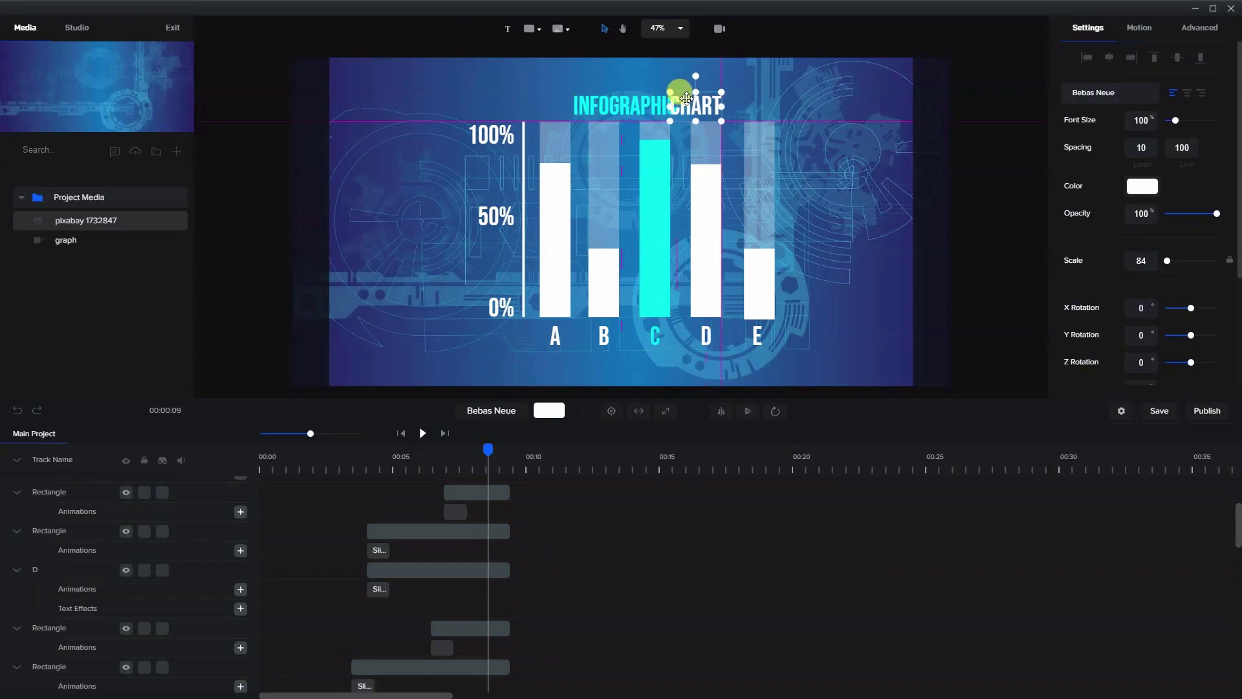
{"action": "left_click", "coordinate": [643, 67]}
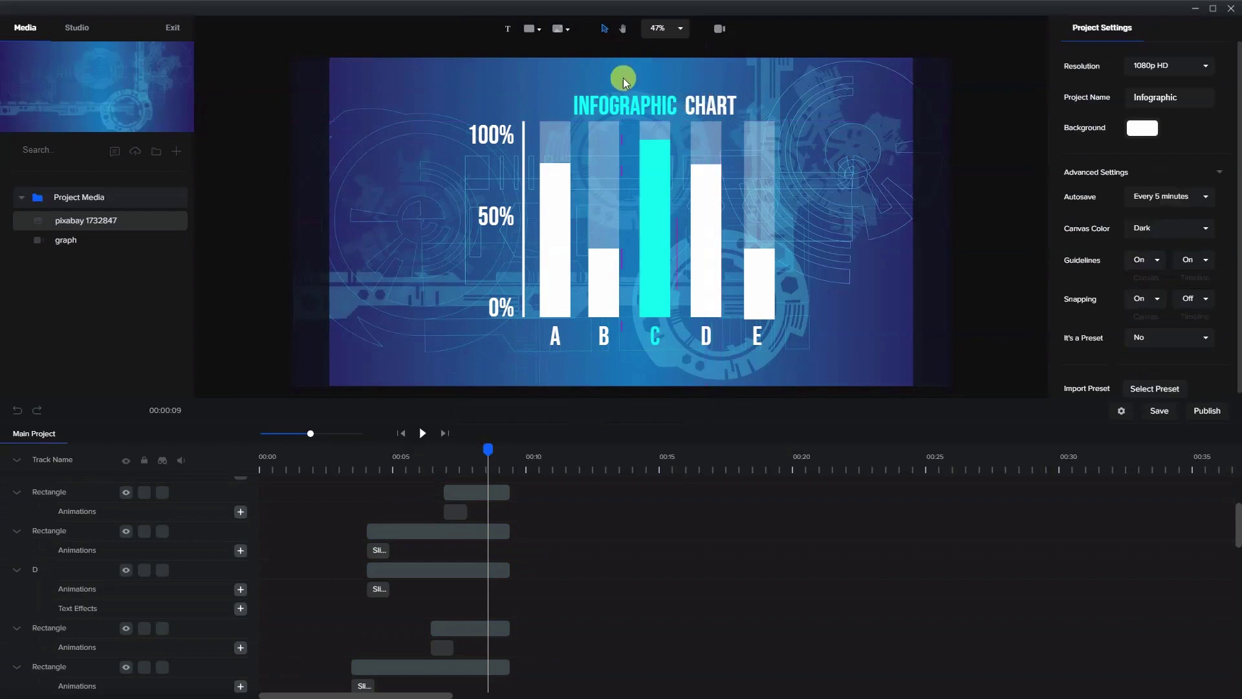
{"action": "left_click", "coordinate": [708, 102]}
{"action": "mouse_move", "coordinate": [708, 103]}
{"action": "left_mouse_down"}
{"action": "mouse_move", "coordinate": [688, 90]}
{"action": "mouse_move", "coordinate": [706, 91]}
{"action": "left_mouse_up"}
{"action": "left_click", "coordinate": [849, 155]}
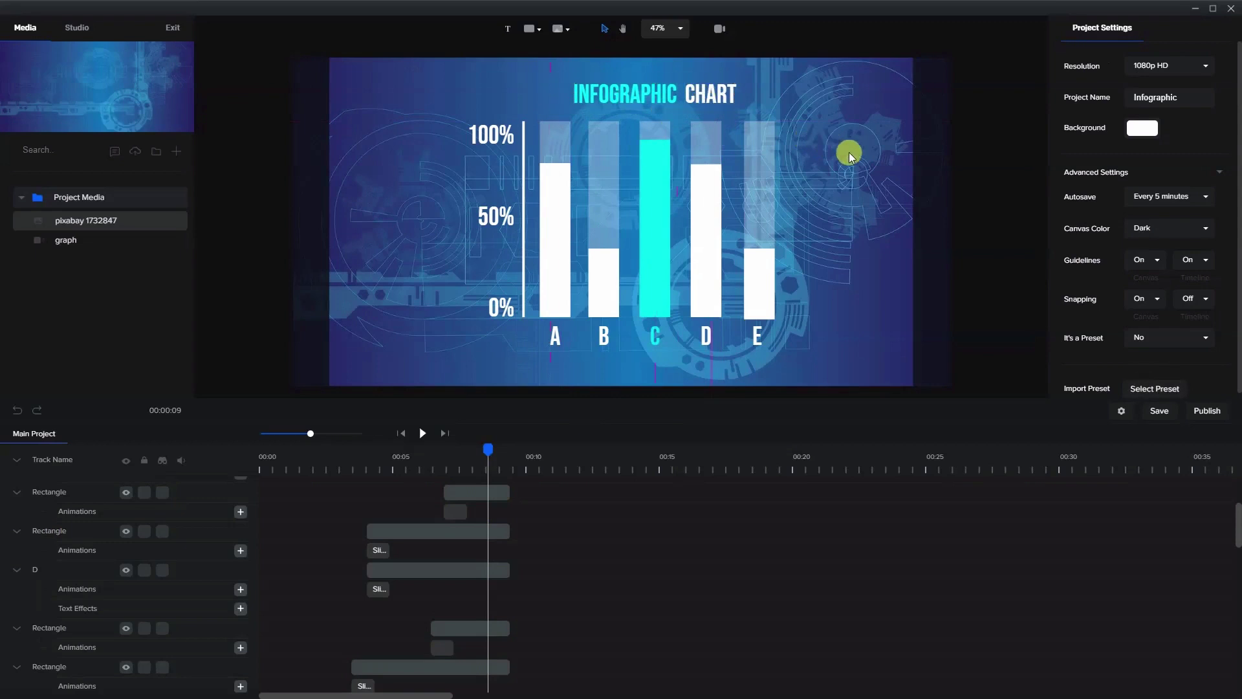
Select the whole chart with its title and move it down slightly to centre it vertically on the canvas.
{"action": "left_click_drag", "start_coordinate": [431, 75], "coordinate": [852, 369]}
{"action": "mouse_move", "coordinate": [763, 284]}
{"action": "left_mouse_down"}
{"action": "mouse_move", "coordinate": [733, 281]}
{"action": "mouse_move", "coordinate": [761, 293]}
{"action": "left_mouse_up"}
{"action": "left_click", "coordinate": [662, 392]}
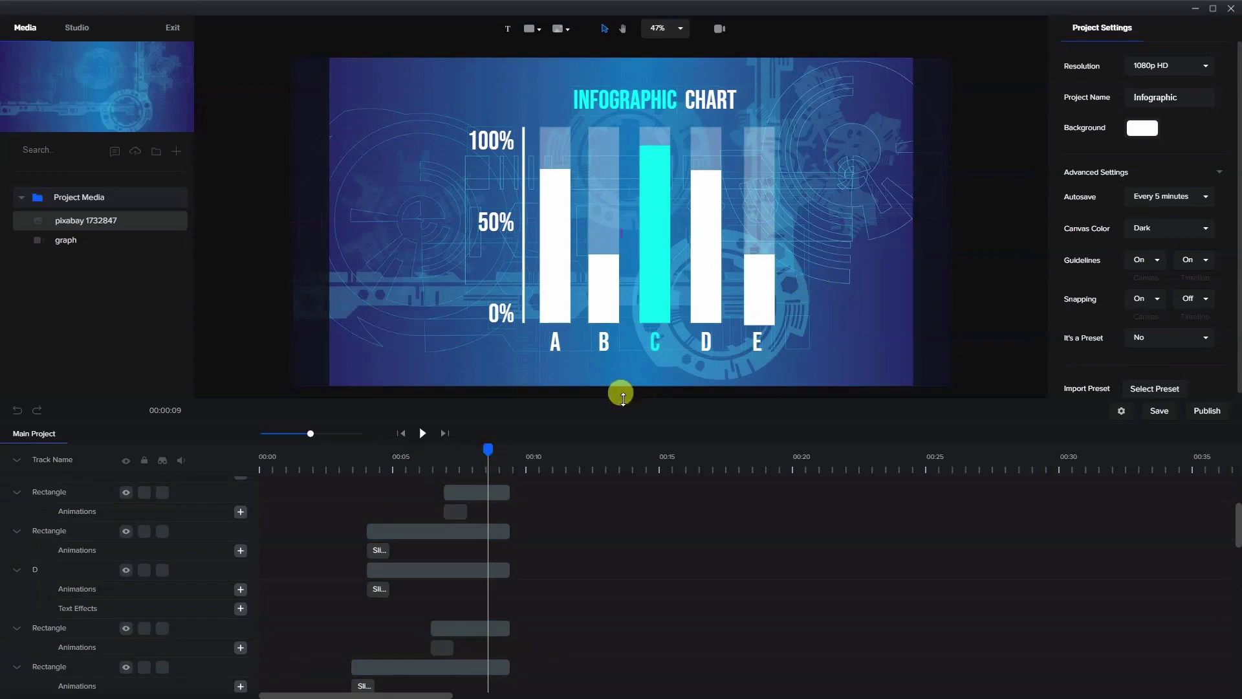